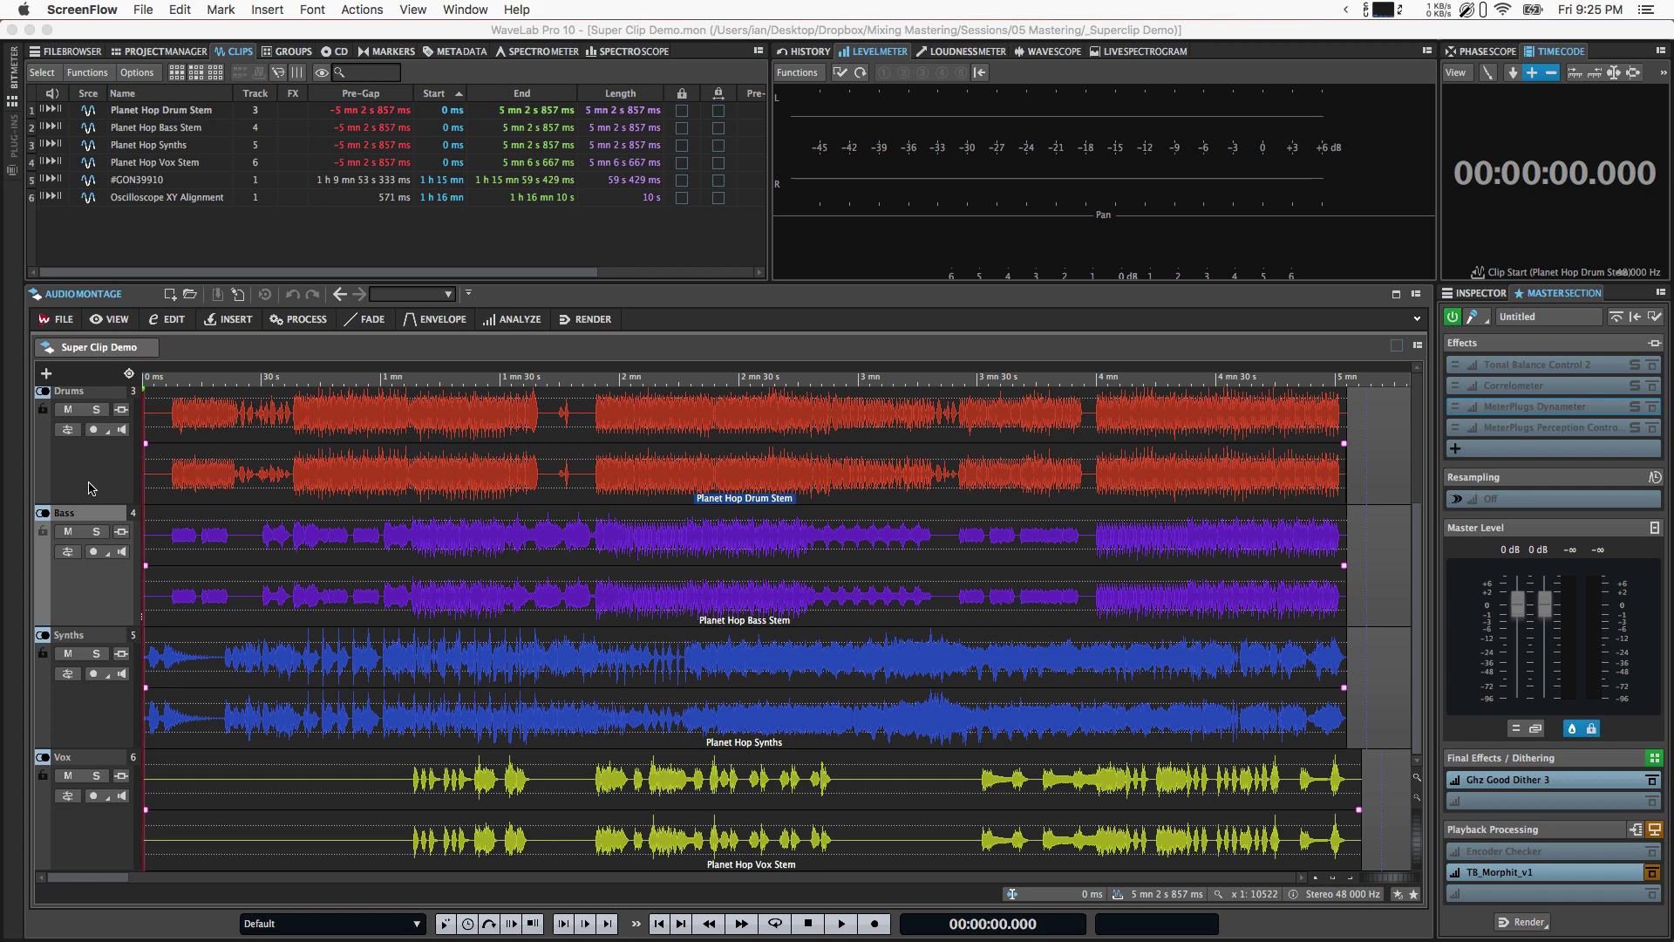
Scroll up and inspect the Pitch track's output bus routing options.
{"action": "scroll", "coordinate": [95, 523], "scroll_direction": "up", "scroll_amount": 5}
{"action": "scroll", "coordinate": [91, 489], "scroll_direction": "up", "scroll_amount": 1}
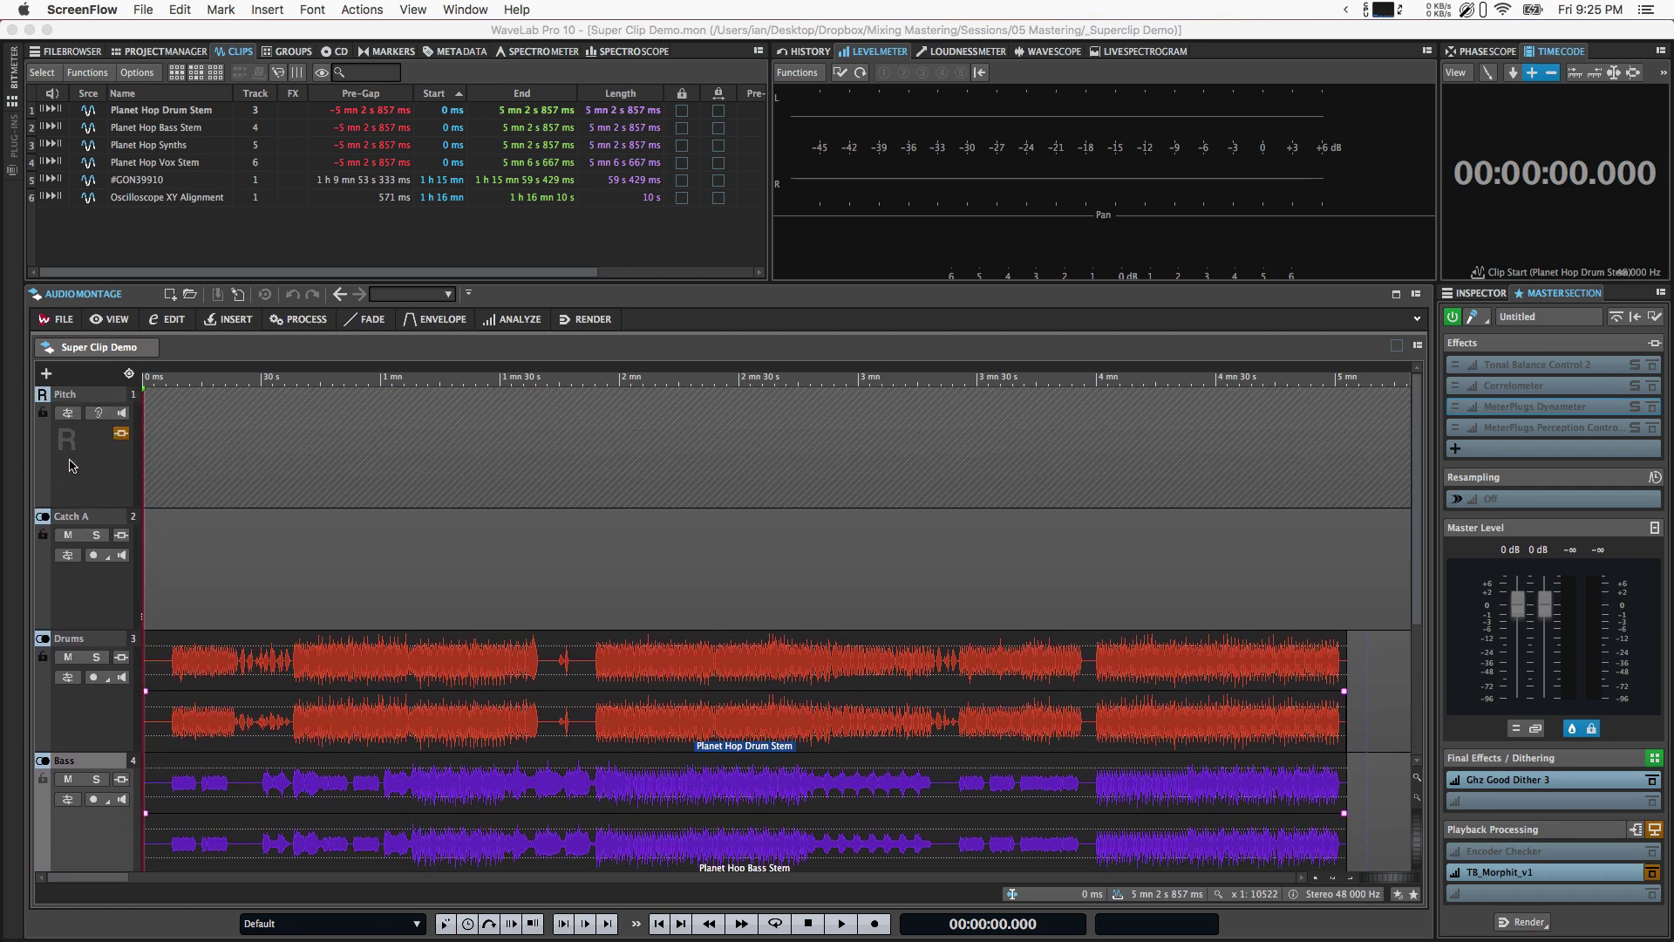
{"action": "left_click", "coordinate": [67, 413]}
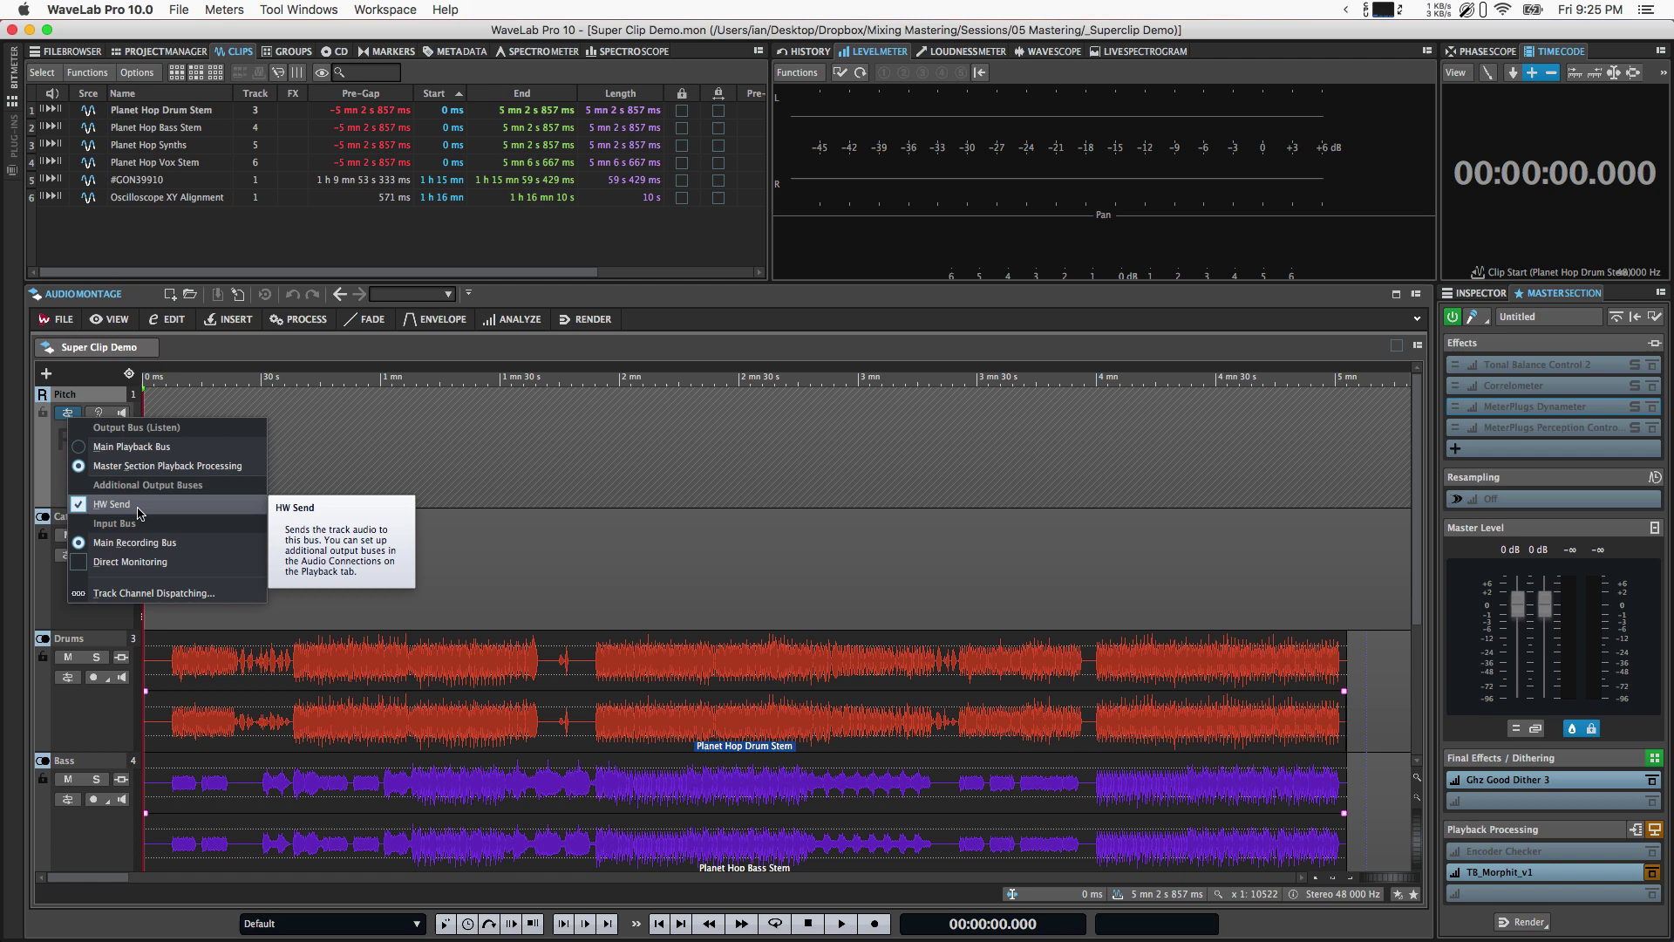
{"action": "left_click", "coordinate": [46, 475]}
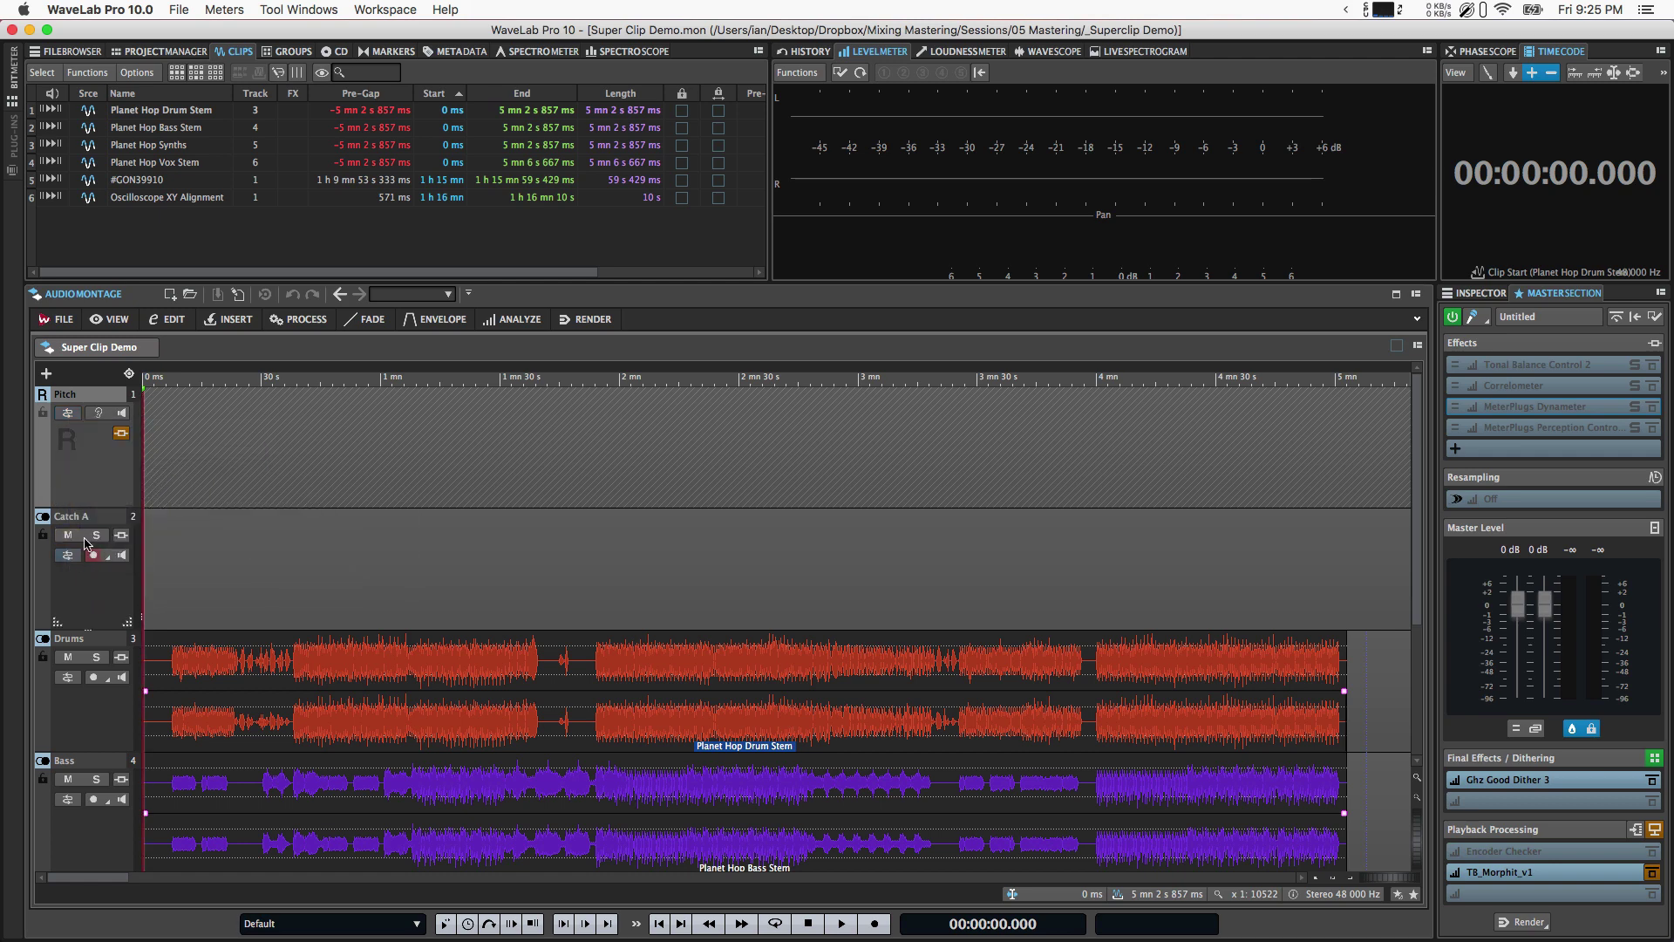
Set Catch A's input to Main Recording Bus, arm it for recording, and enable monitoring.
{"action": "left_click", "coordinate": [67, 555]}
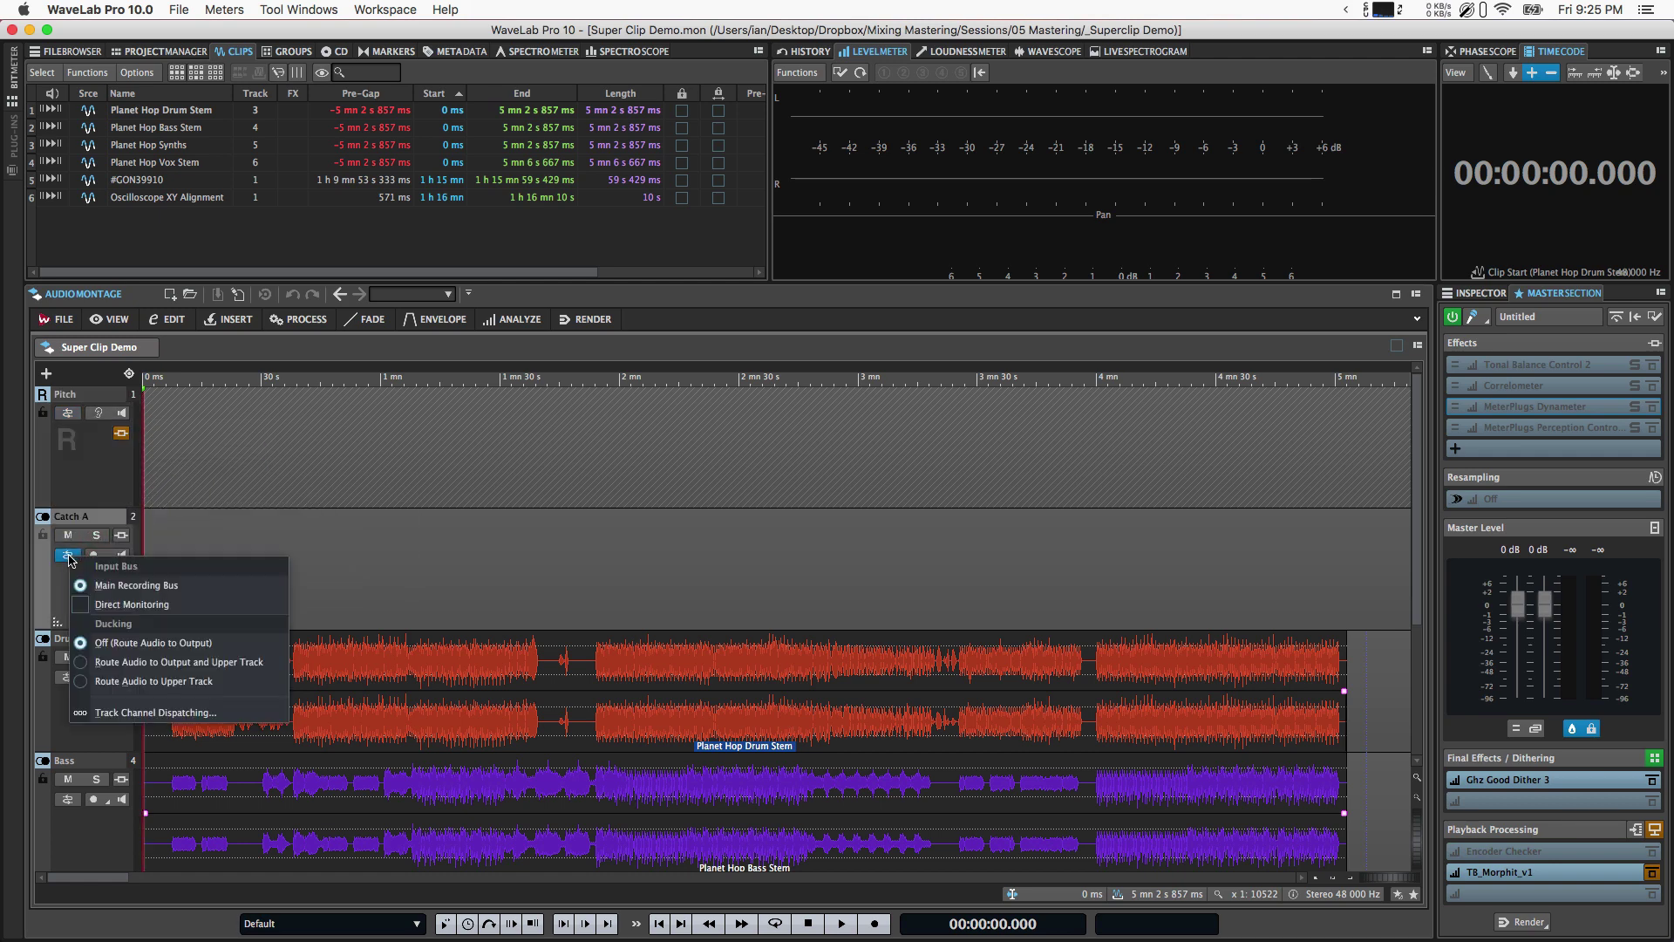
{"action": "left_click", "coordinate": [181, 586]}
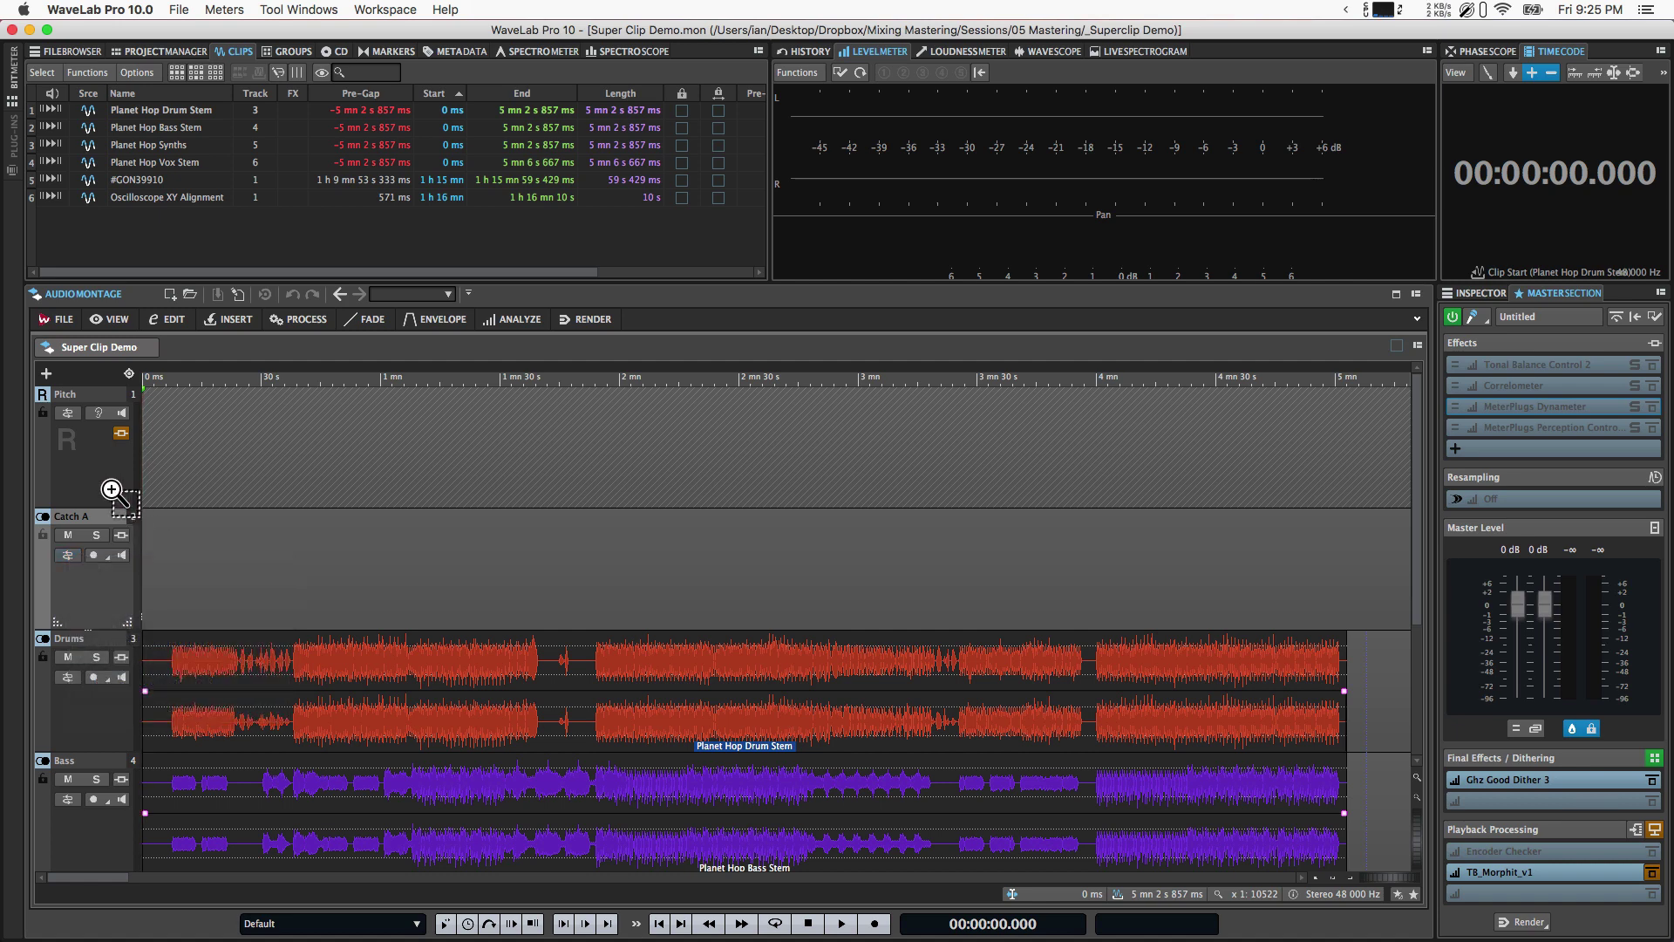
{"action": "left_click", "coordinate": [98, 558]}
{"action": "left_click", "coordinate": [121, 554]}
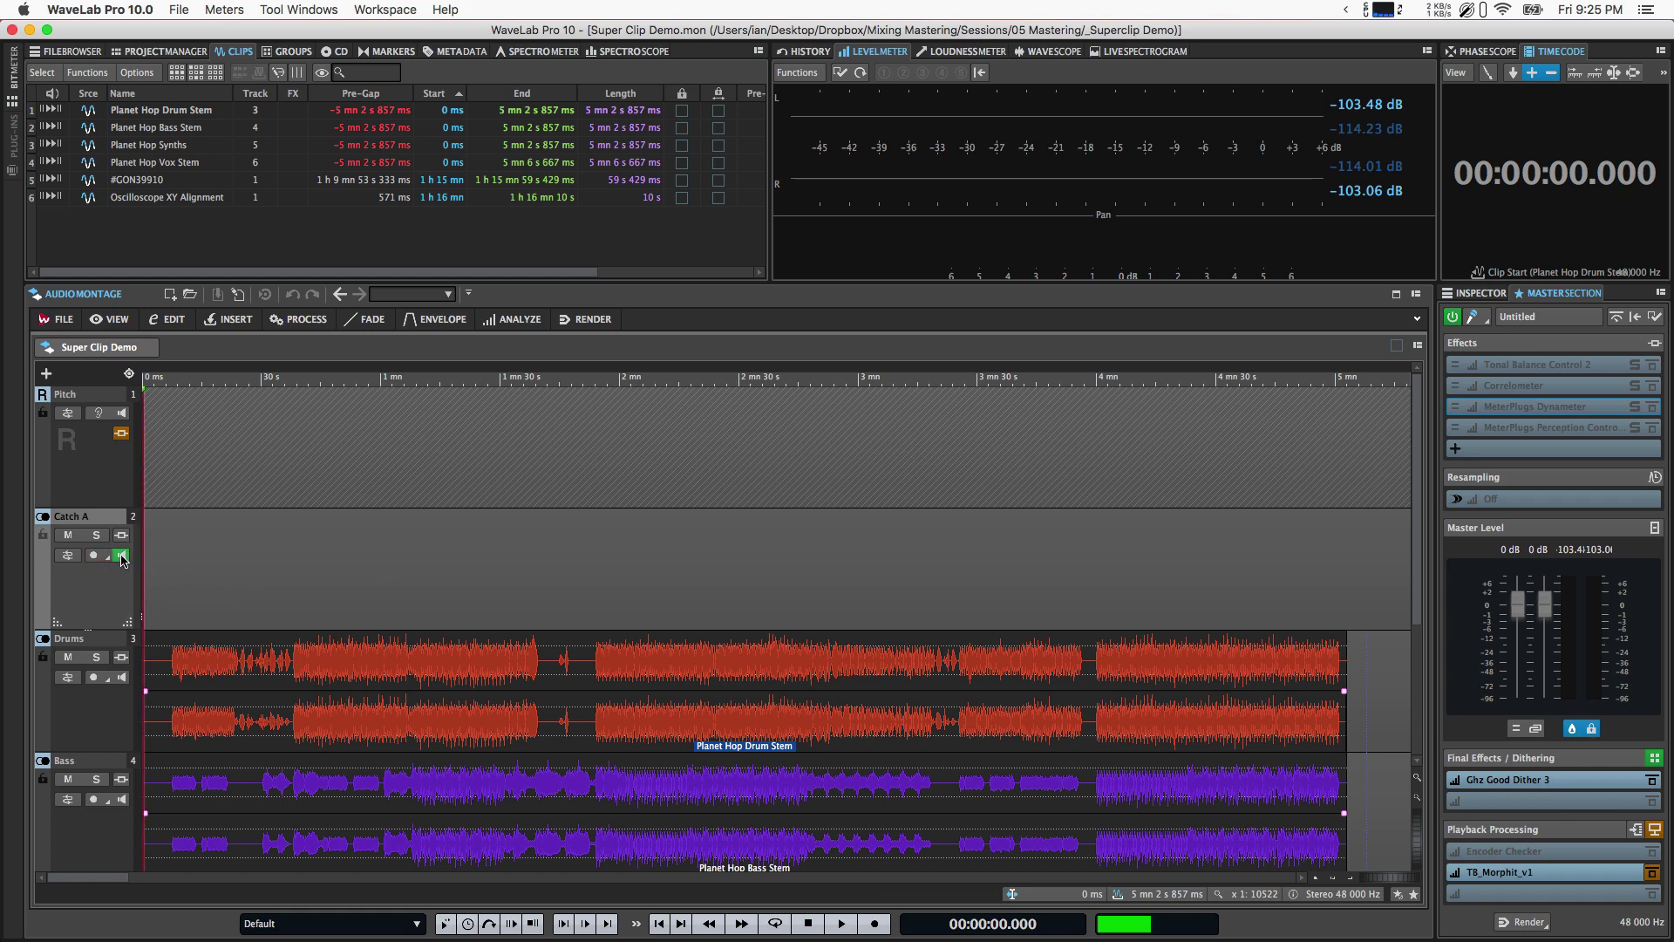
Scroll down to bring the Drums, Bass, Synths and Vox stem tracks into view.
{"action": "scroll", "coordinate": [94, 592], "scroll_direction": "down", "scroll_amount": 5}
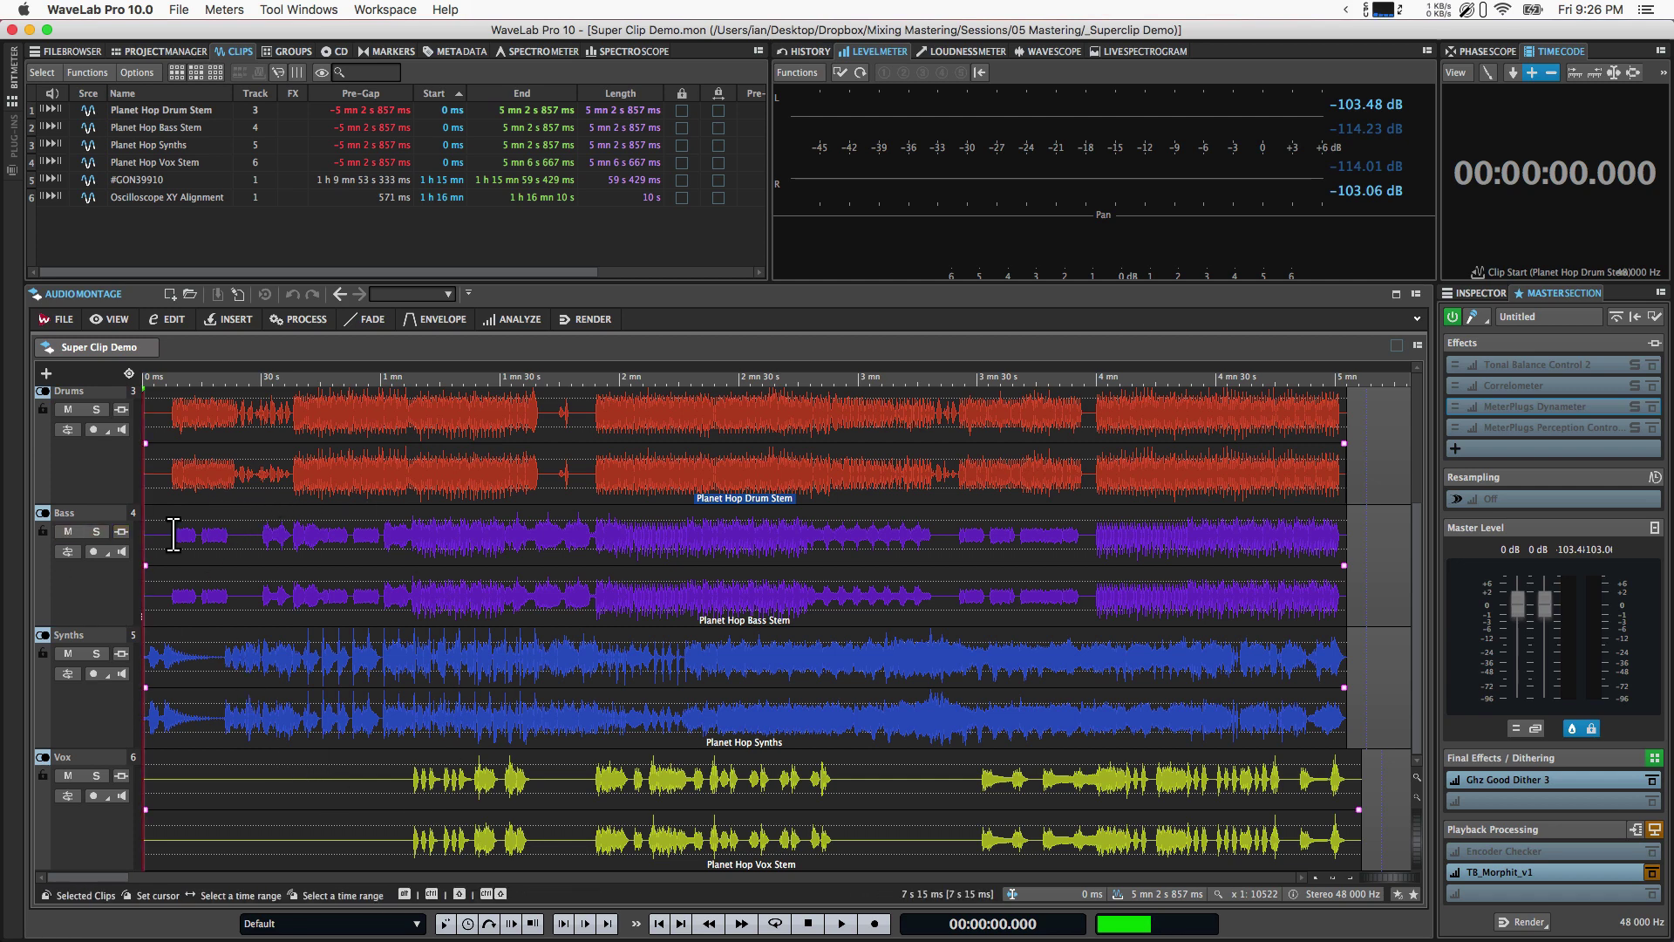
Insert FabFilter Pro-Q 3 from the EQ category on the Drums track.
{"action": "left_click", "coordinate": [123, 411]}
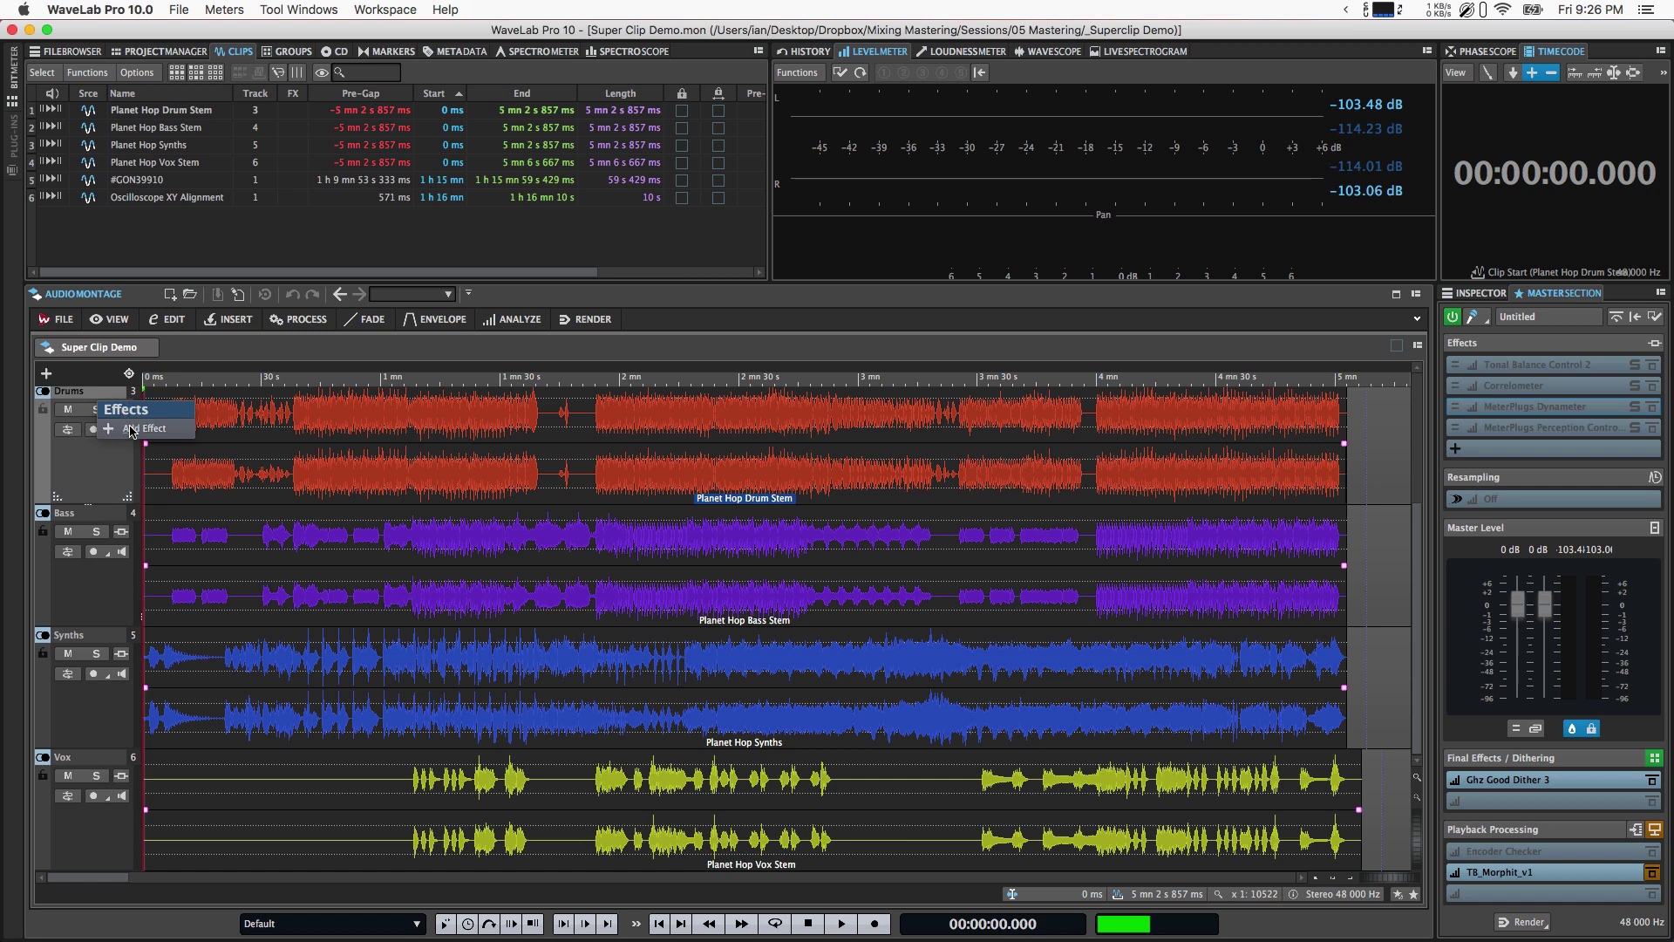
{"action": "left_click", "coordinate": [144, 428]}
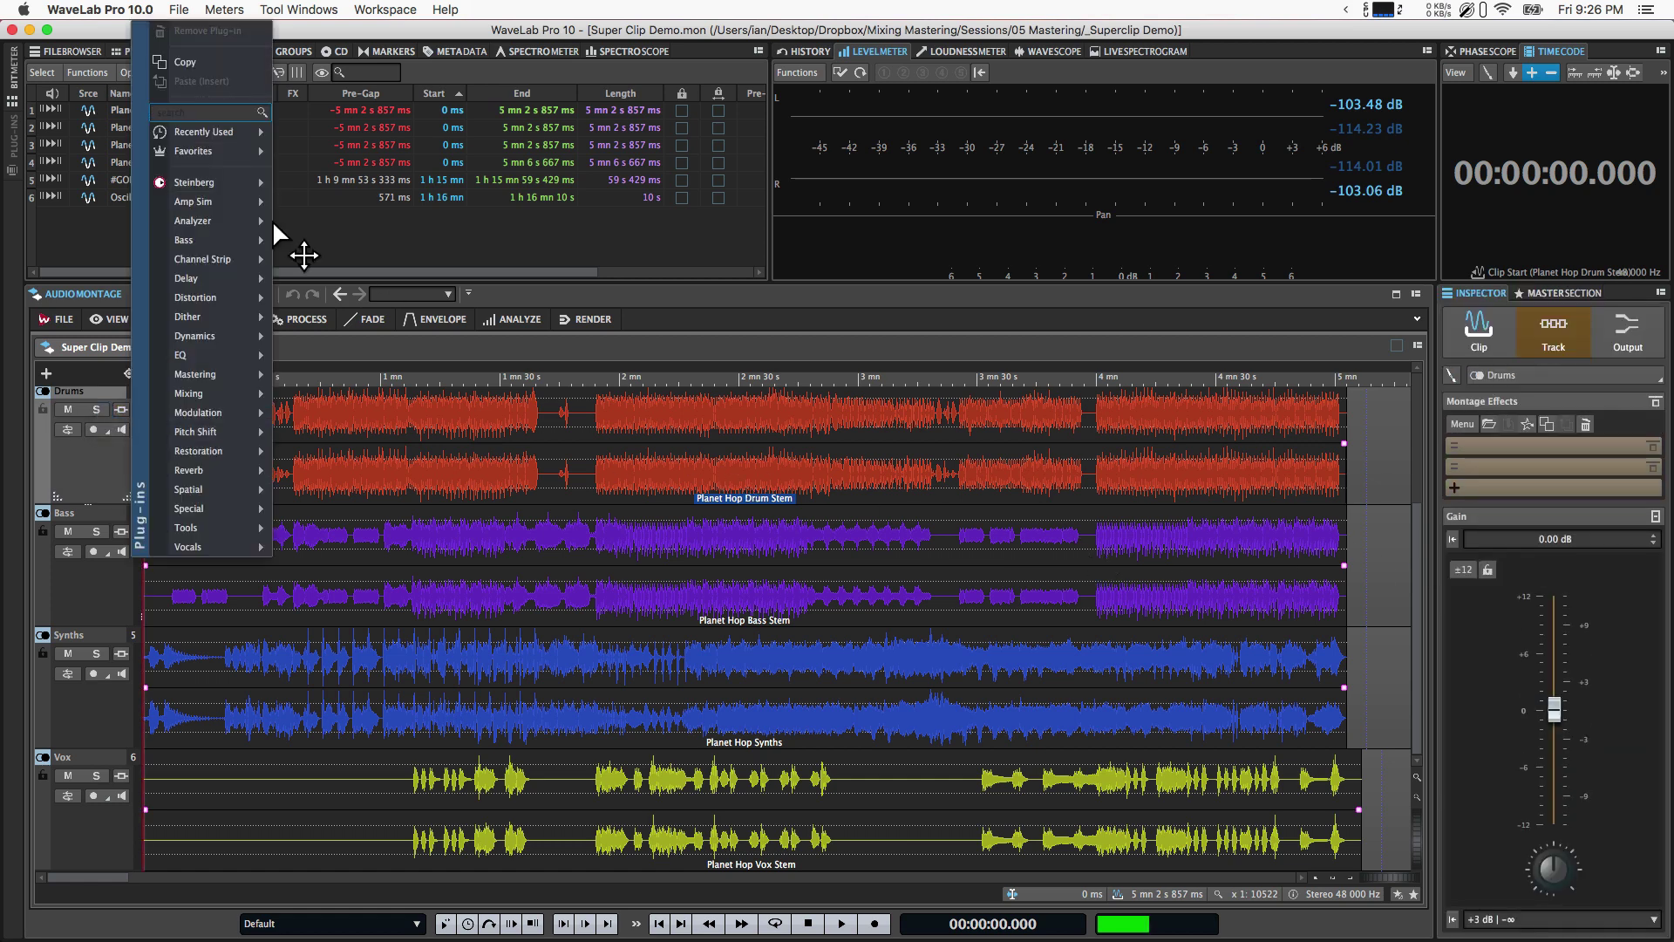
{"action": "mouse_move", "coordinate": [190, 352]}
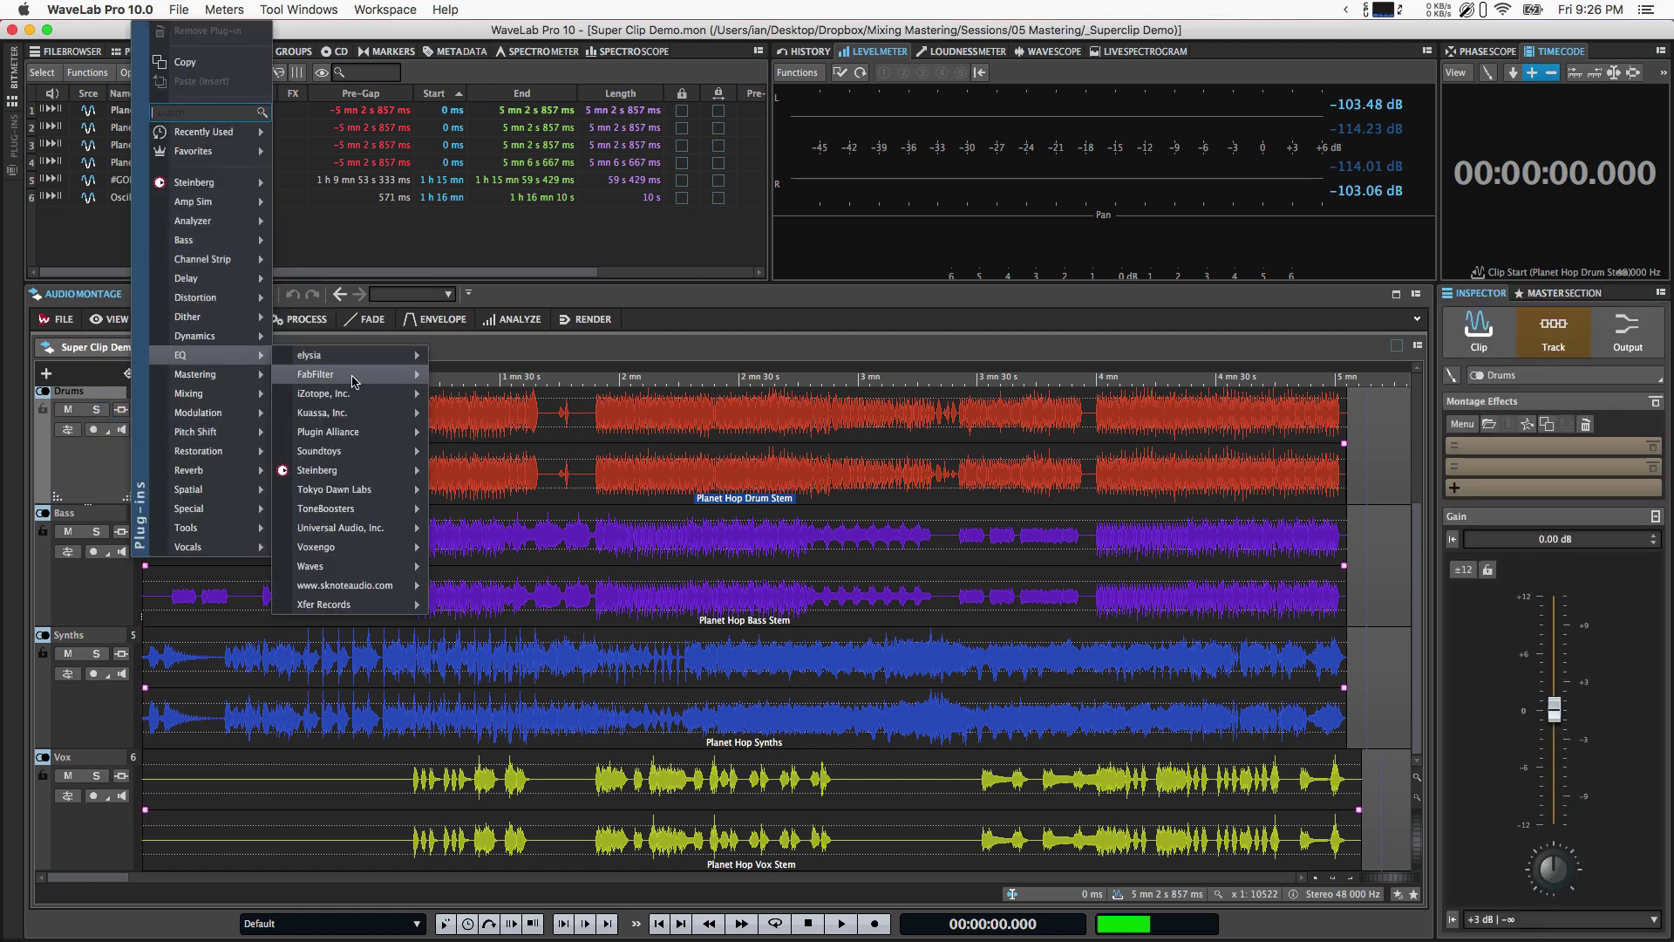
{"action": "mouse_move", "coordinate": [340, 390]}
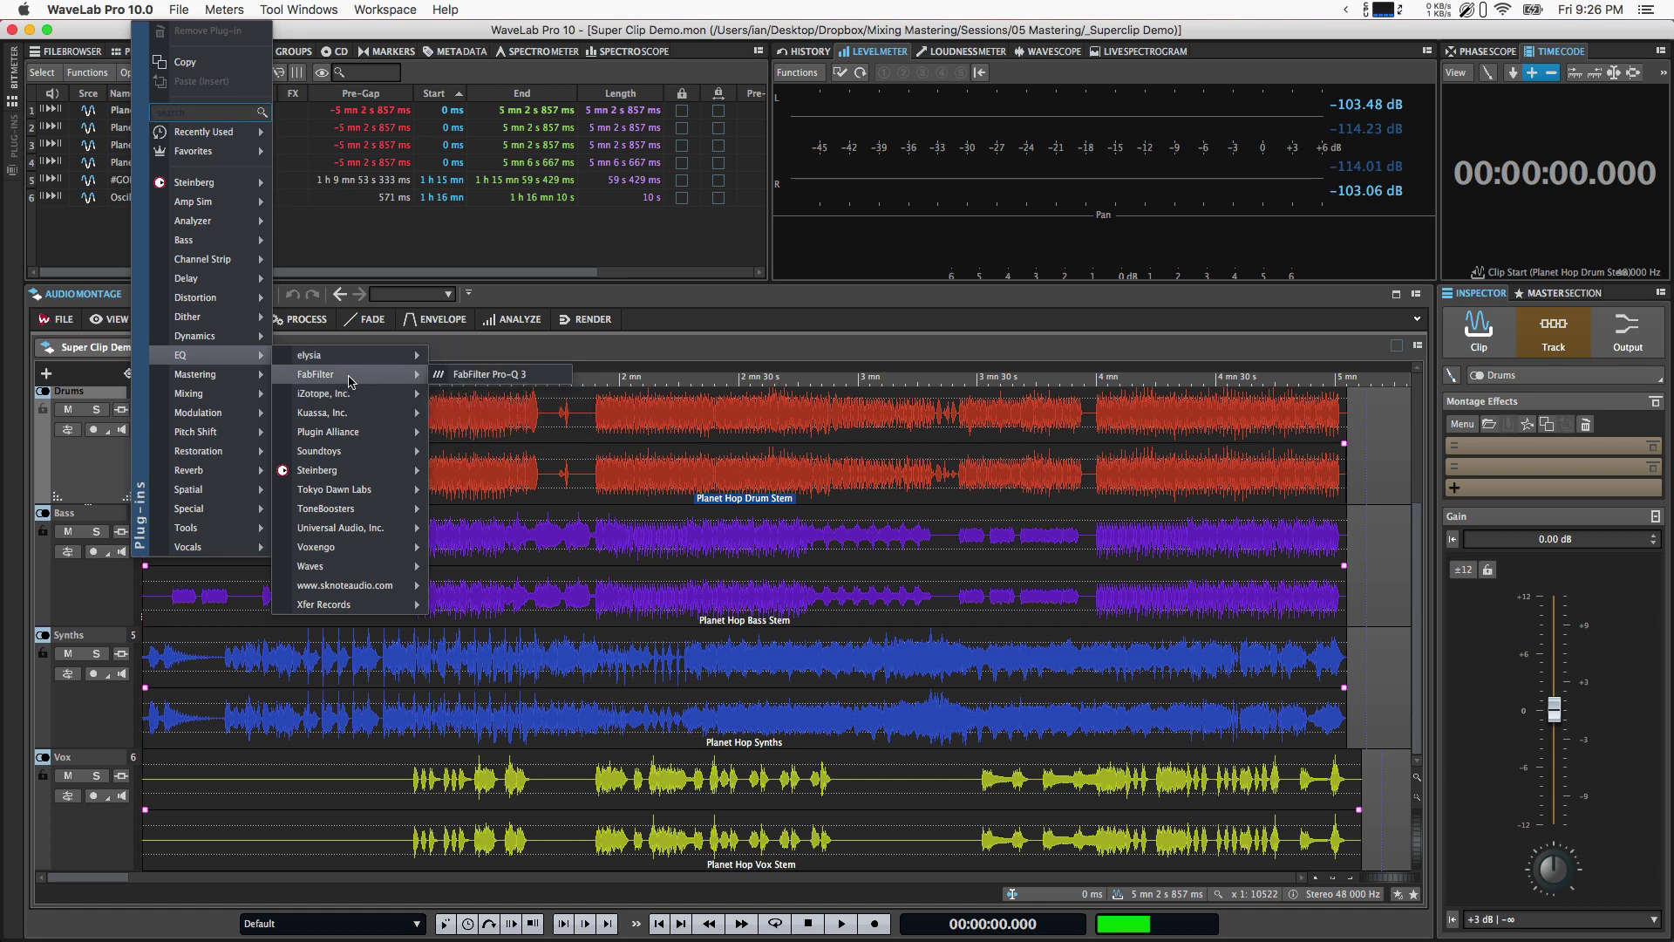
{"action": "mouse_move", "coordinate": [399, 373]}
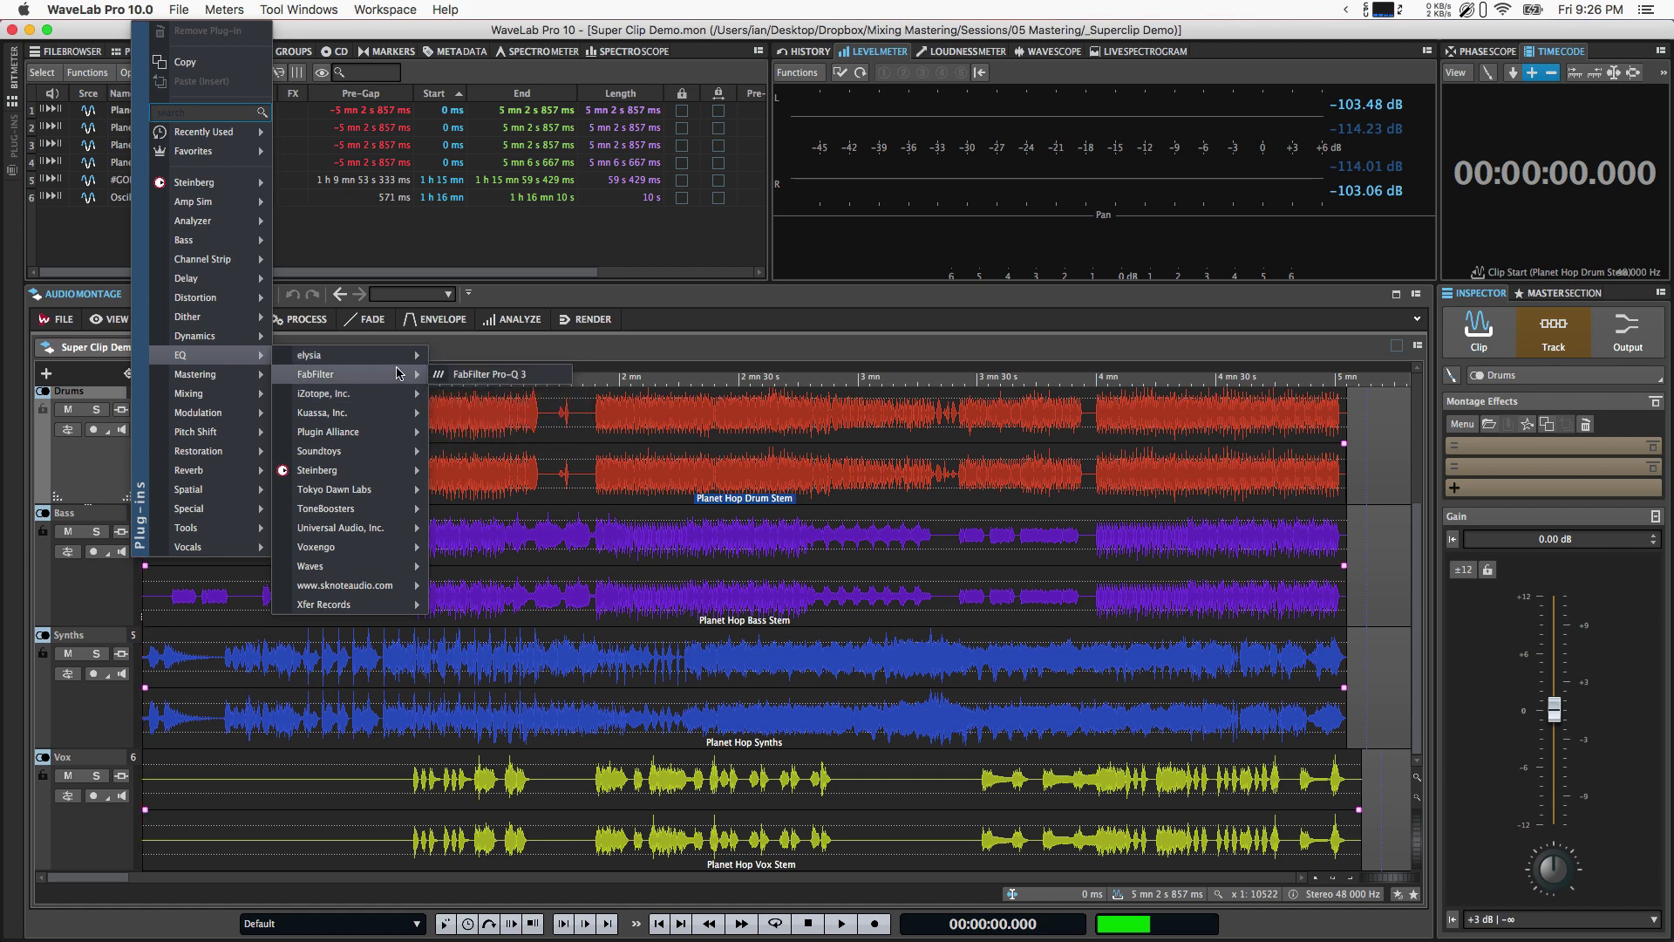
{"action": "left_click", "coordinate": [464, 375]}
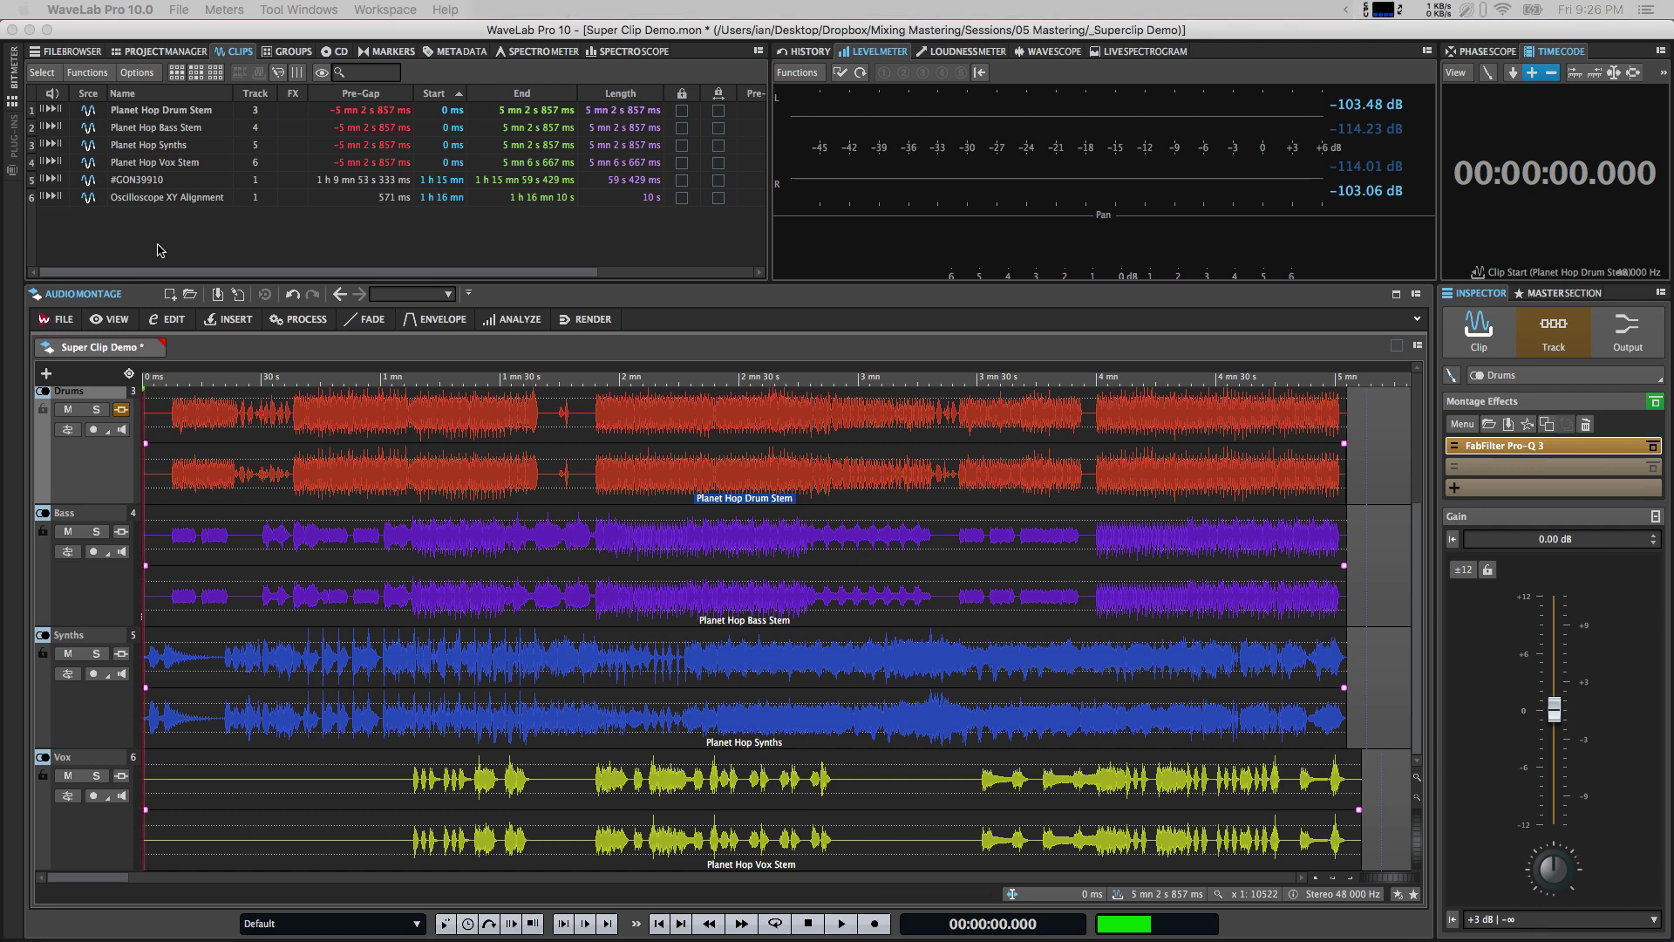
{"action": "left_click", "coordinate": [498, 250]}
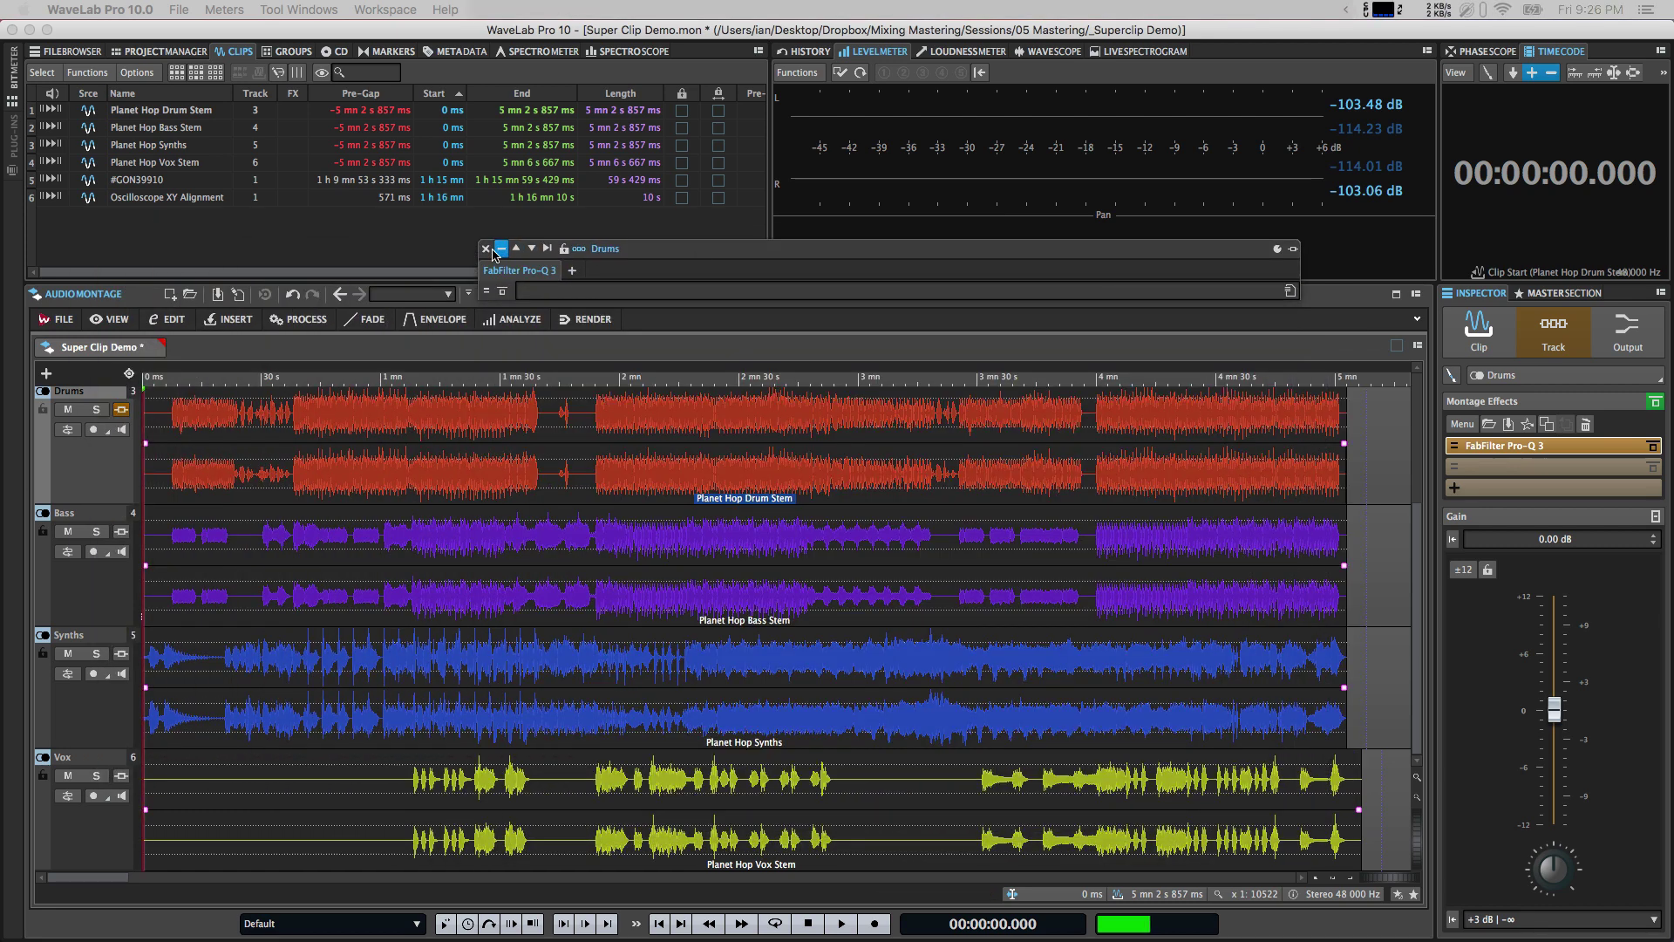
Insert FabFilter Pro-C 2 from Dynamics > Compression on the Bass track.
{"action": "left_click", "coordinate": [122, 532]}
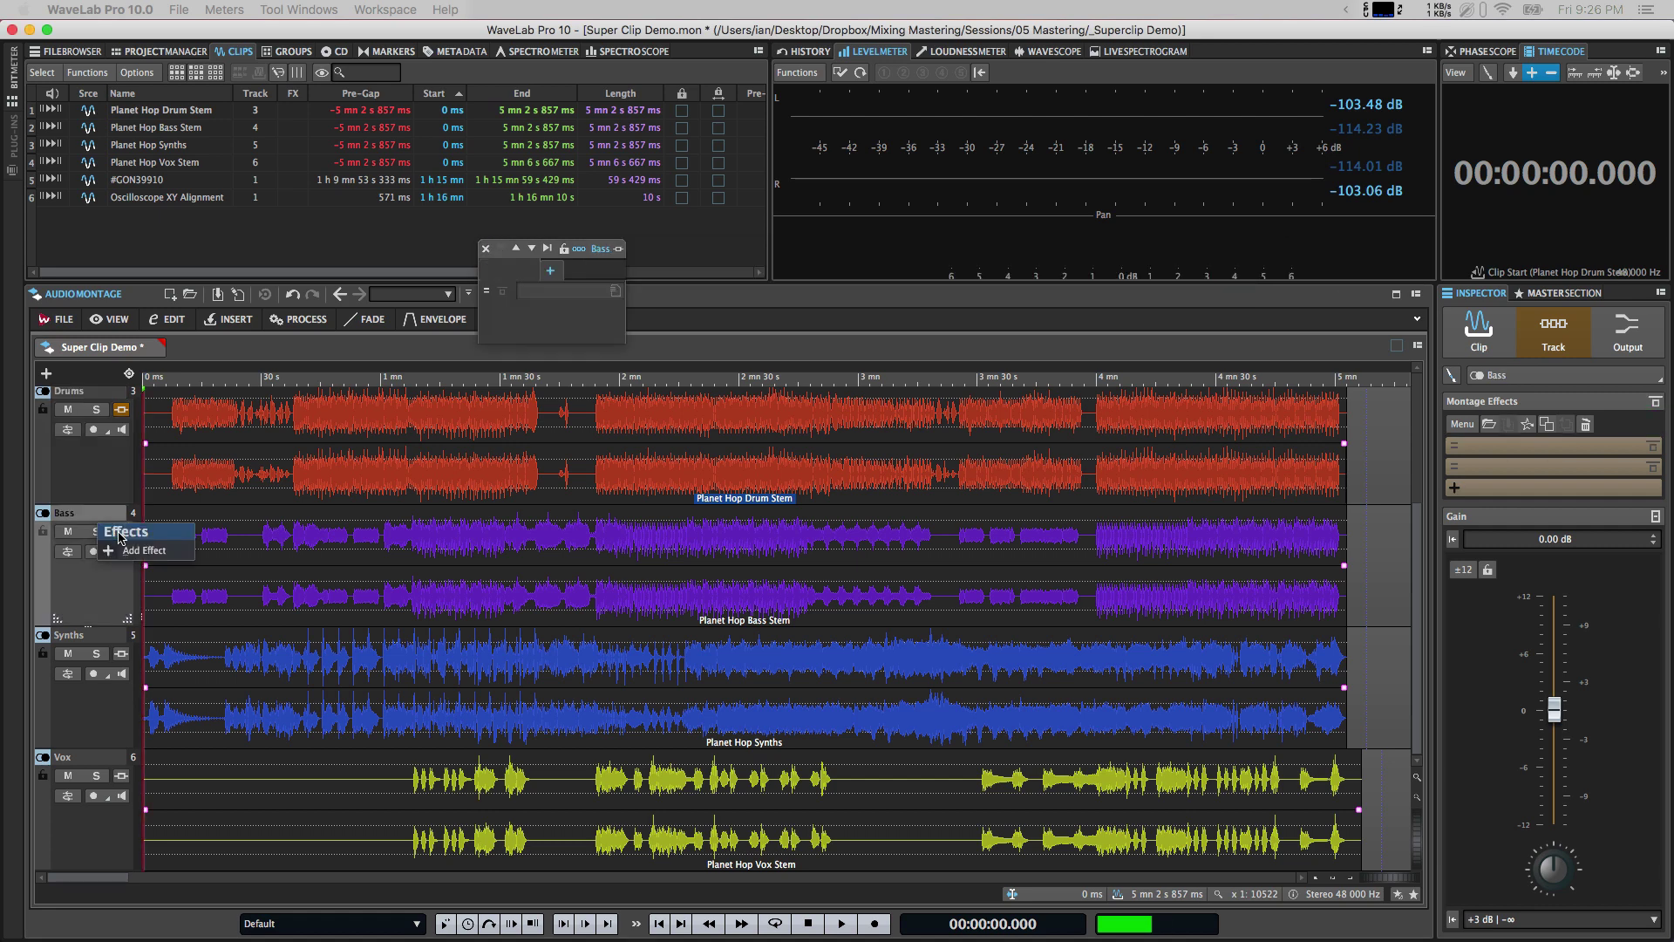
{"action": "left_click", "coordinate": [133, 552]}
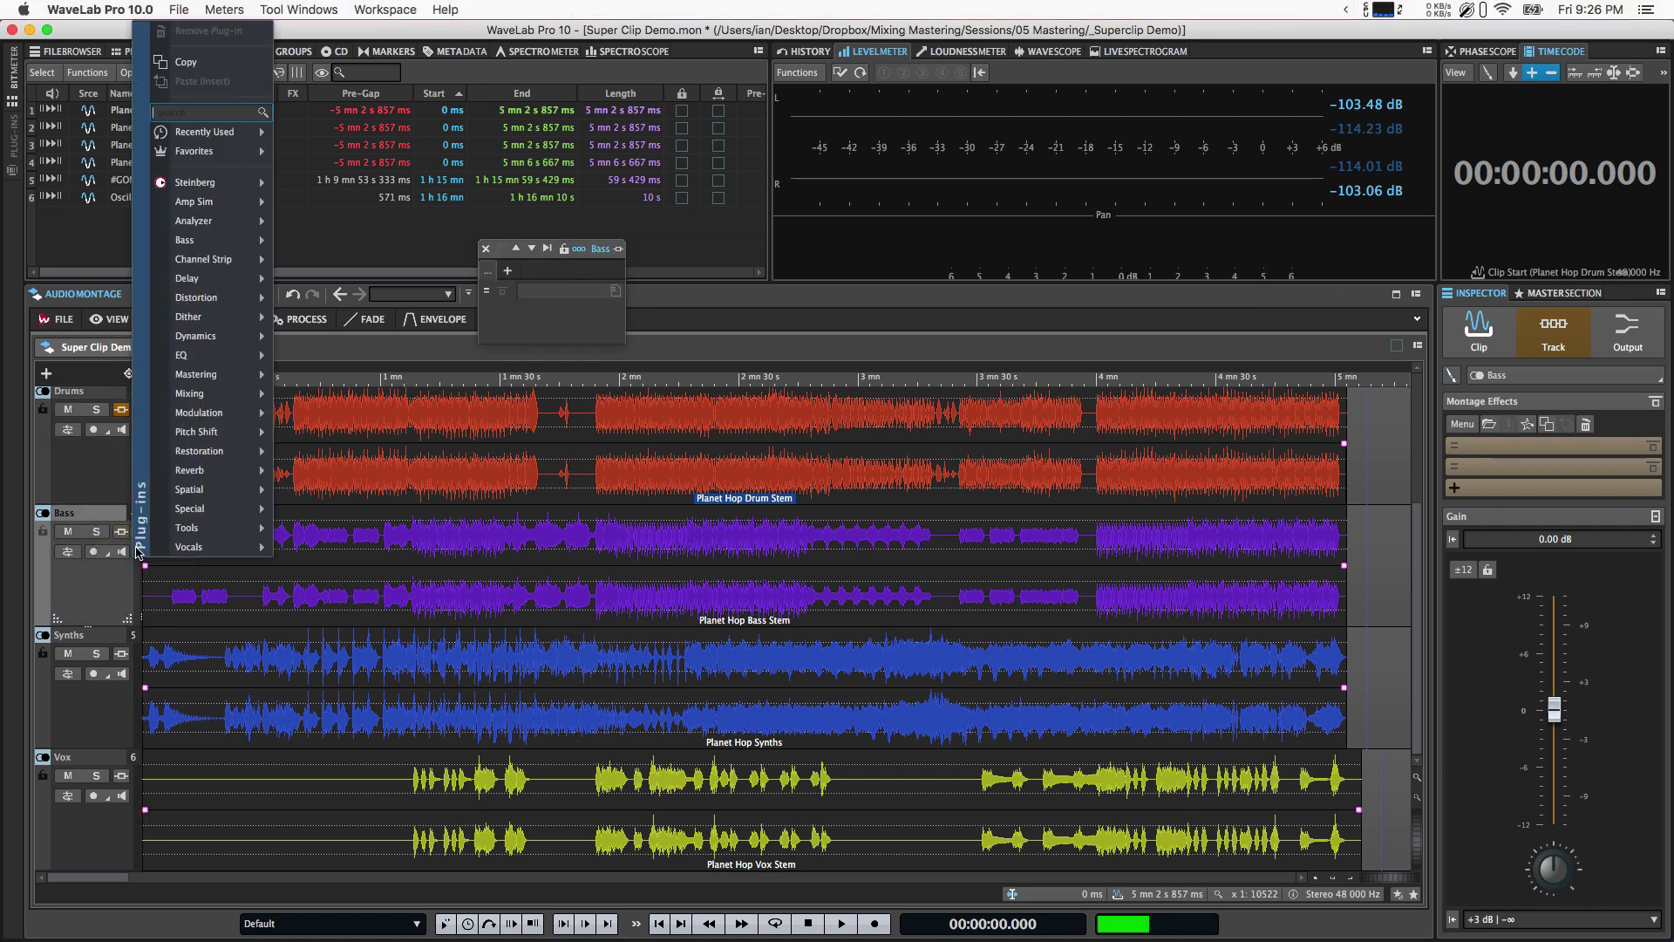
{"action": "mouse_move", "coordinate": [212, 281]}
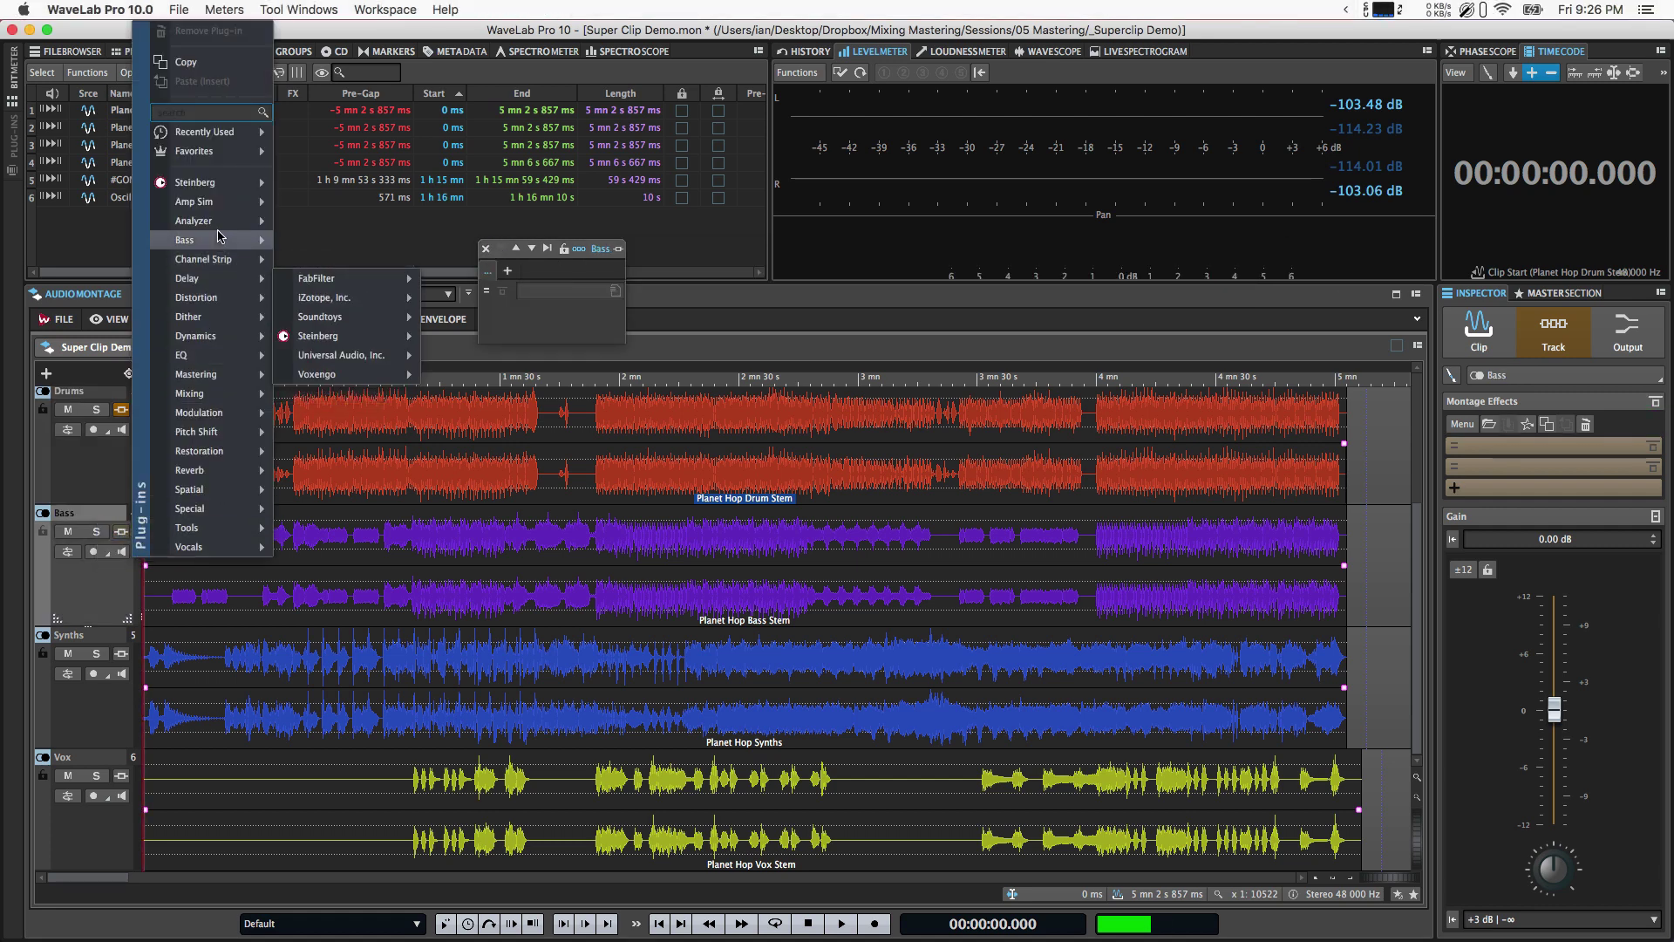
{"action": "mouse_move", "coordinate": [214, 318]}
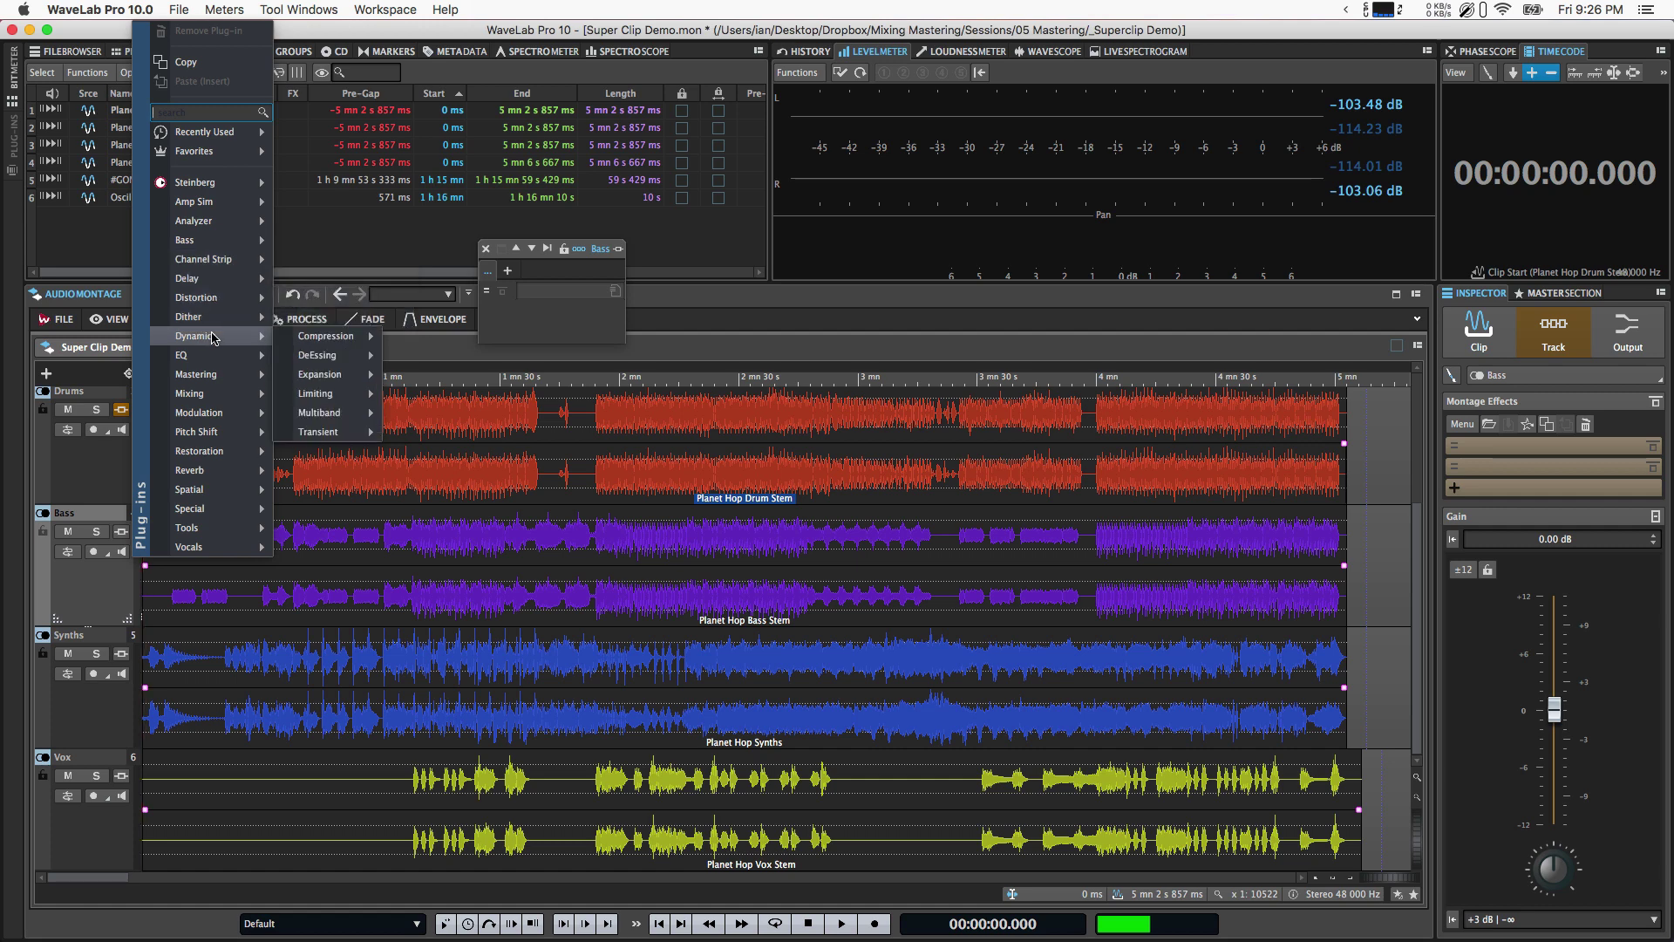
{"action": "mouse_move", "coordinate": [340, 337]}
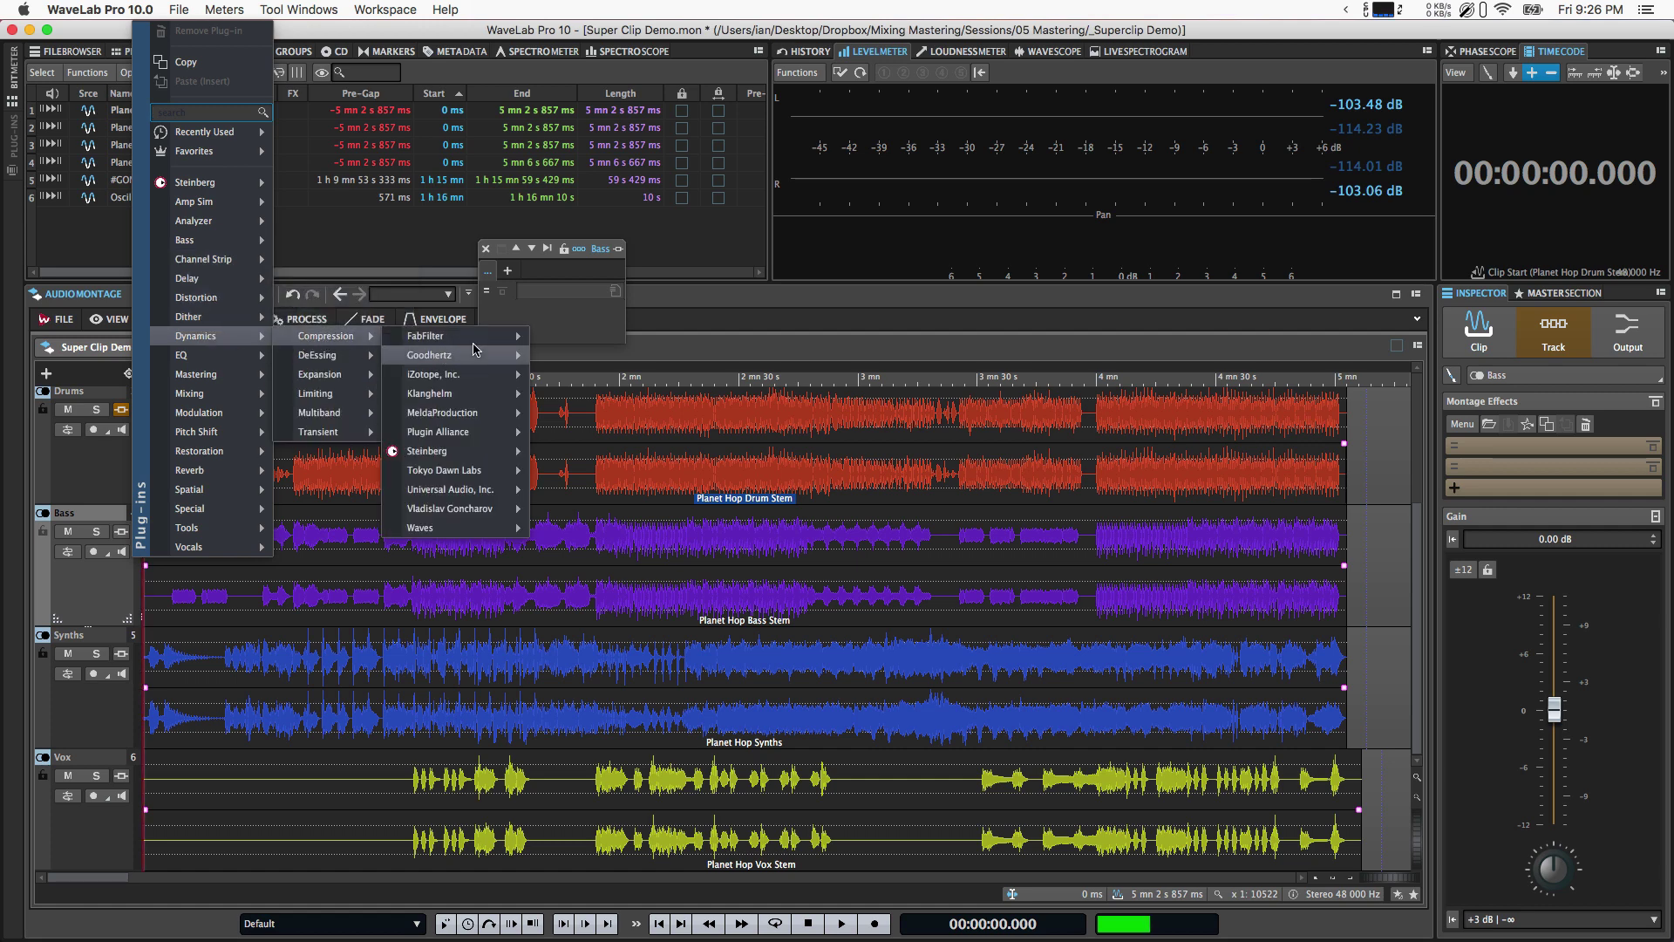
{"action": "left_click", "coordinate": [580, 346]}
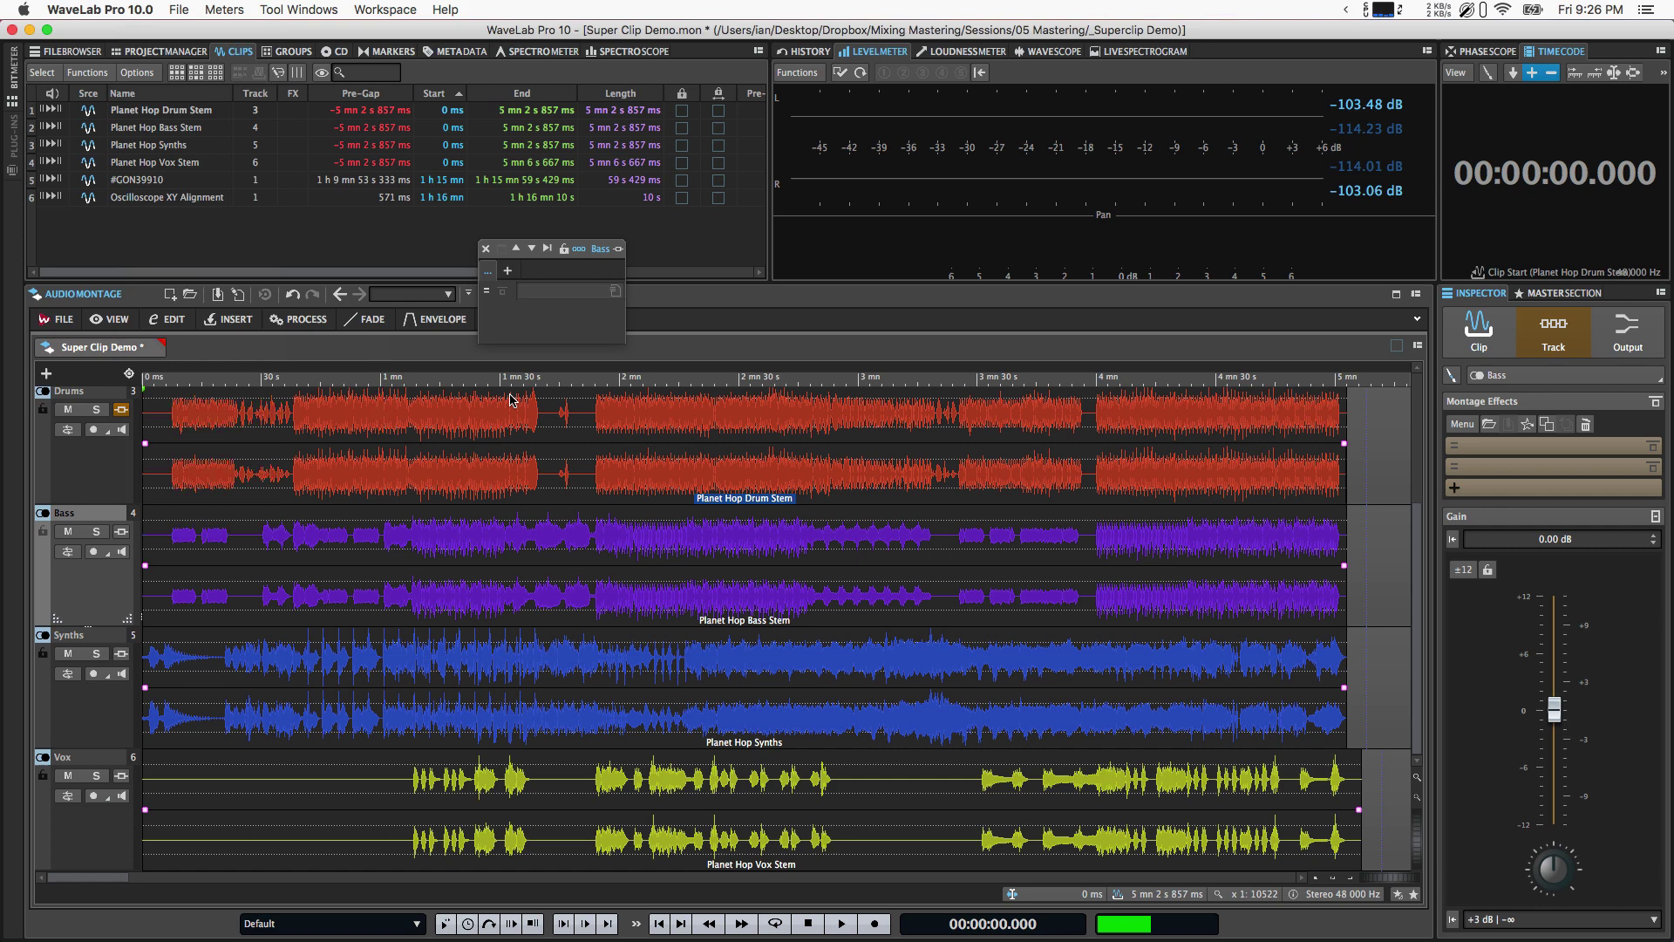
{"action": "left_click", "coordinate": [485, 250]}
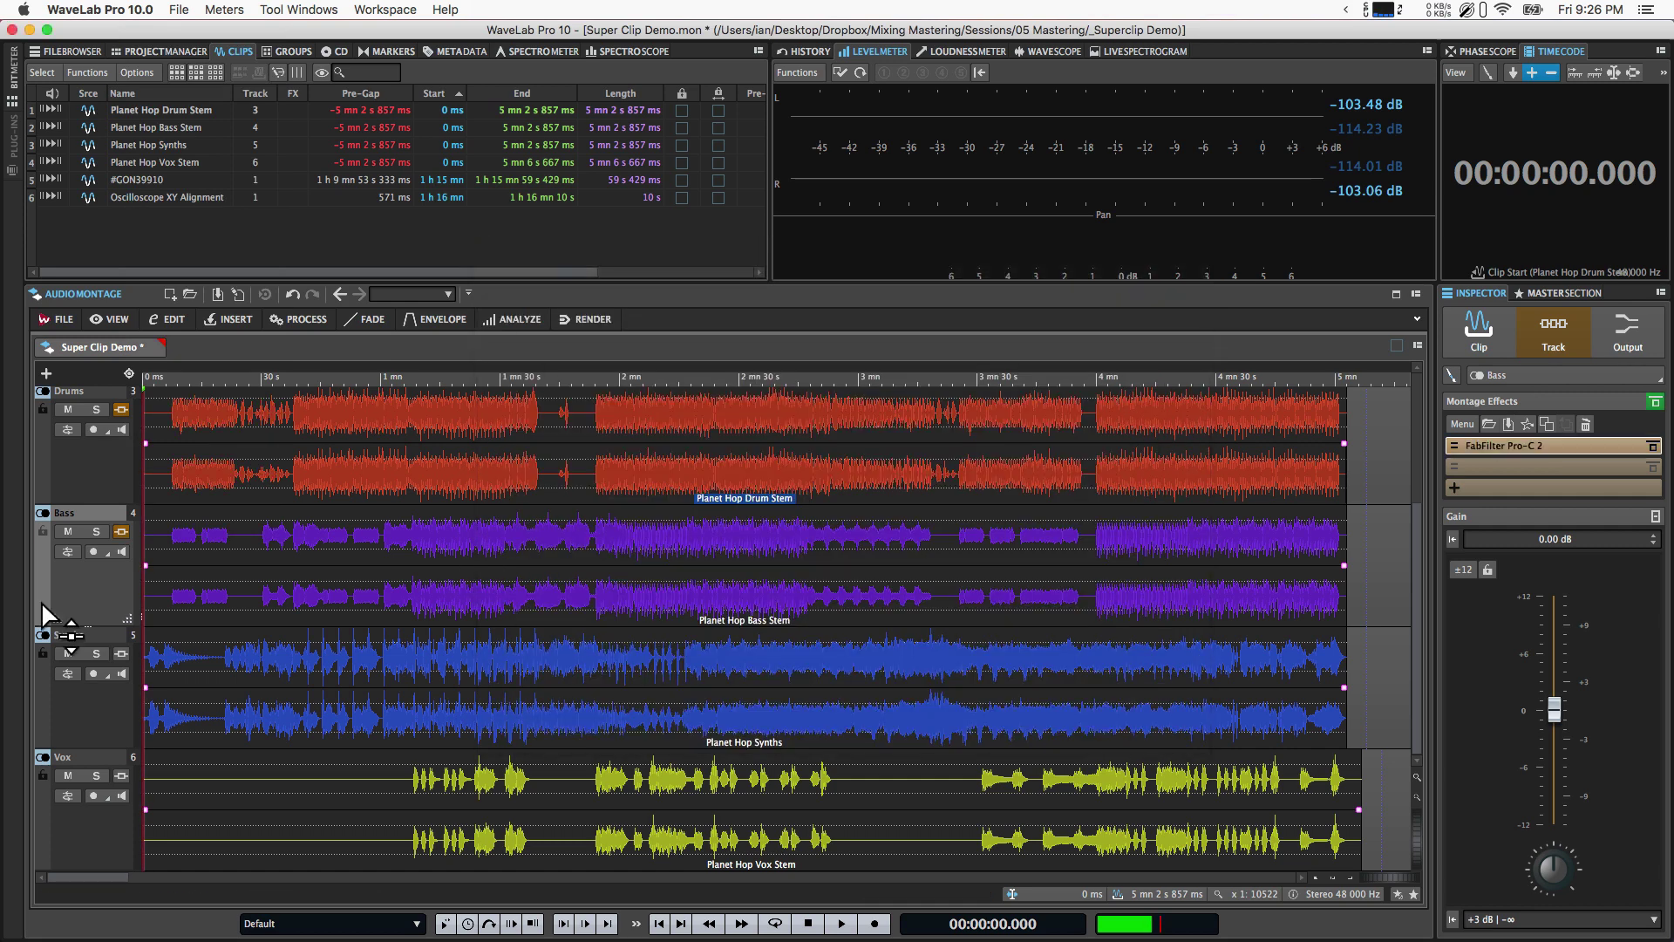
Insert iZotope Ozone 9 Equalizer from the EQ category on the Synths track.
{"action": "left_click", "coordinate": [122, 655]}
{"action": "left_click", "coordinate": [126, 663]}
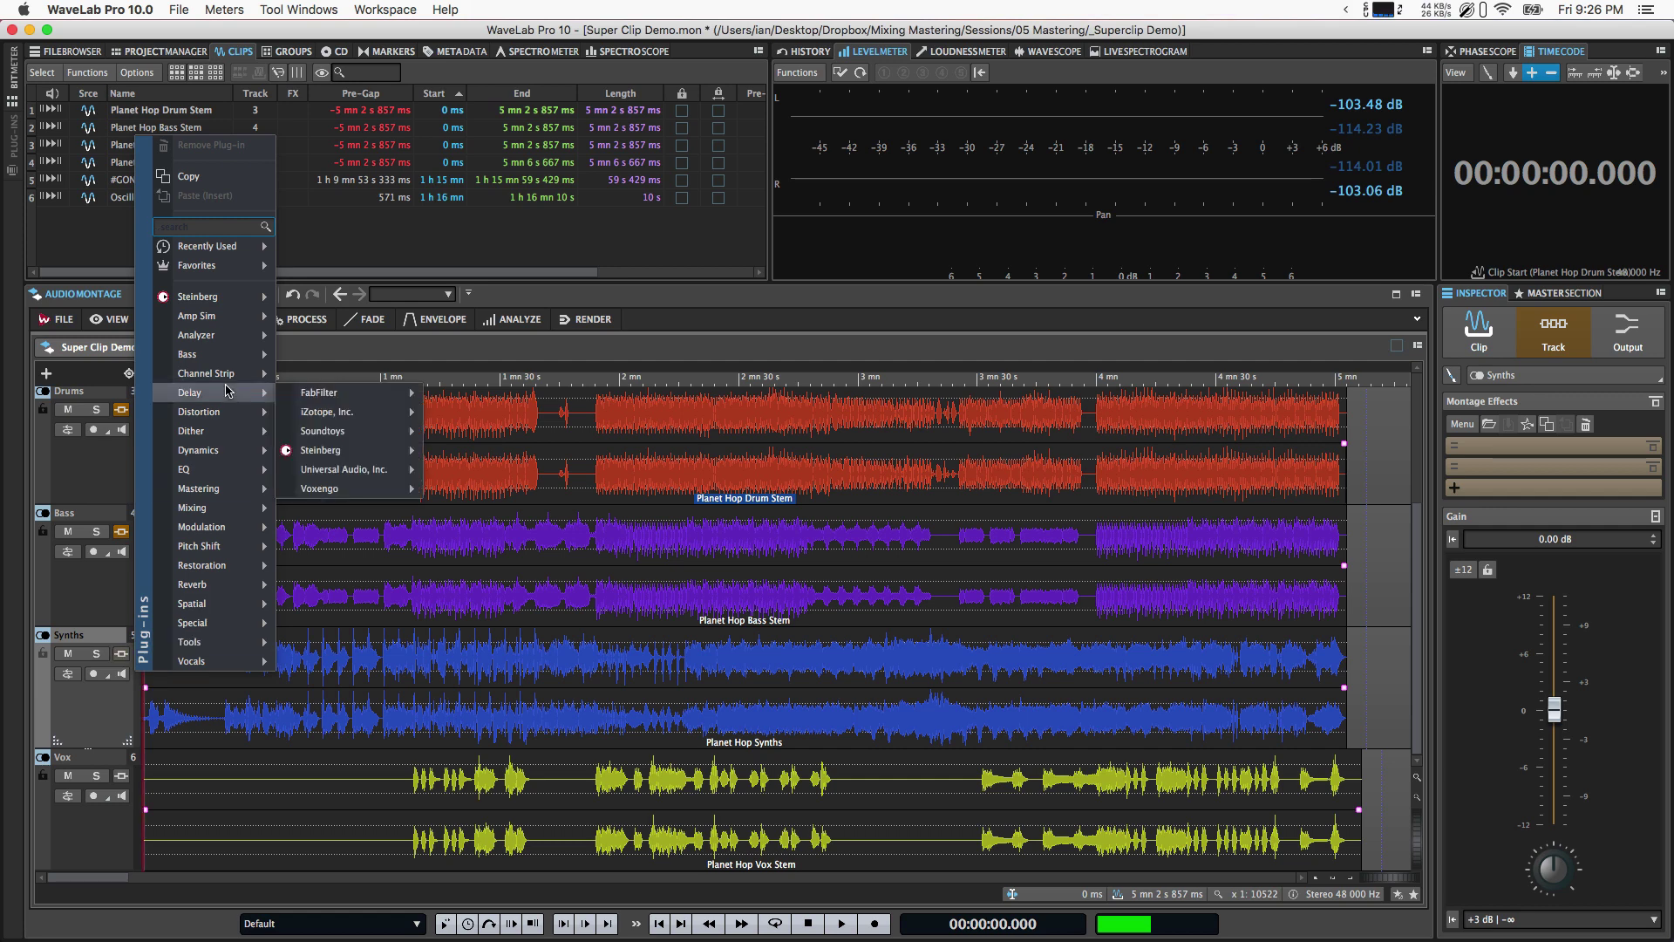
{"action": "mouse_move", "coordinate": [218, 469]}
{"action": "mouse_move", "coordinate": [363, 515]}
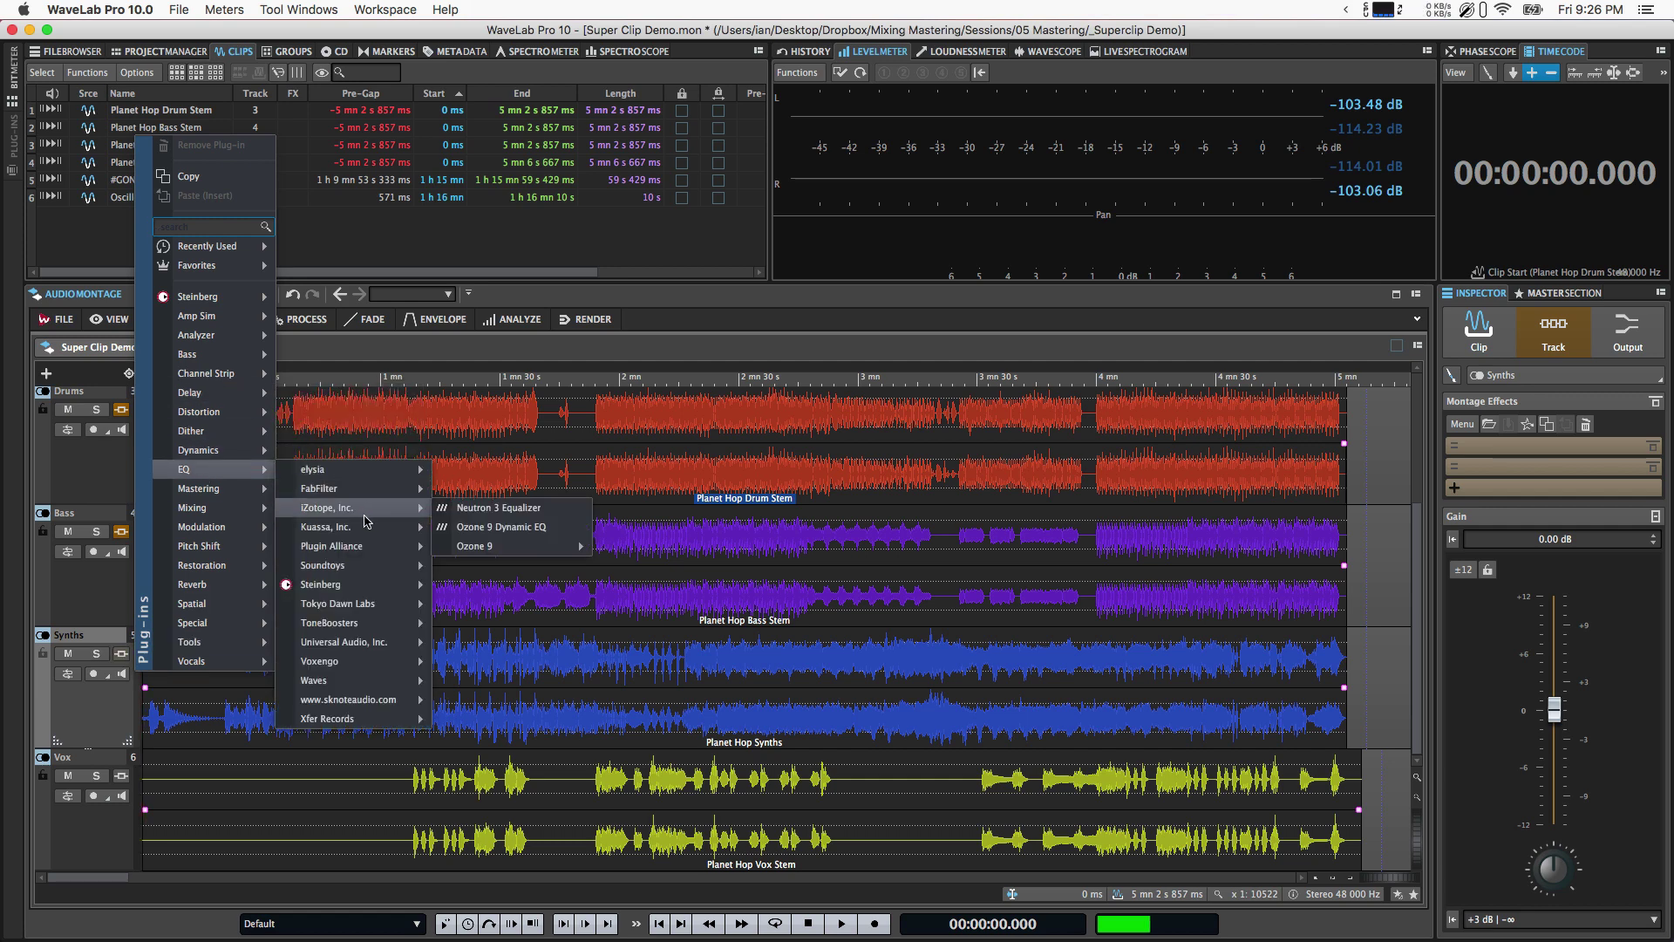
{"action": "mouse_move", "coordinate": [534, 547]}
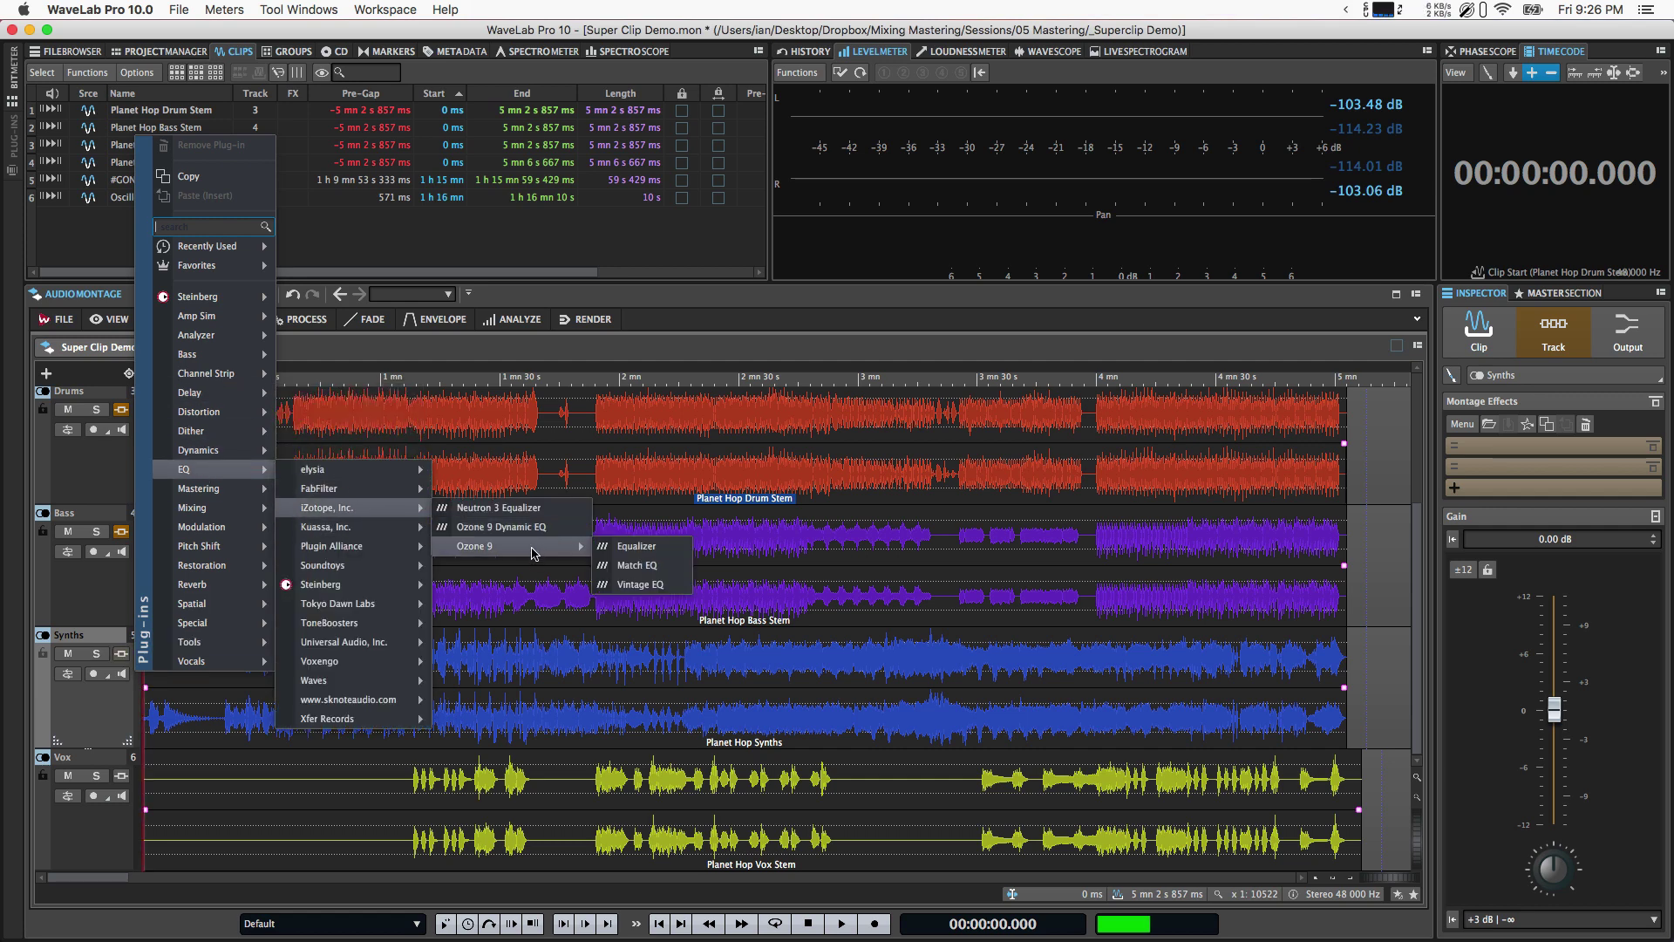
{"action": "left_click", "coordinate": [636, 549]}
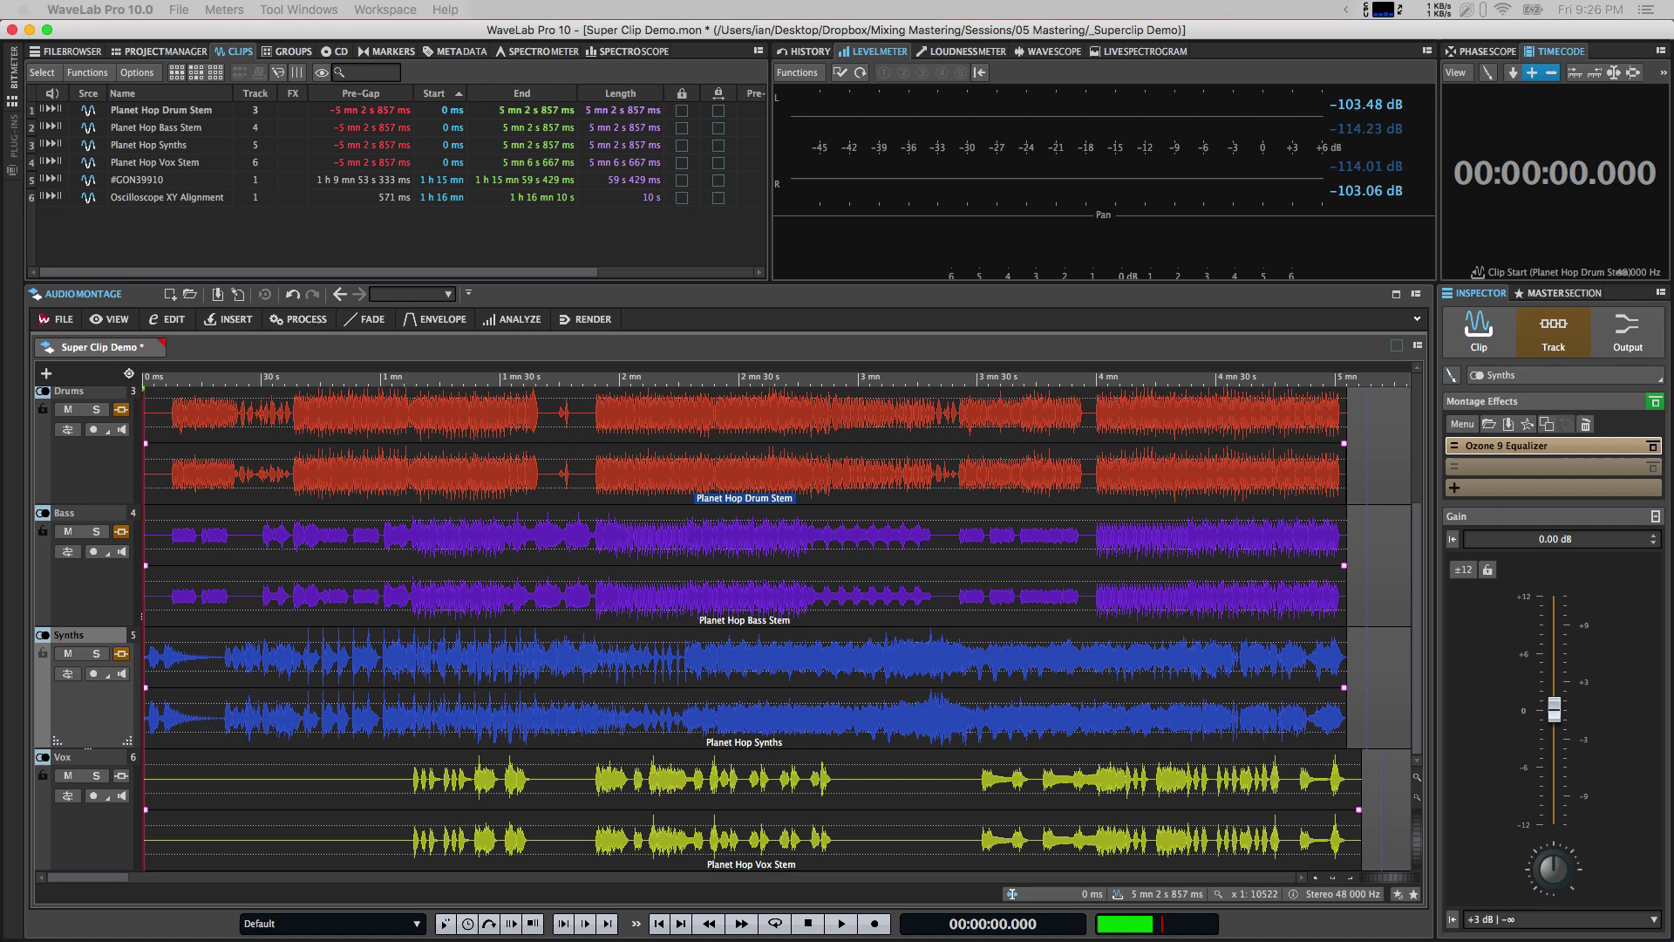
Search 'de' in the plug-in list and insert Steinberg's DeEsser on the Vox track.
{"action": "left_click", "coordinate": [127, 781]}
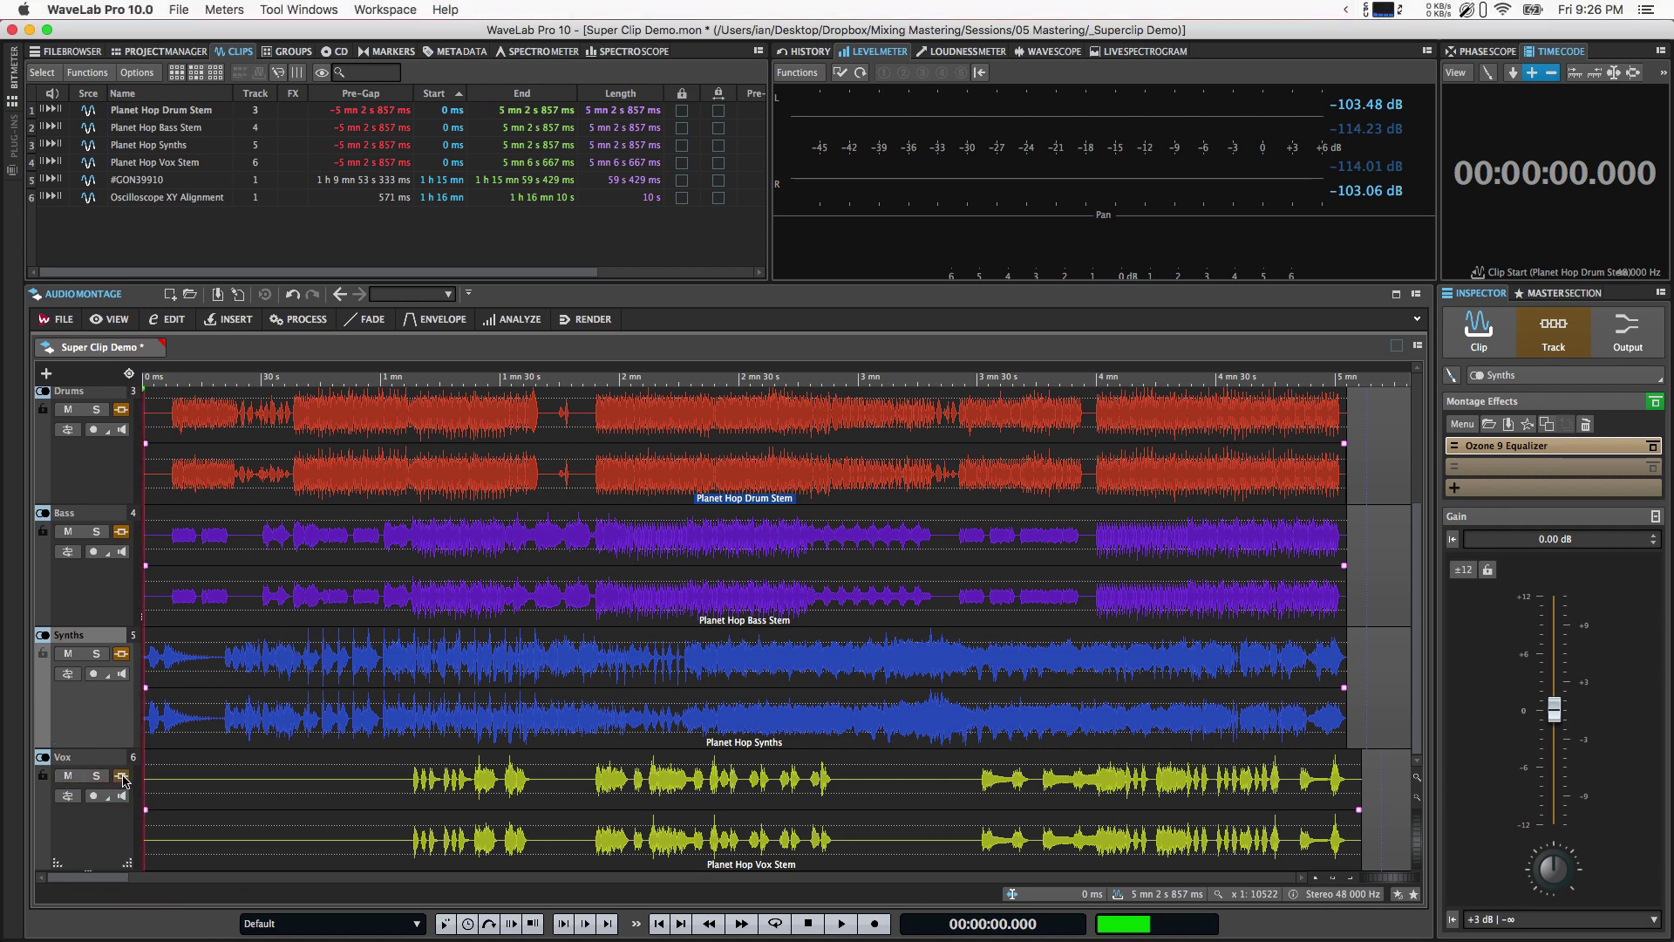
{"action": "left_click", "coordinate": [124, 778]}
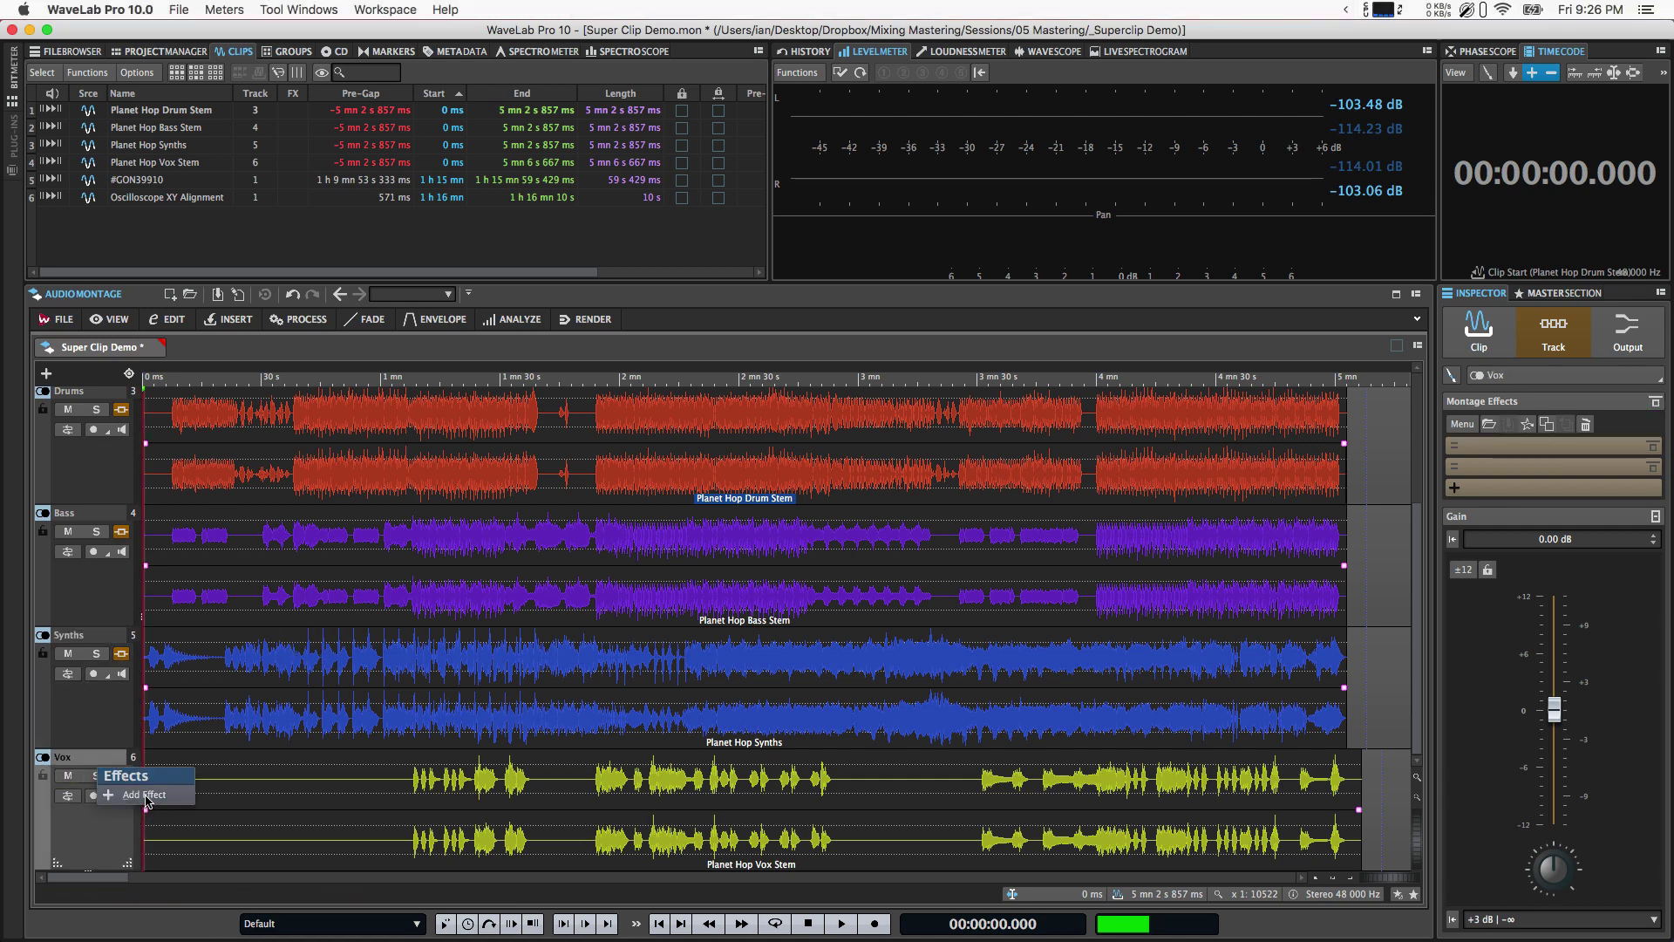
{"action": "left_click", "coordinate": [146, 795]}
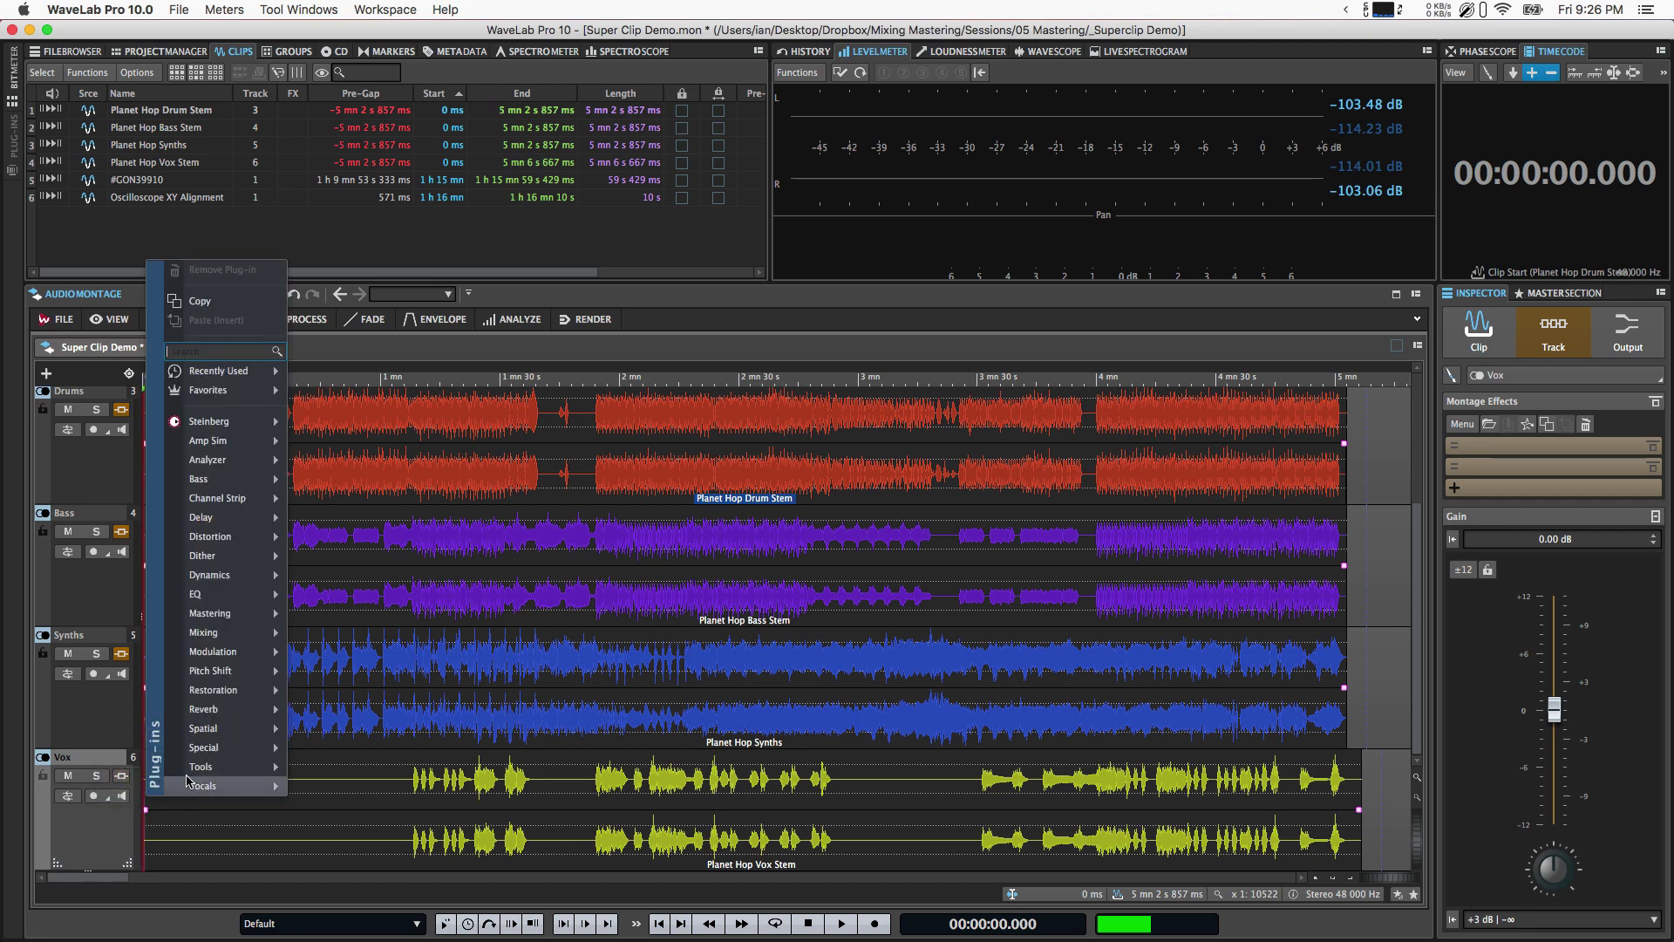
{"action": "mouse_move", "coordinate": [195, 391]}
{"action": "type", "text": "de"}
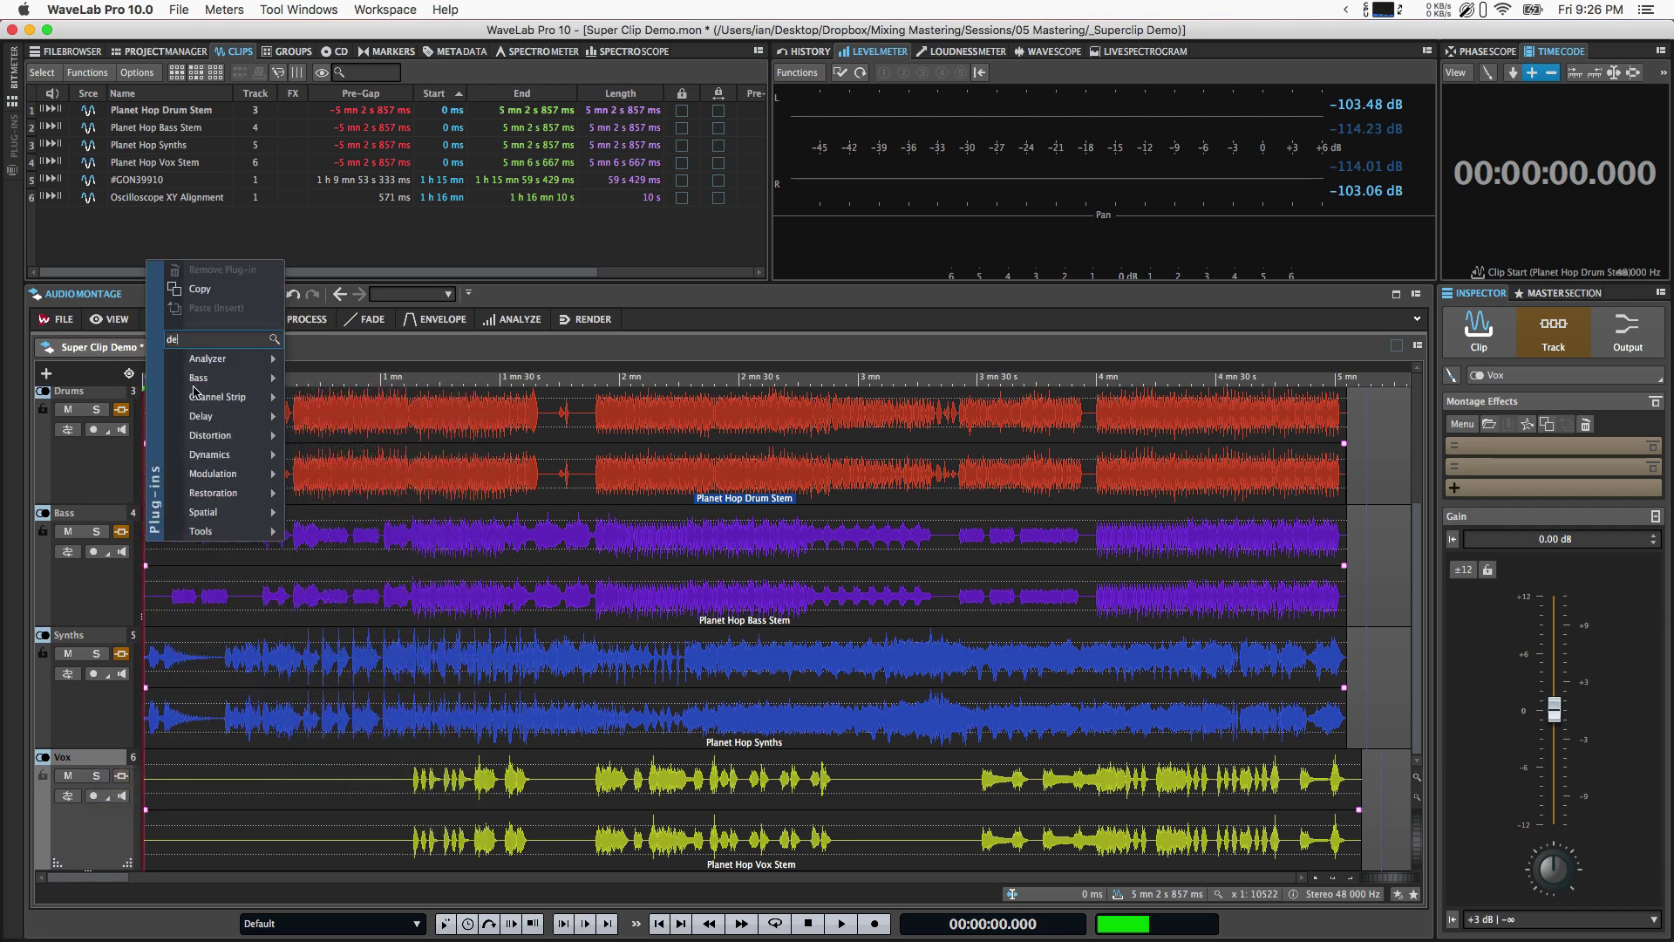
{"action": "mouse_move", "coordinate": [237, 457]}
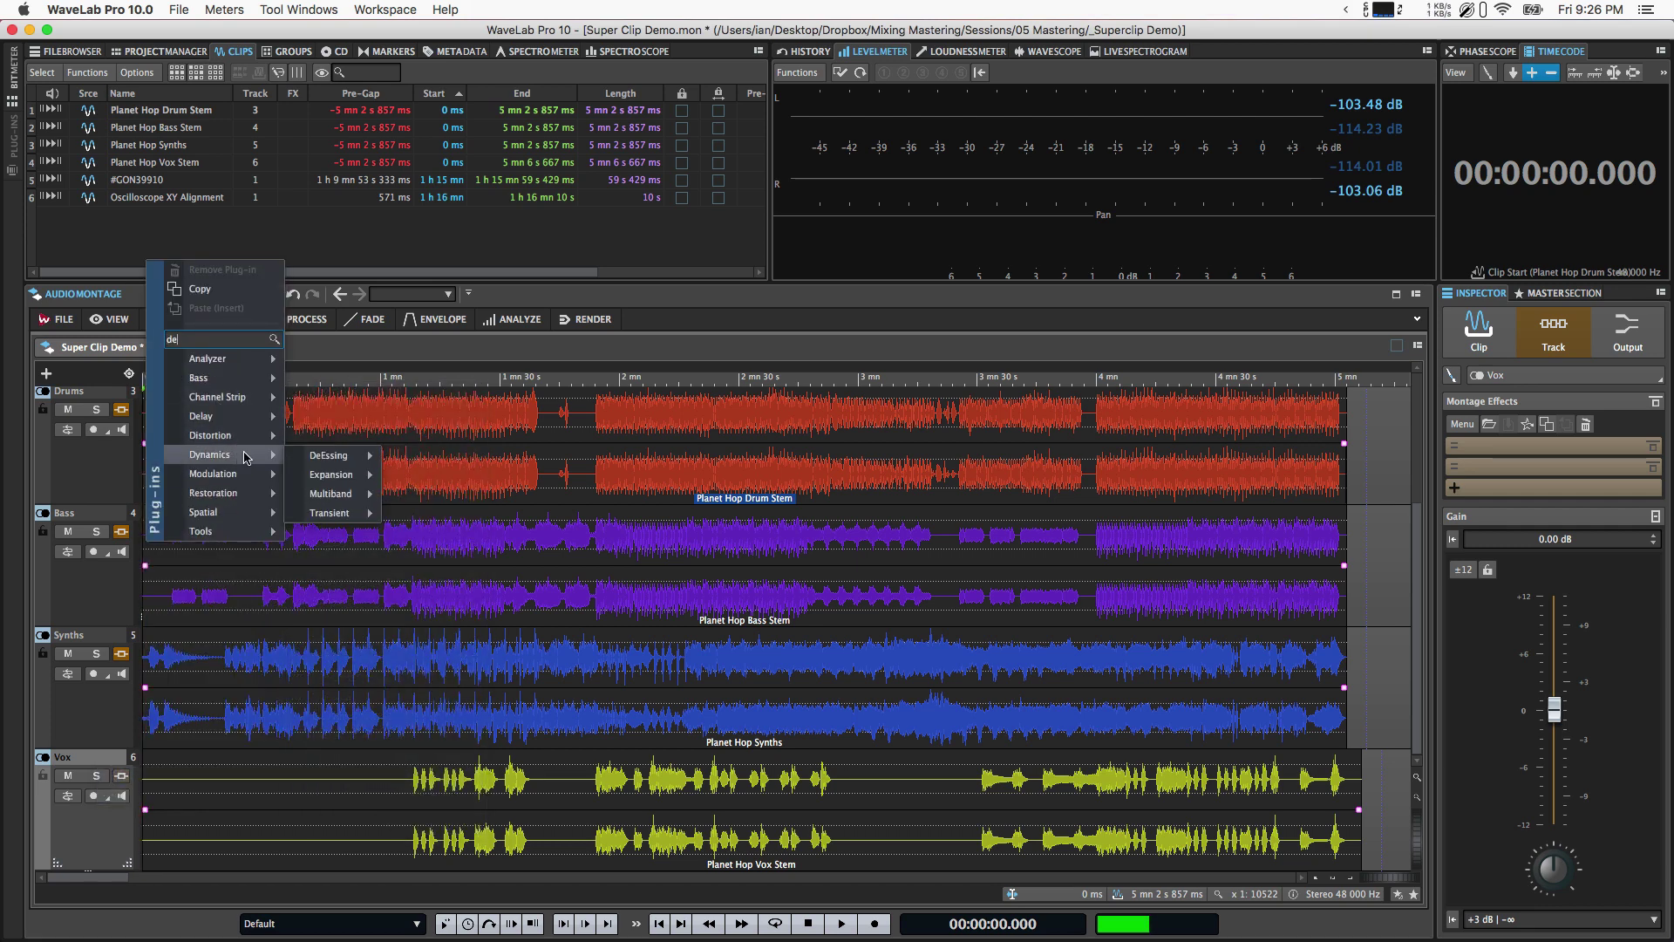
{"action": "mouse_move", "coordinate": [335, 455]}
{"action": "mouse_move", "coordinate": [443, 483]}
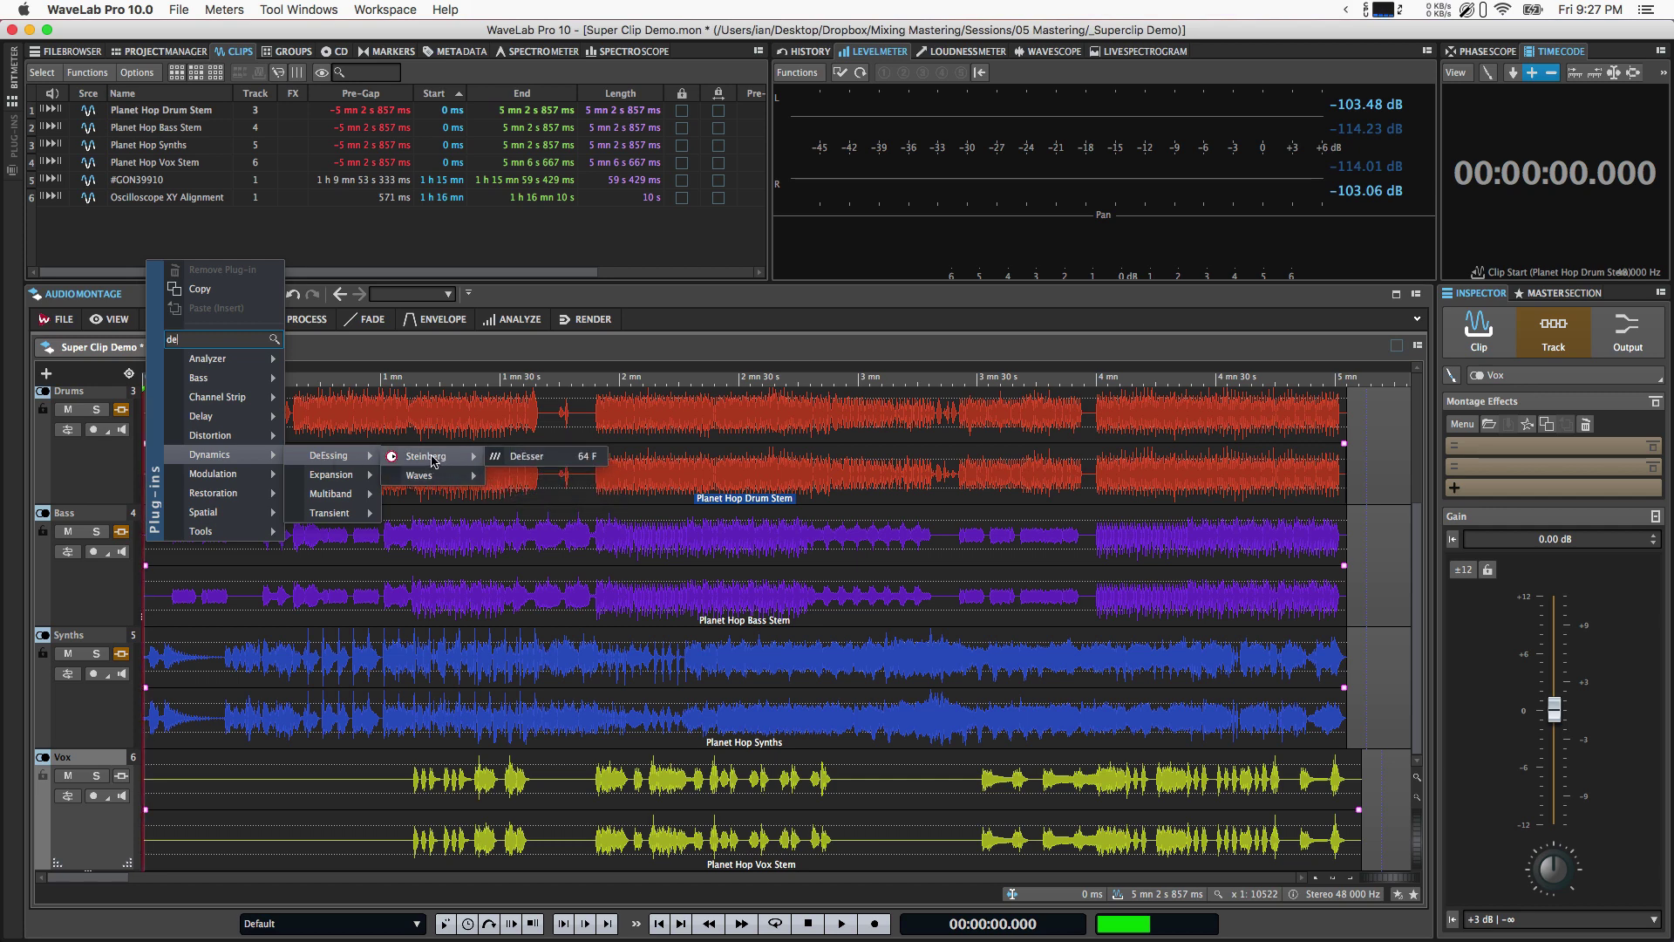
{"action": "left_click", "coordinate": [543, 457]}
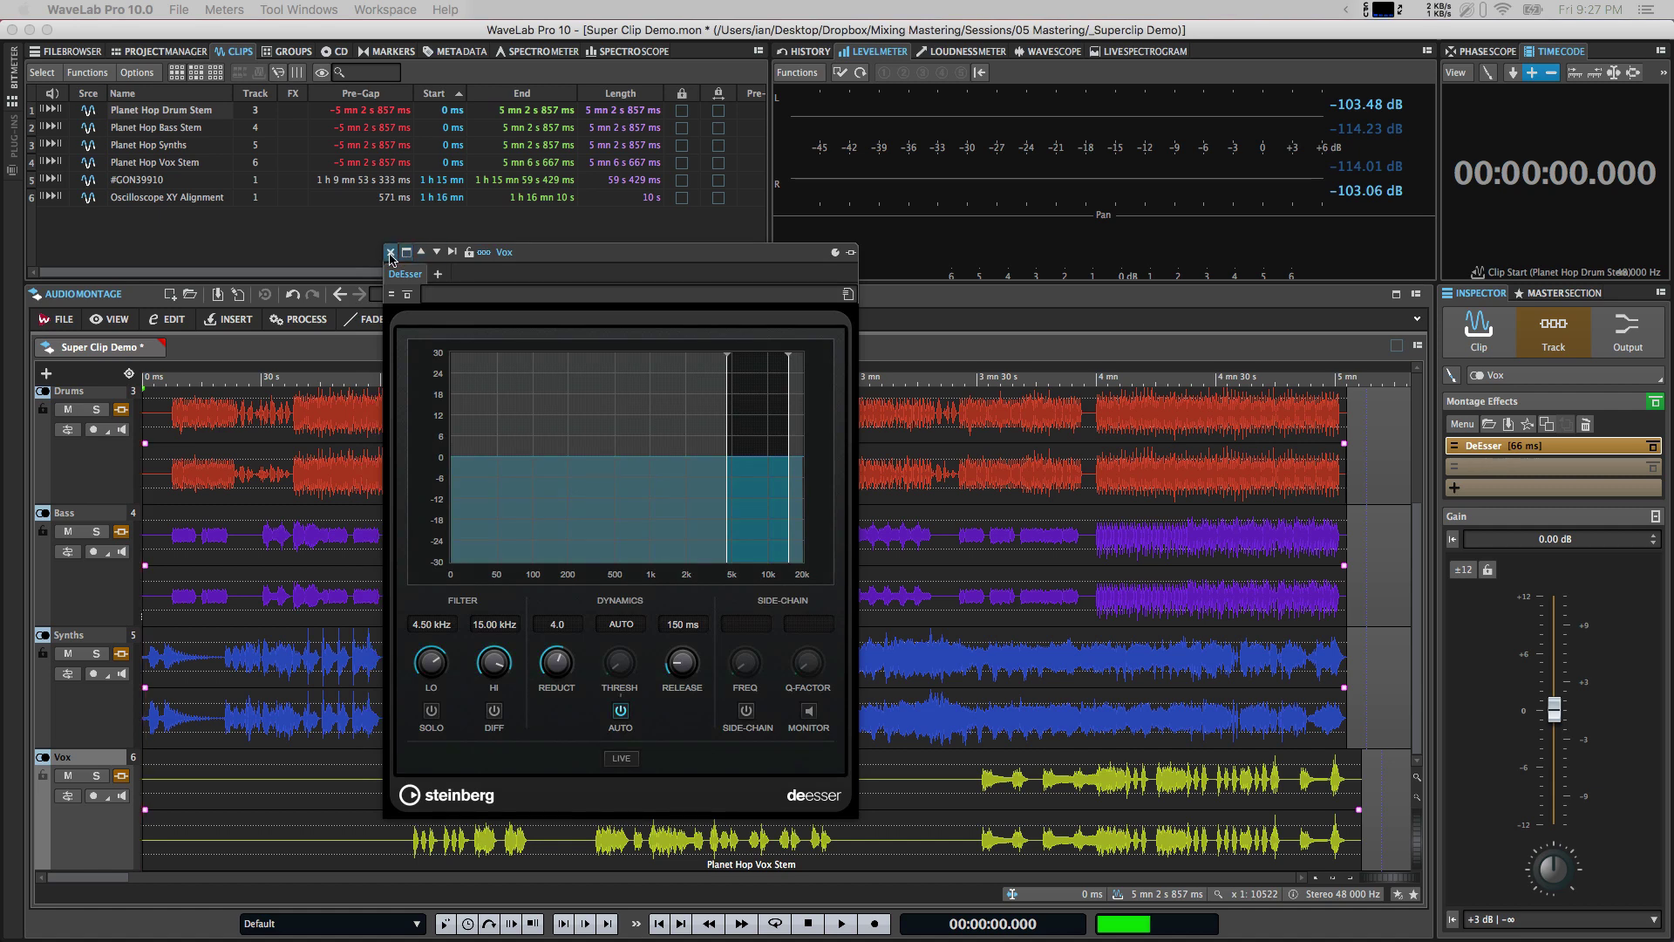
Close the DeEsser window, select the Vox, Synths, Bass and Drums clips, and show Process tools.
{"action": "left_click", "coordinate": [408, 255]}
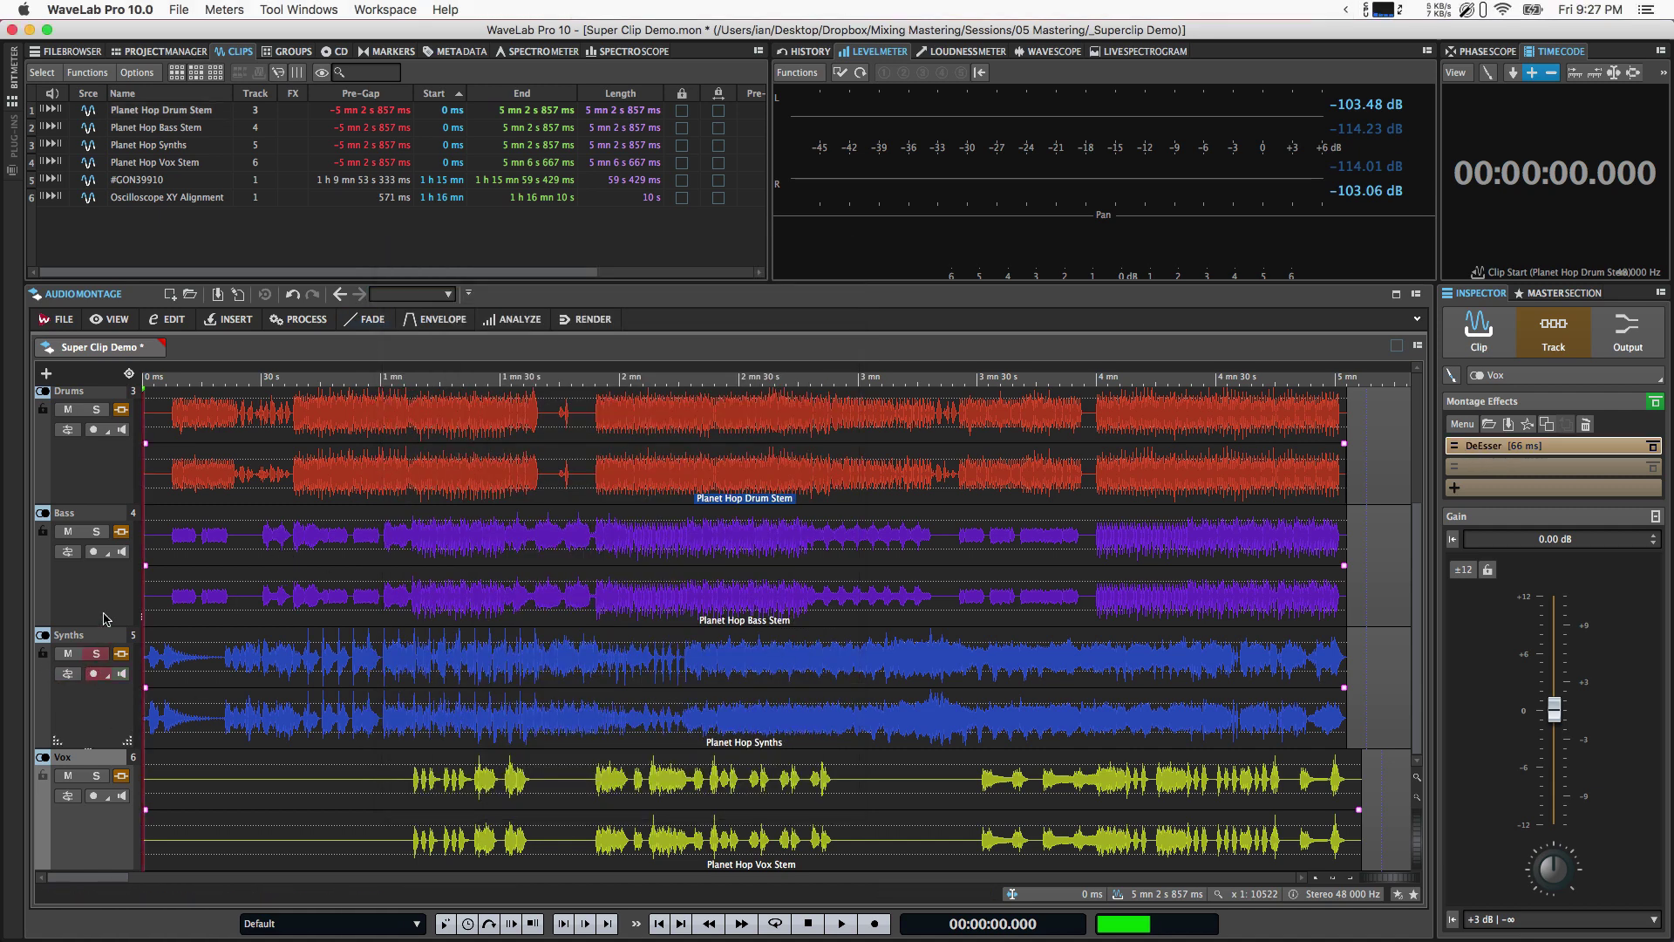
{"action": "left_click", "coordinate": [294, 848]}
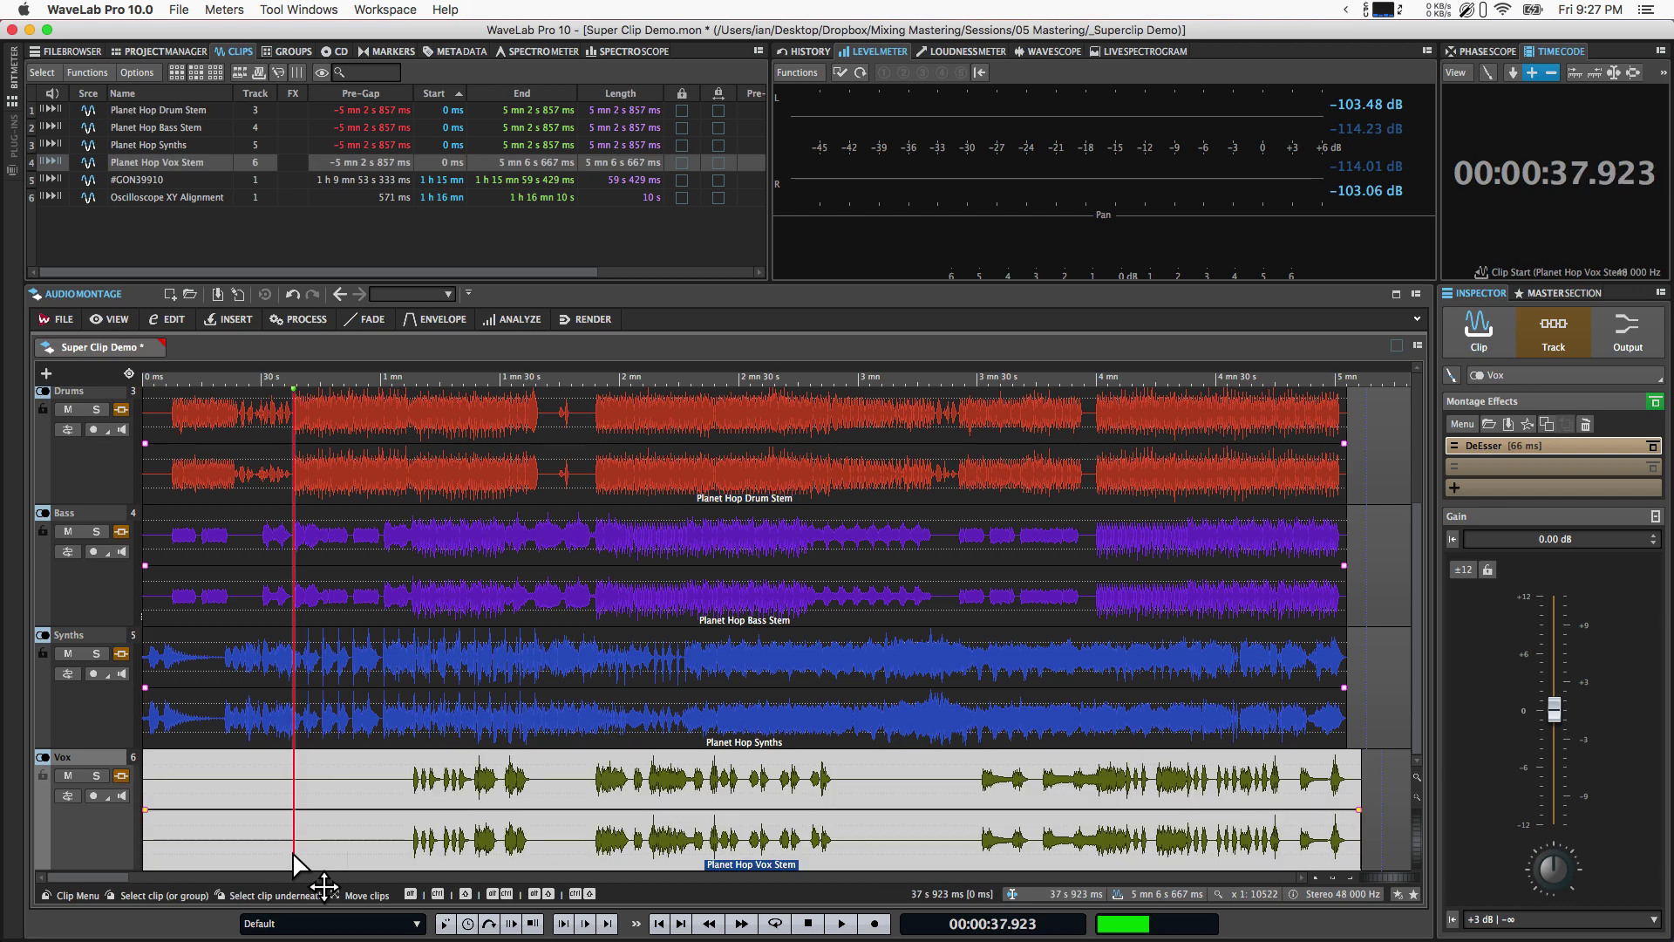
{"action": "left_click", "coordinate": [277, 731], "text": "shift"}
{"action": "left_click", "coordinate": [283, 604], "text": "shift"}
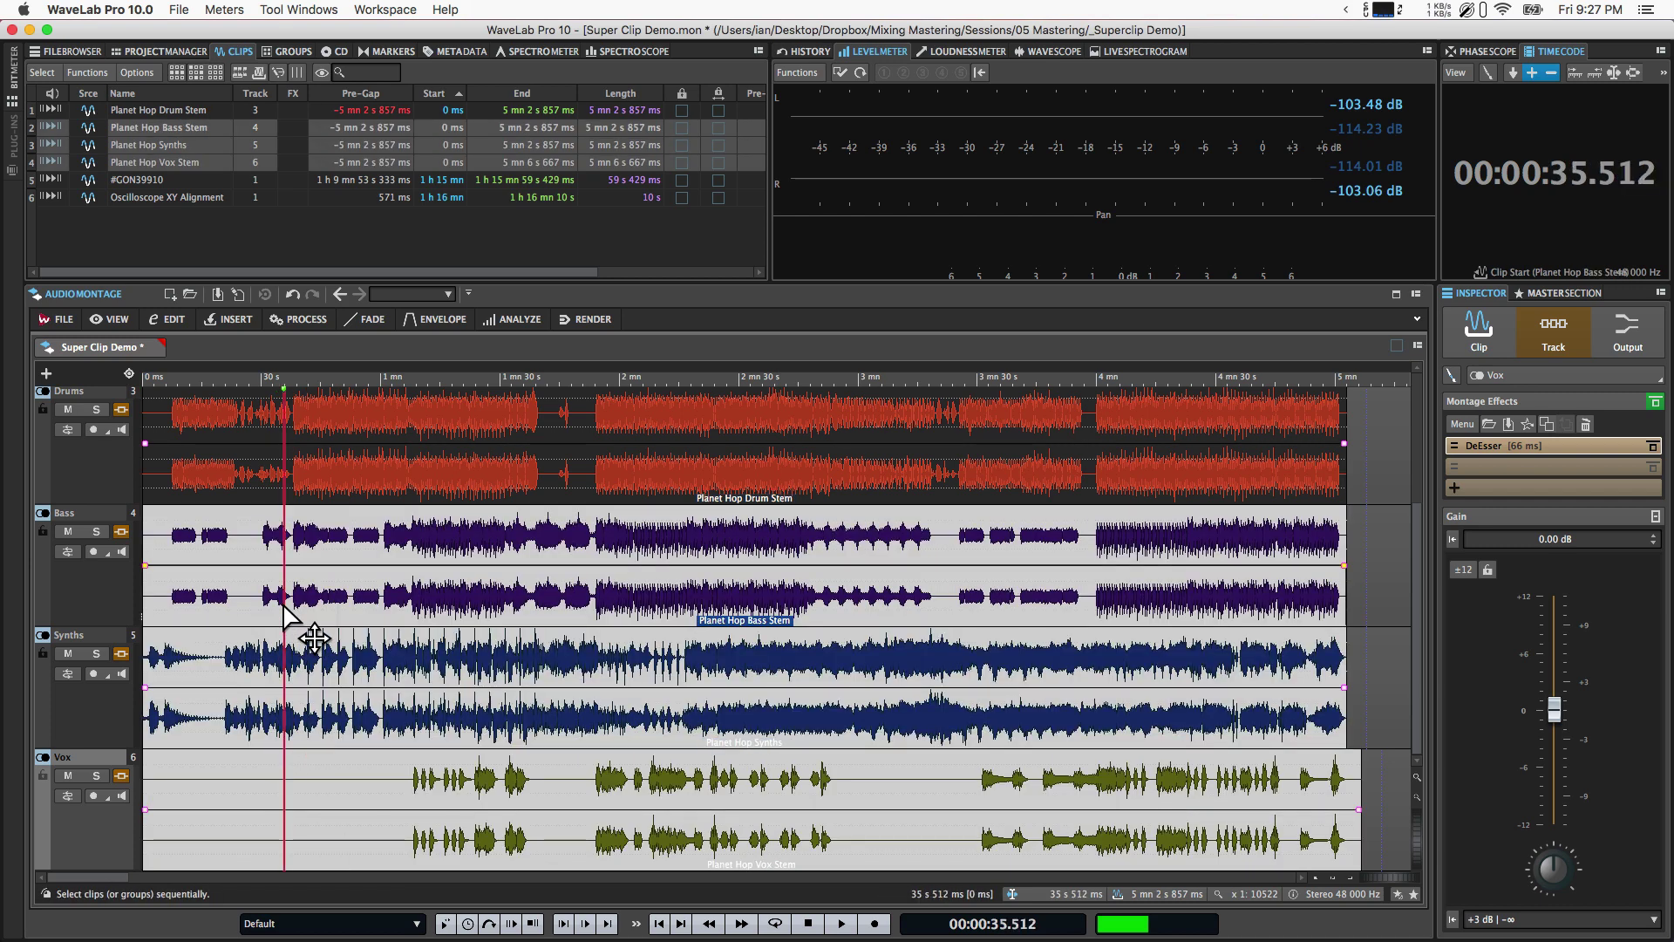
{"action": "left_click", "coordinate": [269, 469], "text": "shift"}
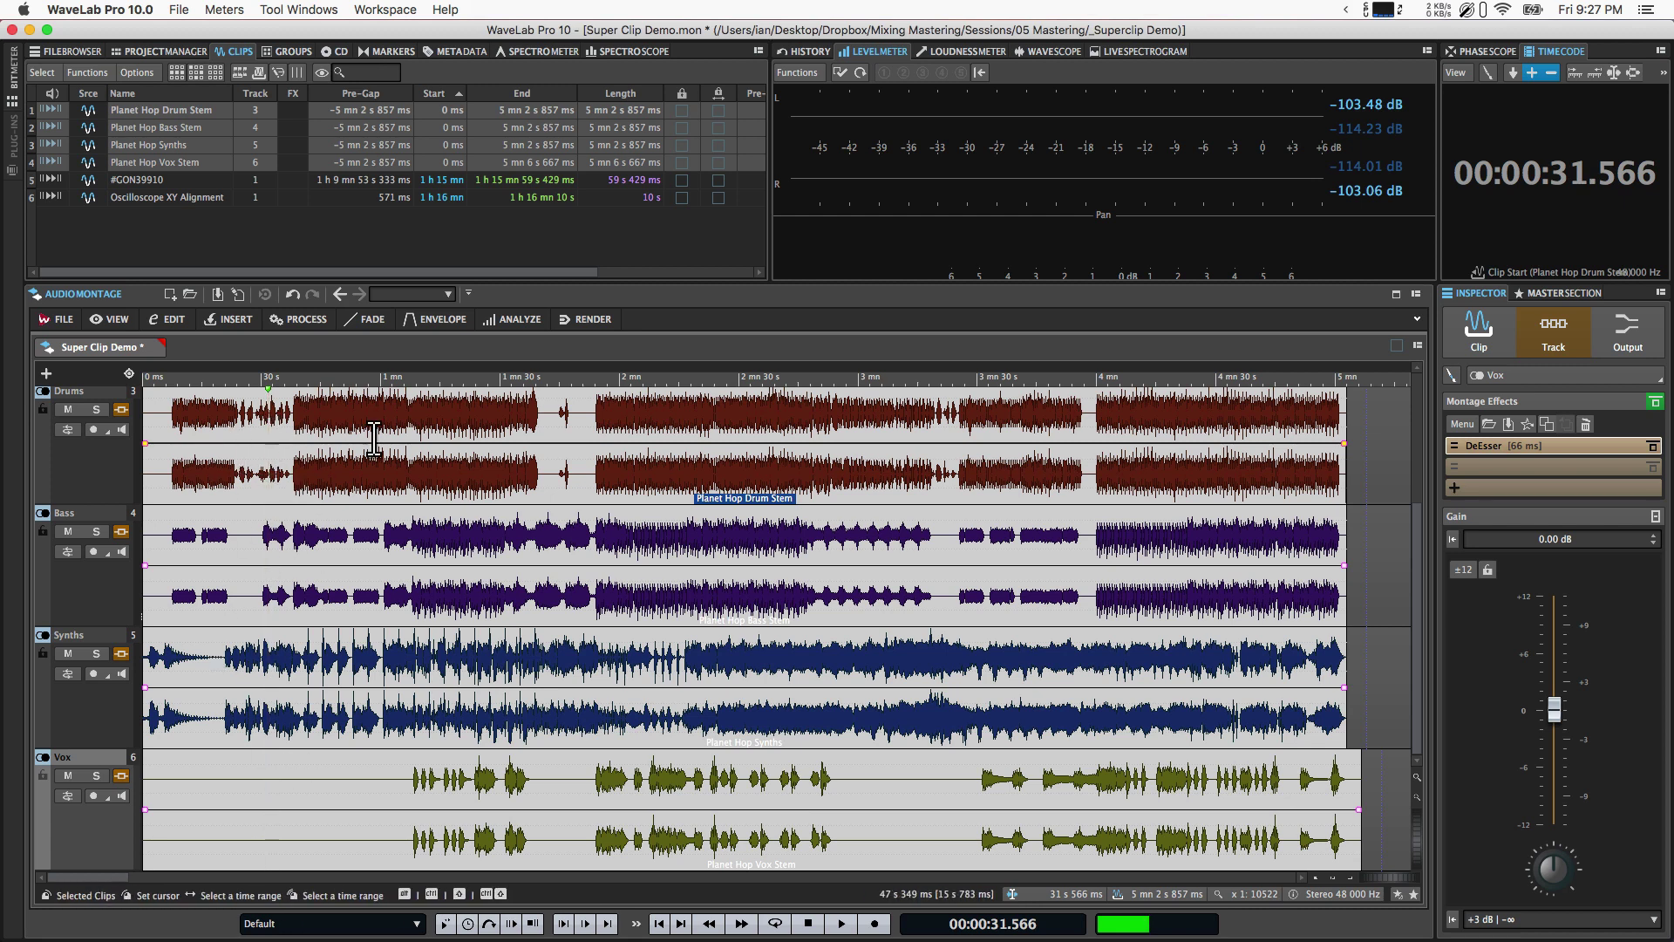
{"action": "left_click", "coordinate": [301, 321]}
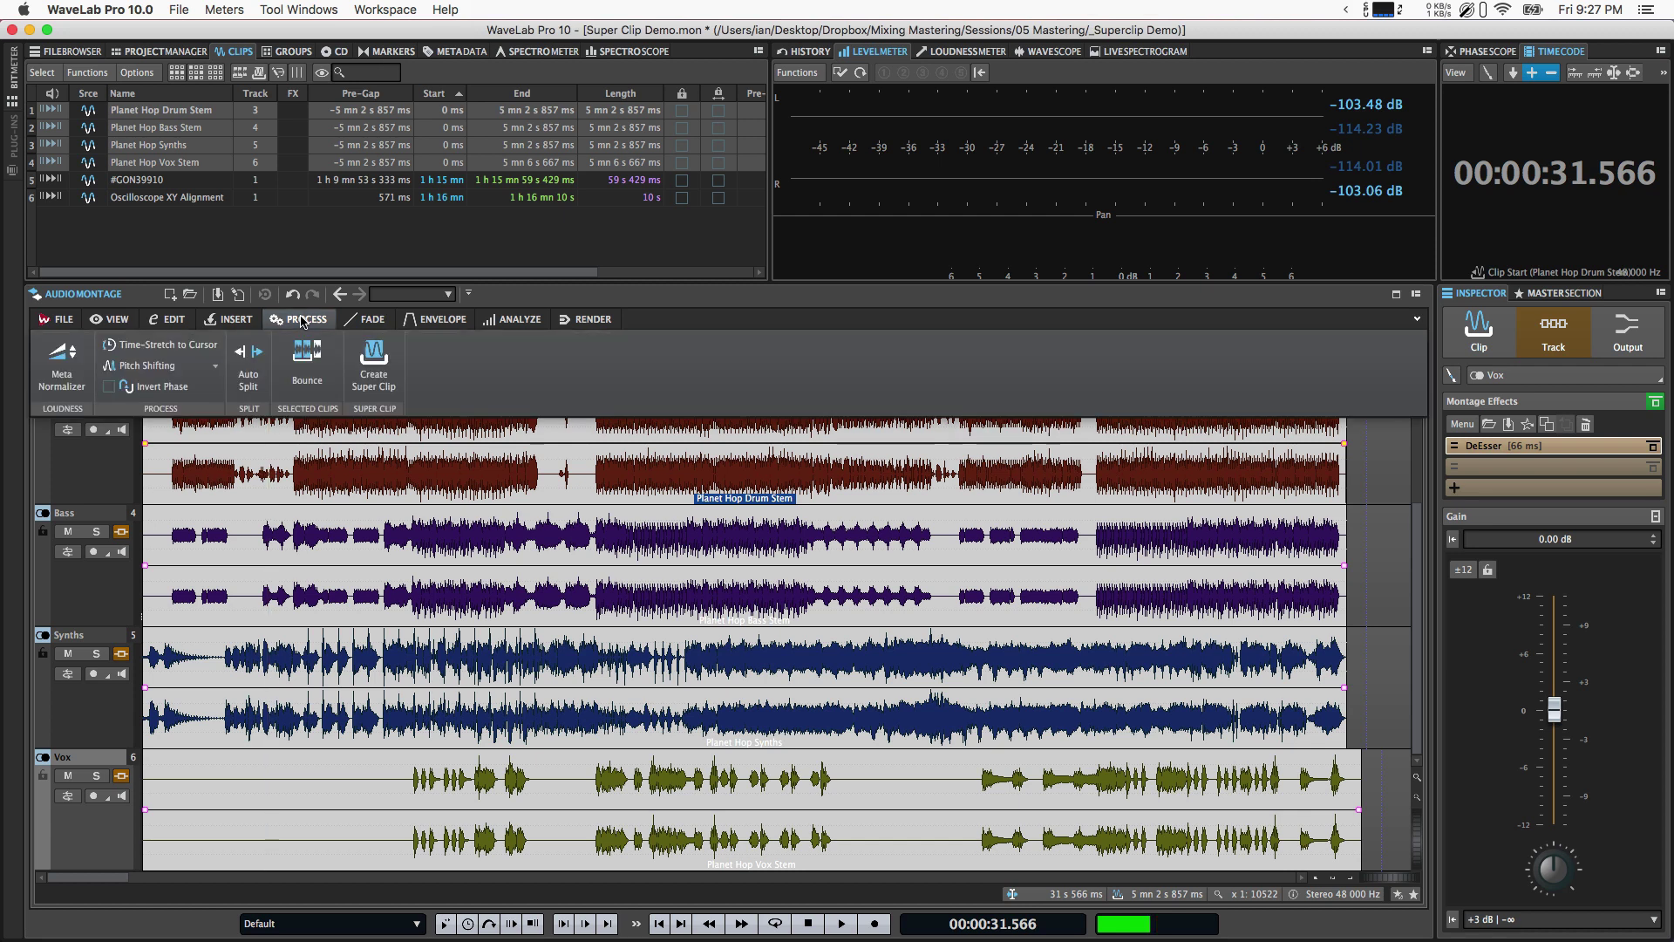
Create an internal super clip 'Planet Hop Stem Mix' on the first available track, including track effects.
{"action": "left_click", "coordinate": [375, 365]}
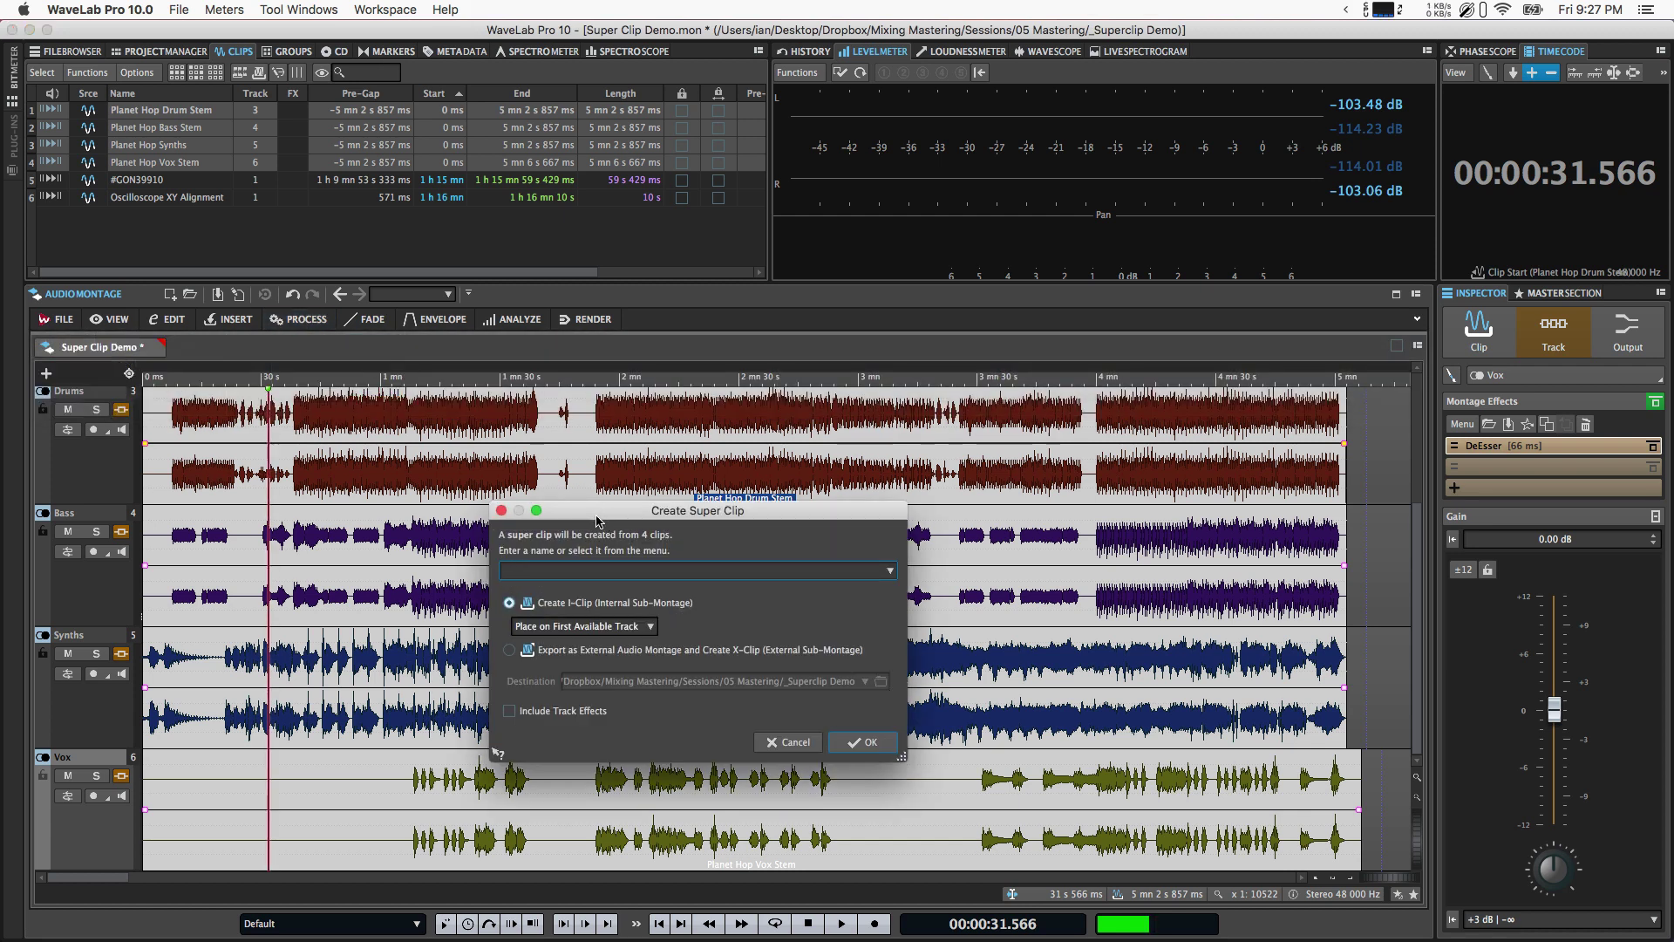
{"action": "left_click_drag", "start_coordinate": [596, 517], "coordinate": [567, 491]}
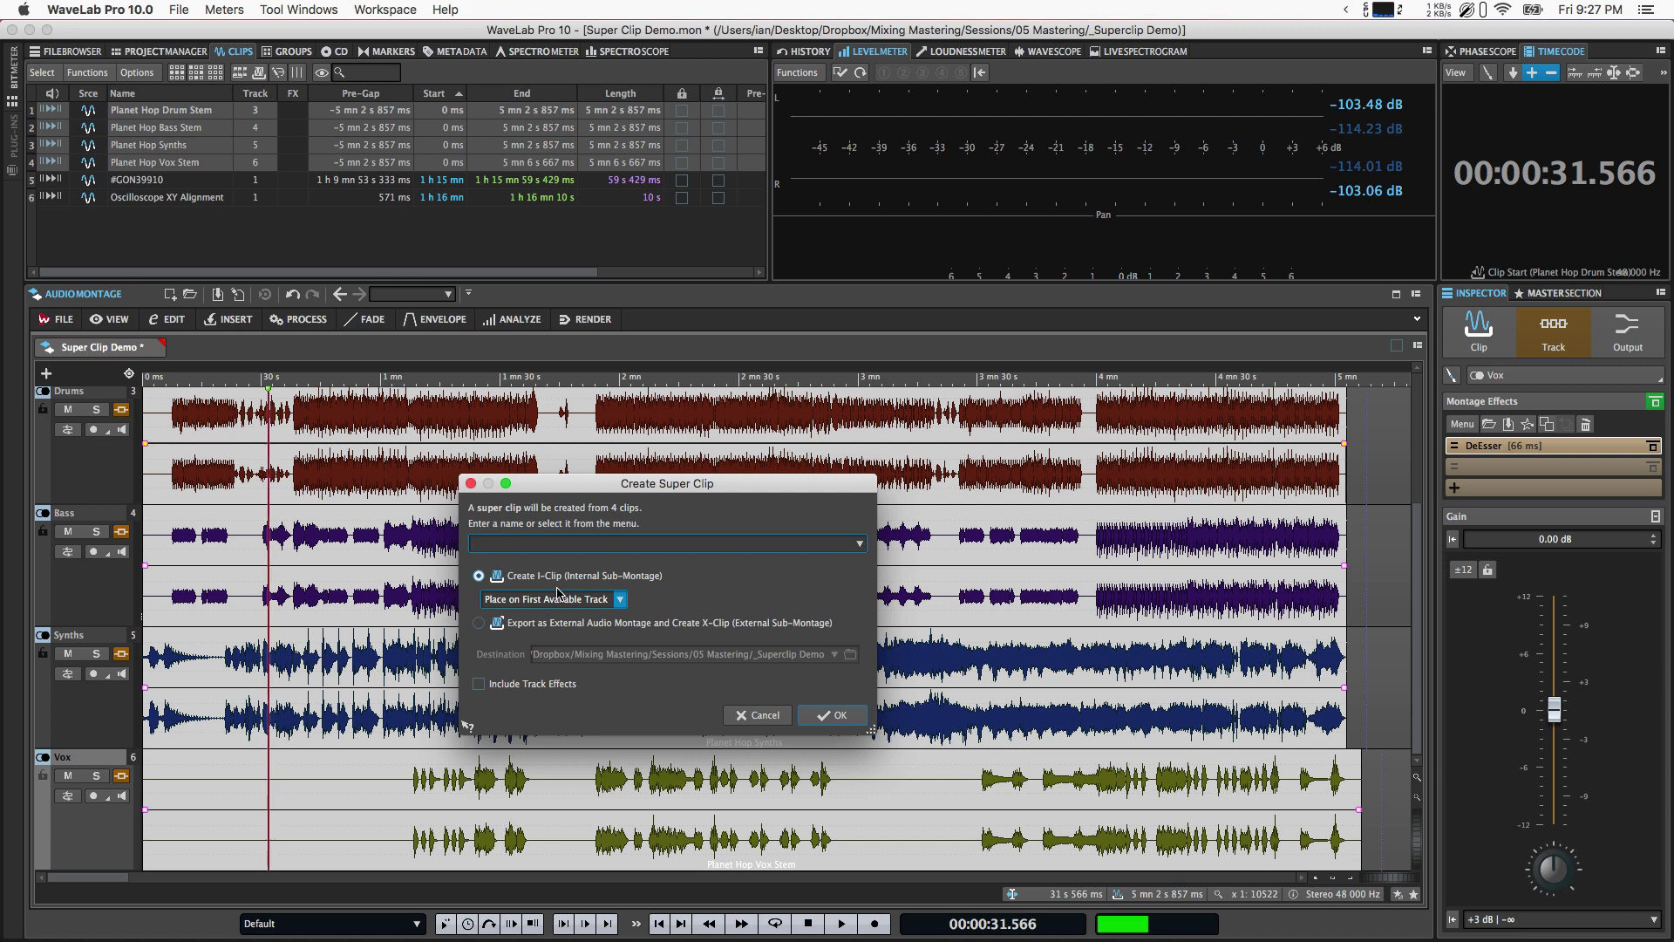
{"action": "left_click", "coordinate": [572, 625]}
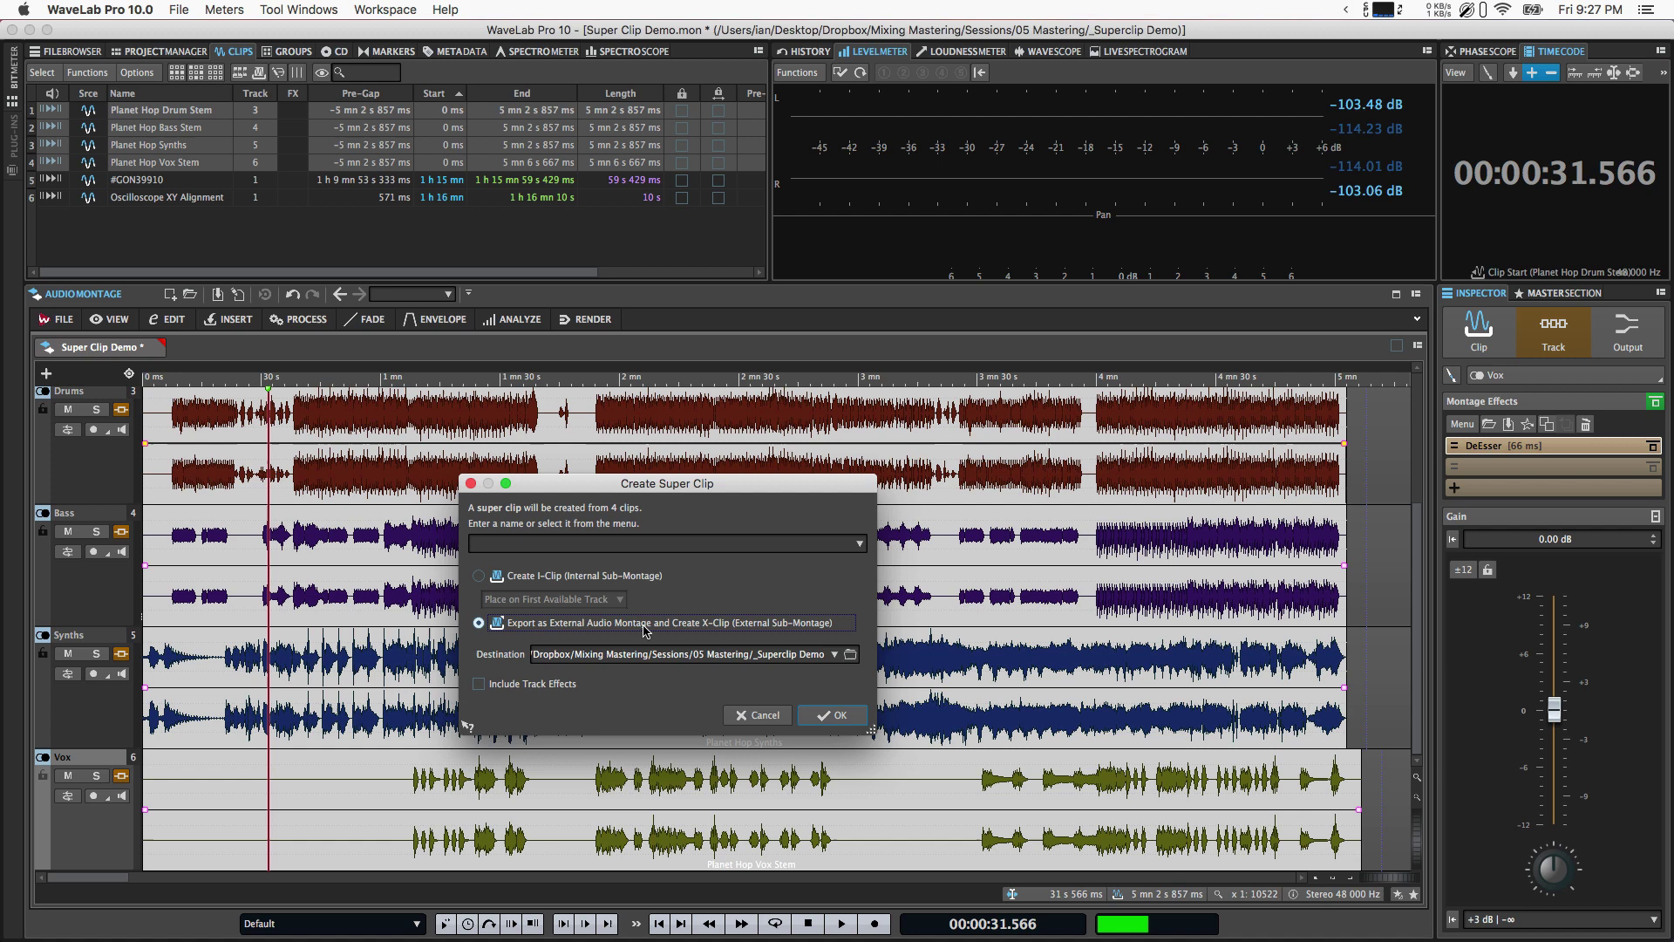
{"action": "left_click", "coordinate": [479, 577]}
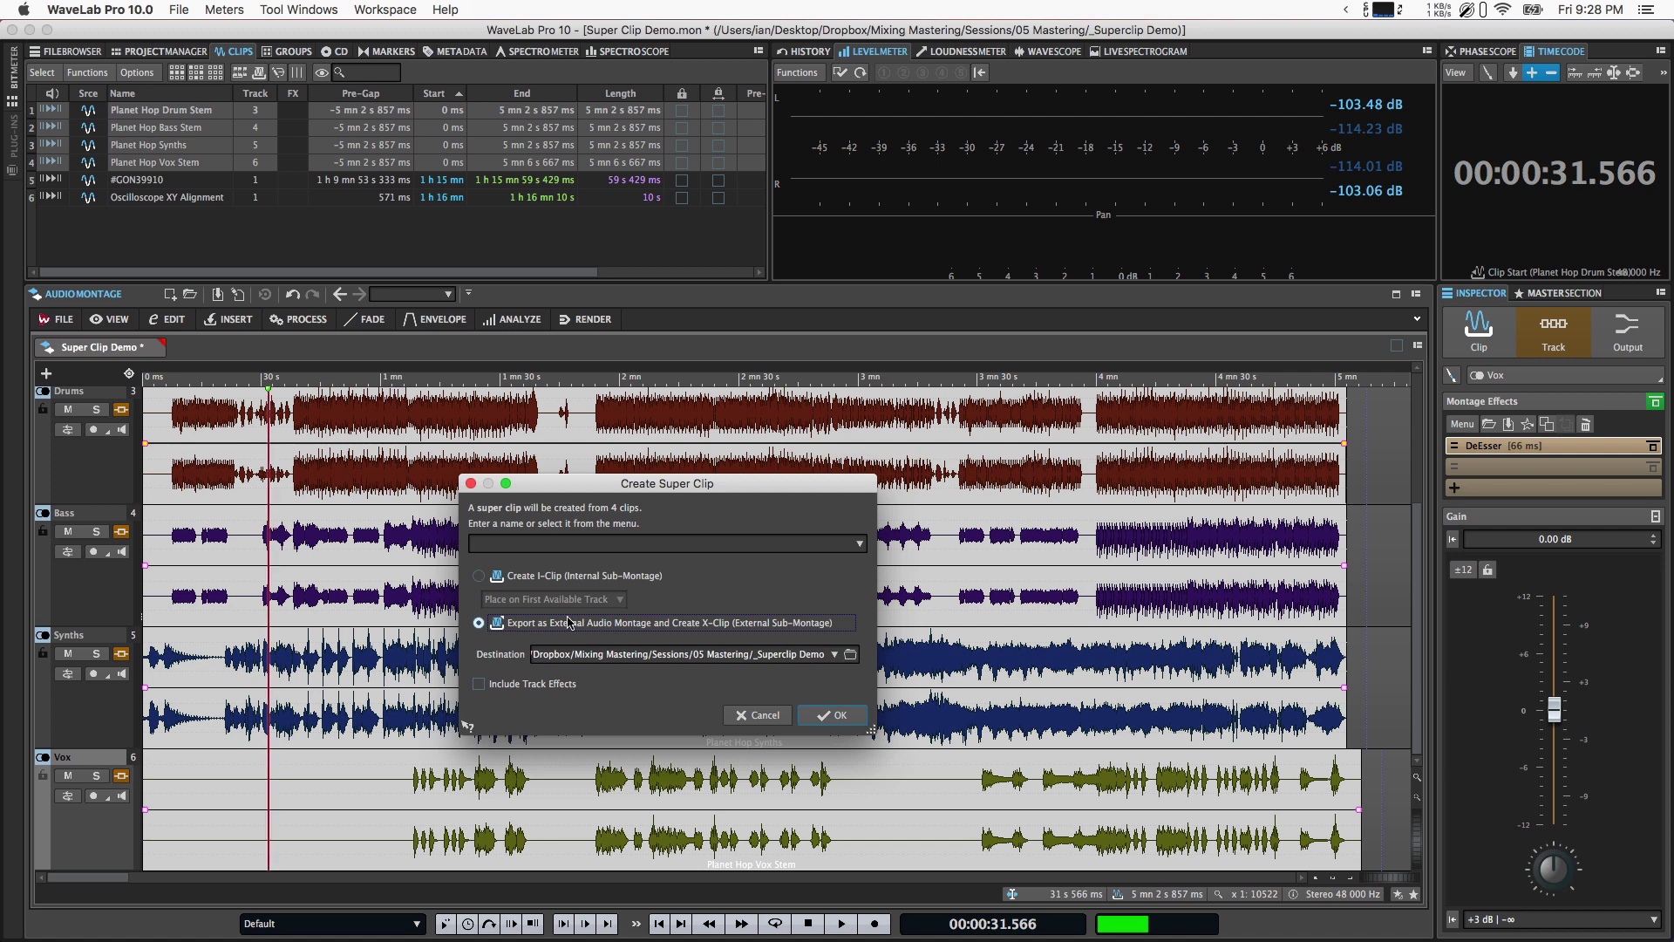
{"action": "left_click", "coordinate": [478, 576]}
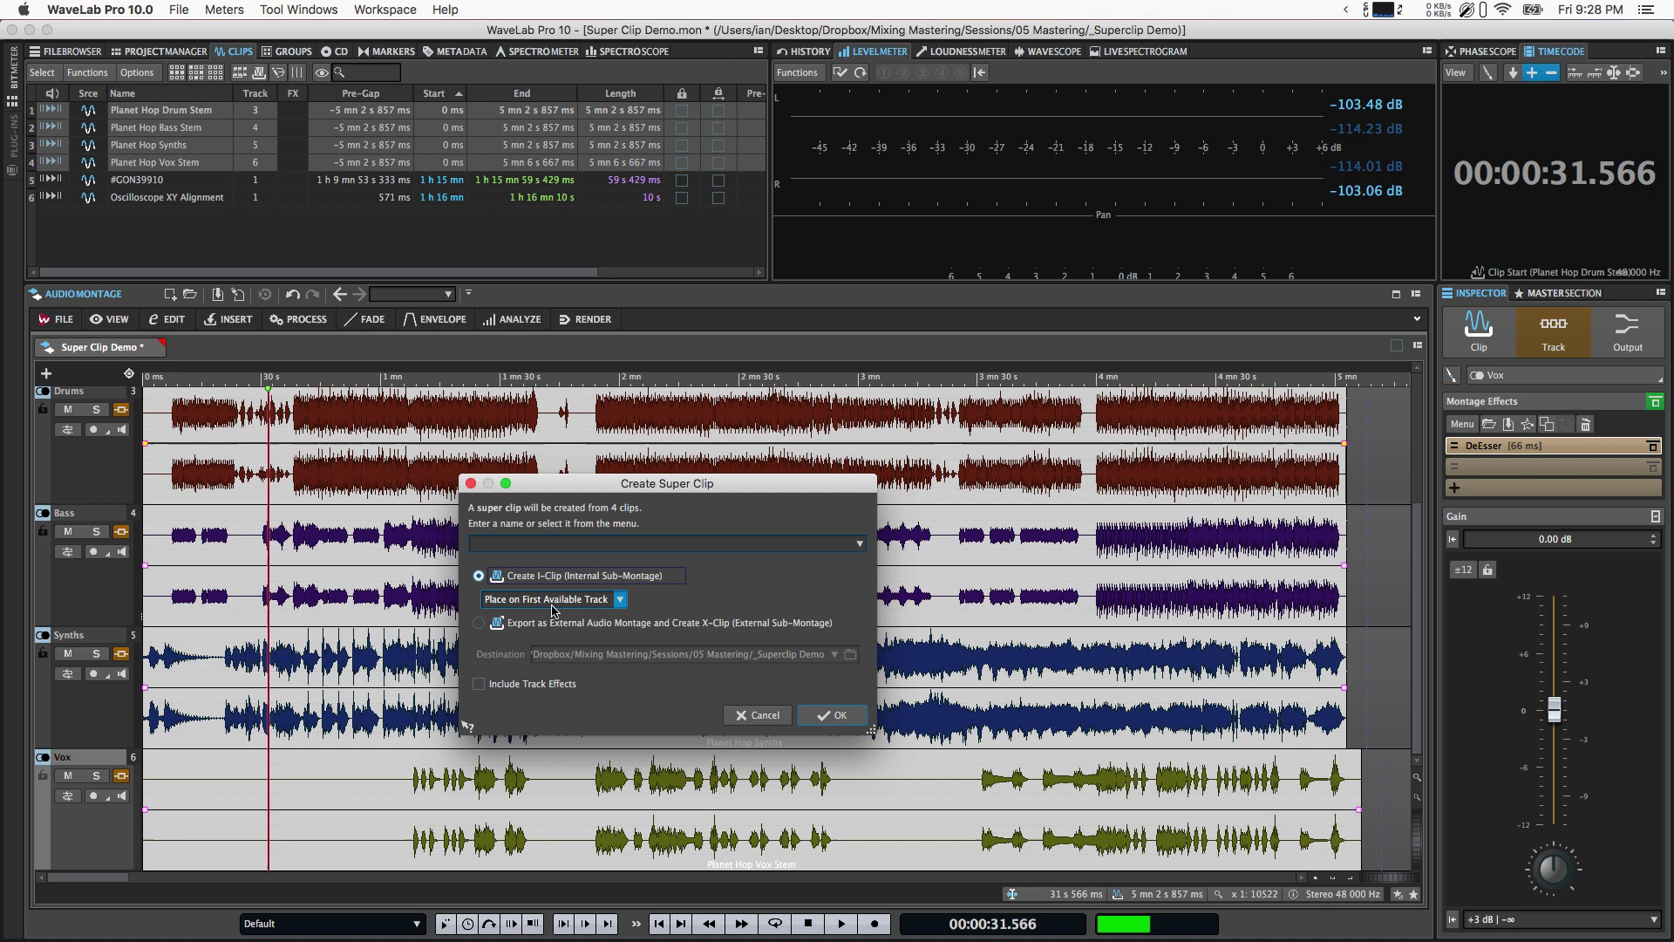
{"action": "left_click", "coordinate": [558, 601]}
{"action": "left_click", "coordinate": [559, 611]}
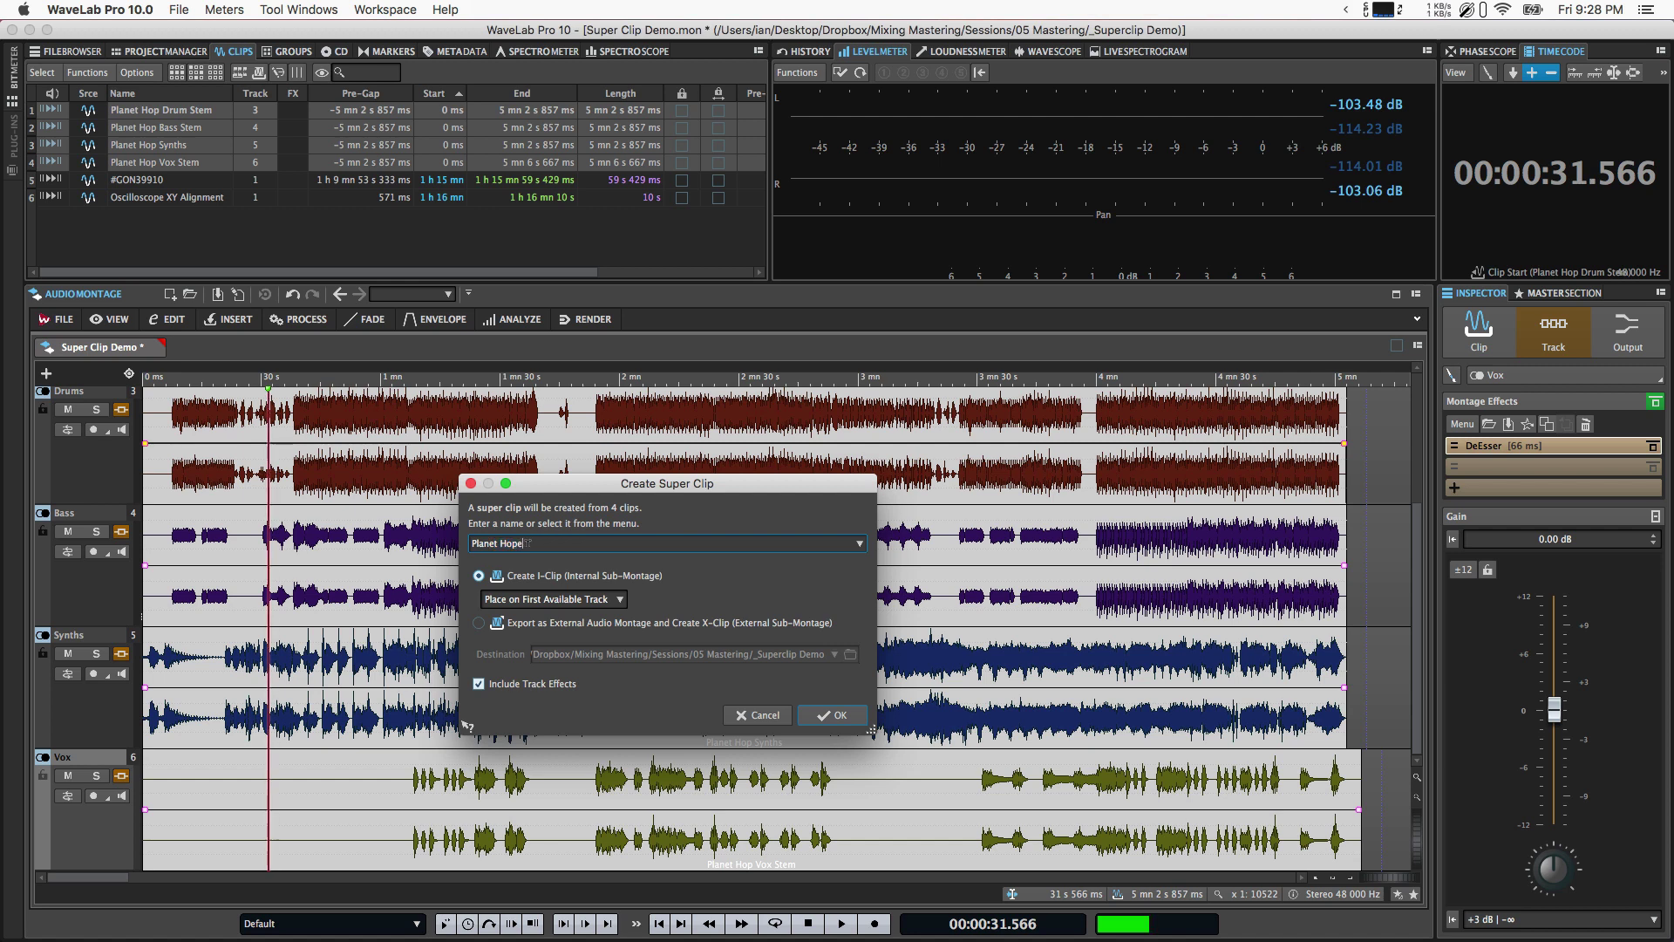
{"action": "type", "text": "Stem Mix"}
{"action": "left_click", "coordinate": [829, 719]}
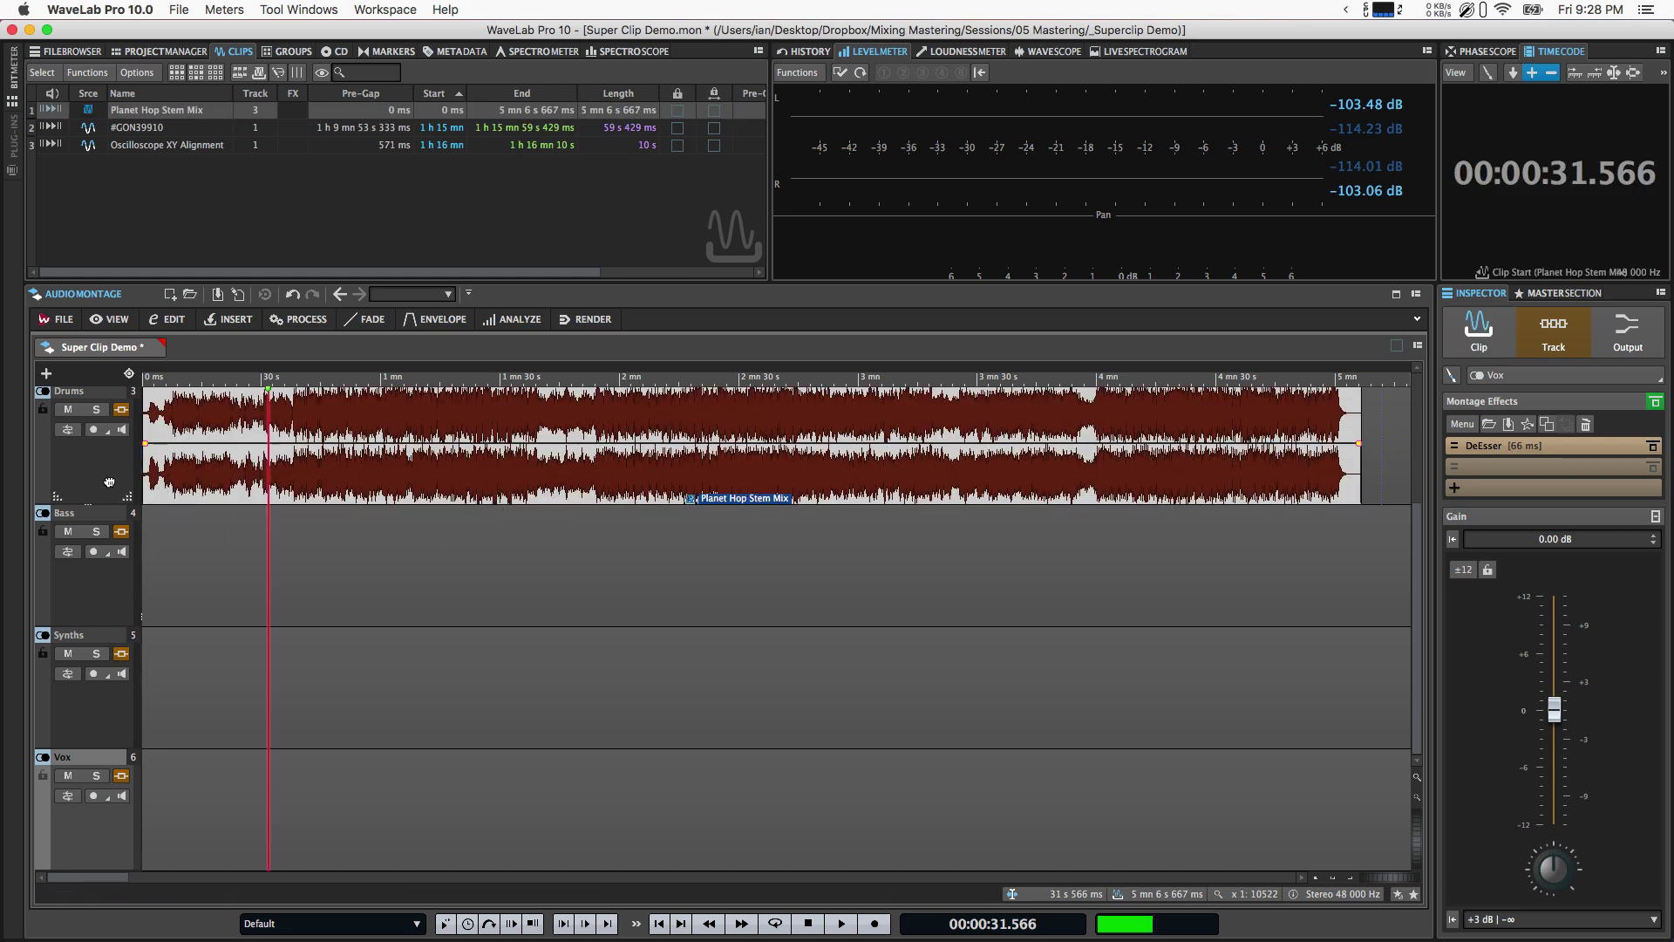
Drag the Planet Hop Stem Mix clip onto the Pitch track, monitor Catch A, and set the cursor near 44 s.
{"action": "scroll", "coordinate": [109, 482], "scroll_direction": "up", "scroll_amount": 4}
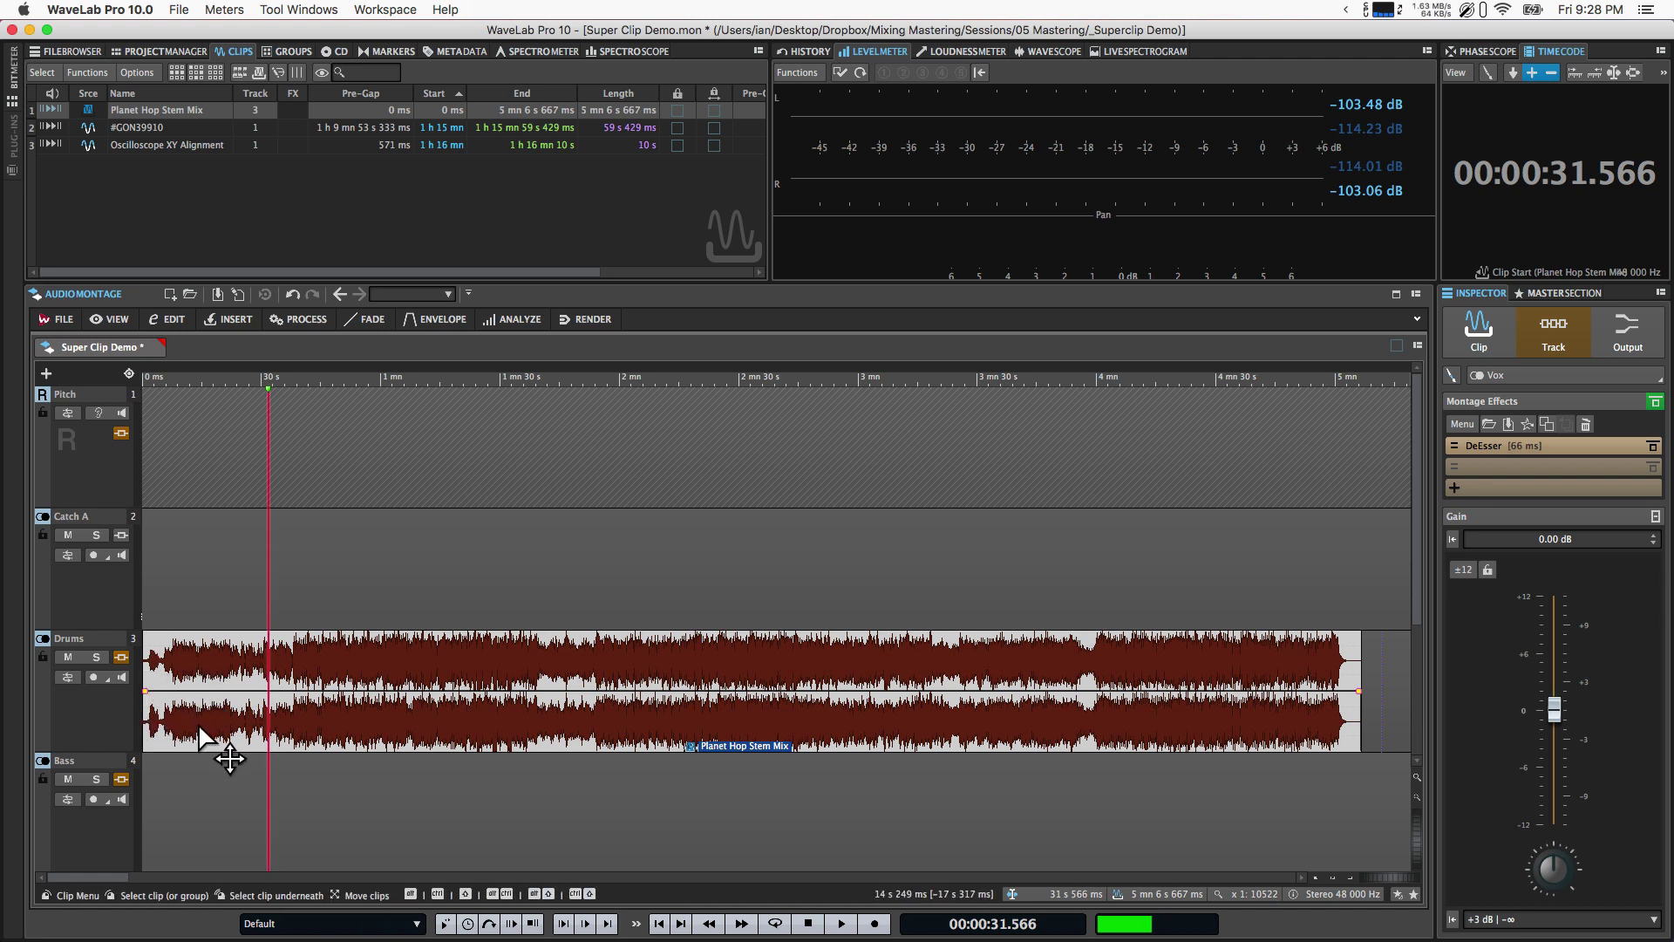
{"action": "left_click_drag", "start_coordinate": [197, 724], "coordinate": [192, 481]}
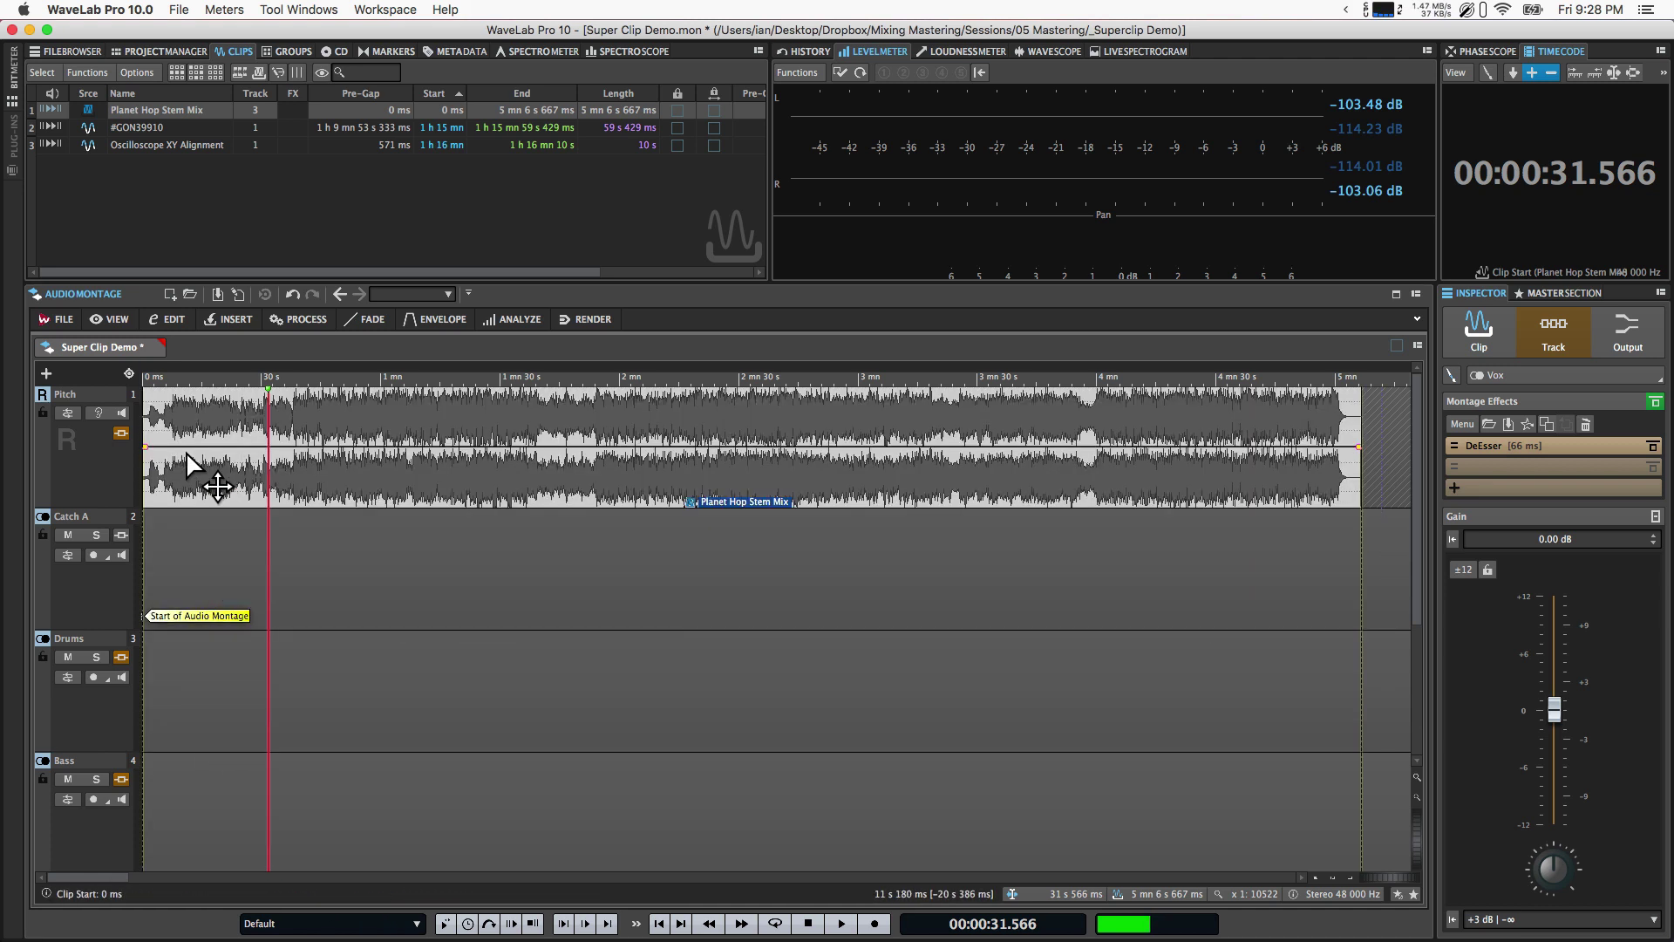
{"action": "left_click", "coordinate": [122, 556]}
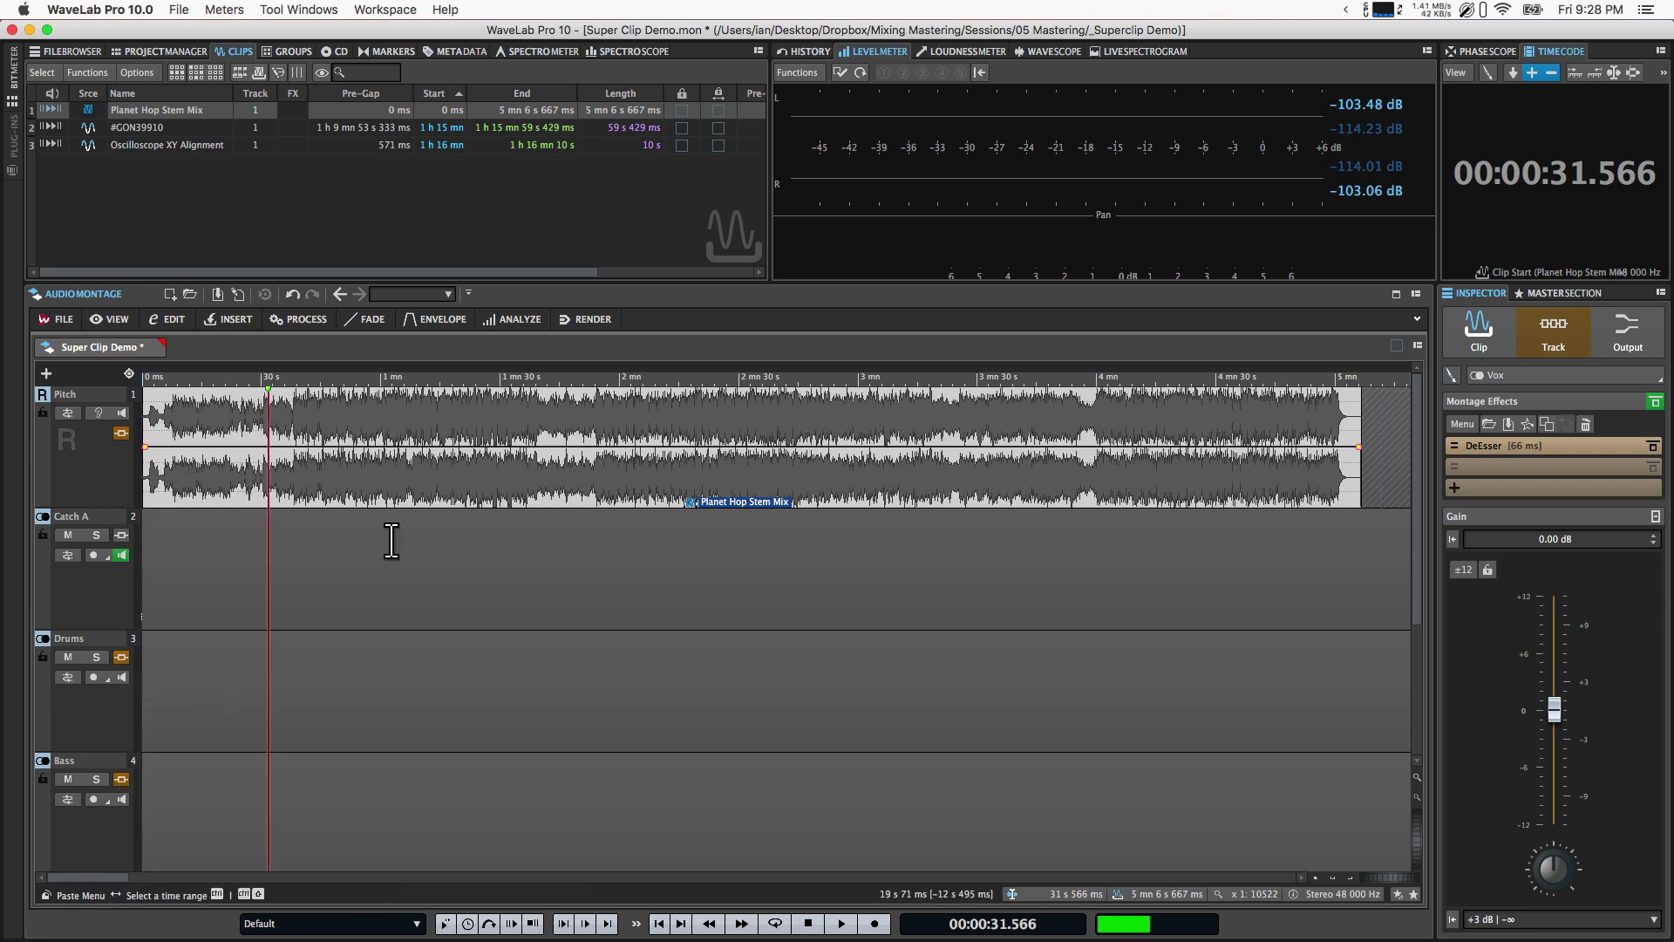
{"action": "left_click", "coordinate": [321, 377]}
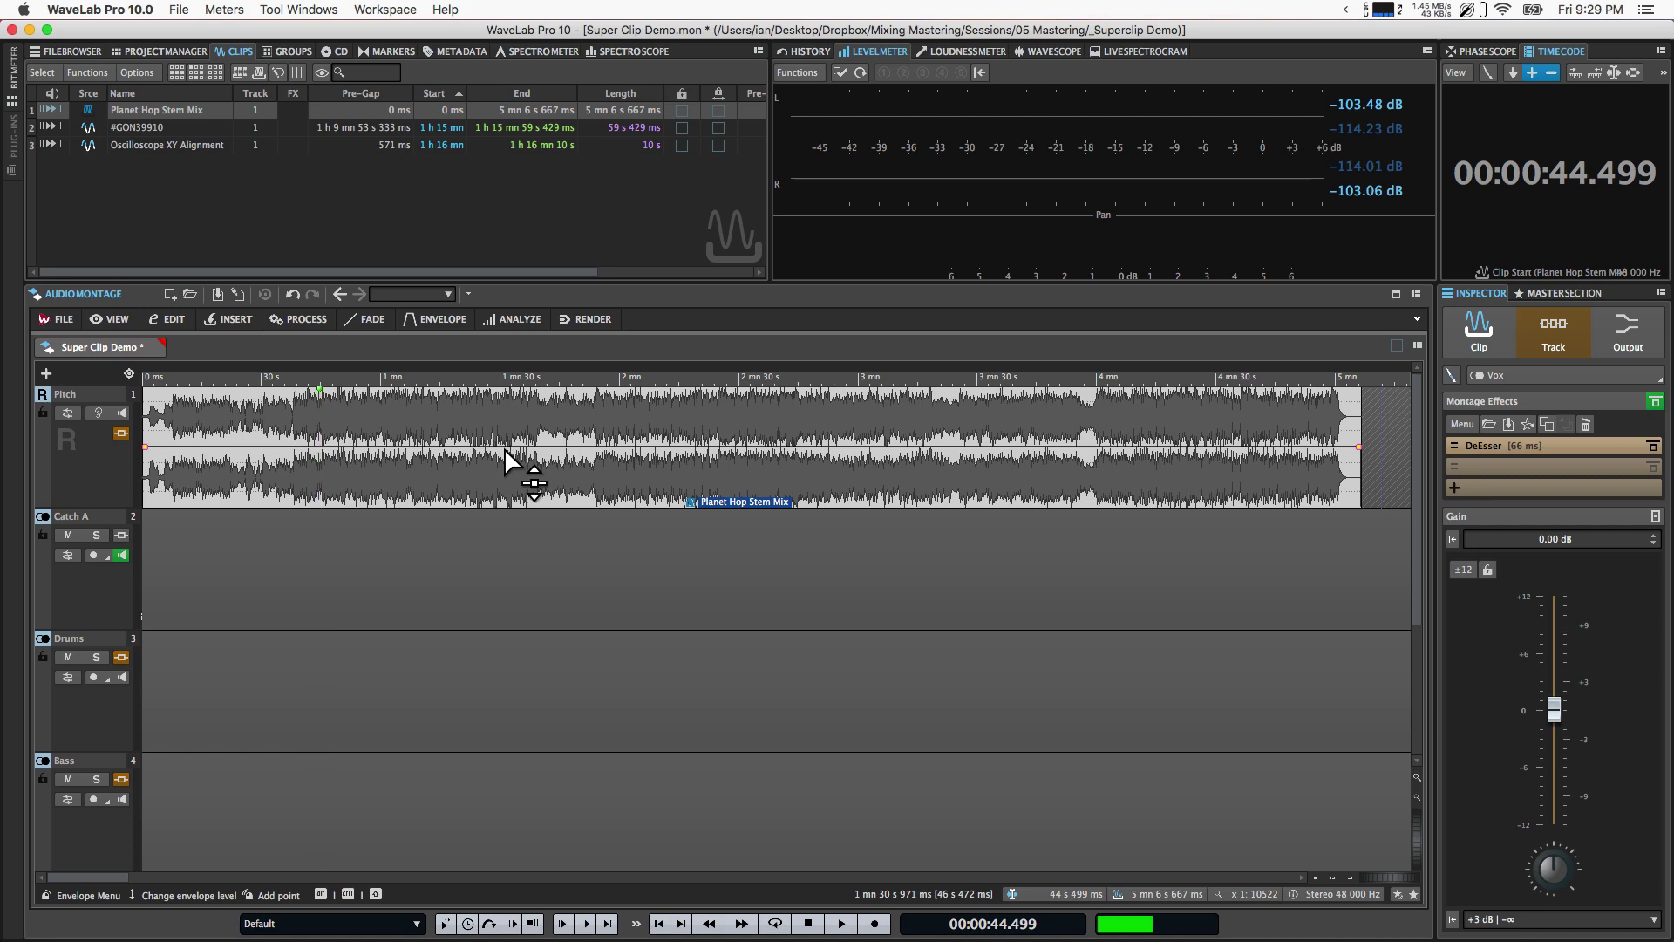
Lower the Stem Mix clip's volume envelope and solo the Pitch track.
{"action": "left_click_drag", "start_coordinate": [504, 448], "coordinate": [506, 467]}
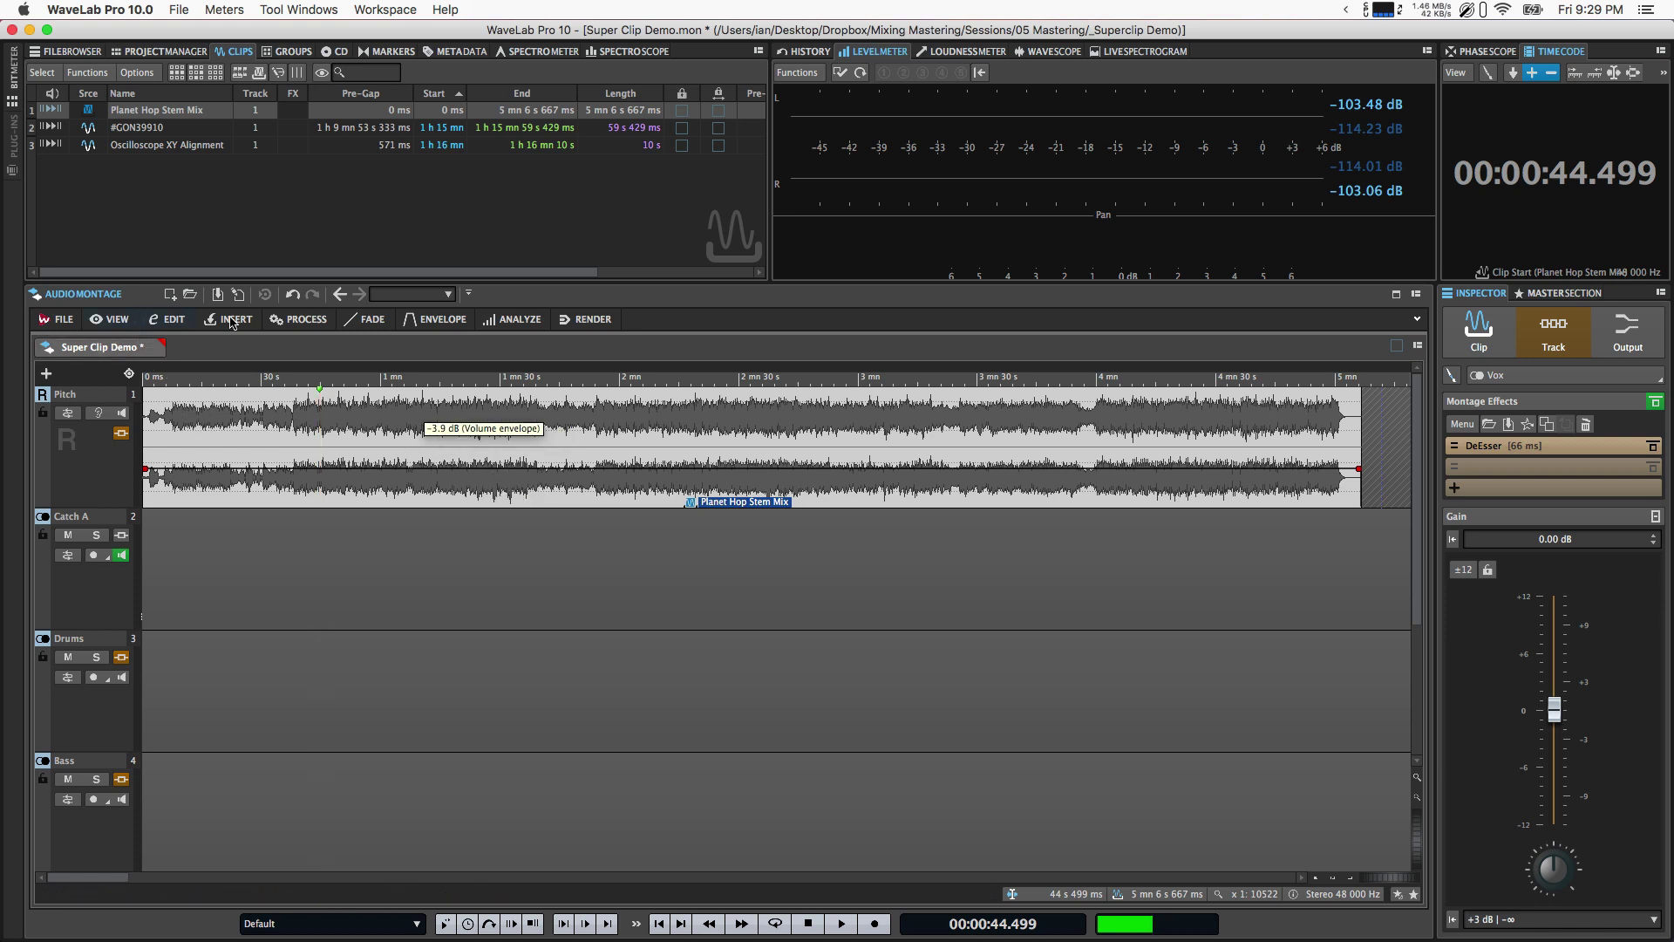
{"action": "left_click", "coordinate": [307, 321]}
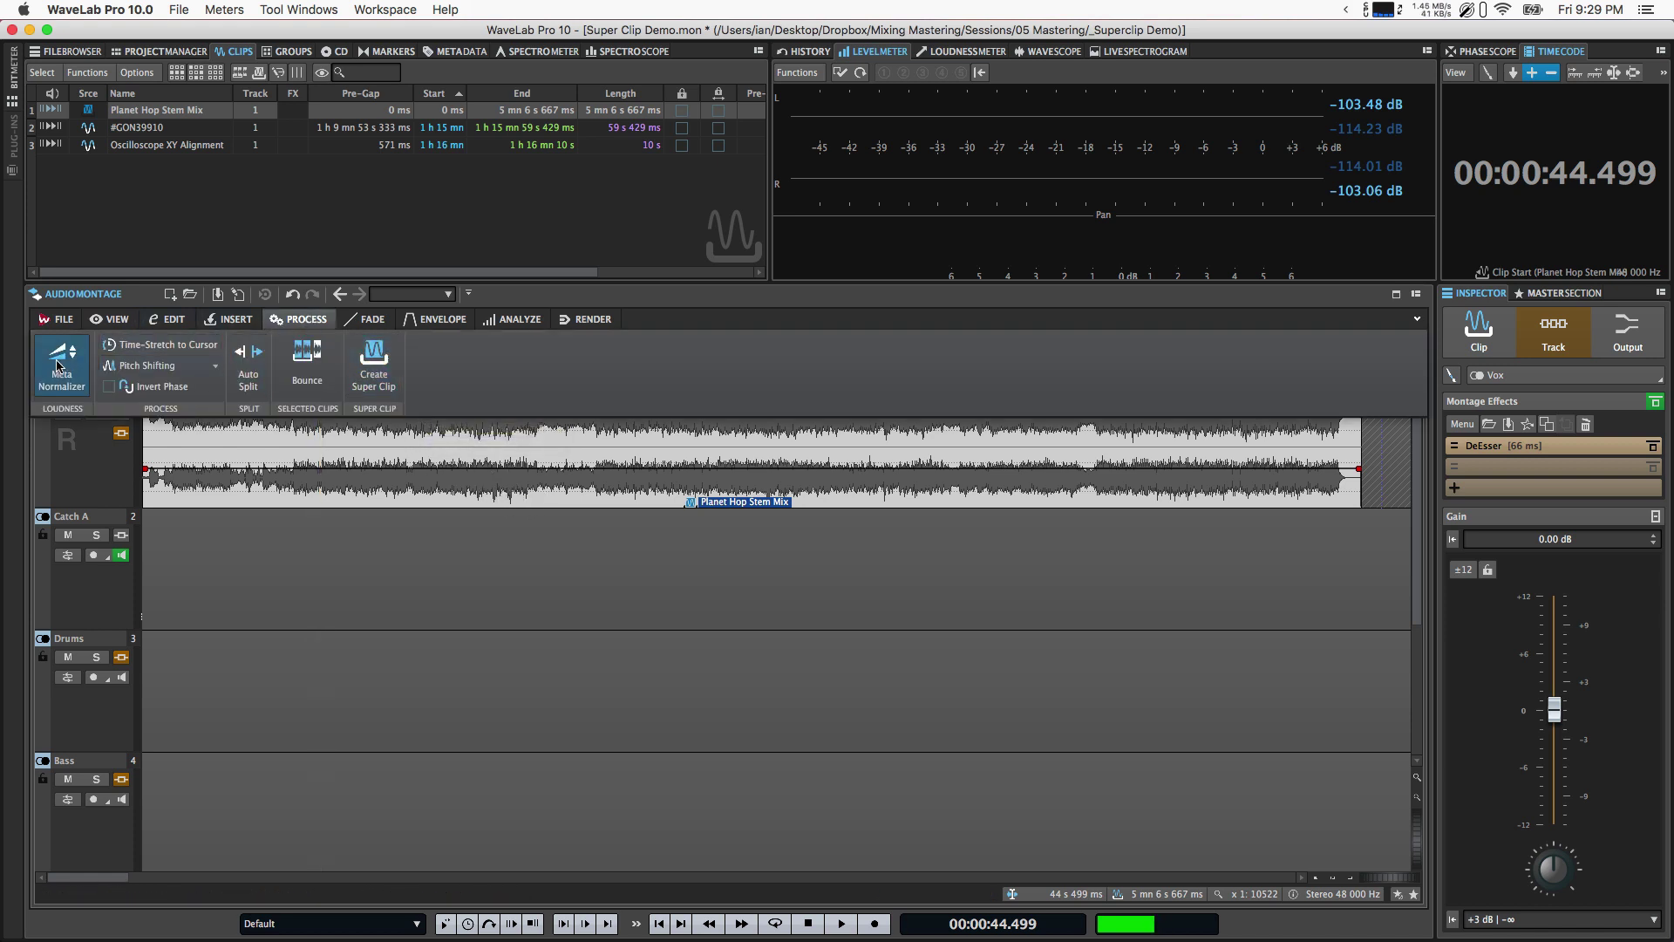
{"action": "left_click", "coordinate": [109, 485]}
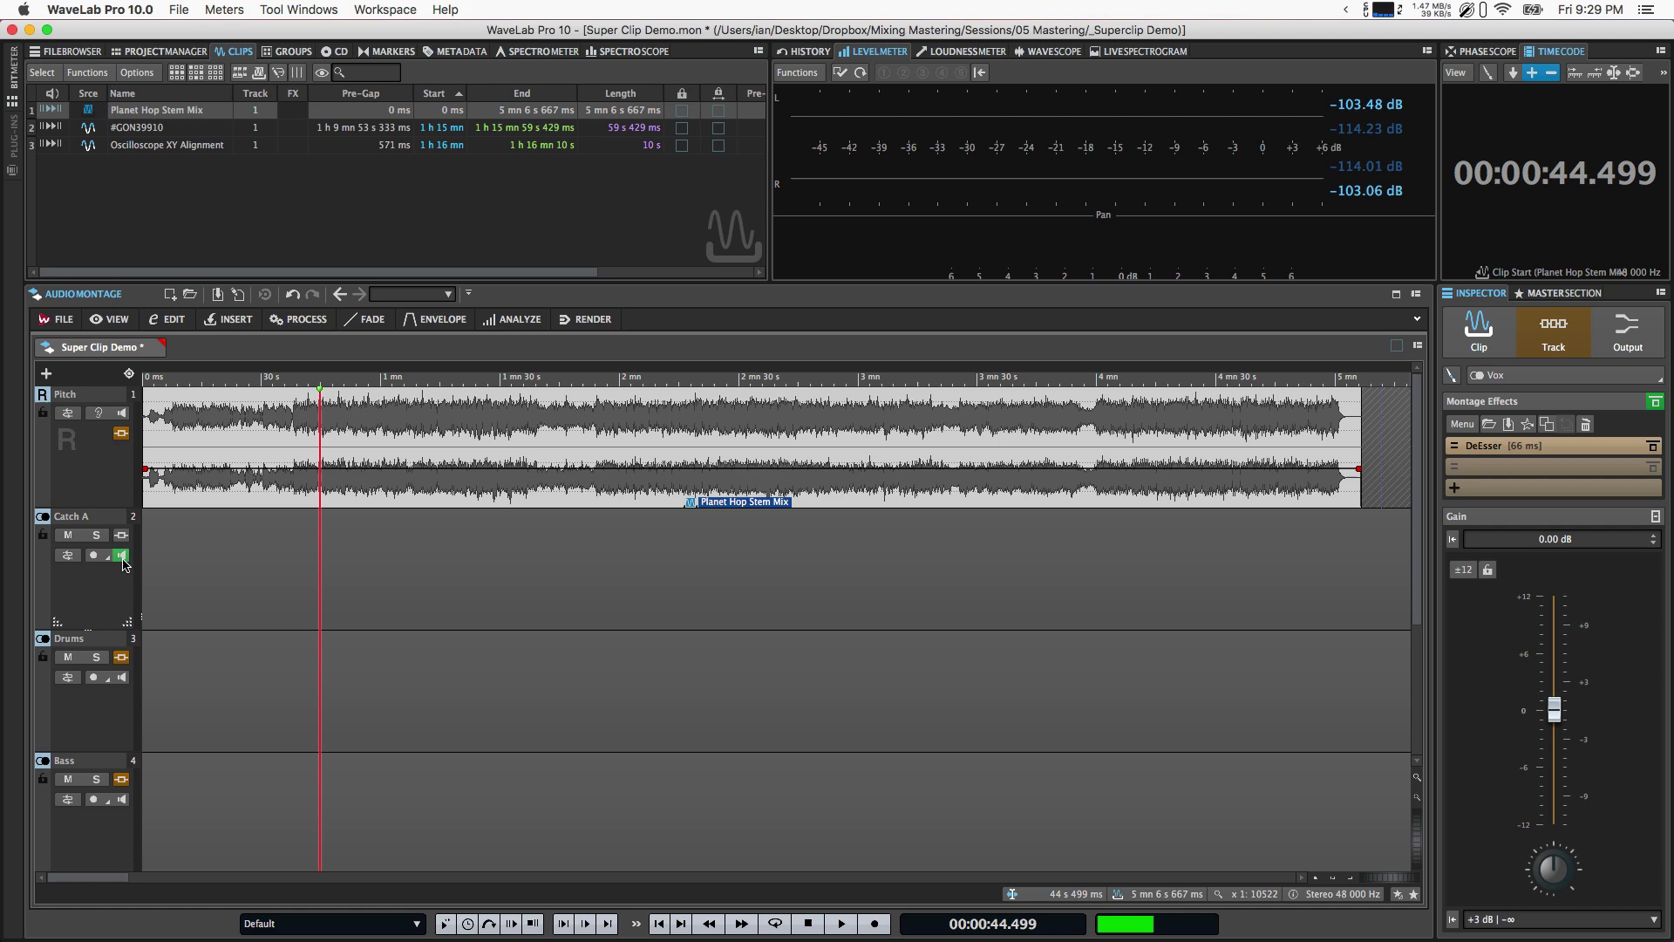
{"action": "left_click", "coordinate": [96, 413]}
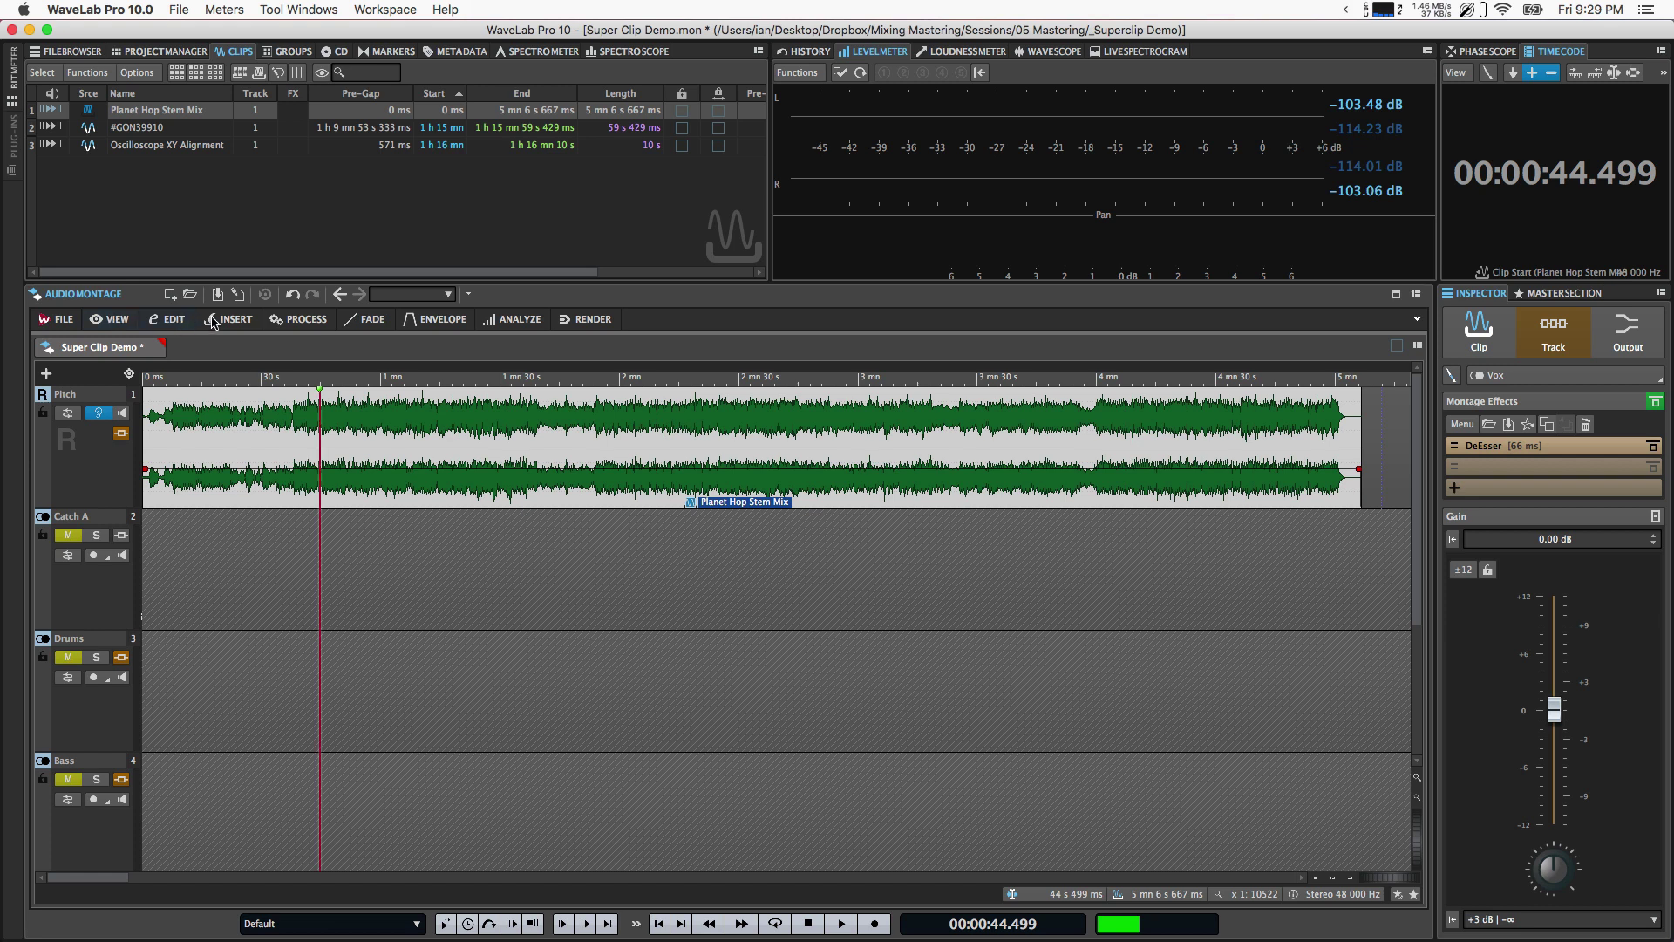
Normalize the clip to −16 LUFS with the Loudness Meta Normalizer's IS Pre-Gain Leveler preset.
{"action": "left_click", "coordinate": [276, 324]}
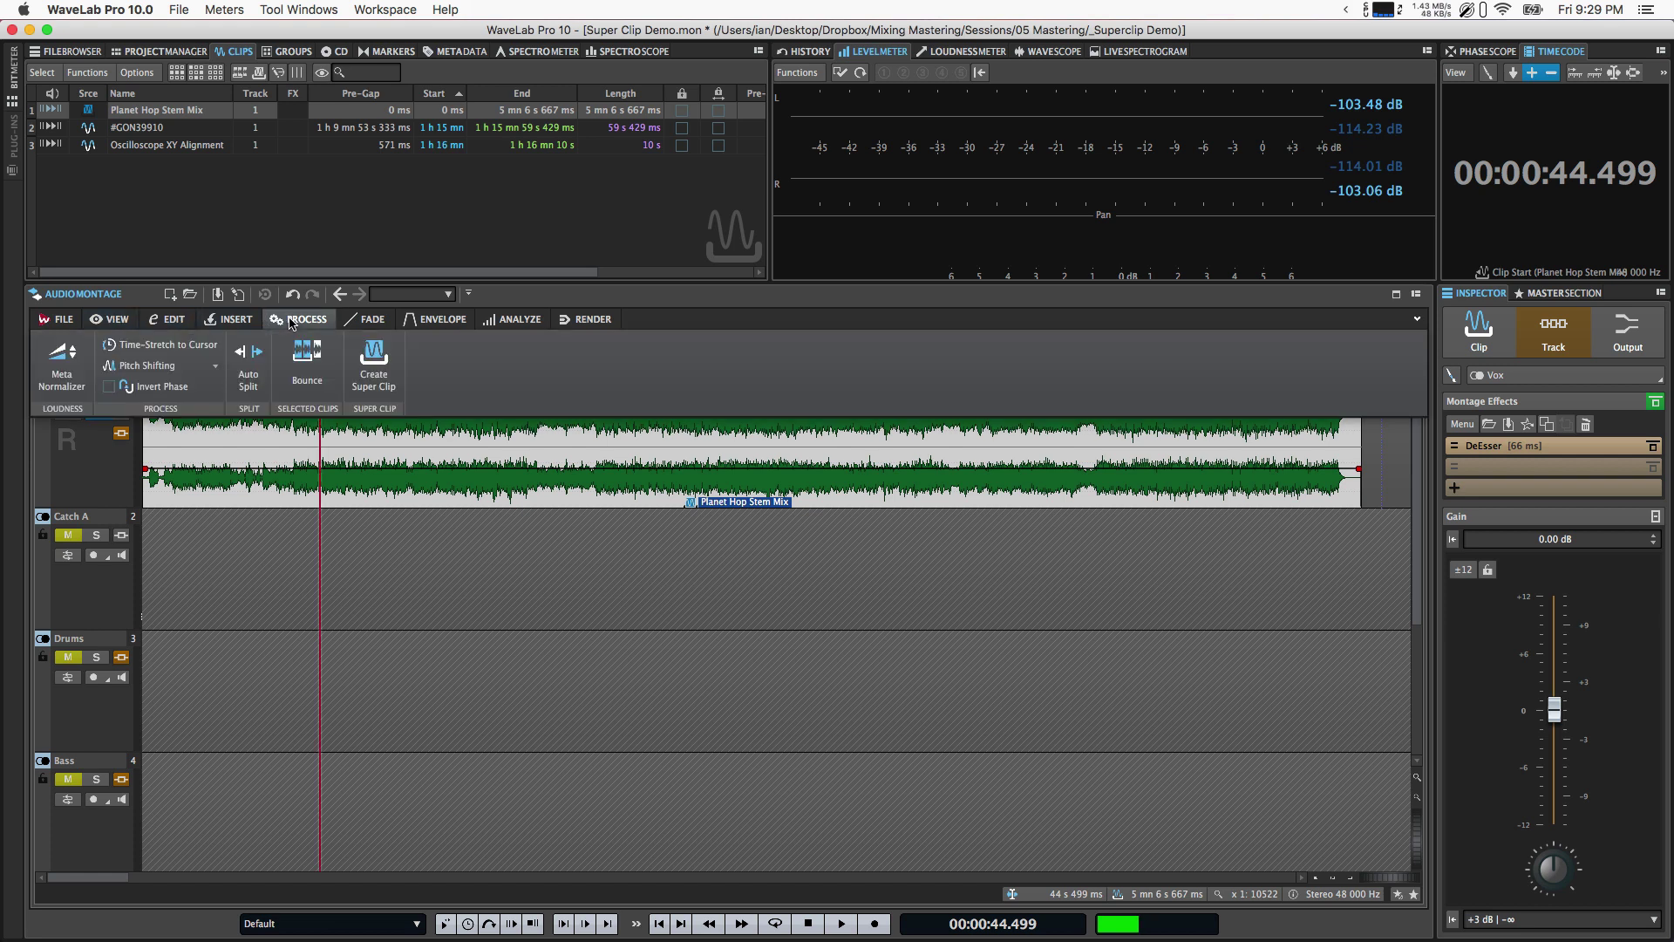
{"action": "left_click", "coordinate": [61, 362]}
{"action": "left_click", "coordinate": [740, 585]}
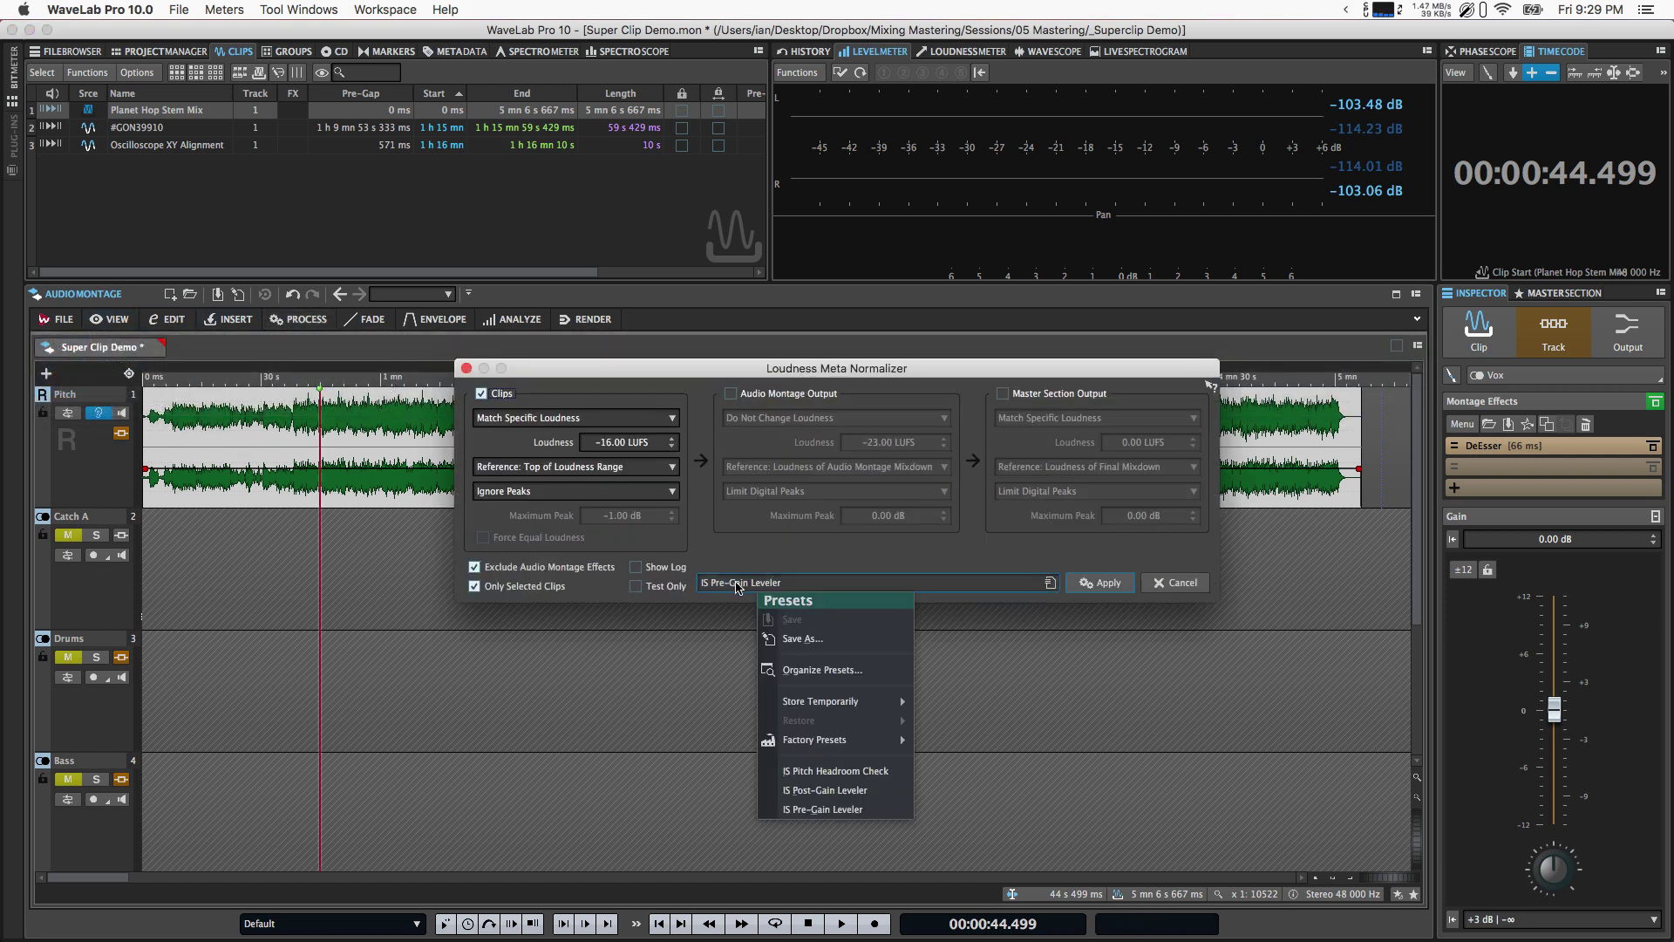
{"action": "left_click", "coordinate": [901, 642]}
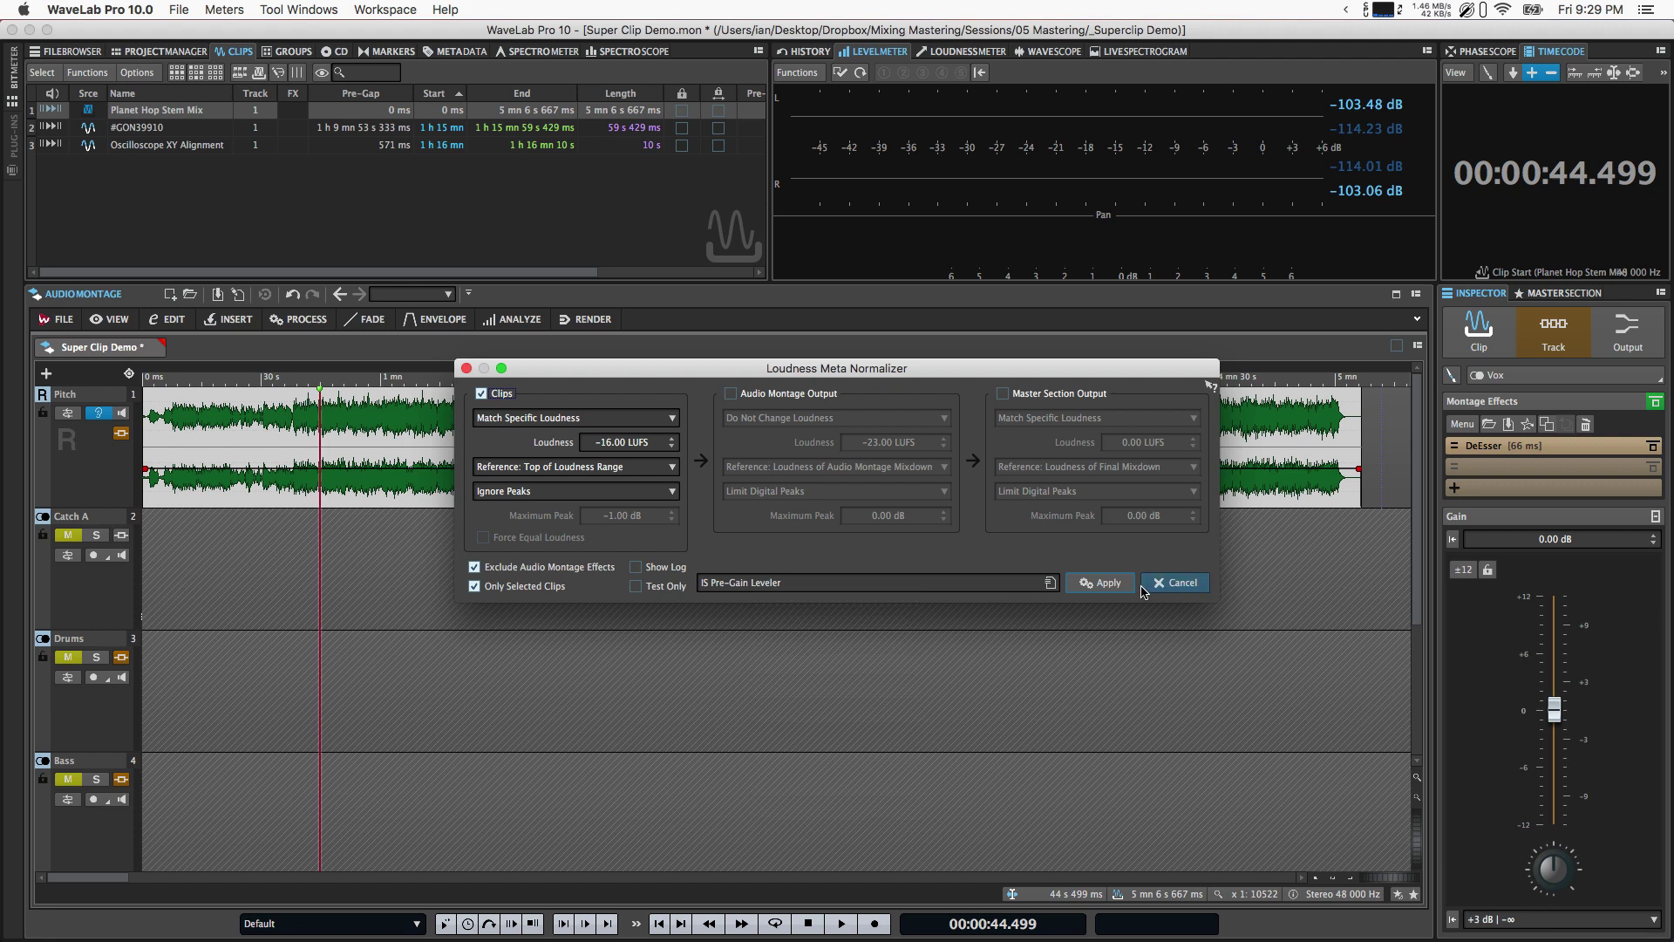
{"action": "left_click", "coordinate": [1104, 584]}
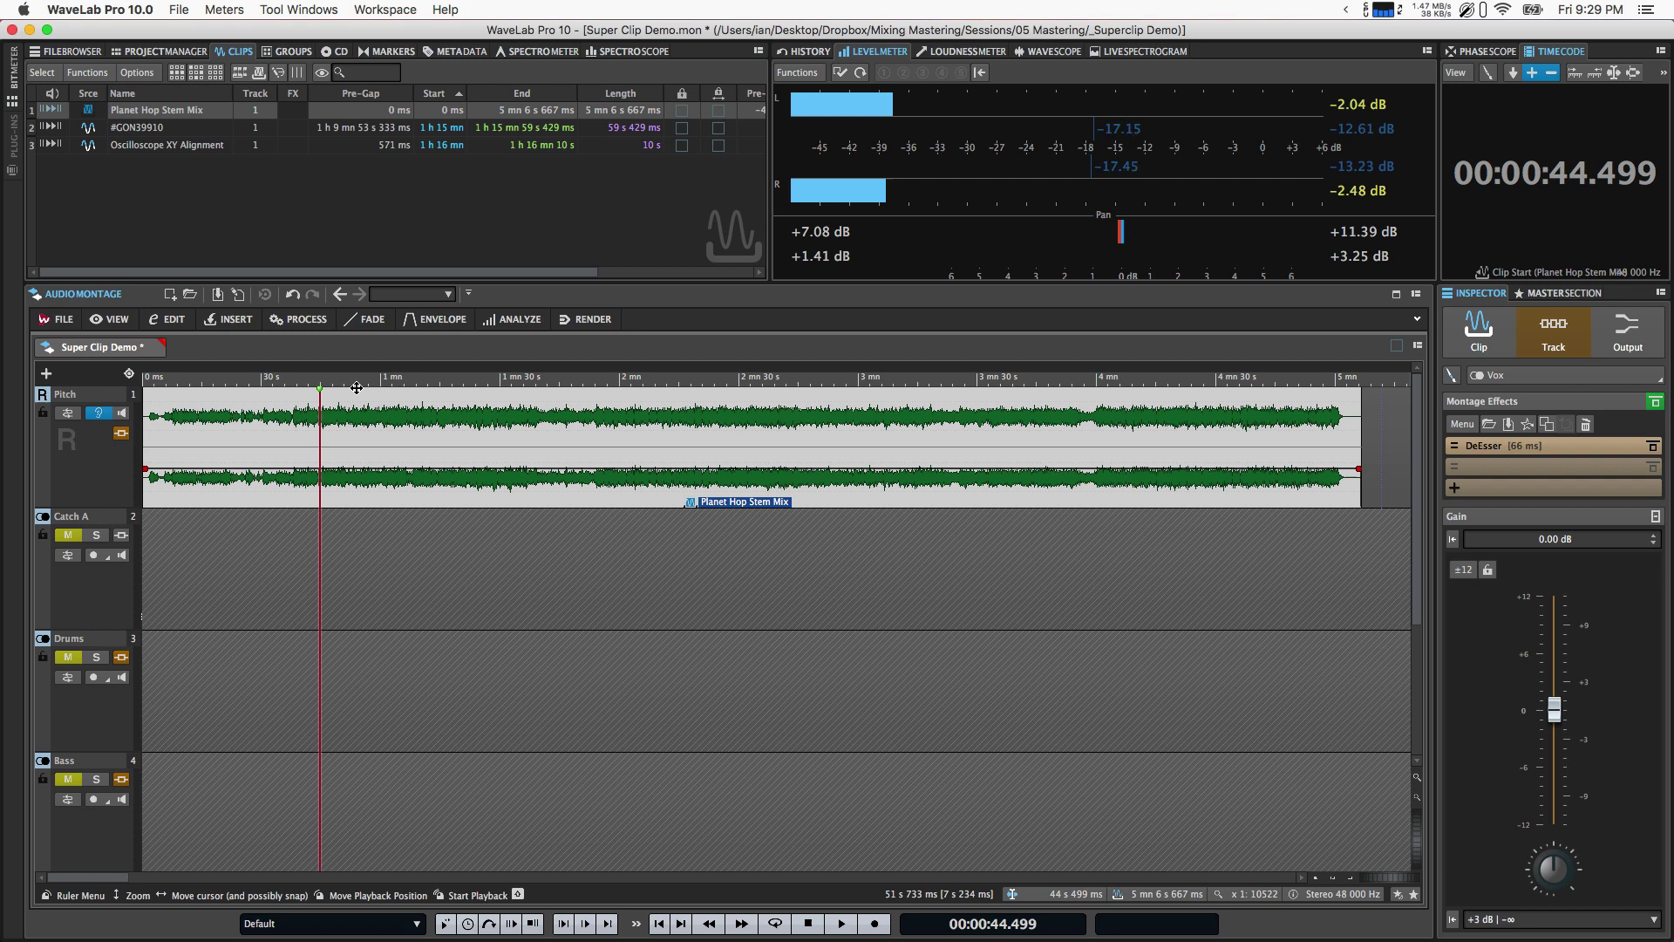
{"action": "mouse_move", "coordinate": [707, 499]}
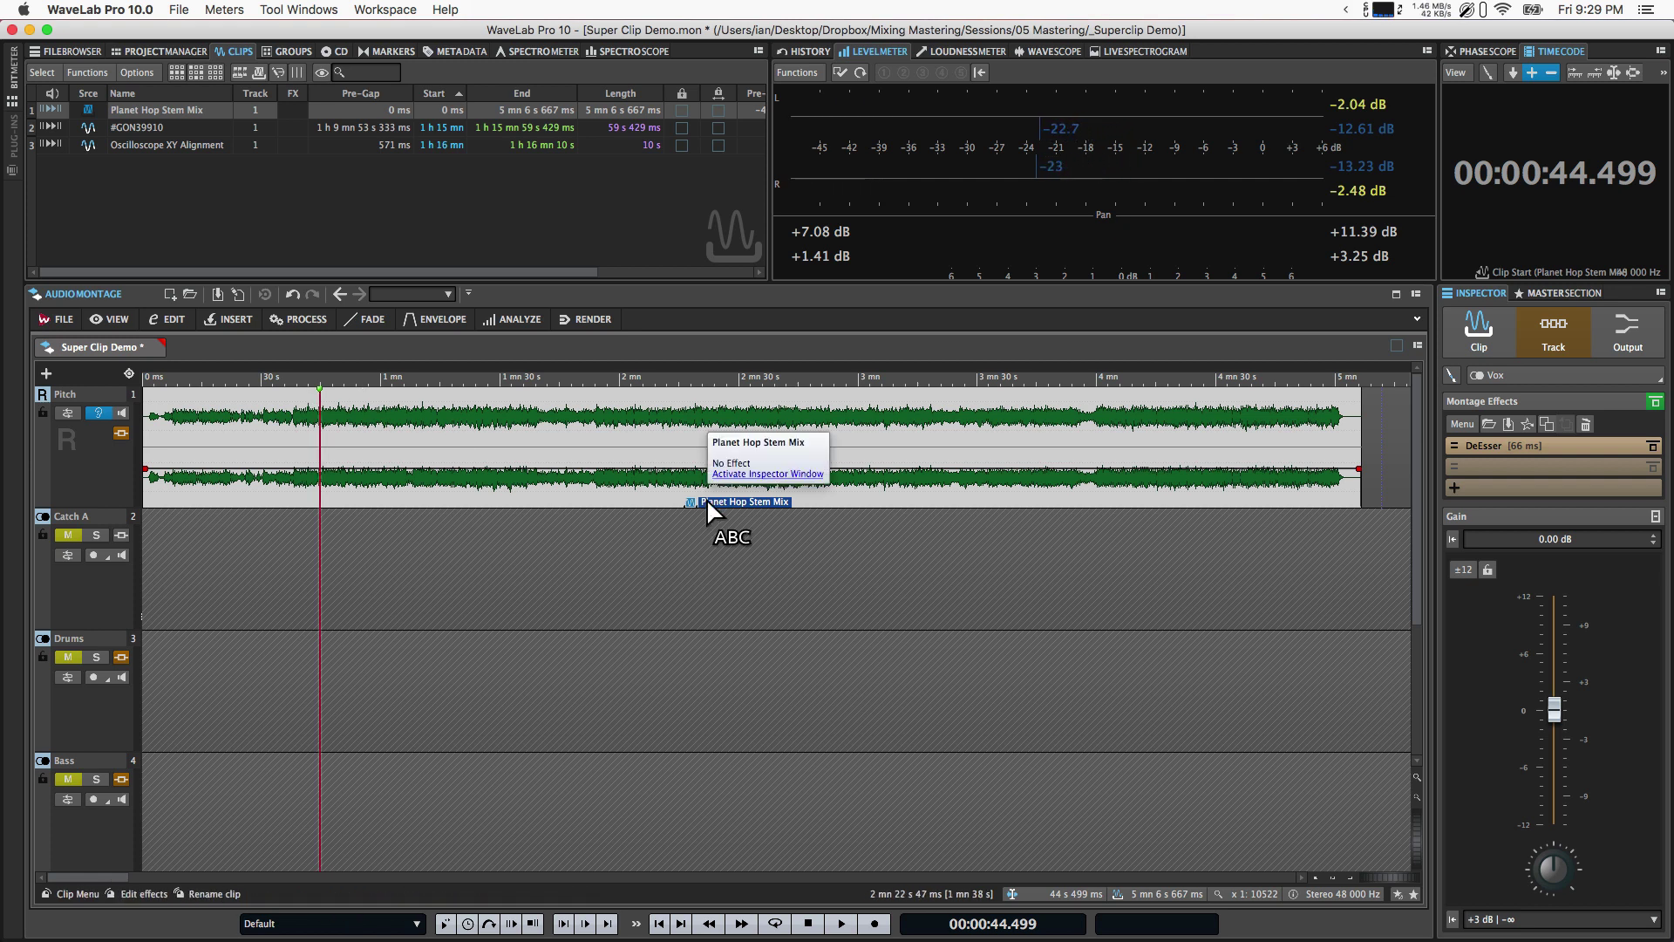
Reset the clip's volume envelope to flat, clearing the stray envelope point.
{"action": "left_click", "coordinate": [666, 470]}
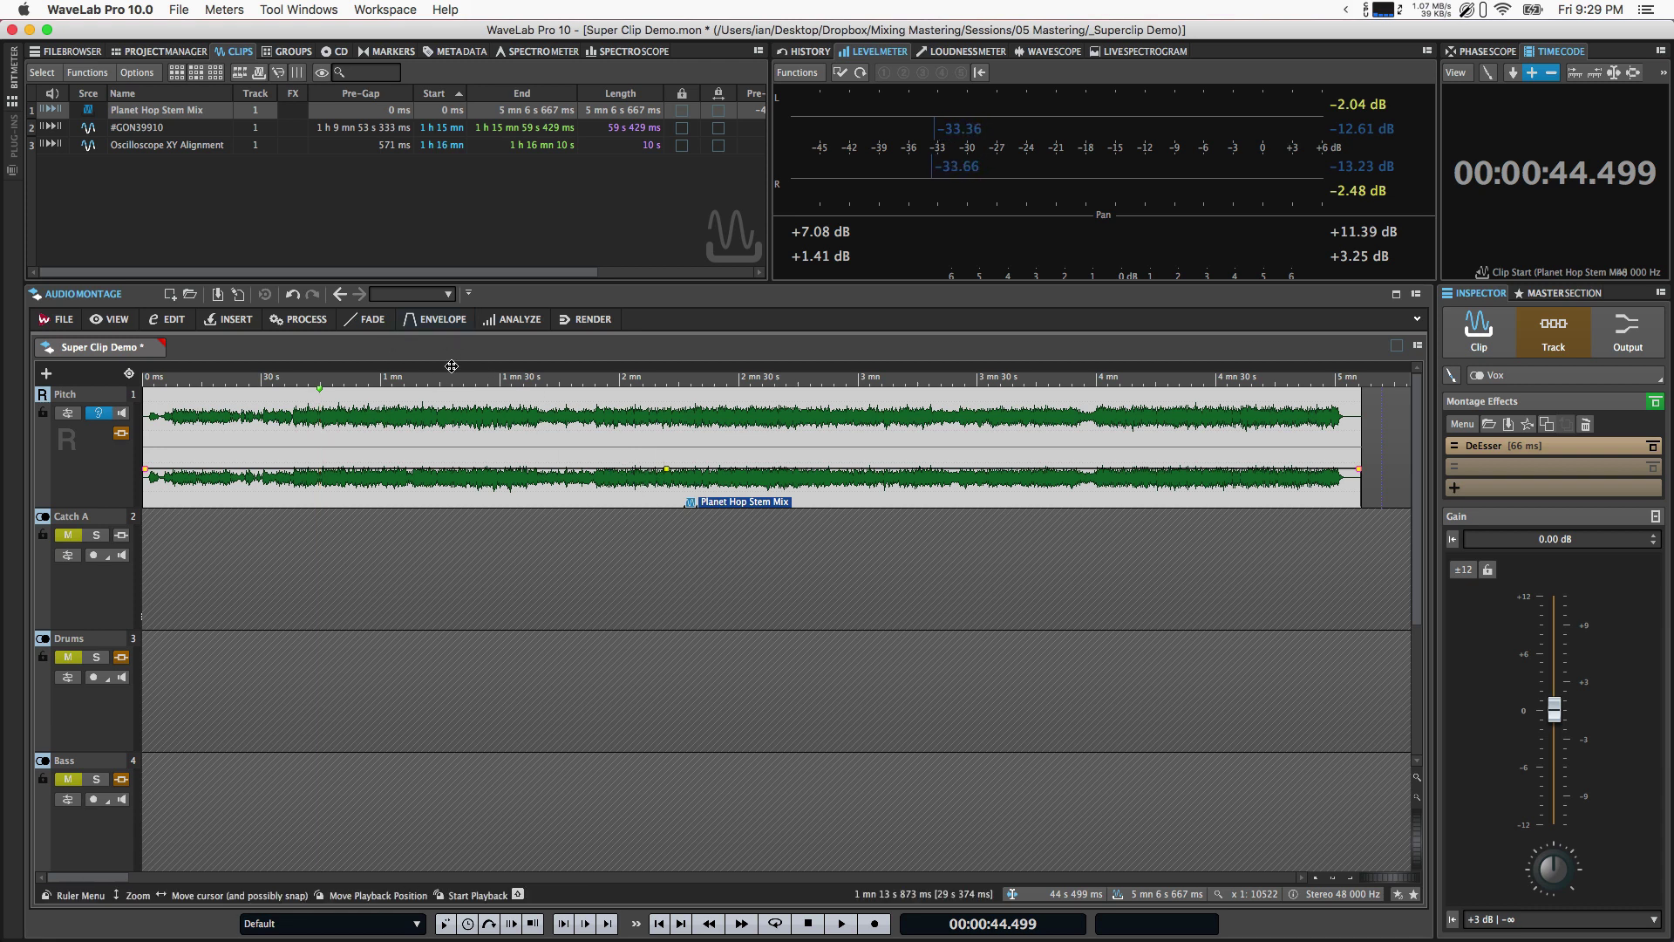
{"action": "left_click", "coordinate": [441, 321]}
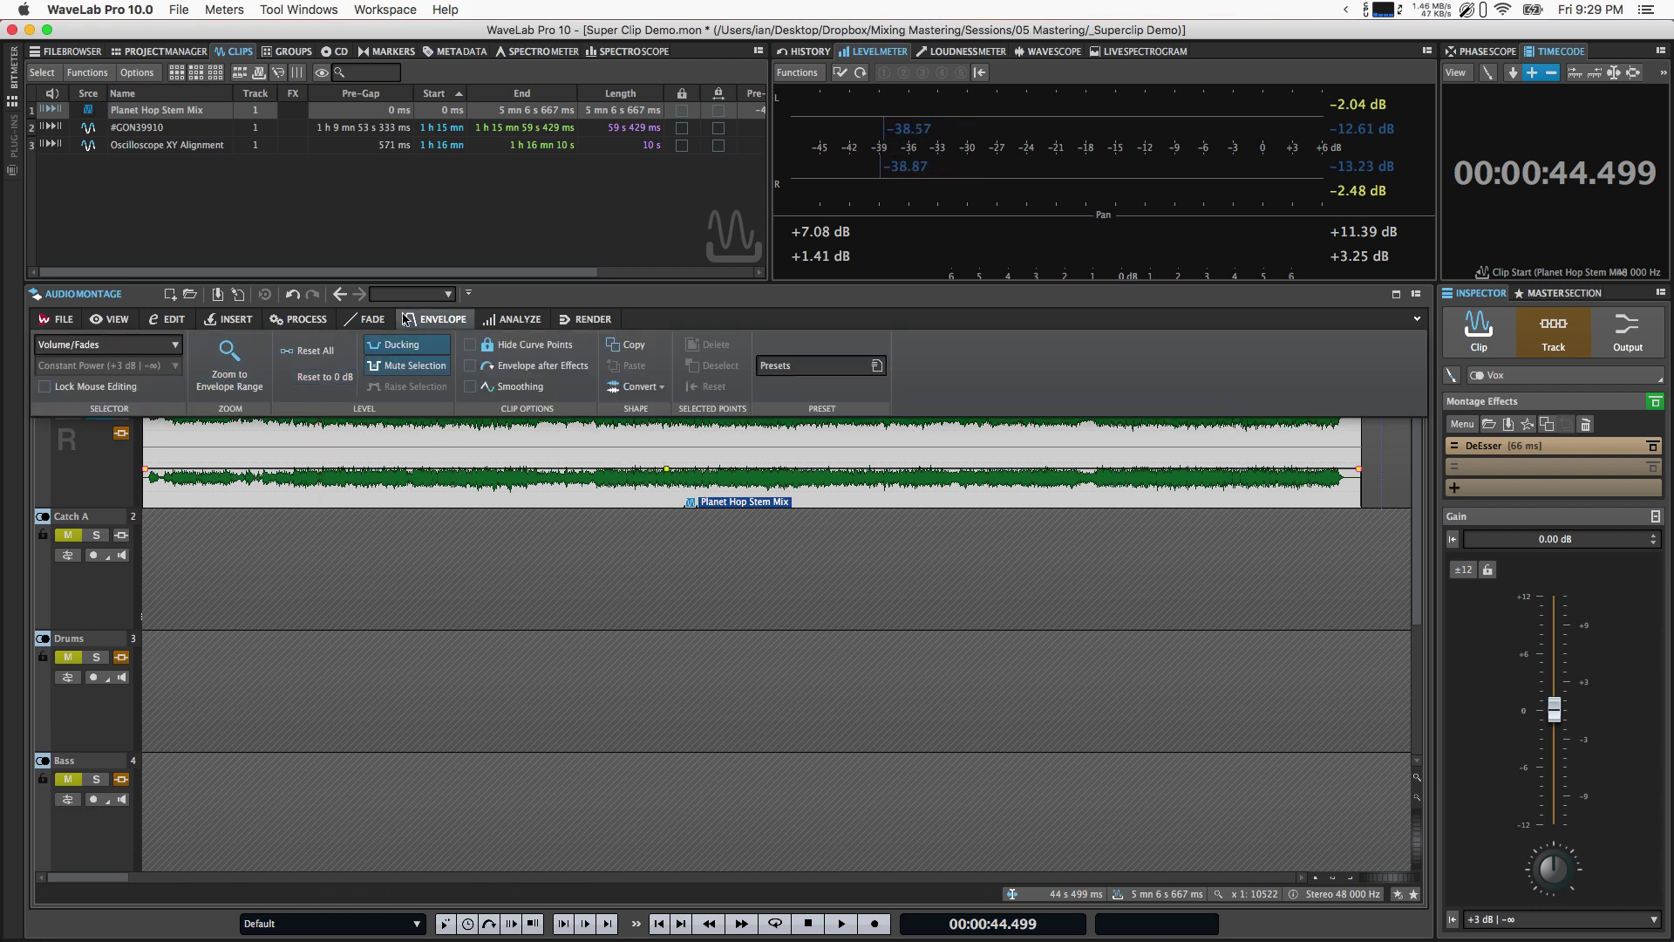
{"action": "left_click", "coordinate": [326, 351]}
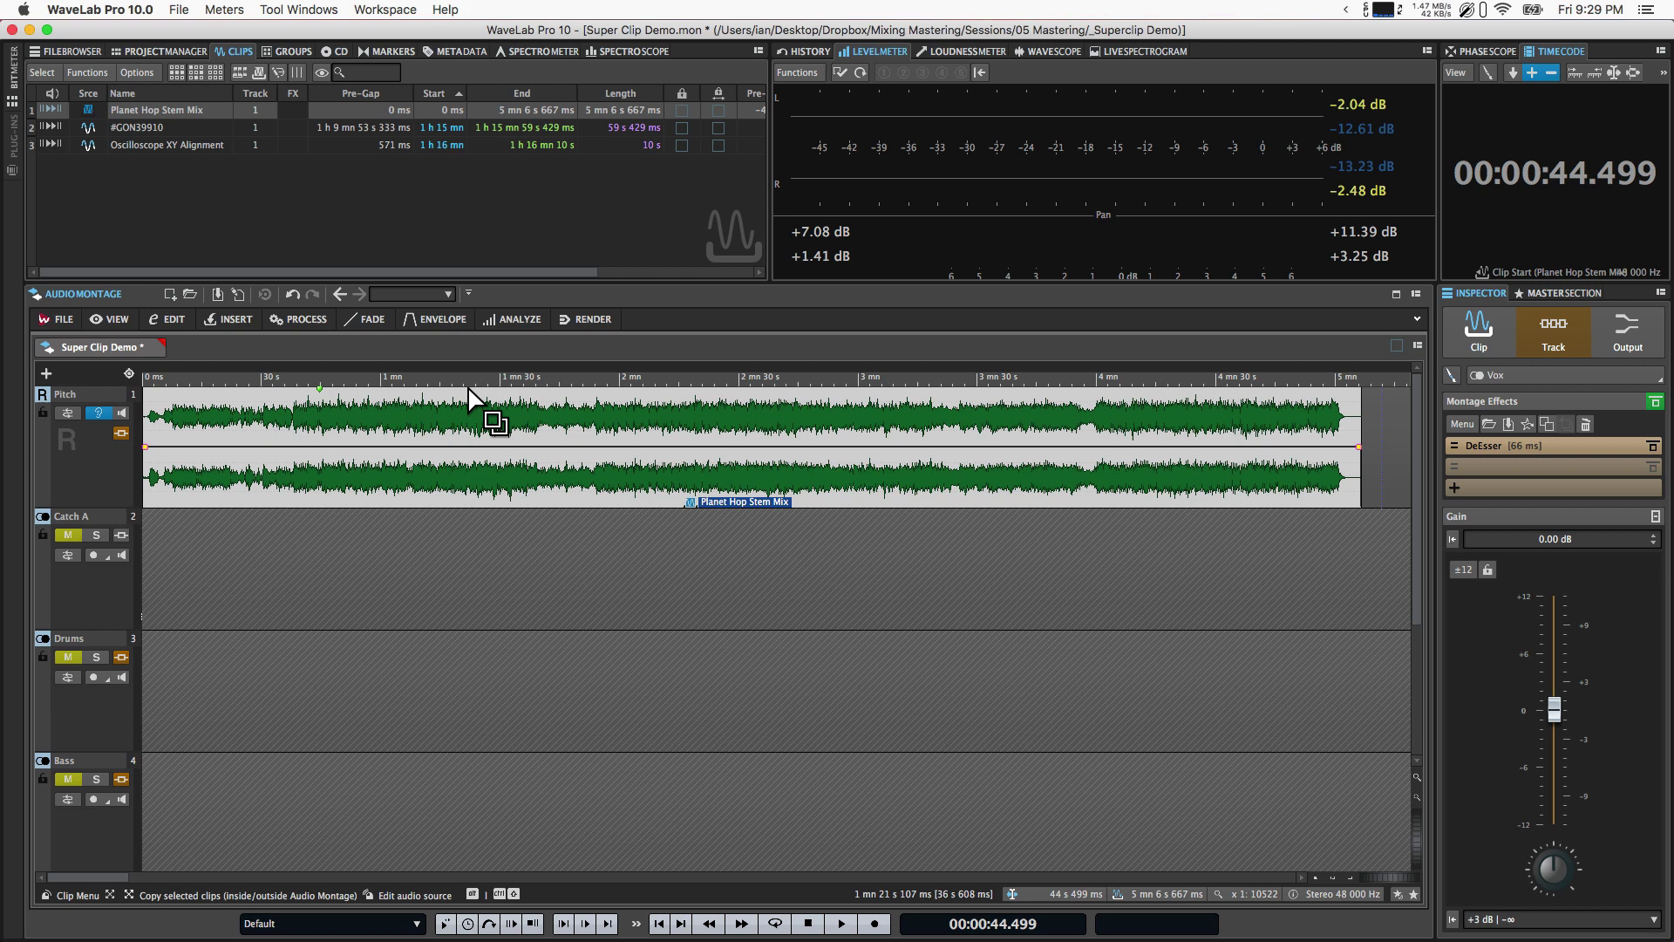
Place the cursor at 1:21, monitor Catch A, and briefly play the montage.
{"action": "left_click", "coordinate": [466, 414]}
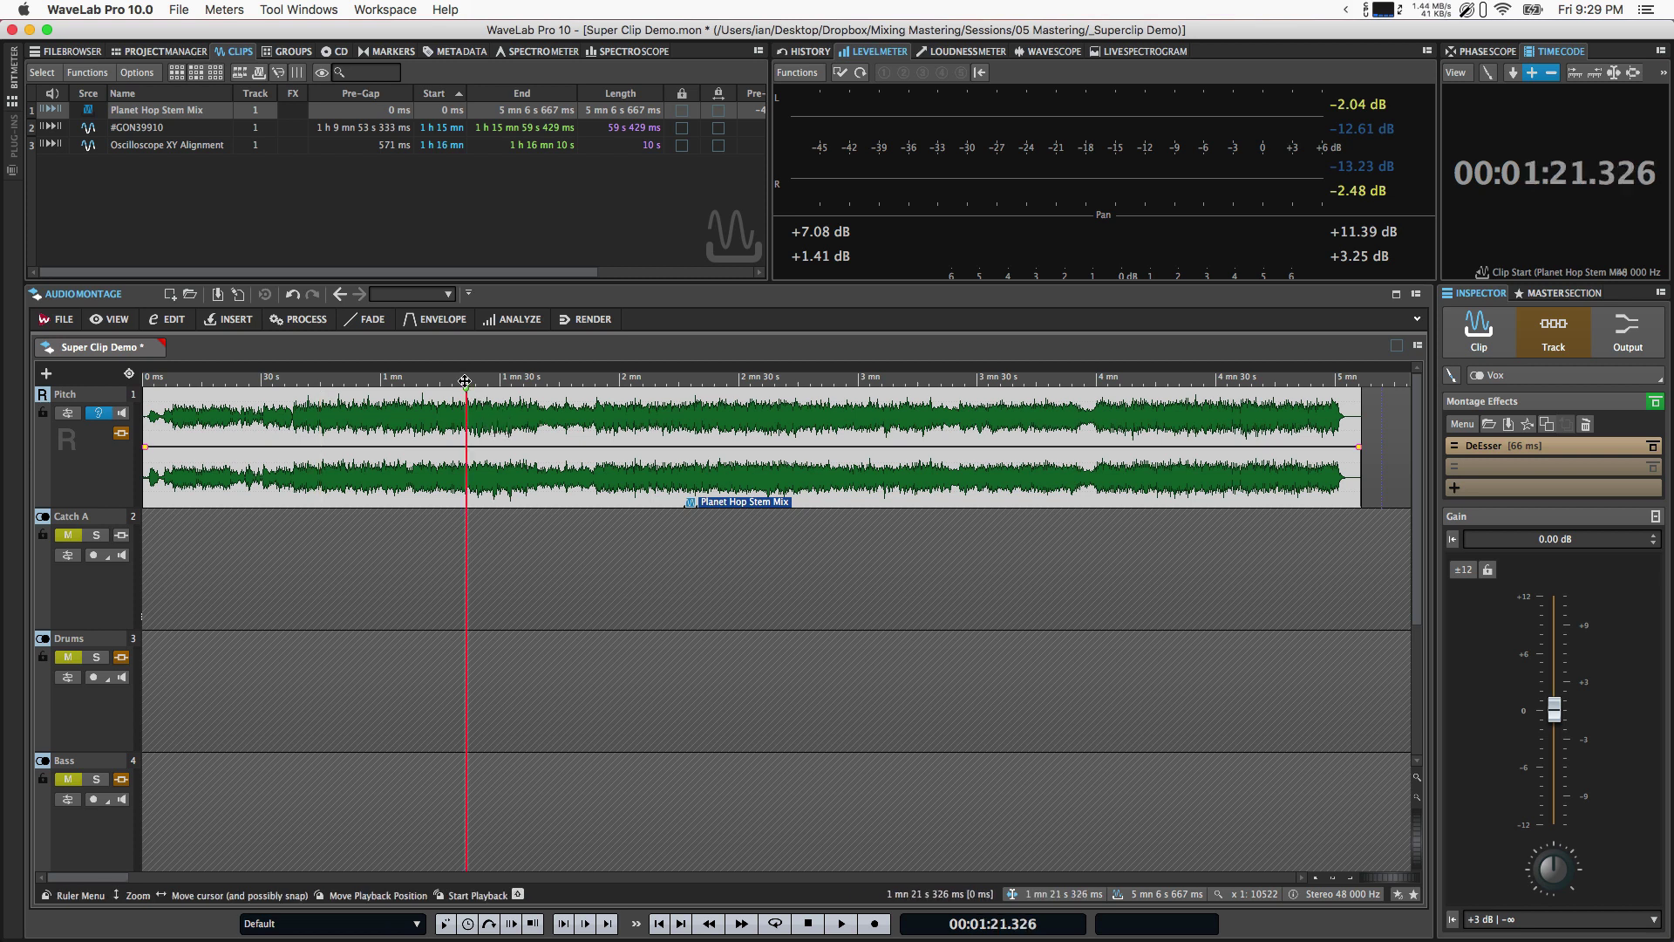
{"action": "left_click", "coordinate": [121, 555]}
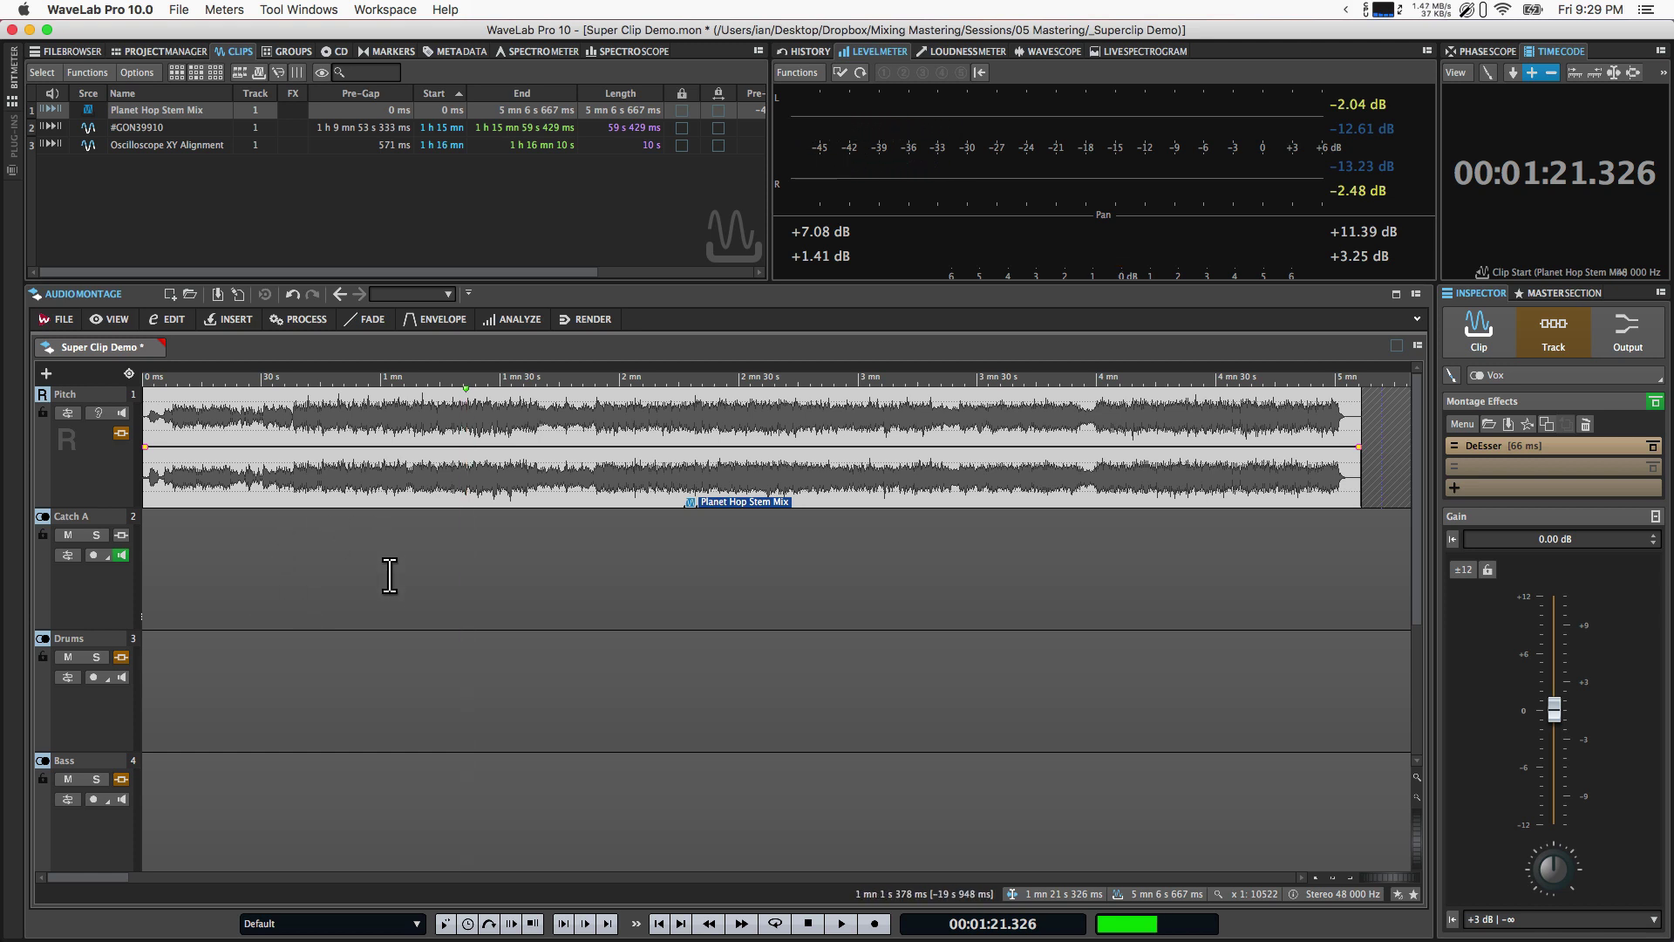
{"action": "key", "text": "space"}
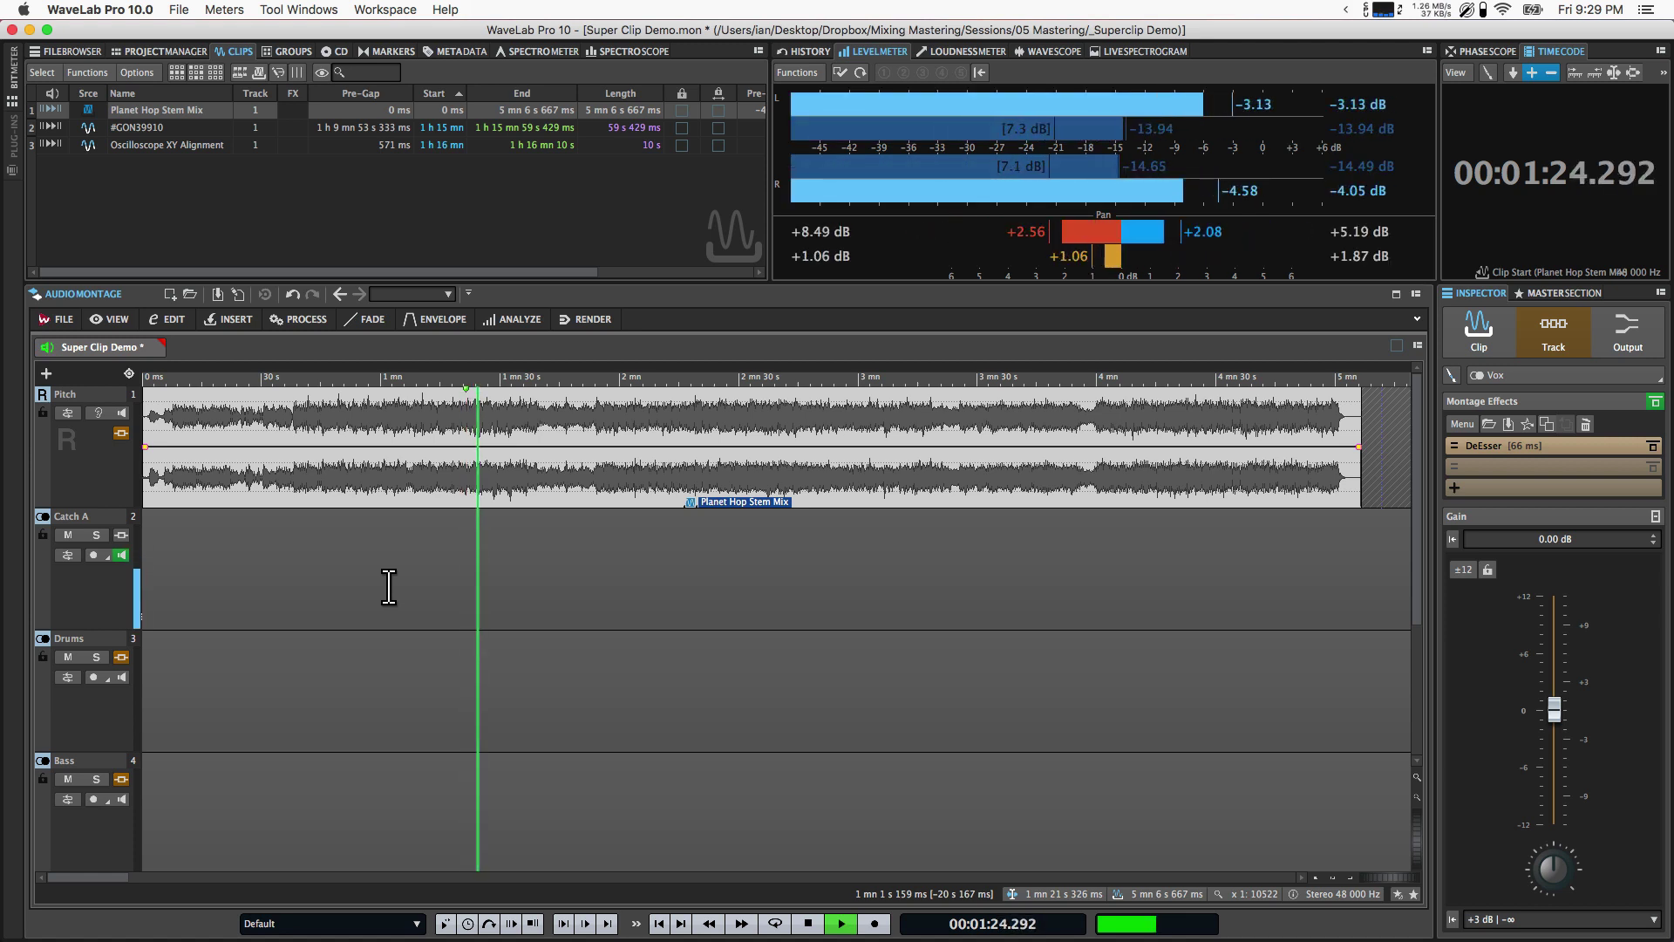
{"action": "key", "text": "space"}
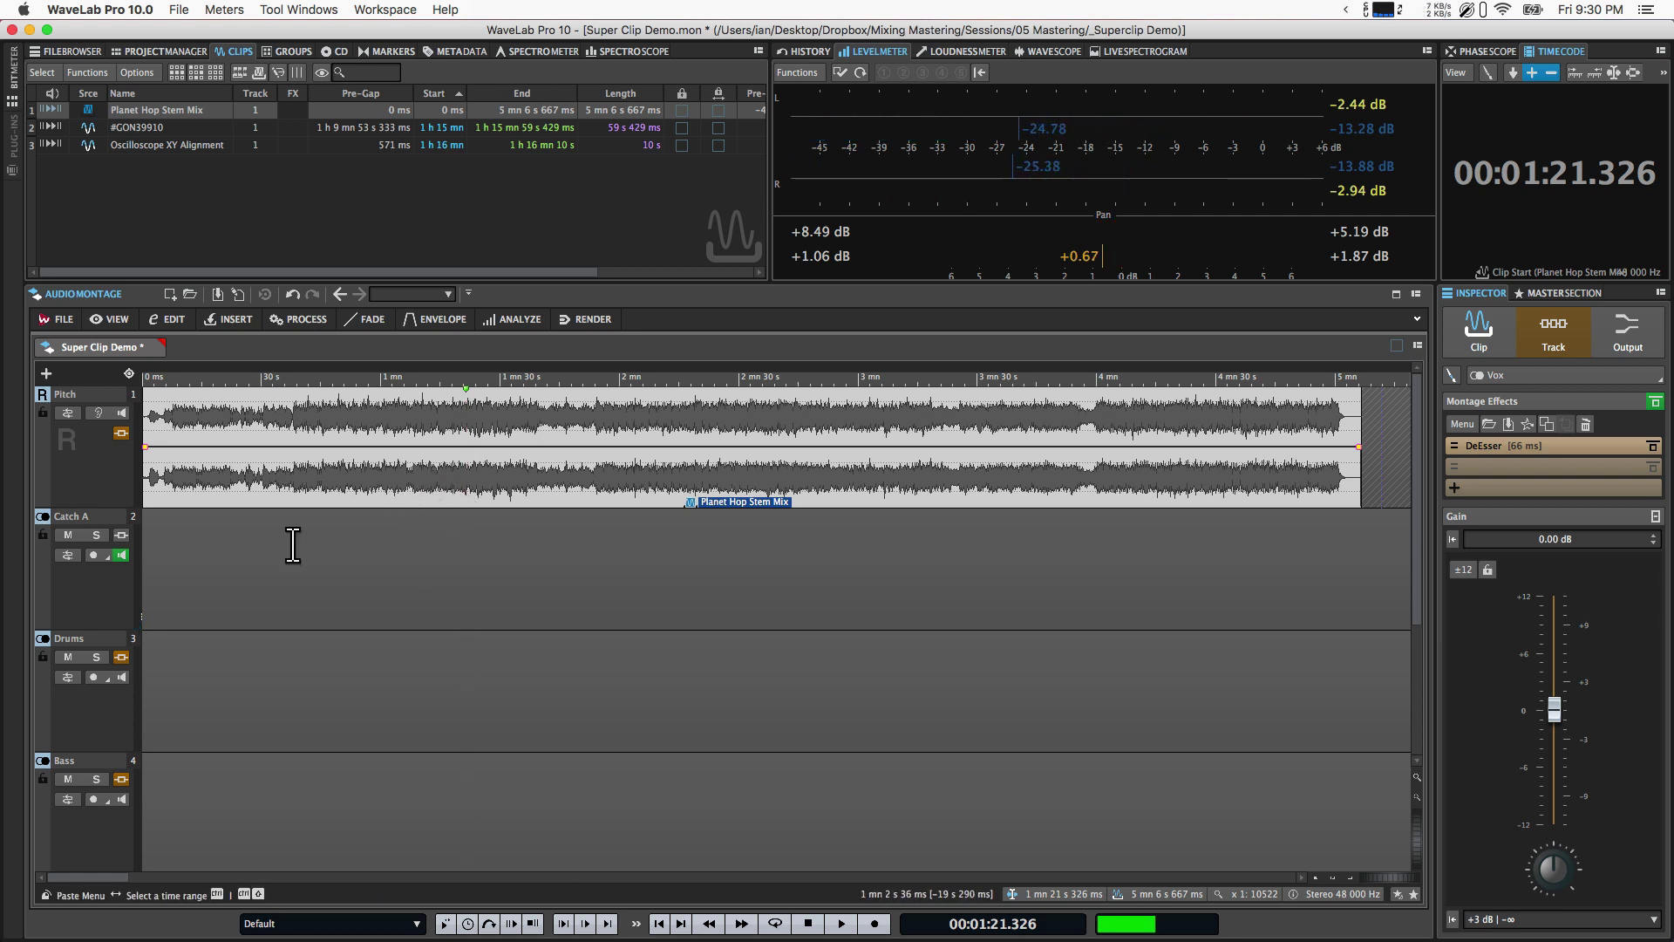
{"action": "left_click", "coordinate": [111, 583]}
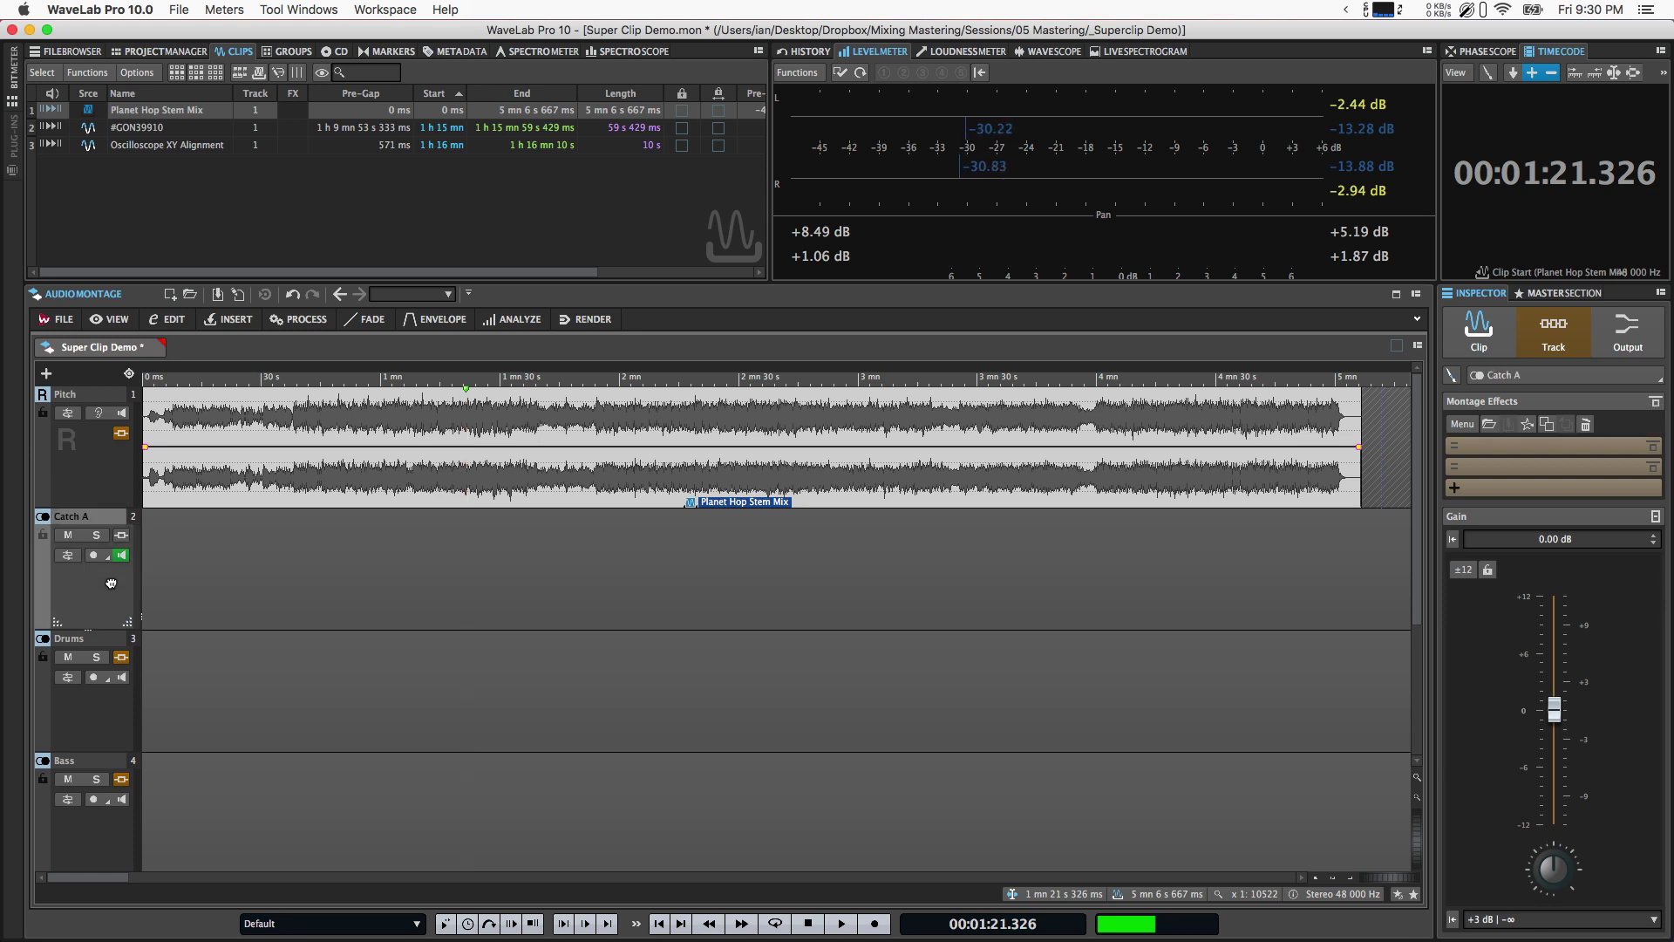
{"action": "left_click", "coordinate": [122, 434]}
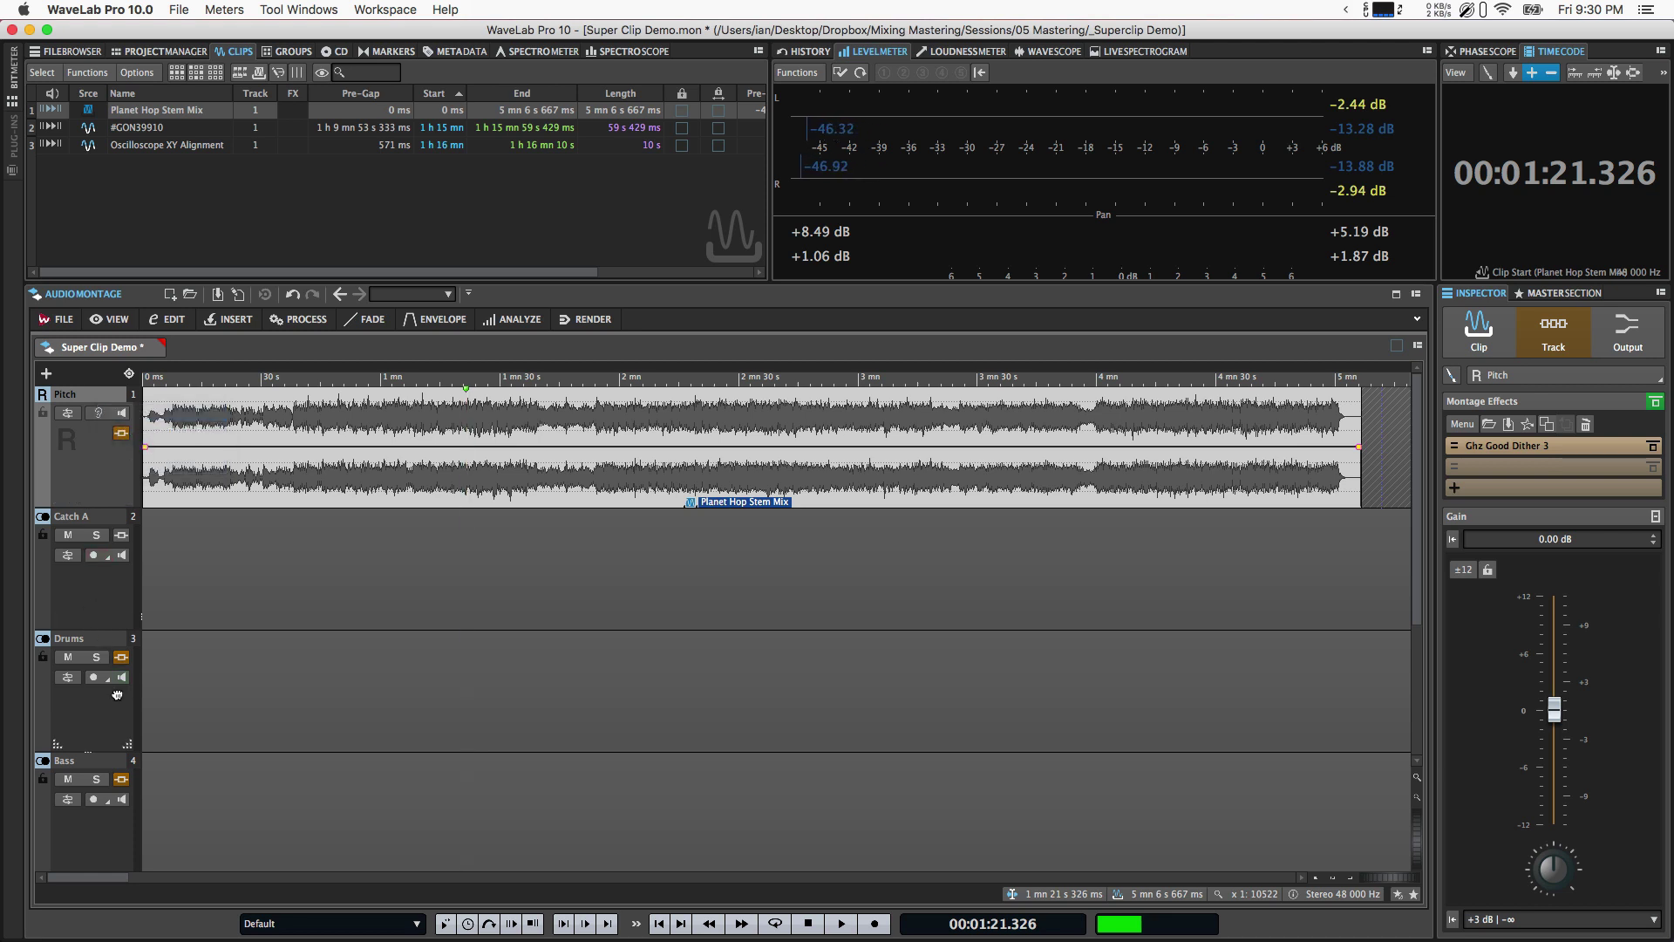
{"action": "left_click", "coordinate": [117, 695]}
{"action": "left_click", "coordinate": [121, 657]}
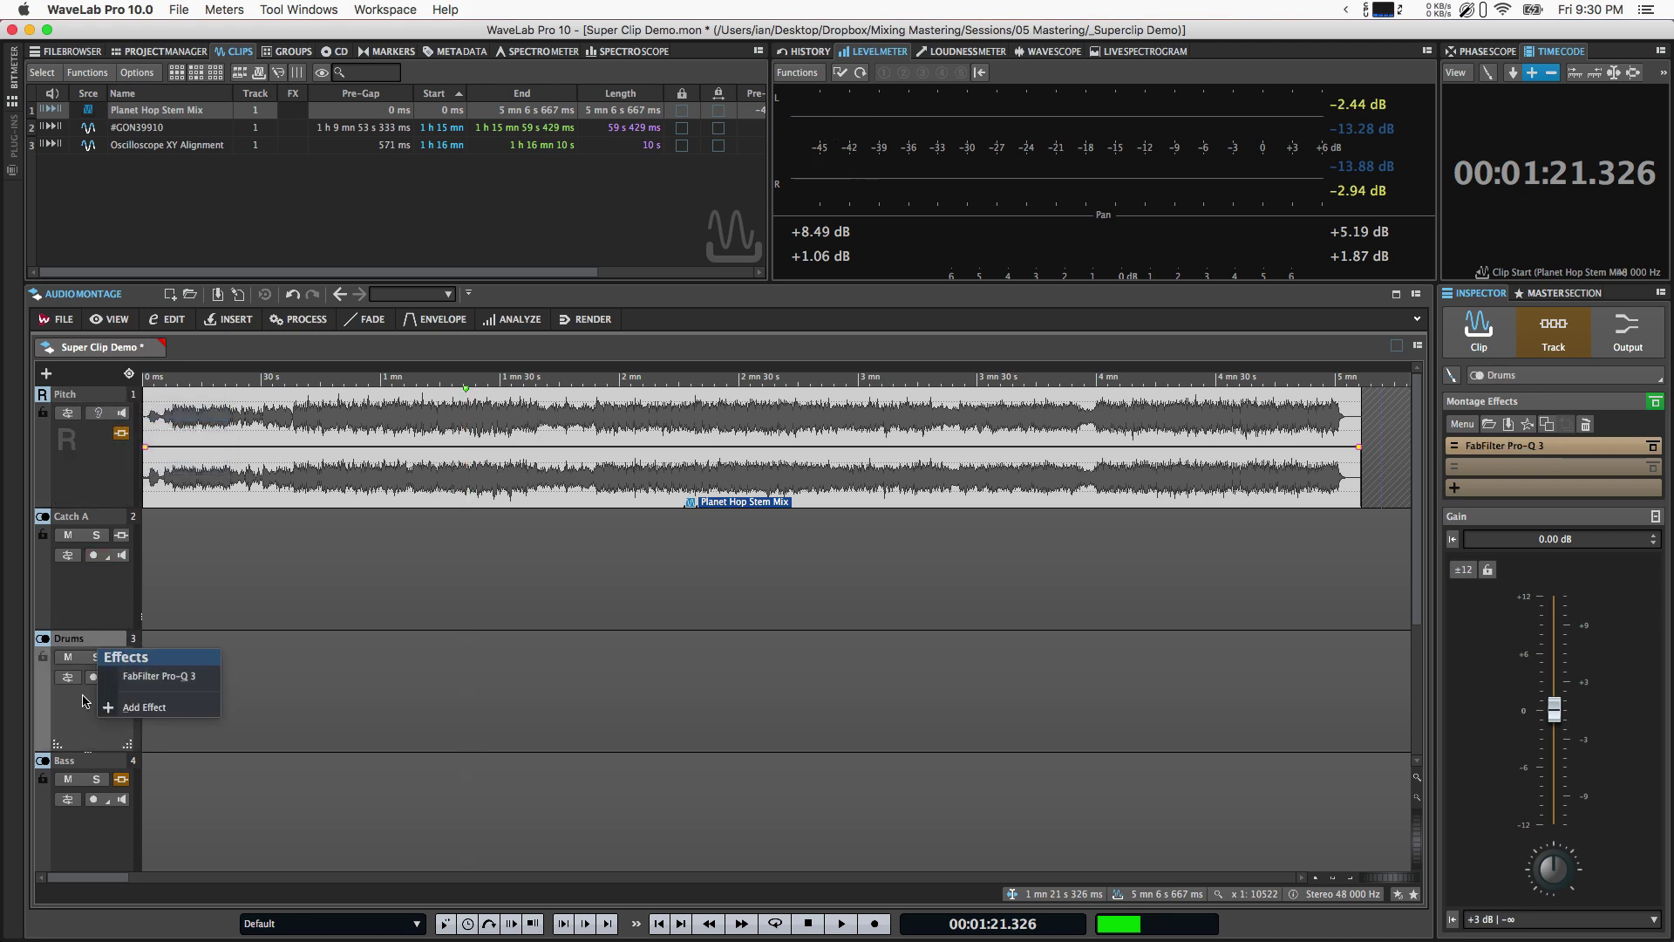
{"action": "scroll", "coordinate": [76, 724], "scroll_direction": "down", "scroll_amount": 2}
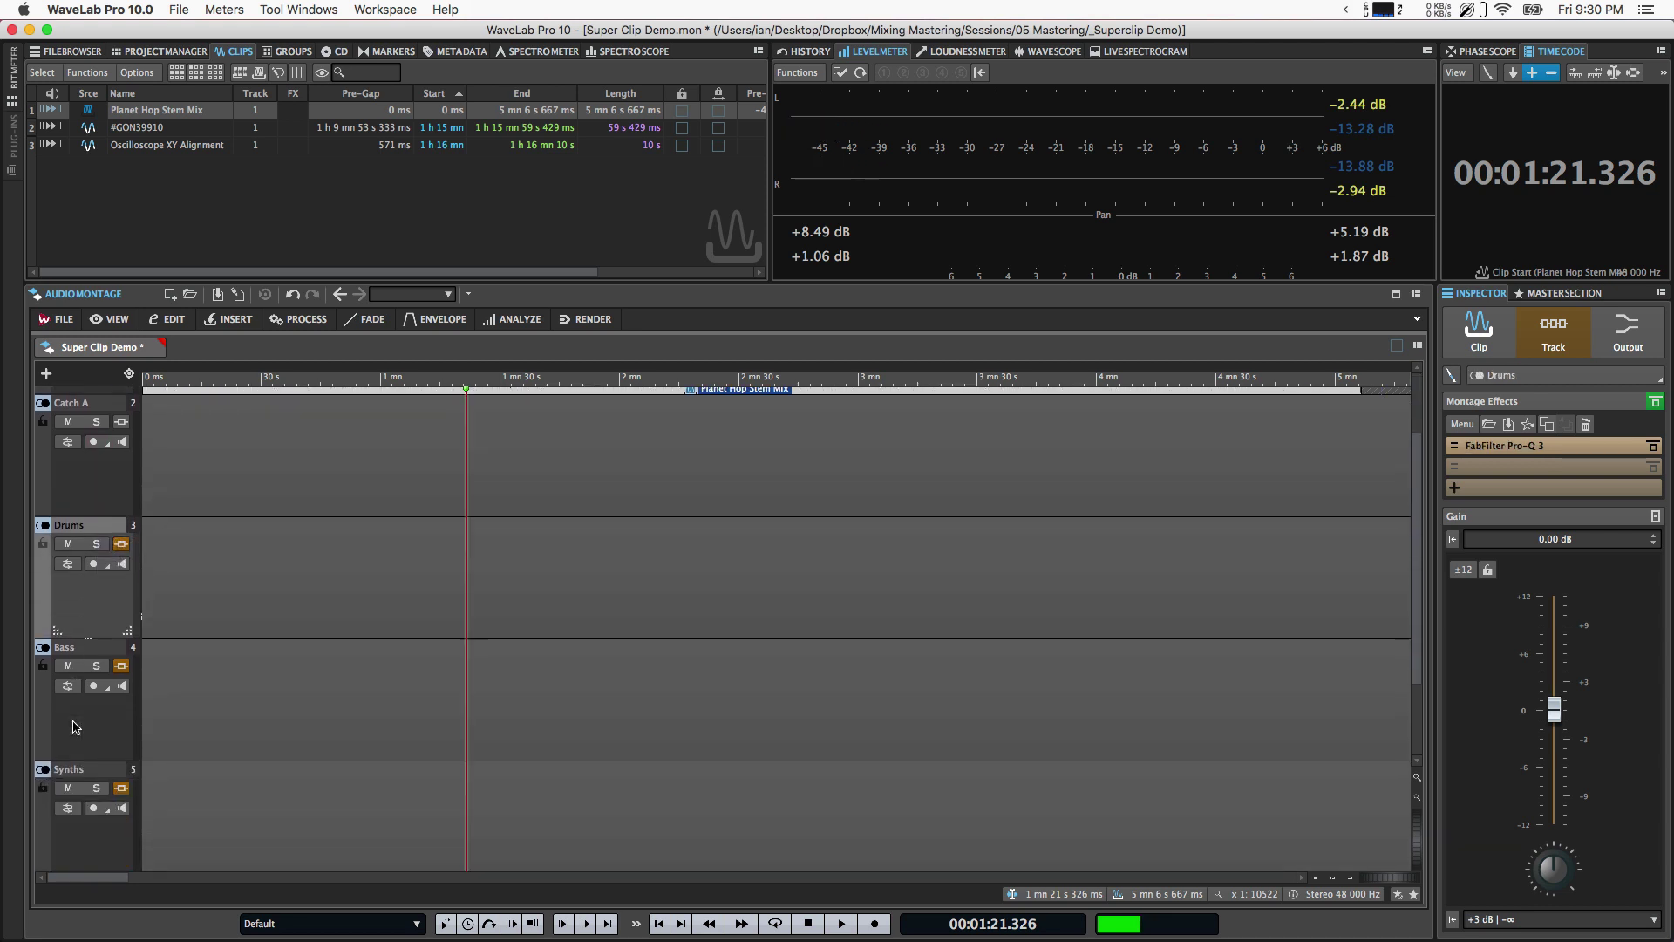
{"action": "left_click", "coordinate": [121, 669]}
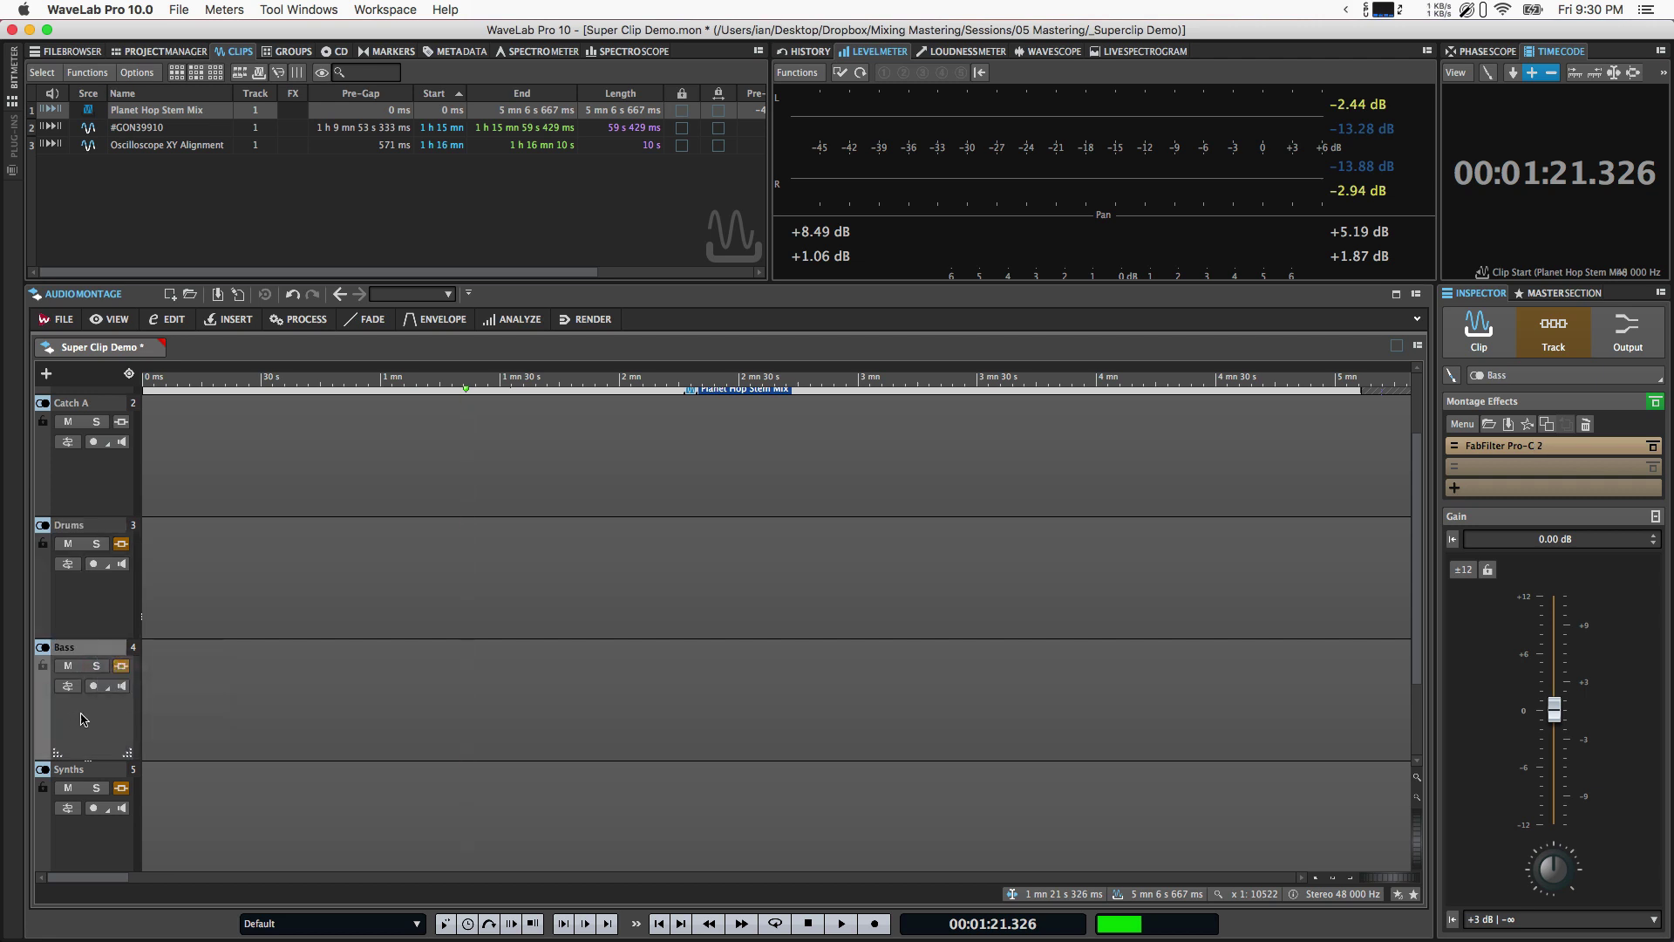
{"action": "left_click", "coordinate": [121, 787]}
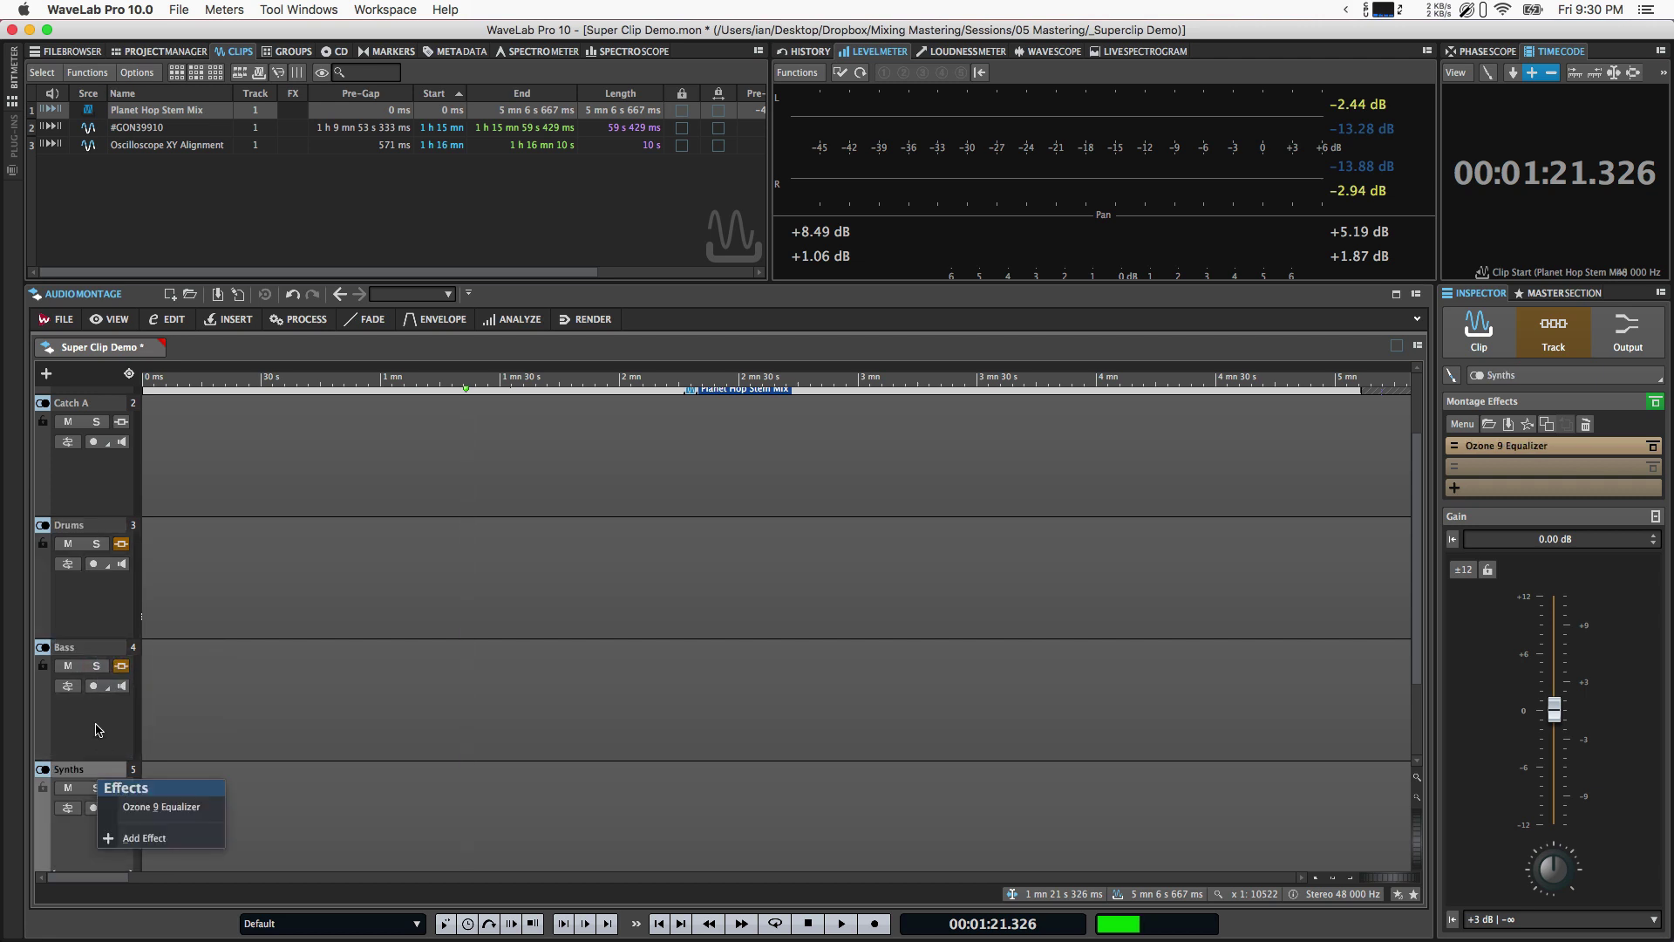
{"action": "scroll", "coordinate": [95, 610], "scroll_direction": "up", "scroll_amount": 2}
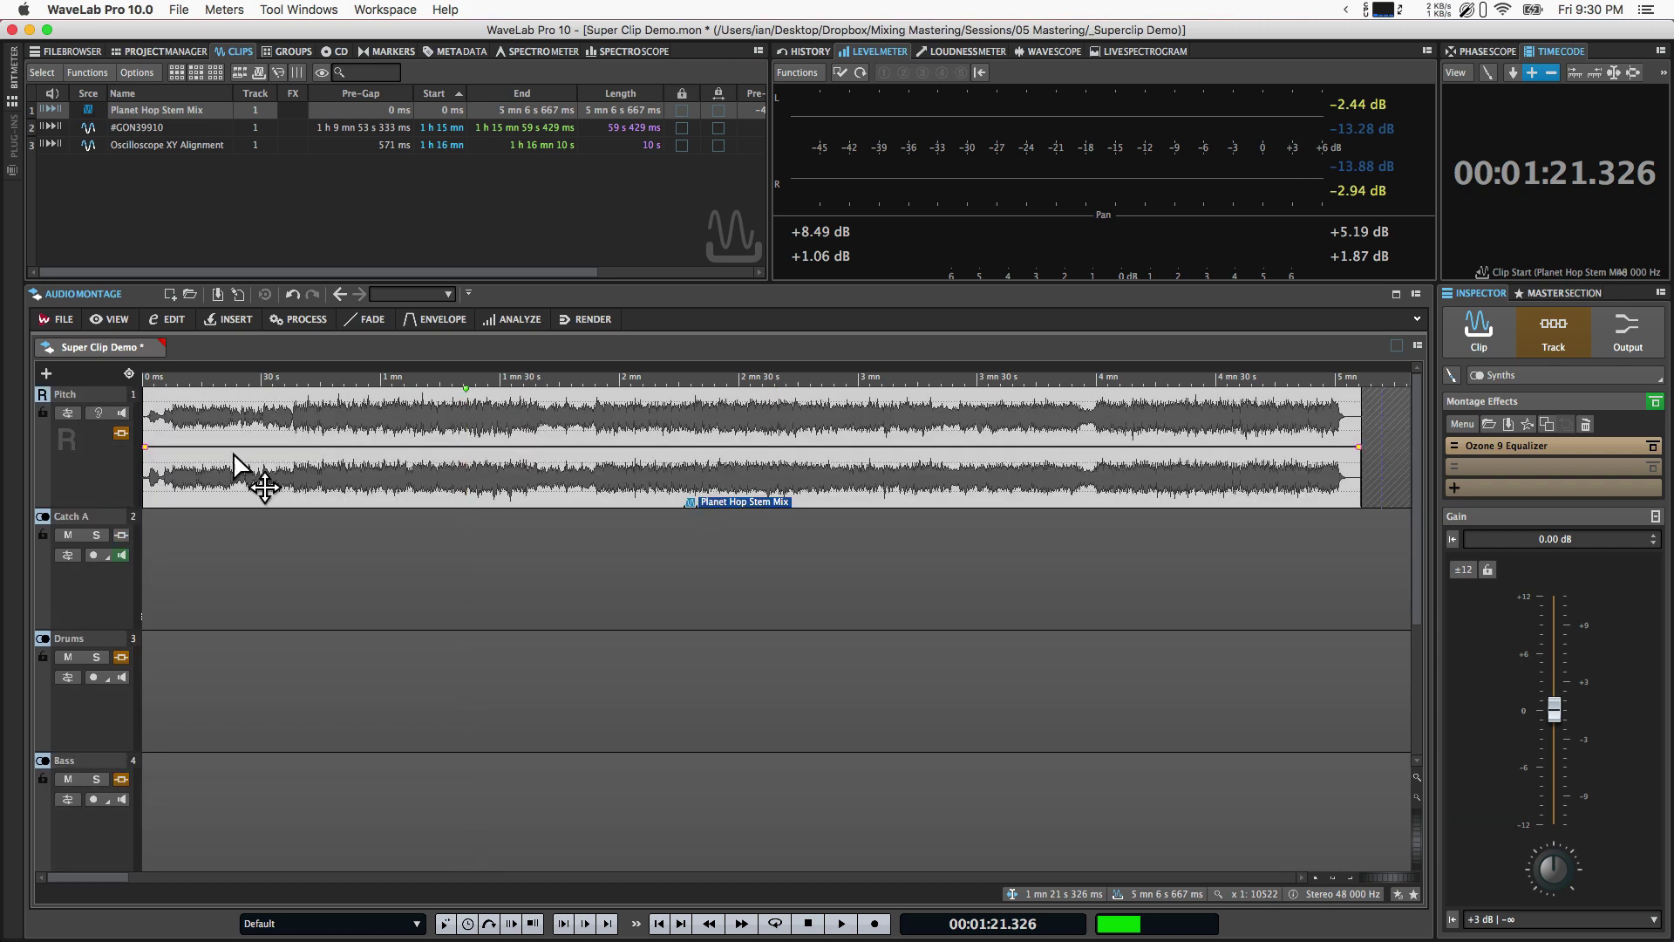
{"action": "double_click", "coordinate": [273, 405]}
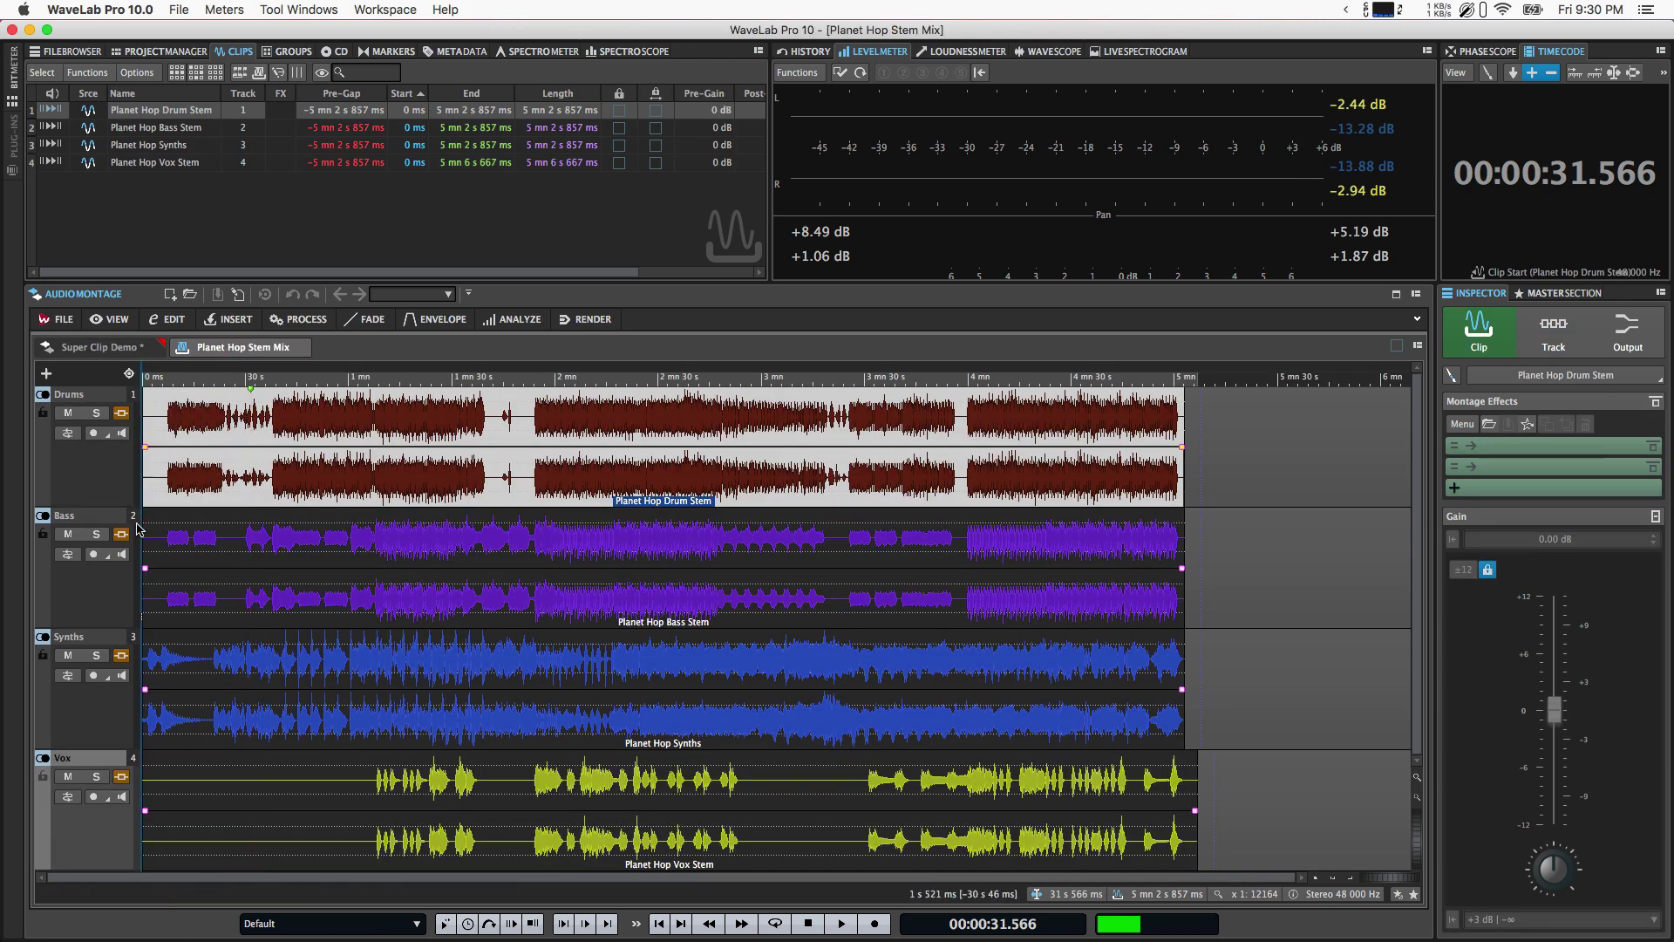
{"action": "left_click", "coordinate": [121, 413]}
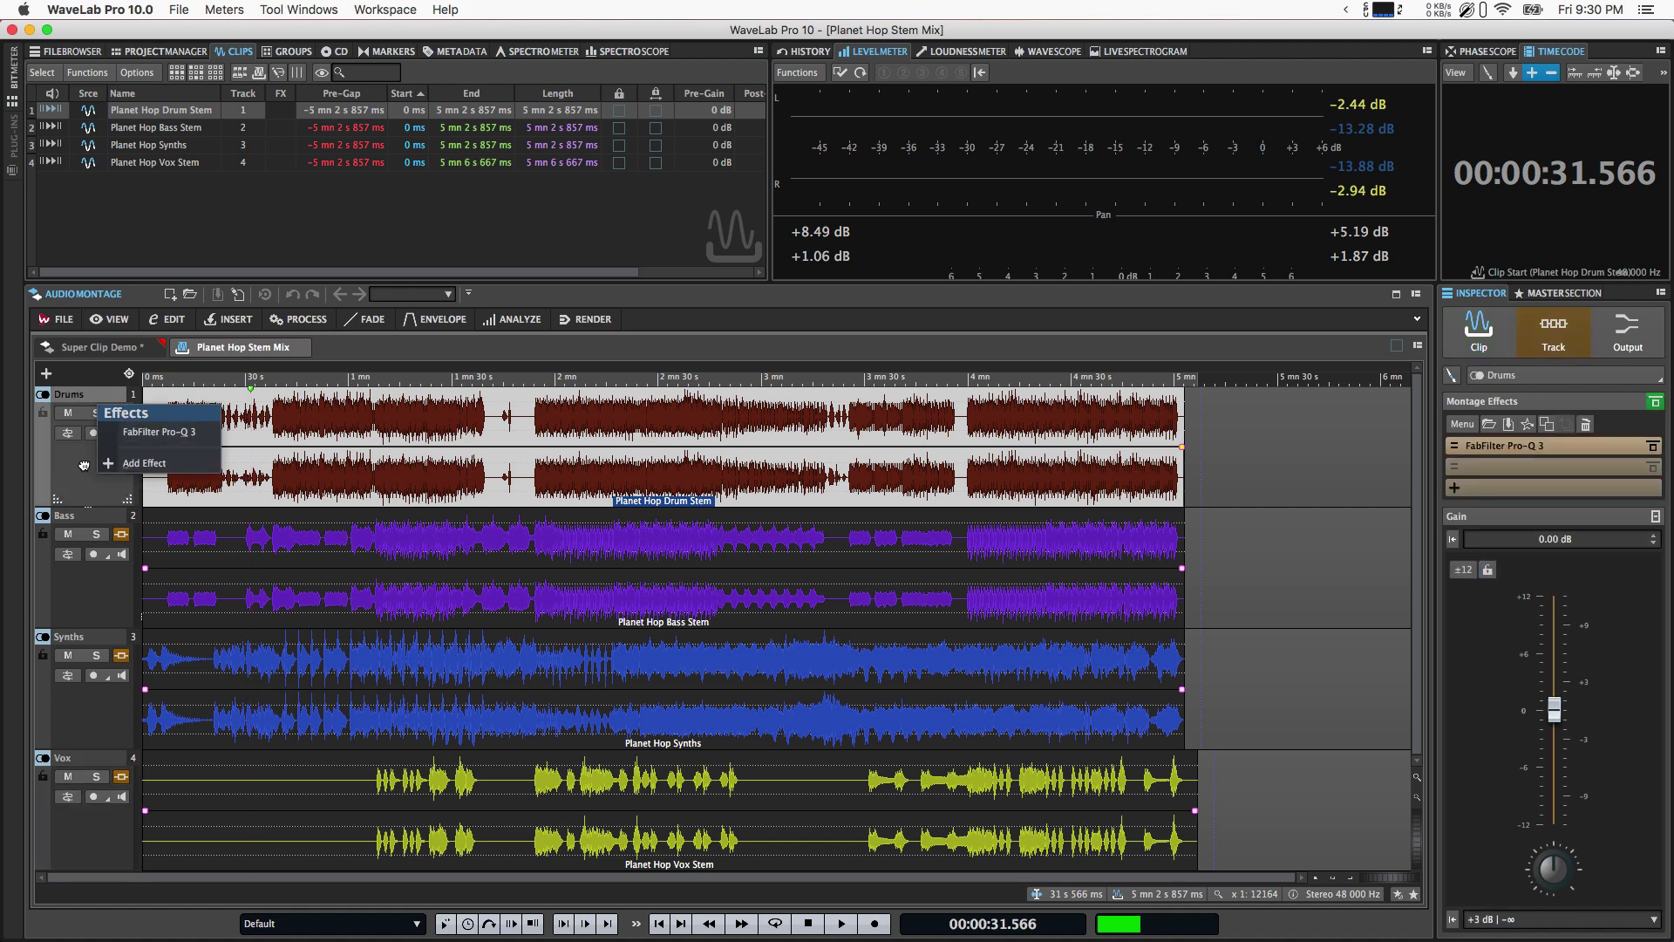
{"action": "left_click", "coordinate": [98, 347]}
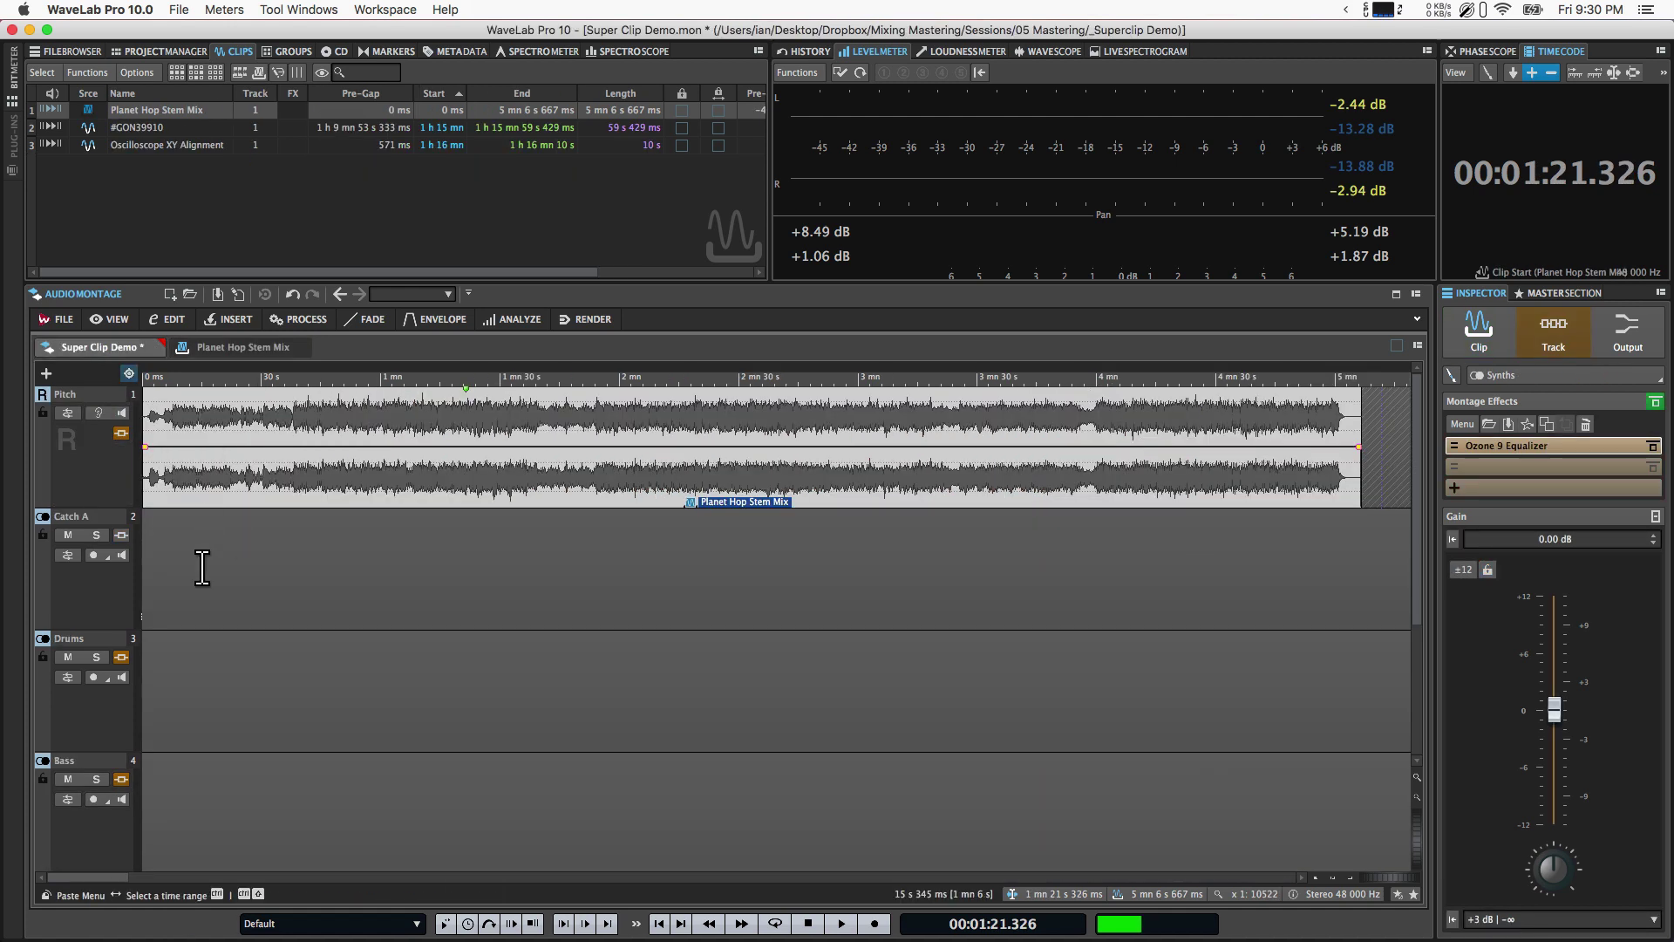
Remove the Drums, Bass, Synths and Vox tracks from the montage.
{"action": "right_click", "coordinate": [101, 722]}
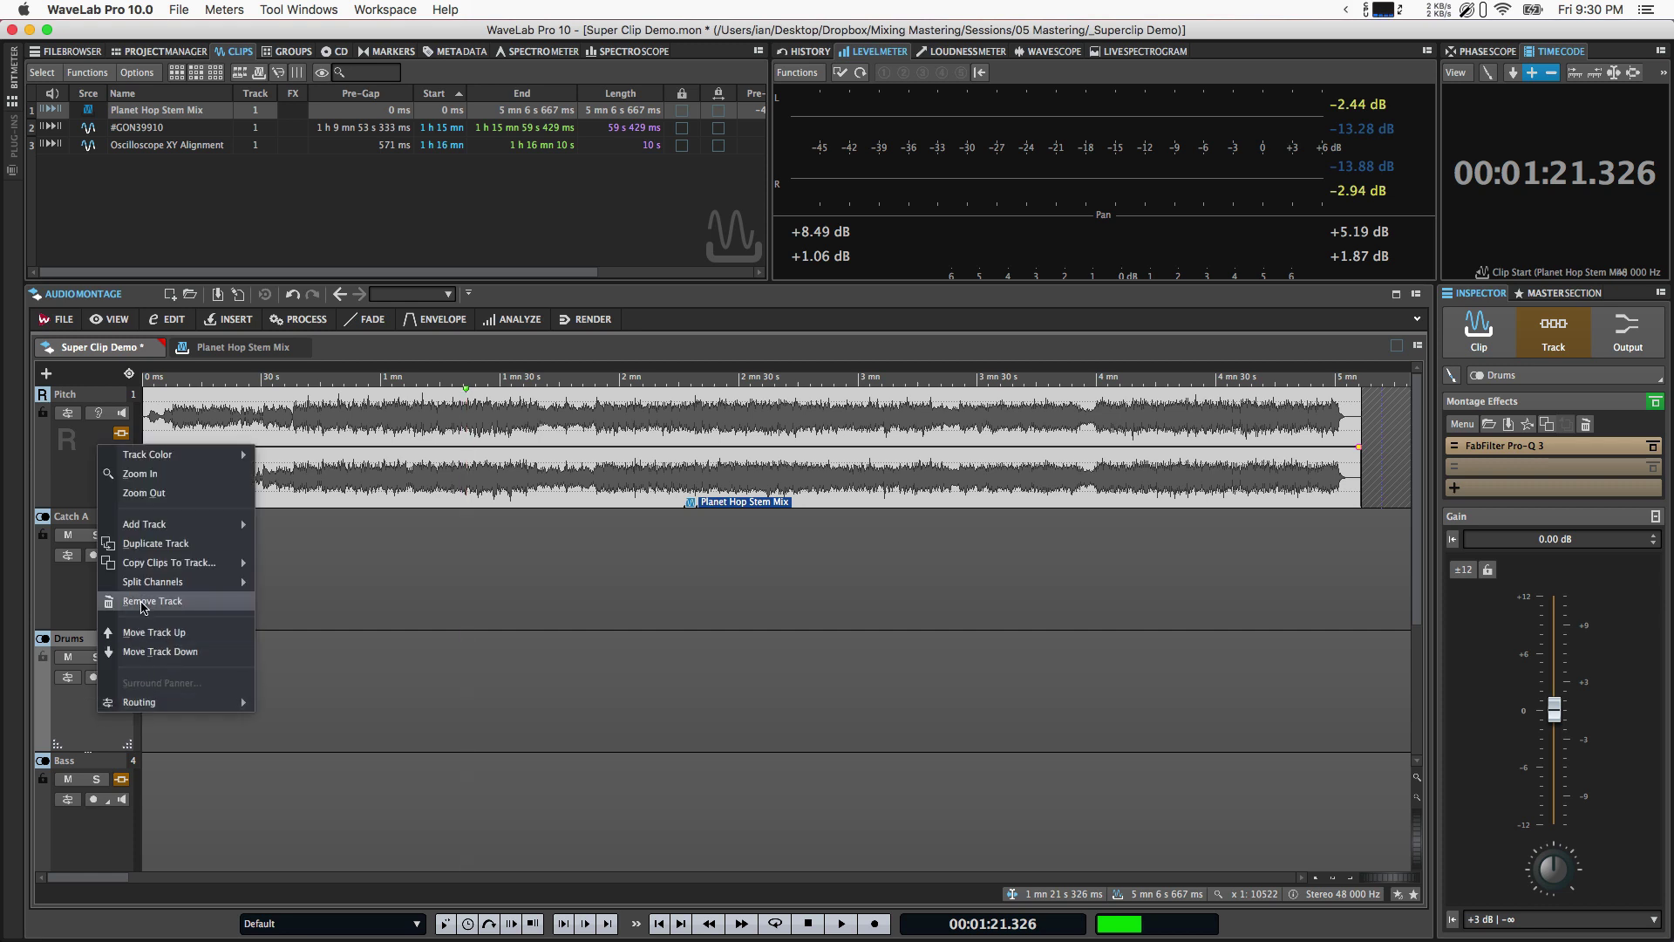
{"action": "left_click", "coordinate": [137, 654]}
{"action": "right_click", "coordinate": [101, 708]}
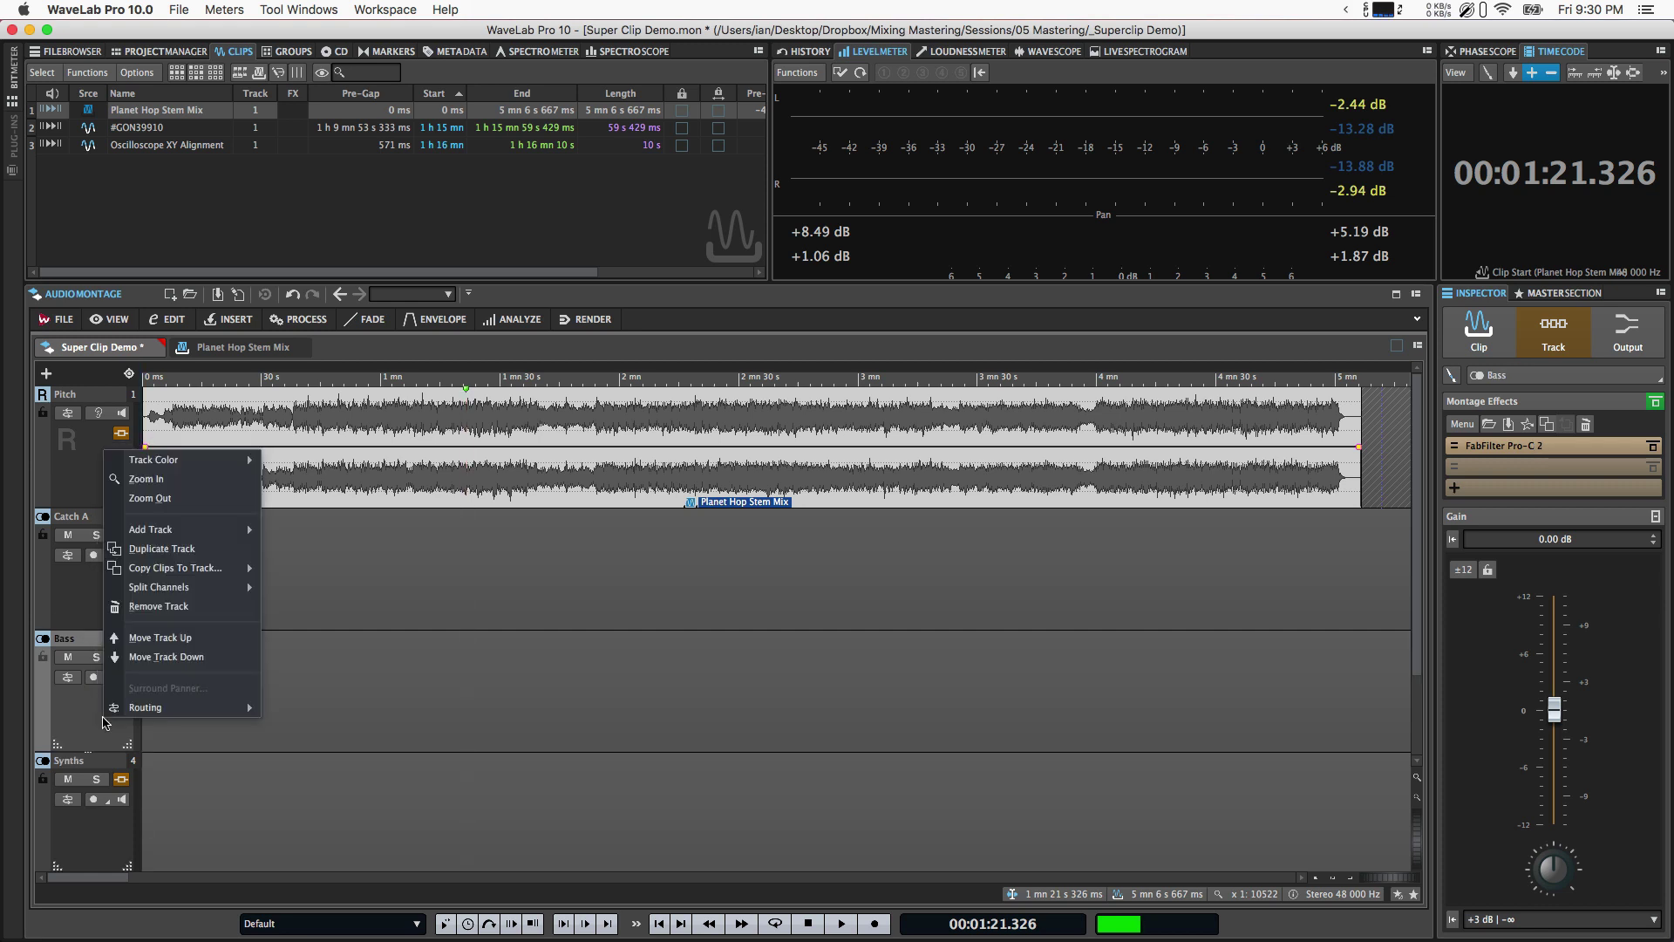
{"action": "left_click", "coordinate": [140, 613]}
{"action": "right_click", "coordinate": [85, 728]}
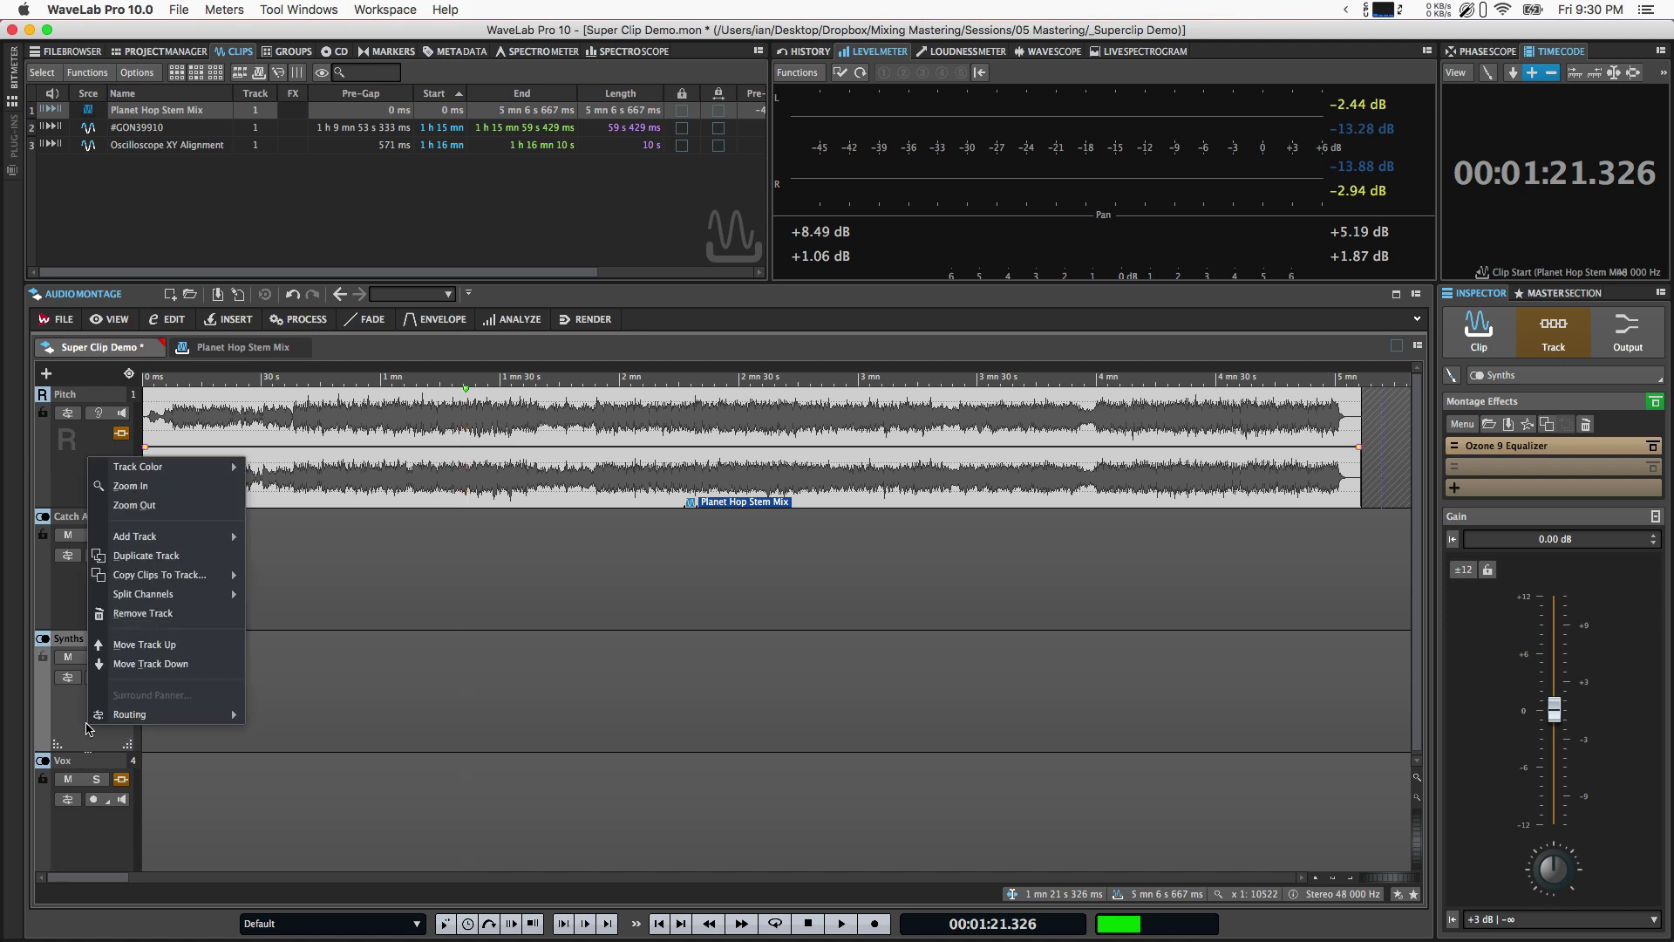
{"action": "left_click", "coordinate": [148, 598]}
{"action": "right_click", "coordinate": [94, 796]}
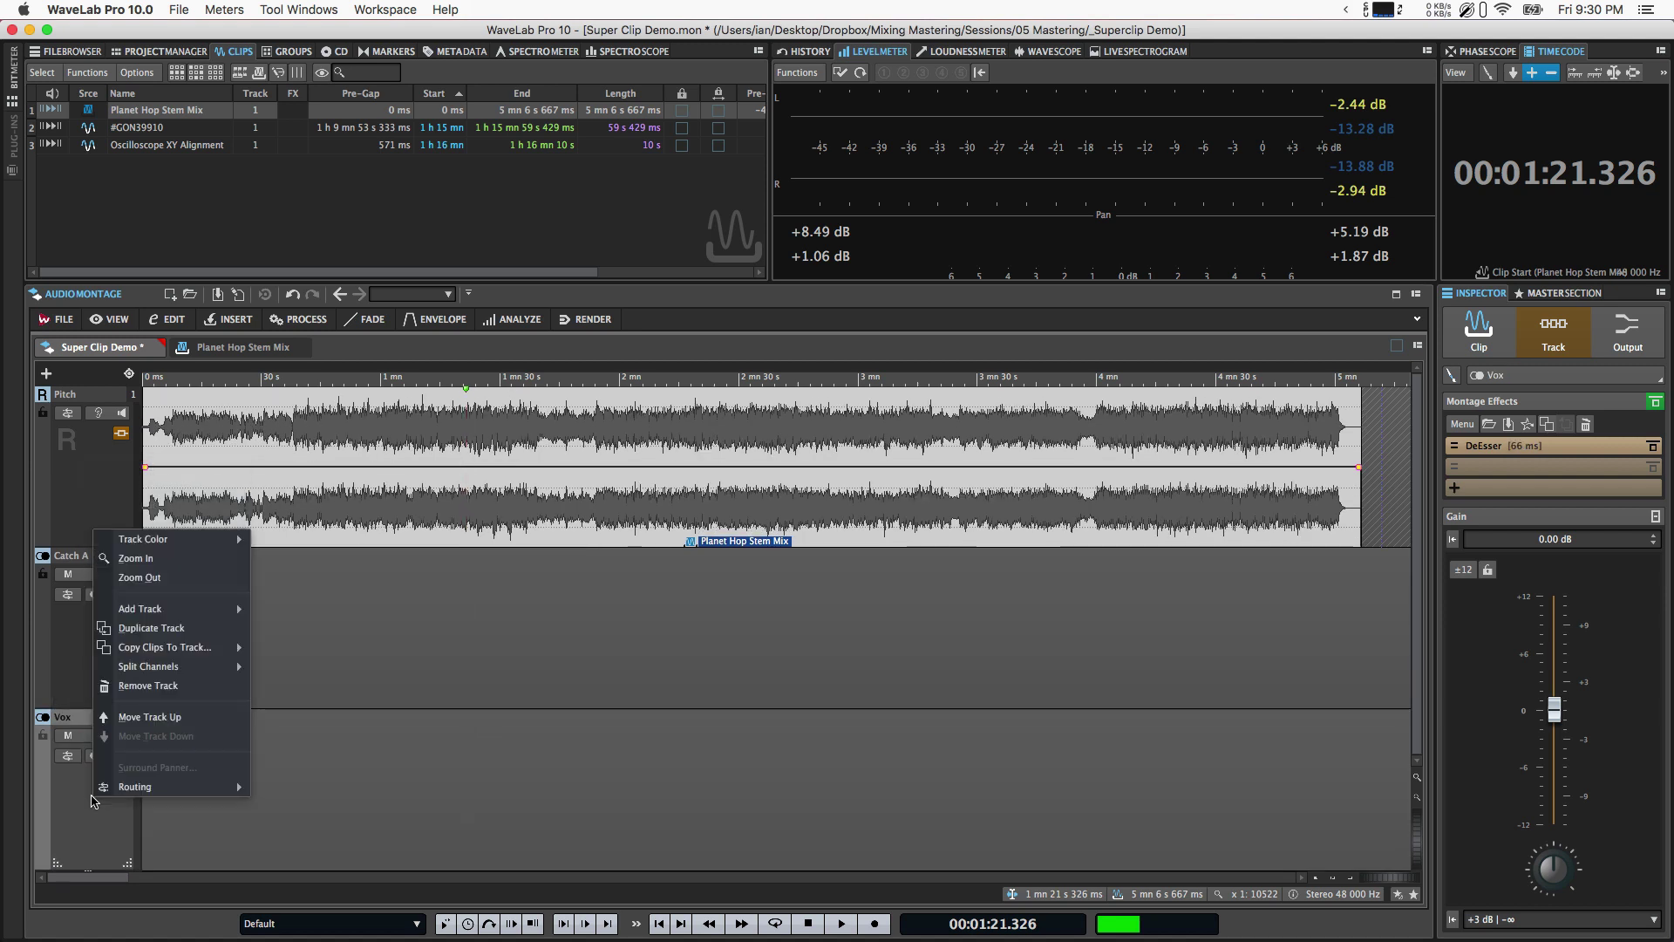
{"action": "left_click", "coordinate": [135, 687]}
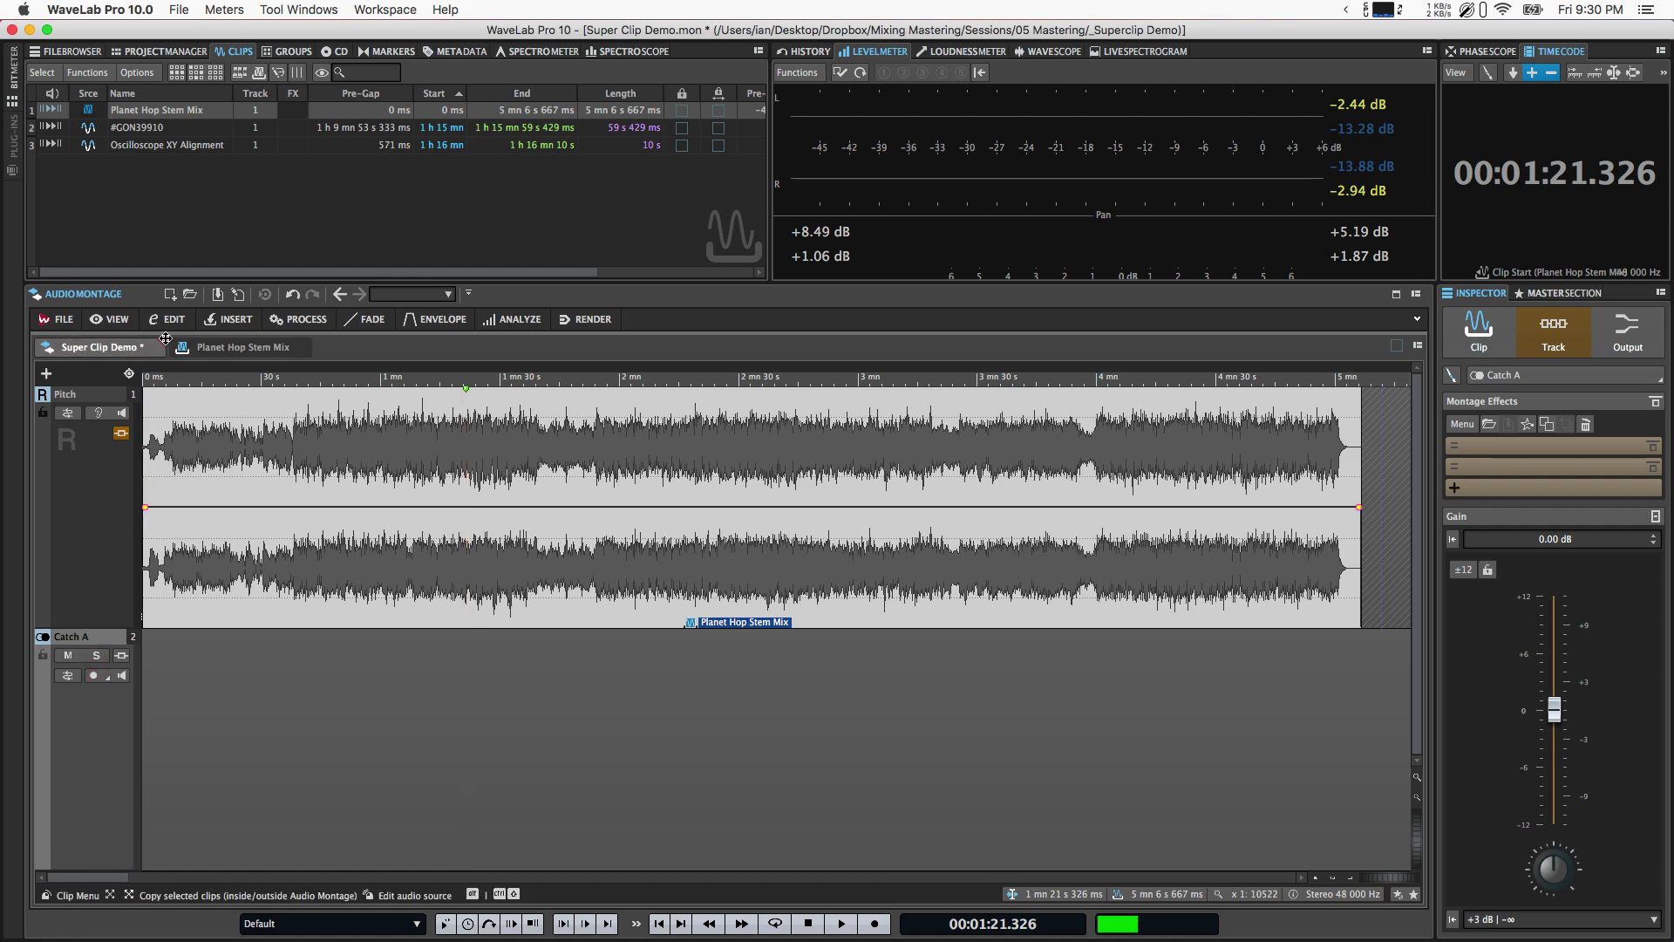
Close the Planet Hop Stem Mix sub-montage tab and save Super Clip Demo.
{"action": "left_click", "coordinate": [239, 347]}
{"action": "left_click", "coordinate": [298, 348]}
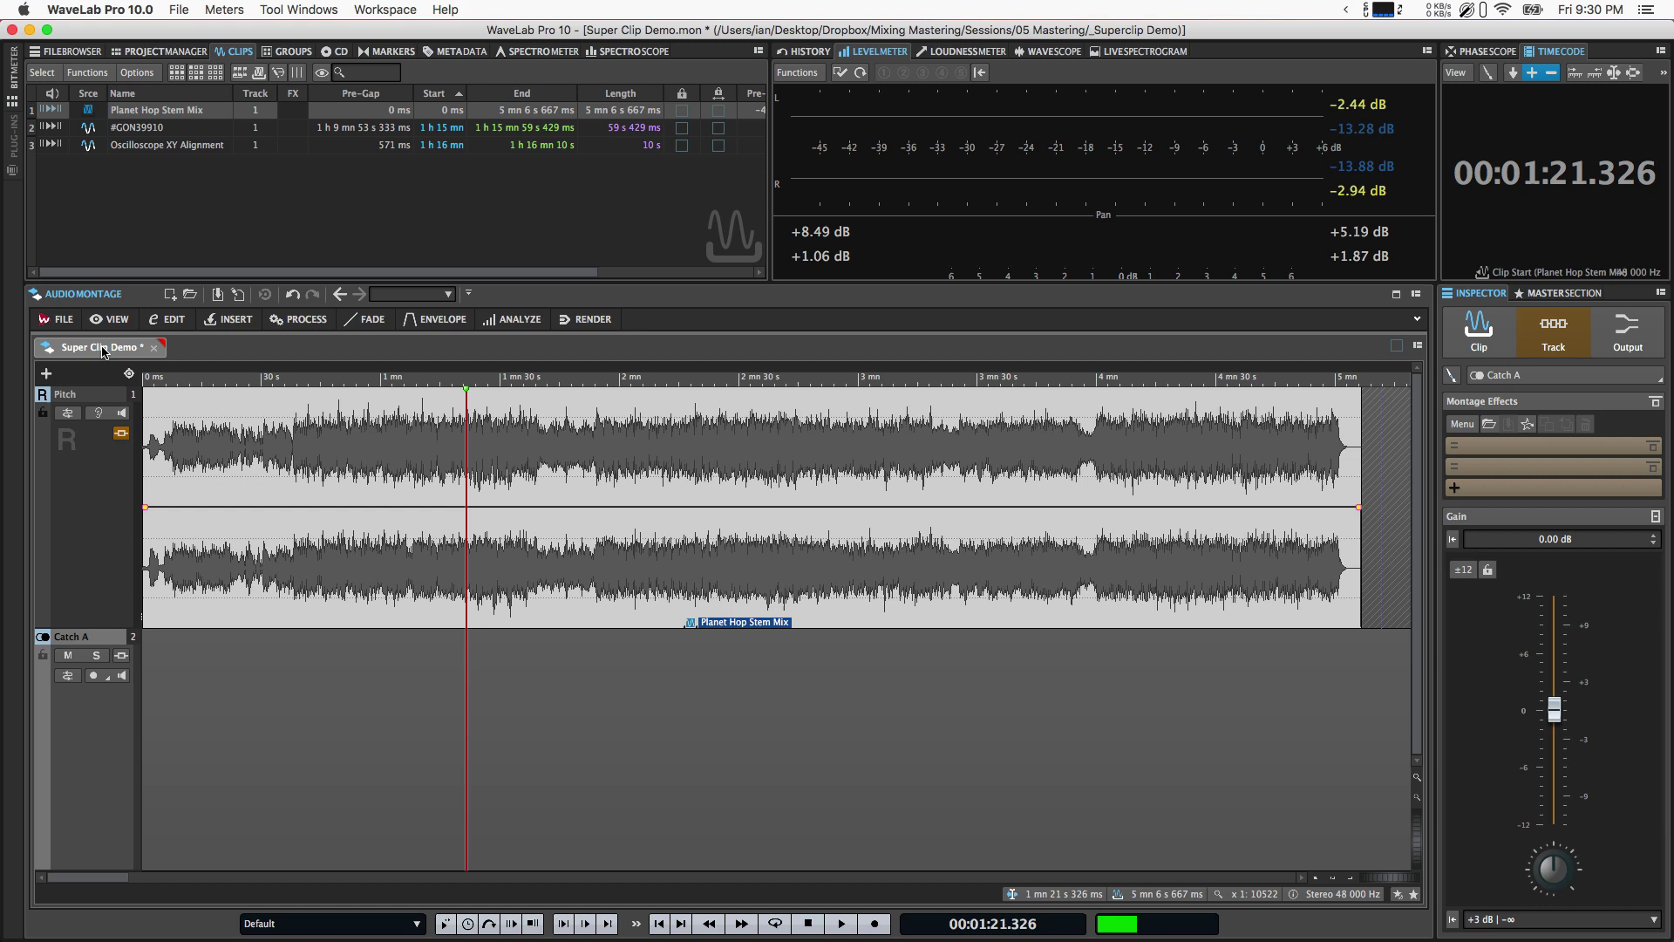
{"action": "key", "text": "super+s"}
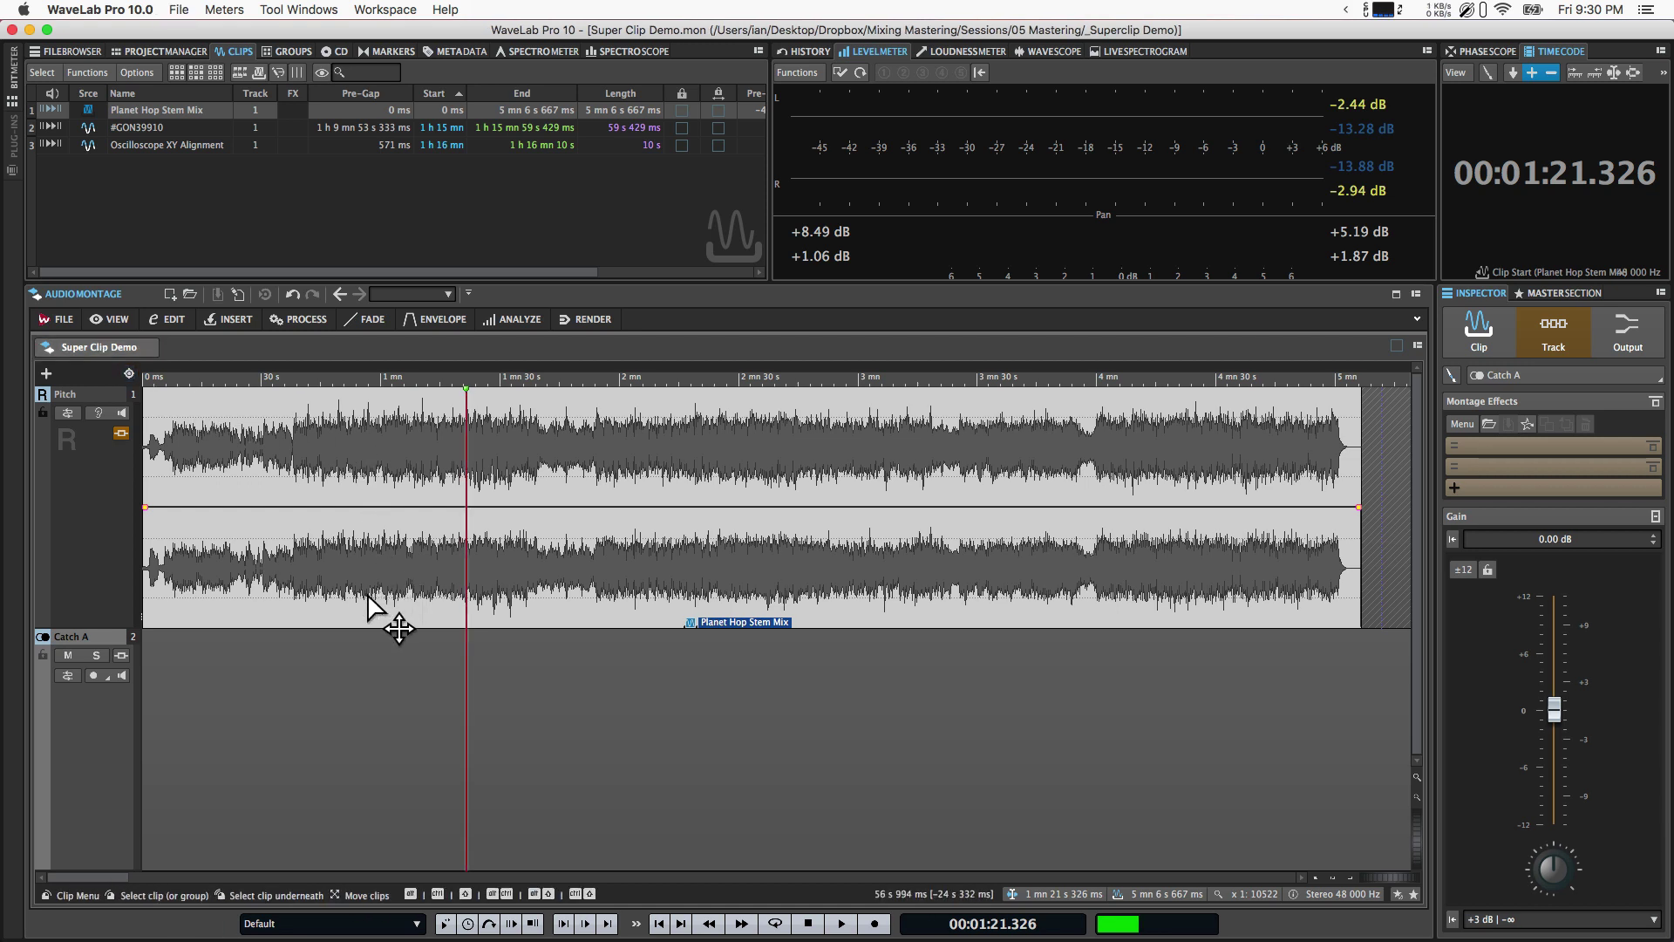
Move the playhead to 1:17.819 and bring up the Planet Hop Stem Mix clip's context menu.
{"action": "left_click", "coordinate": [421, 596]}
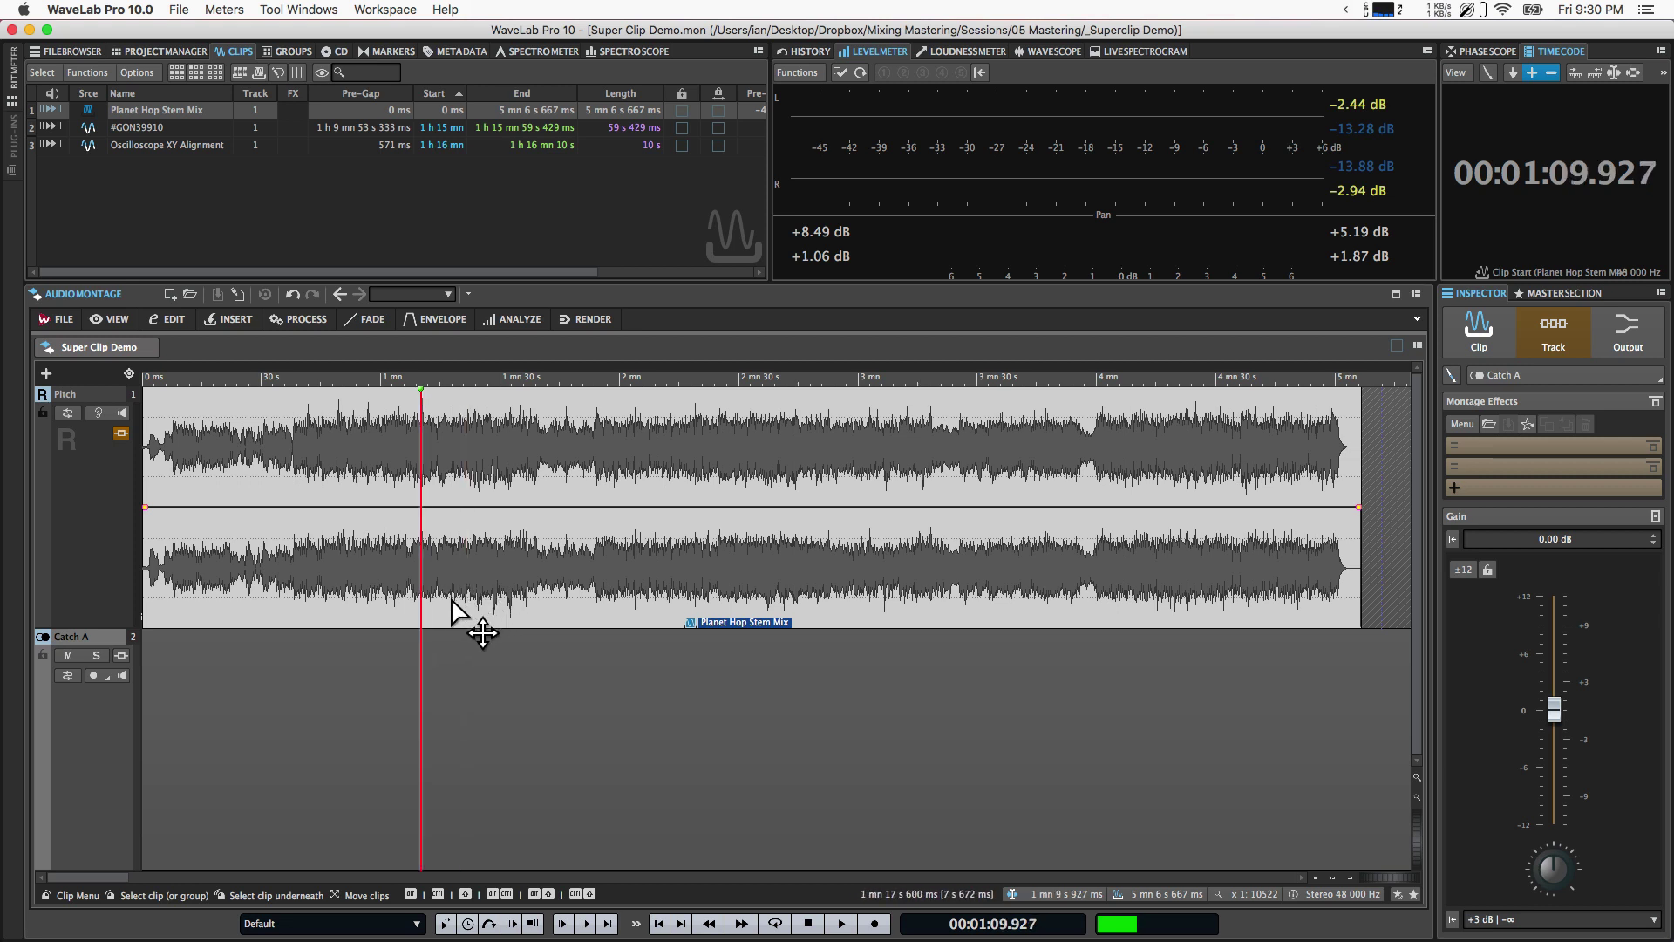
{"action": "left_click", "coordinate": [452, 601]}
{"action": "right_click", "coordinate": [452, 601]}
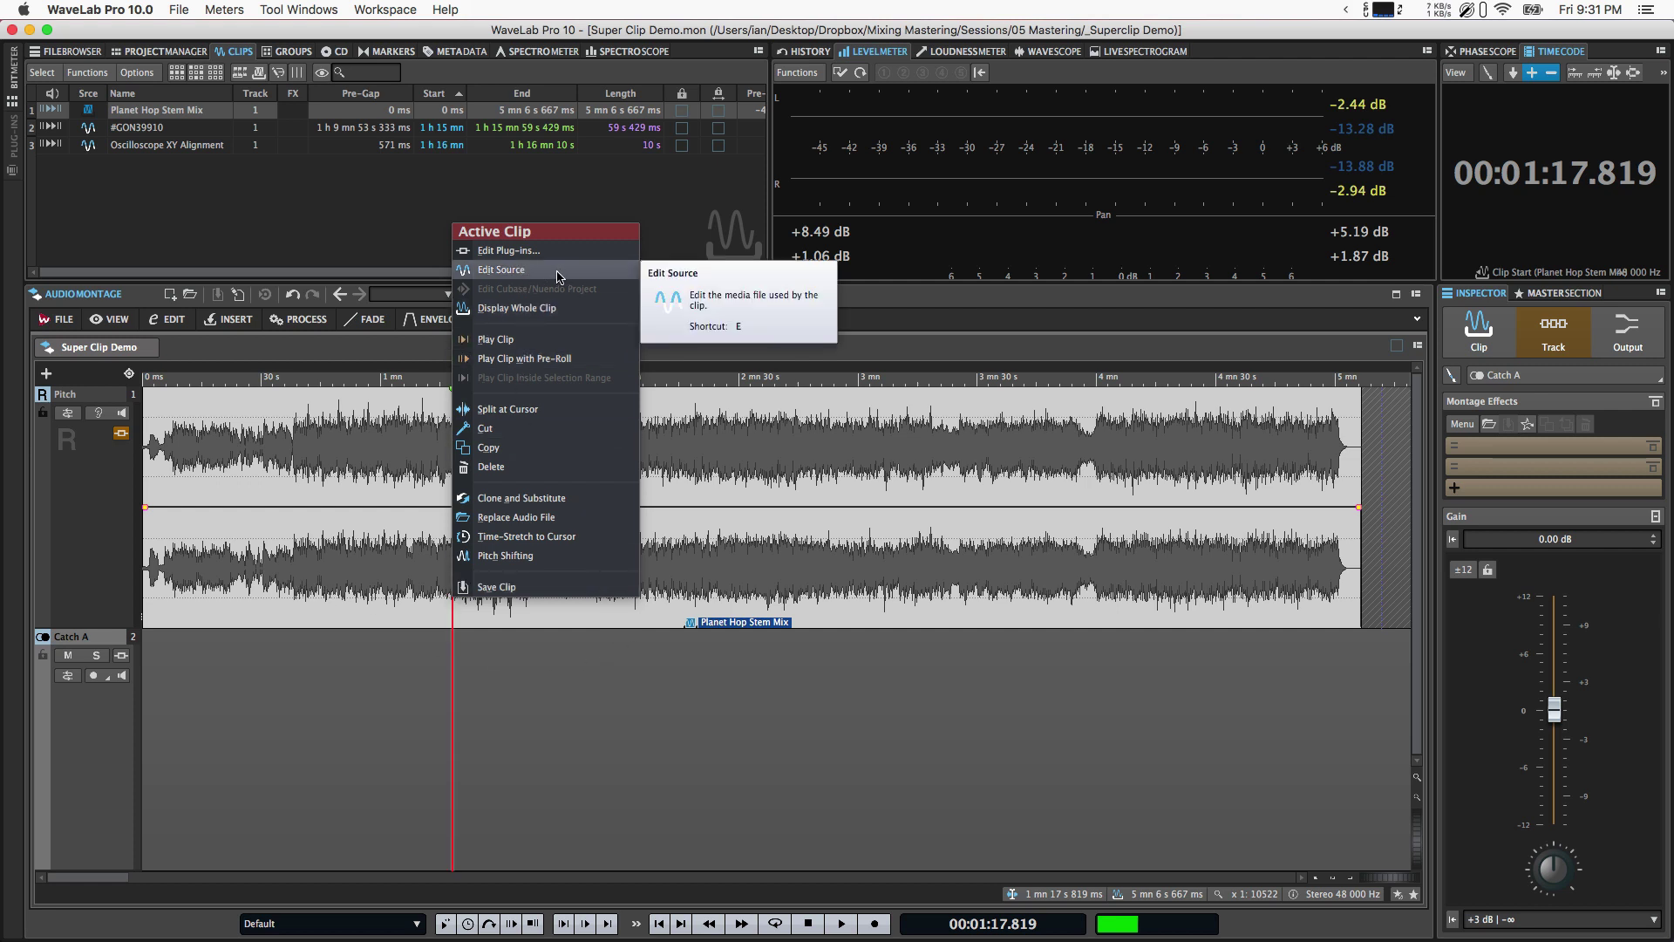
Dismiss the clip options and select the Planet Hop Stem Mix clip.
{"action": "left_click", "coordinate": [338, 410]}
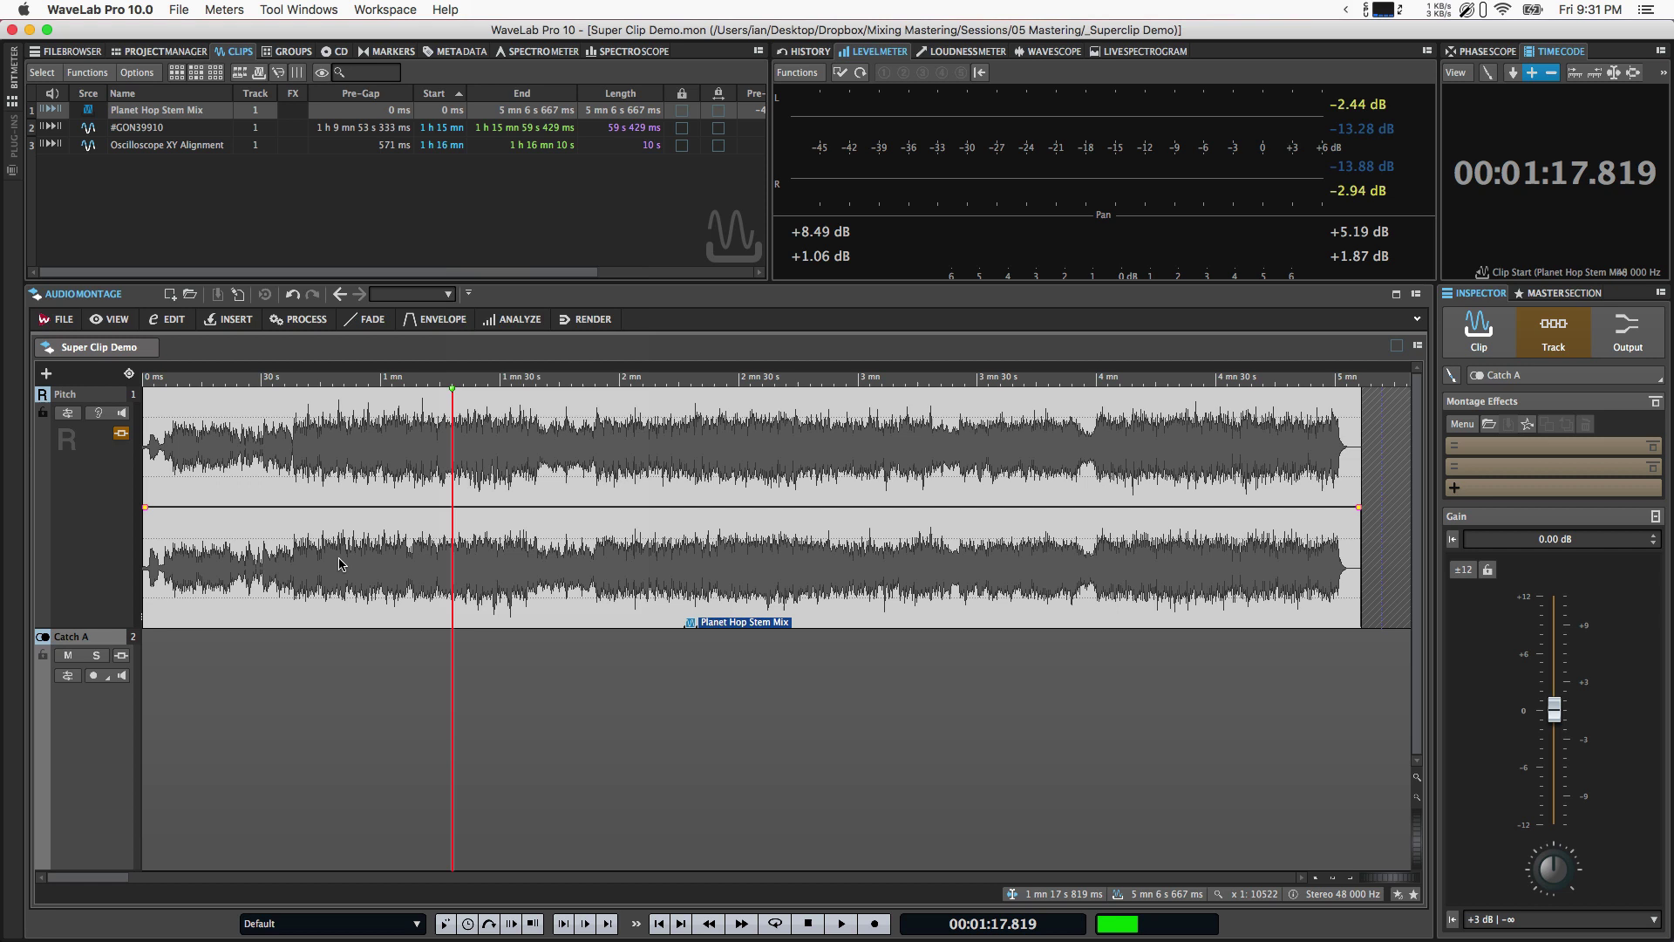
{"action": "left_click", "coordinate": [327, 400]}
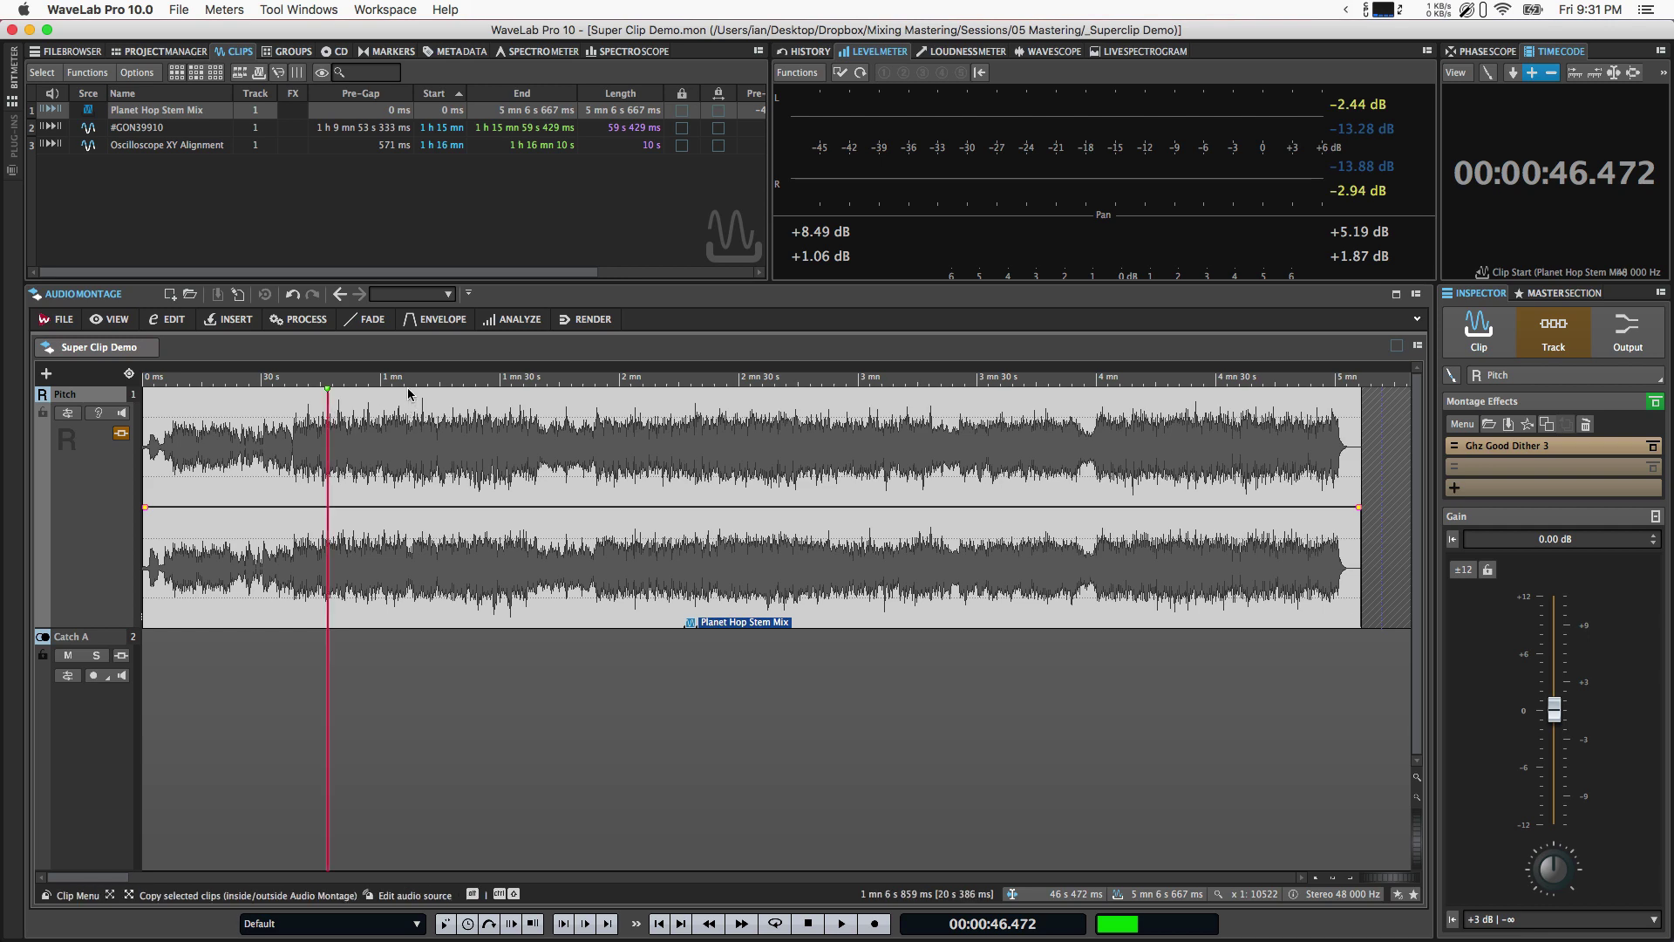
{"action": "left_click", "coordinate": [484, 592]}
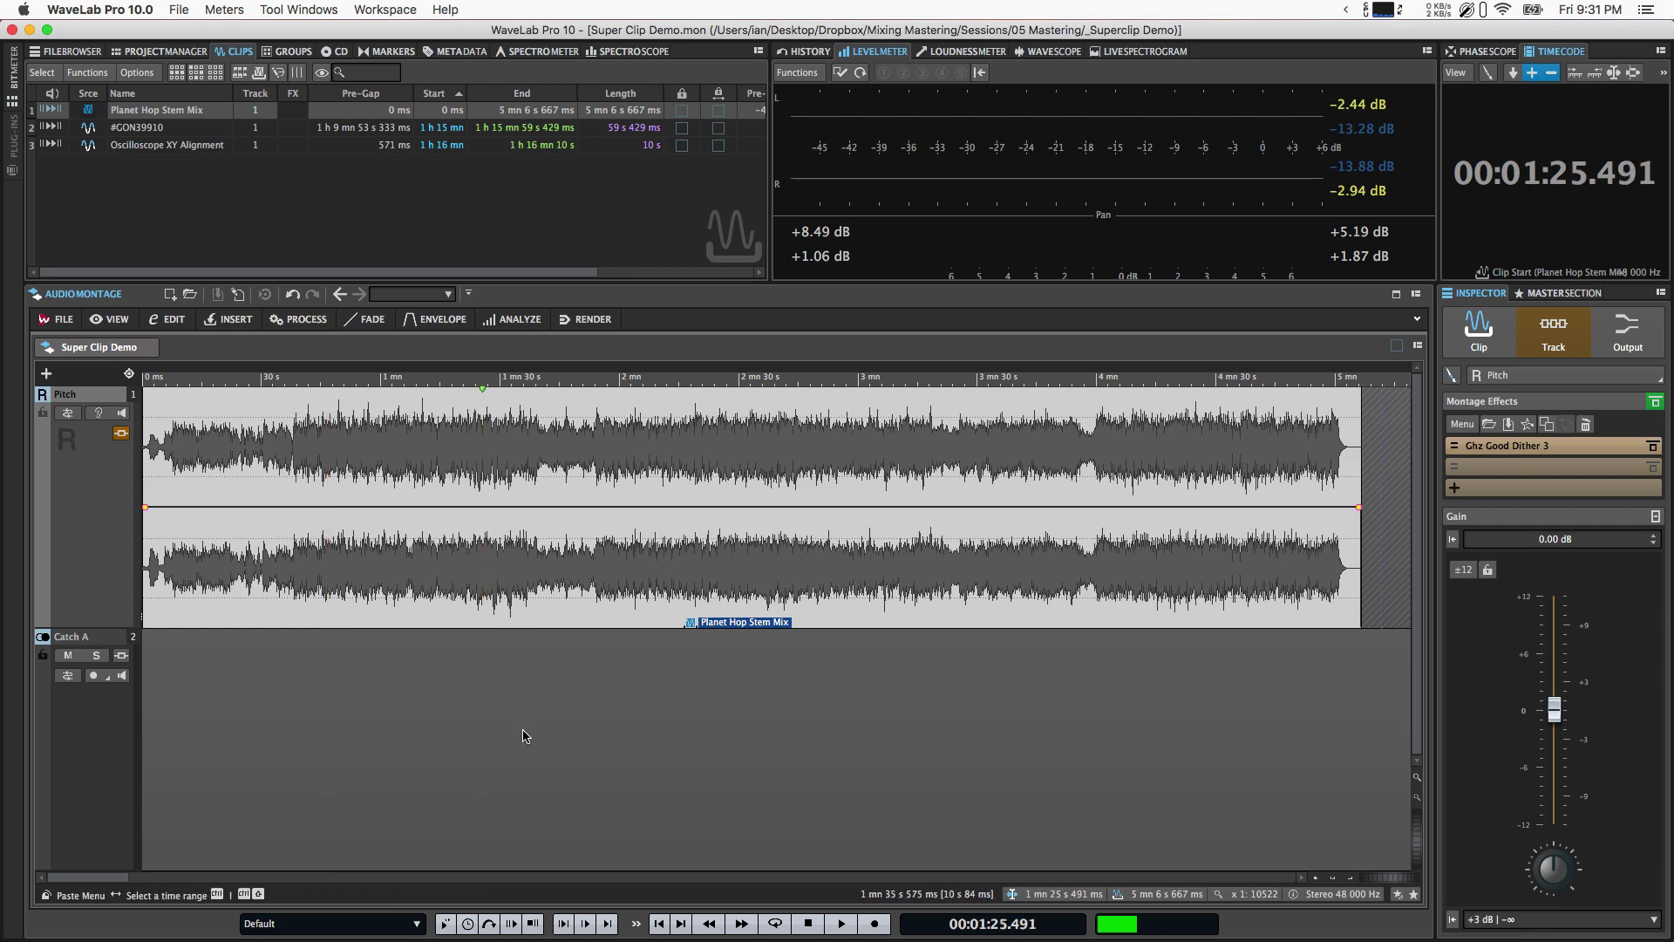
{"action": "left_click", "coordinate": [524, 732]}
{"action": "left_click", "coordinate": [494, 625]}
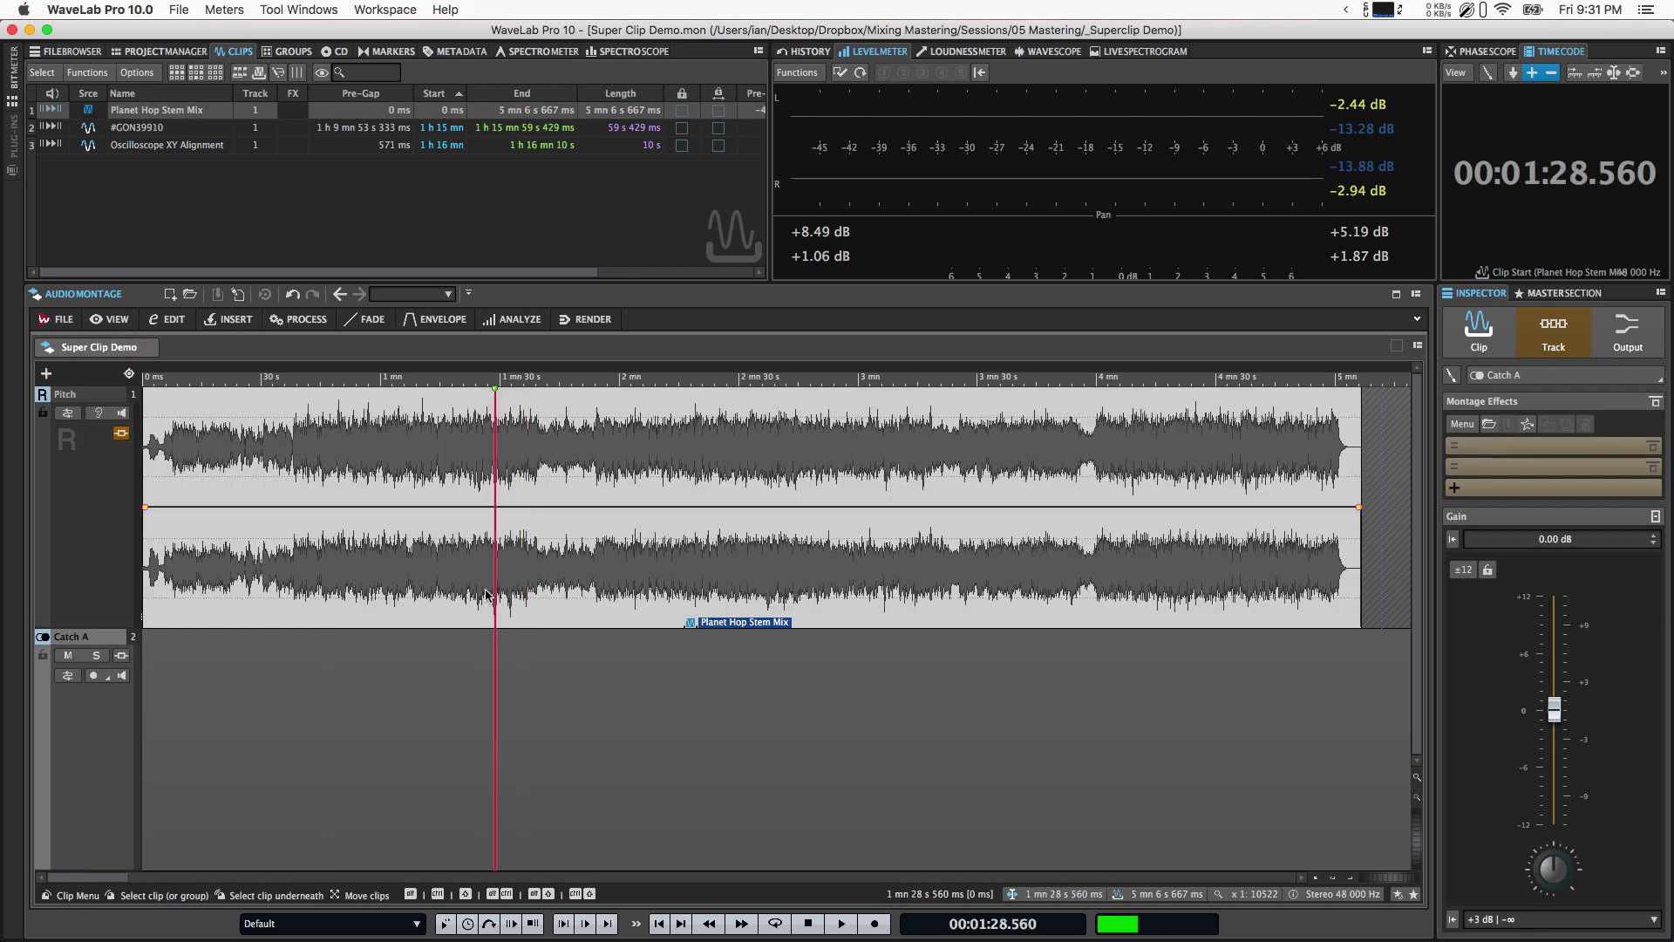
Open the clip's source sub-montage, go back to Super Clip Demo, and reopen it.
{"action": "double_click", "coordinate": [373, 390]}
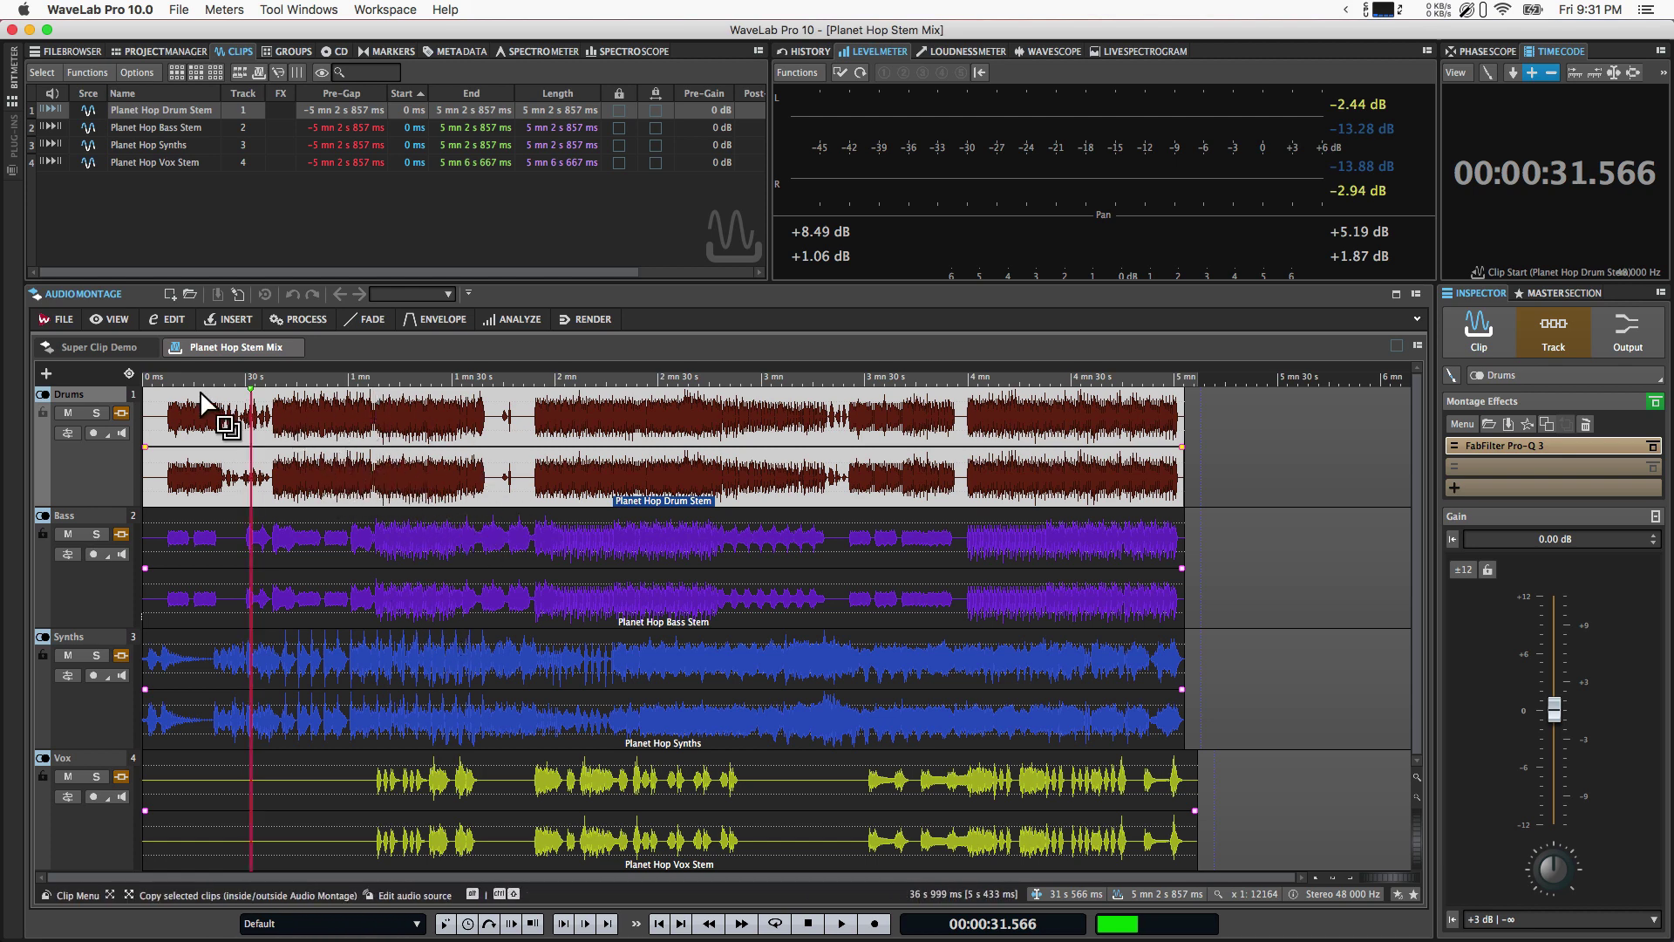
{"action": "left_click", "coordinate": [99, 347]}
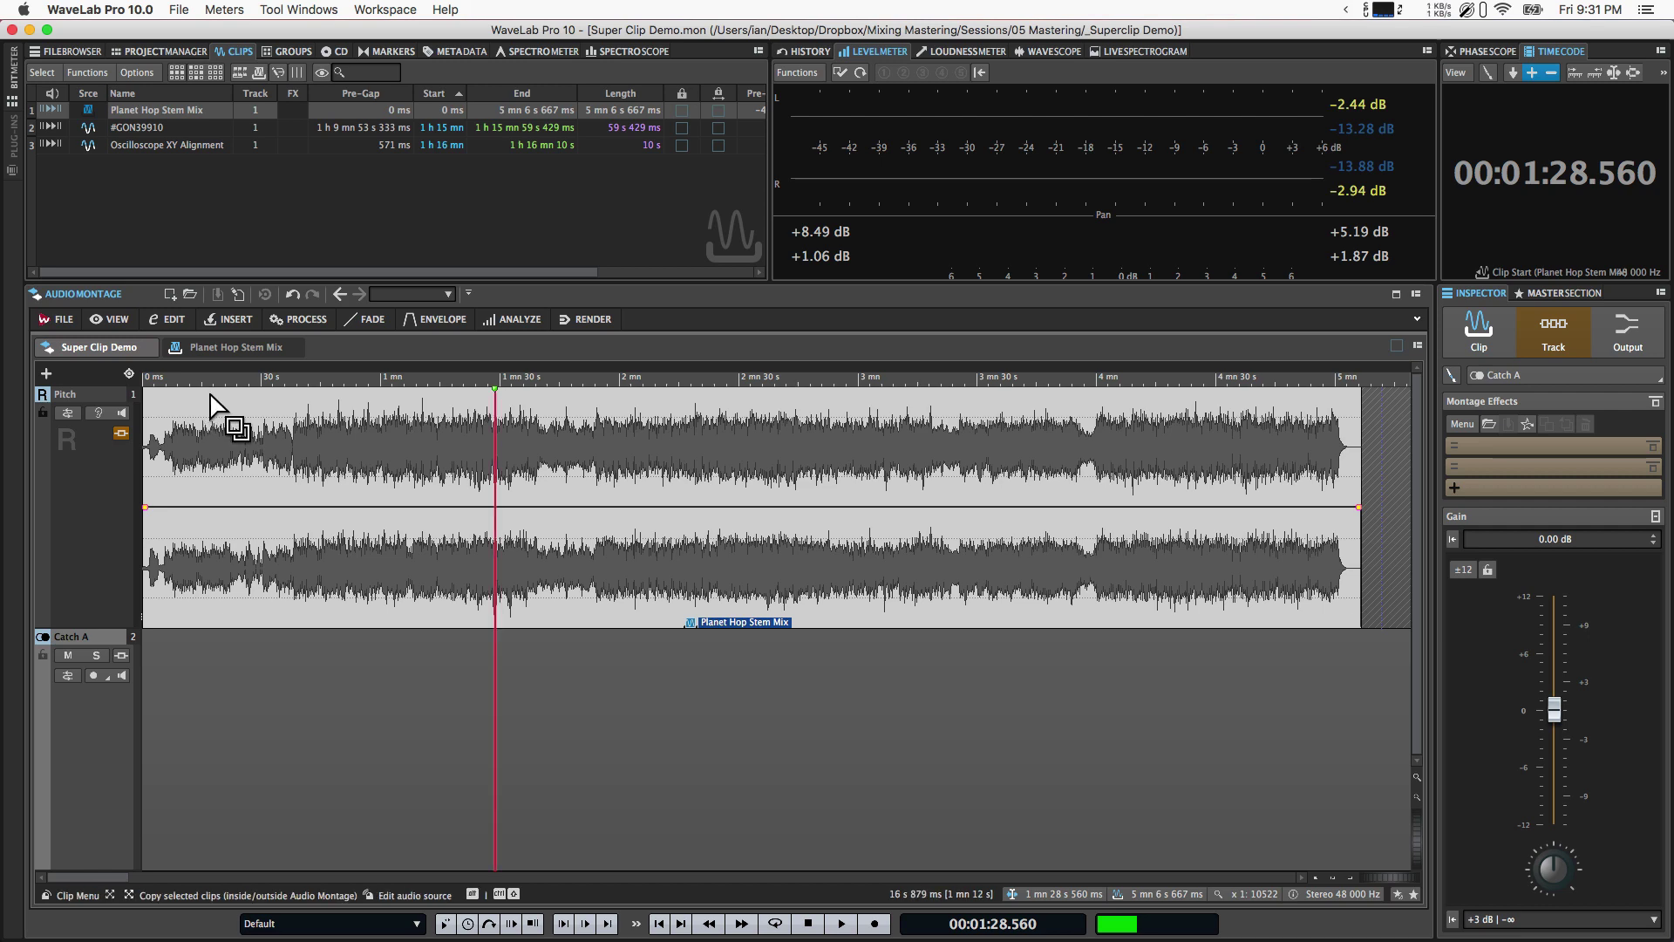
{"action": "double_click", "coordinate": [218, 410]}
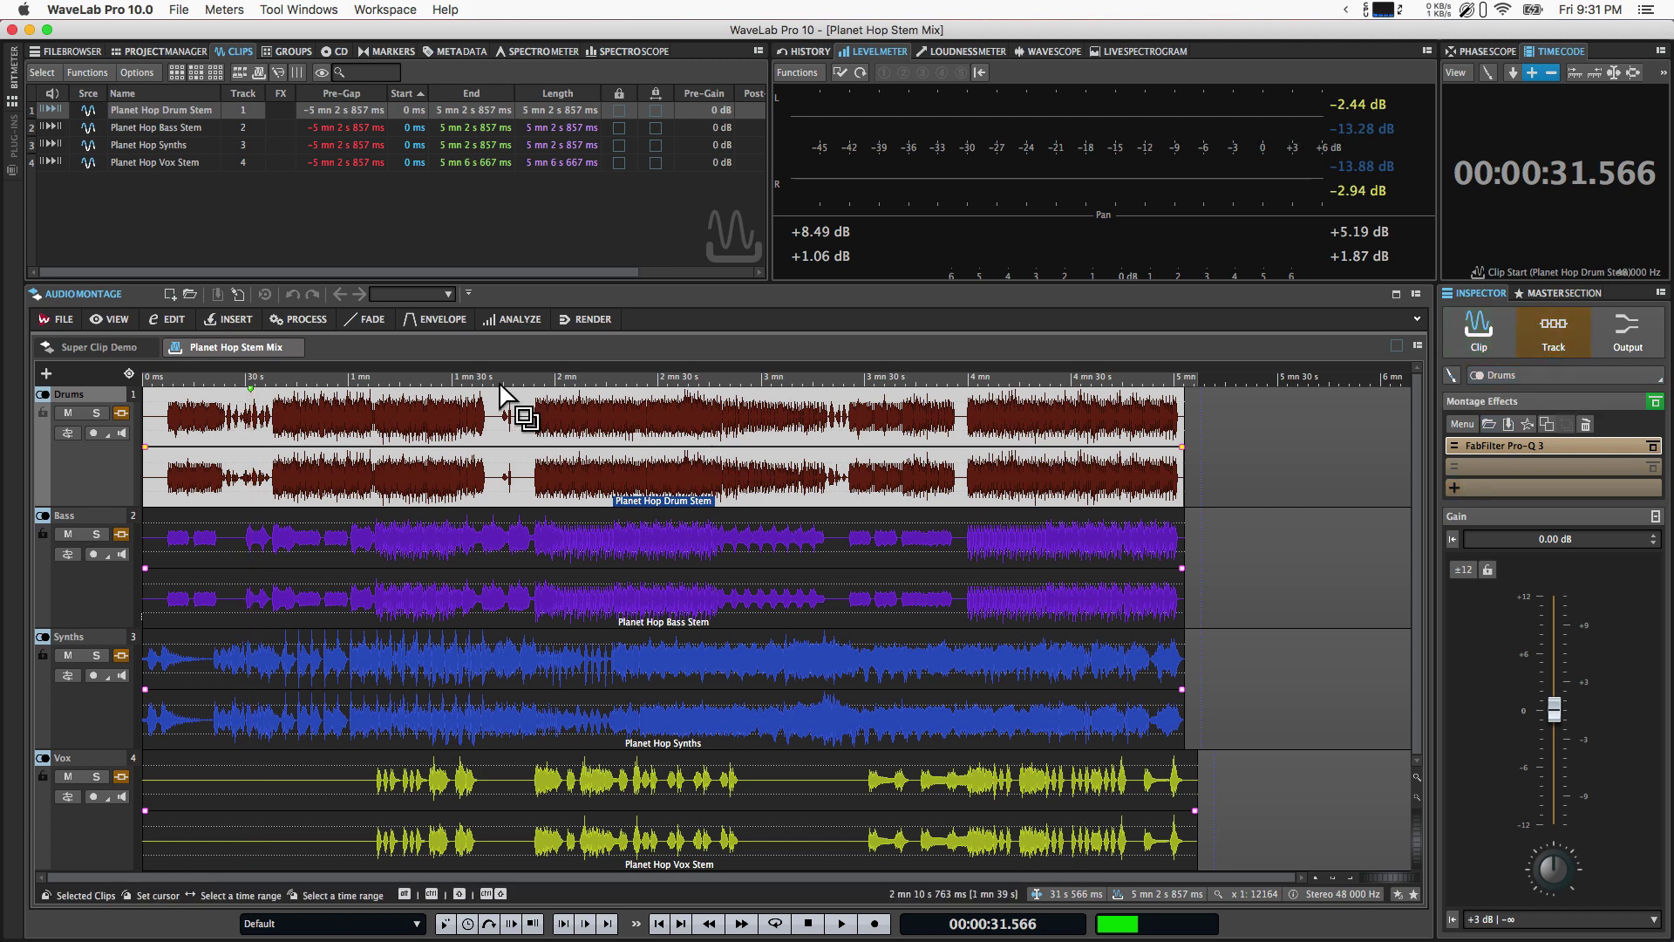
{"action": "left_click", "coordinate": [98, 597]}
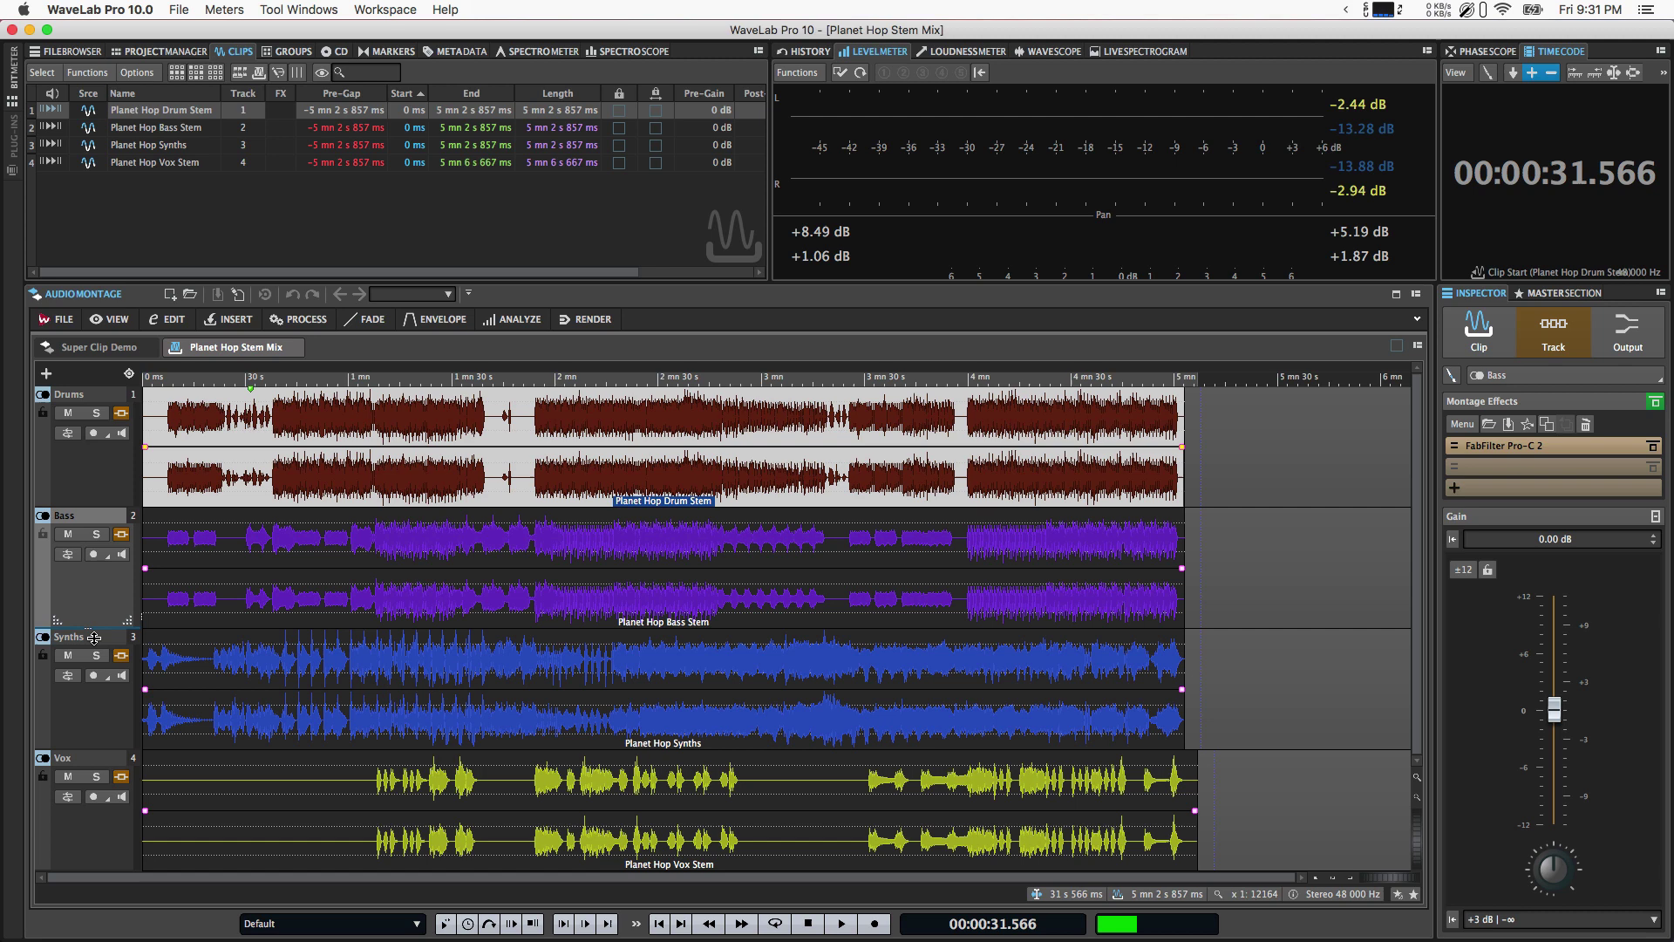
{"action": "left_click", "coordinate": [84, 696]}
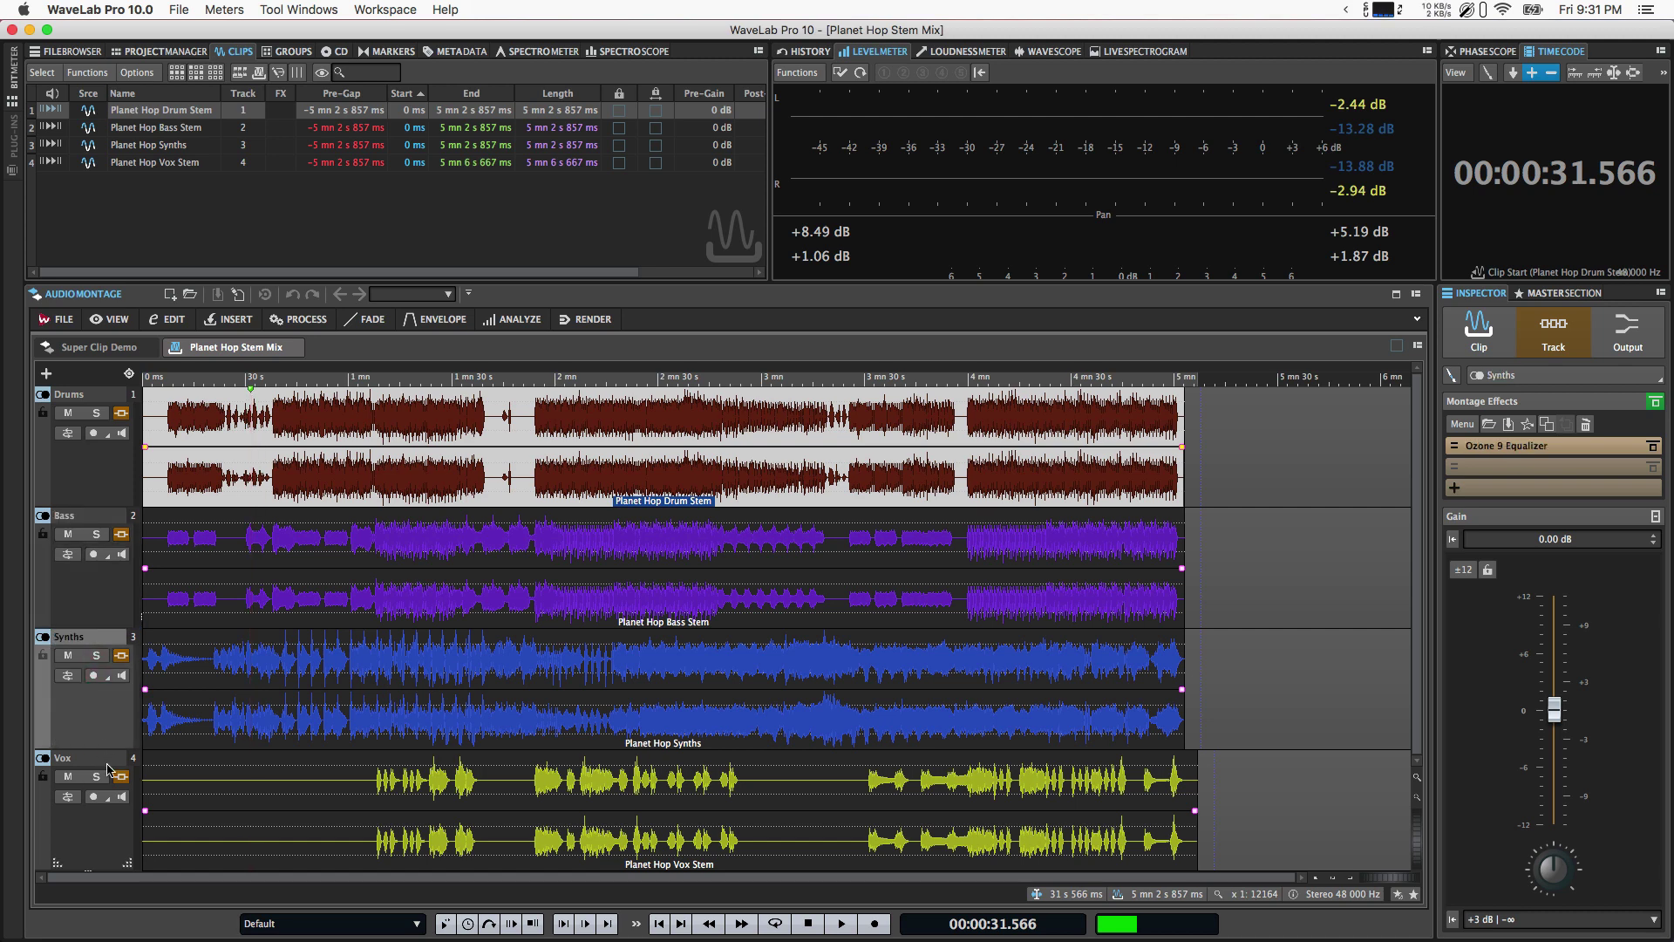
{"action": "left_click", "coordinate": [93, 837]}
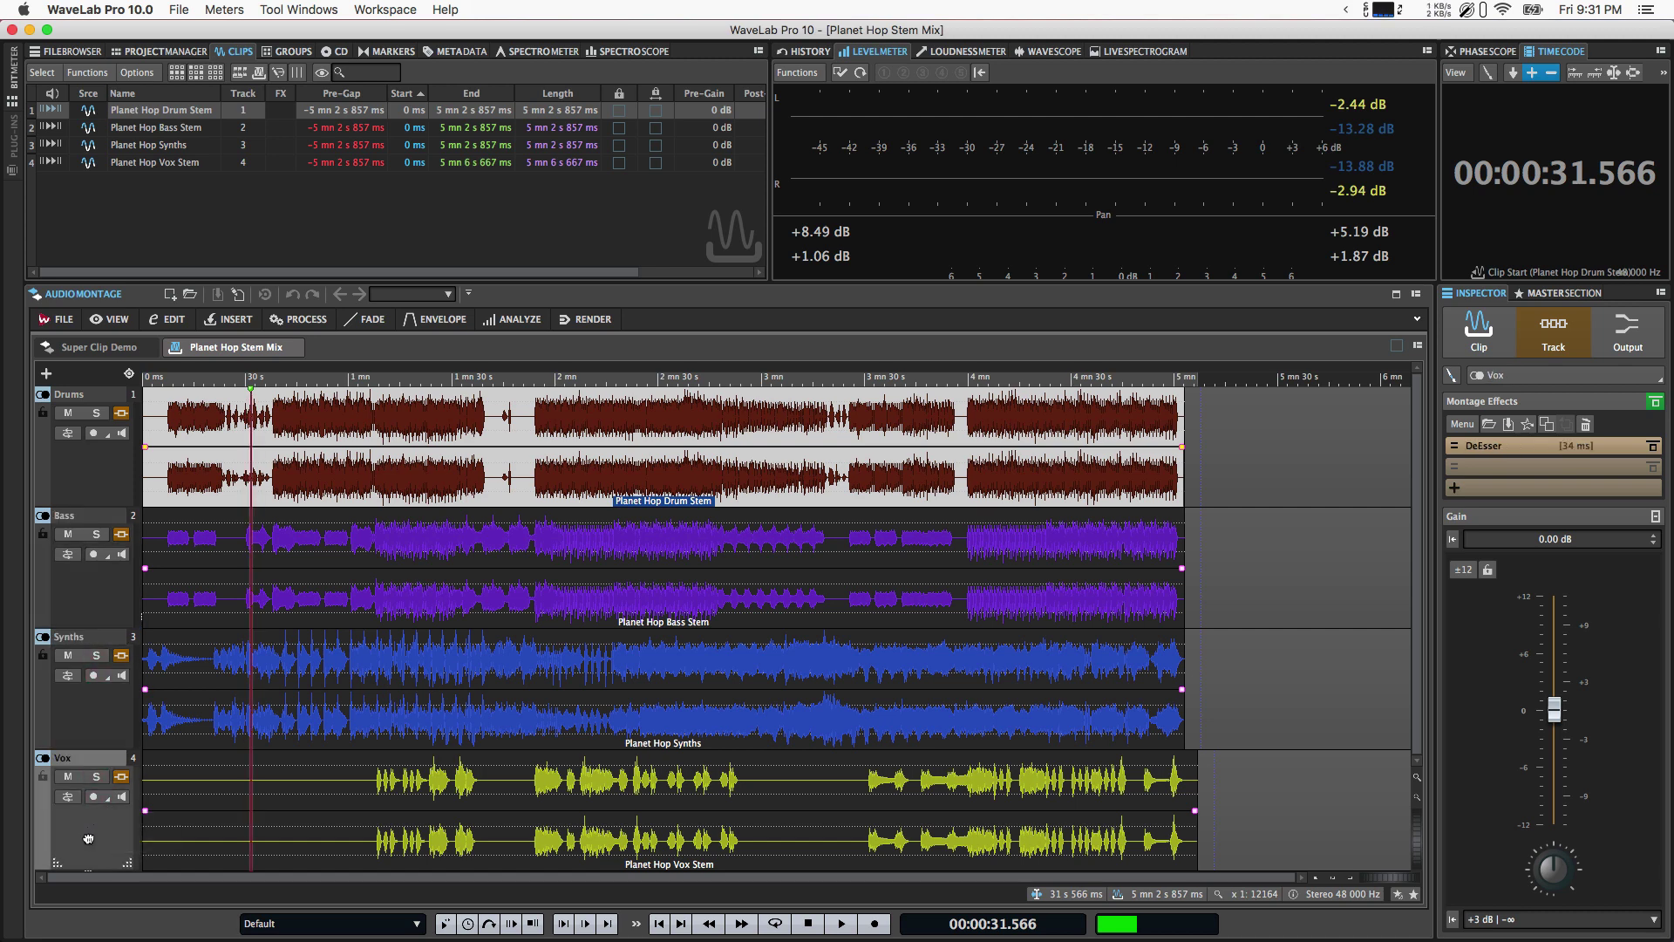
Mute the Bass stem in the sub-montage, then return to the Super Clip Demo montage.
{"action": "left_click", "coordinate": [72, 535]}
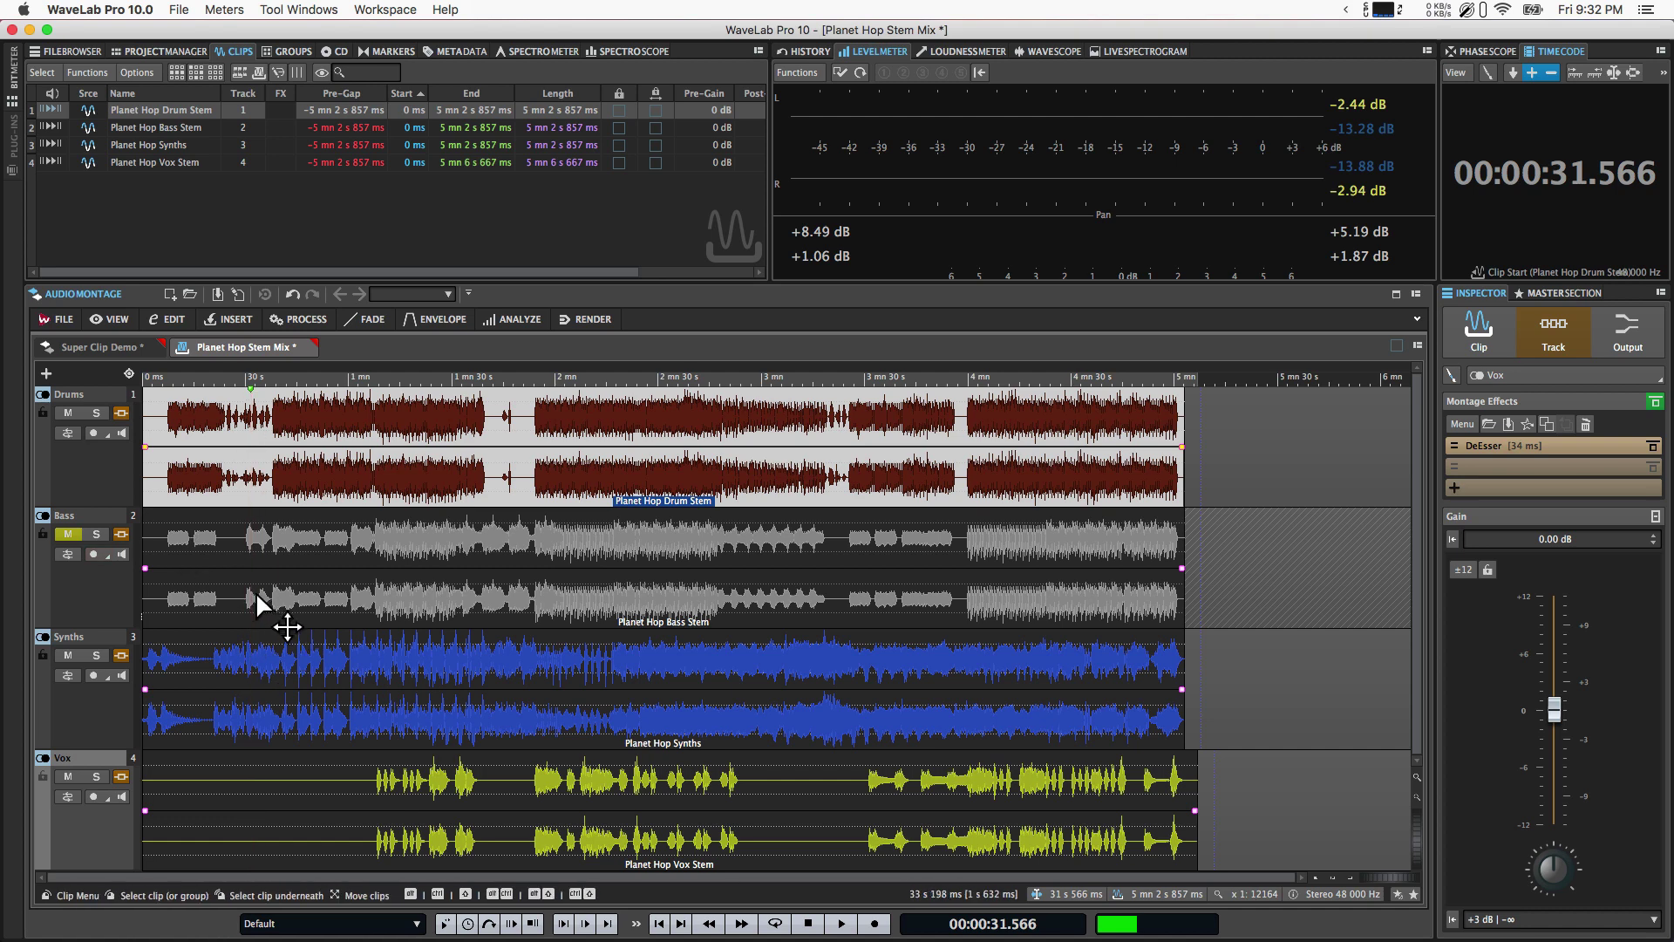
{"action": "left_click", "coordinate": [126, 349]}
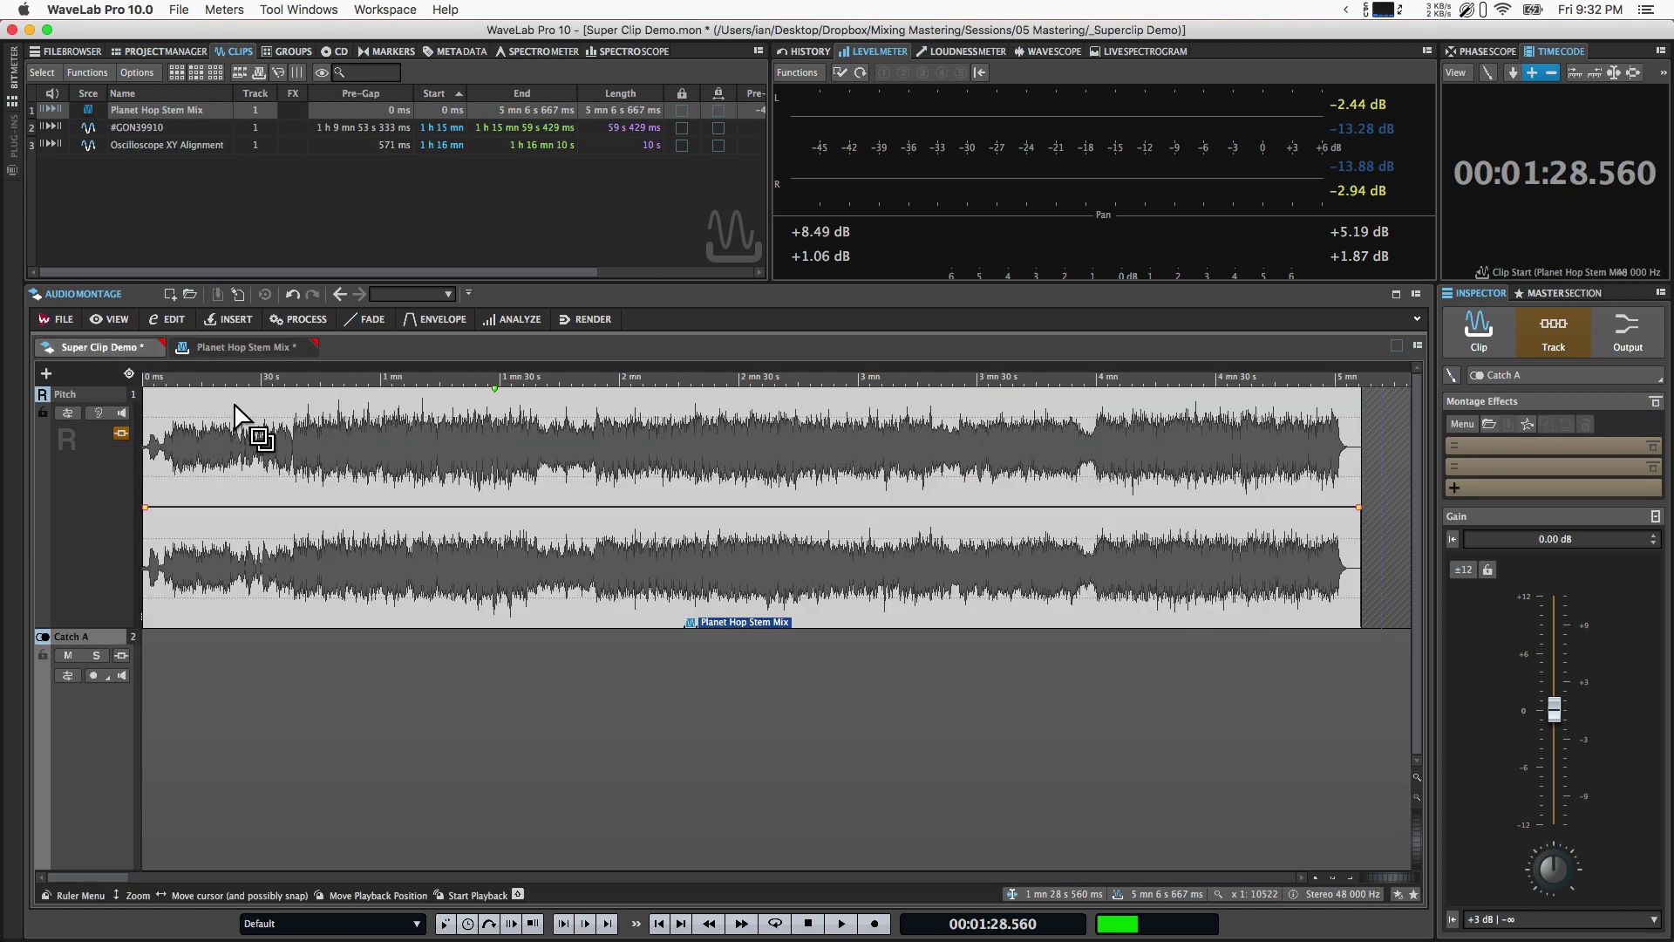
{"action": "left_click", "coordinate": [253, 348]}
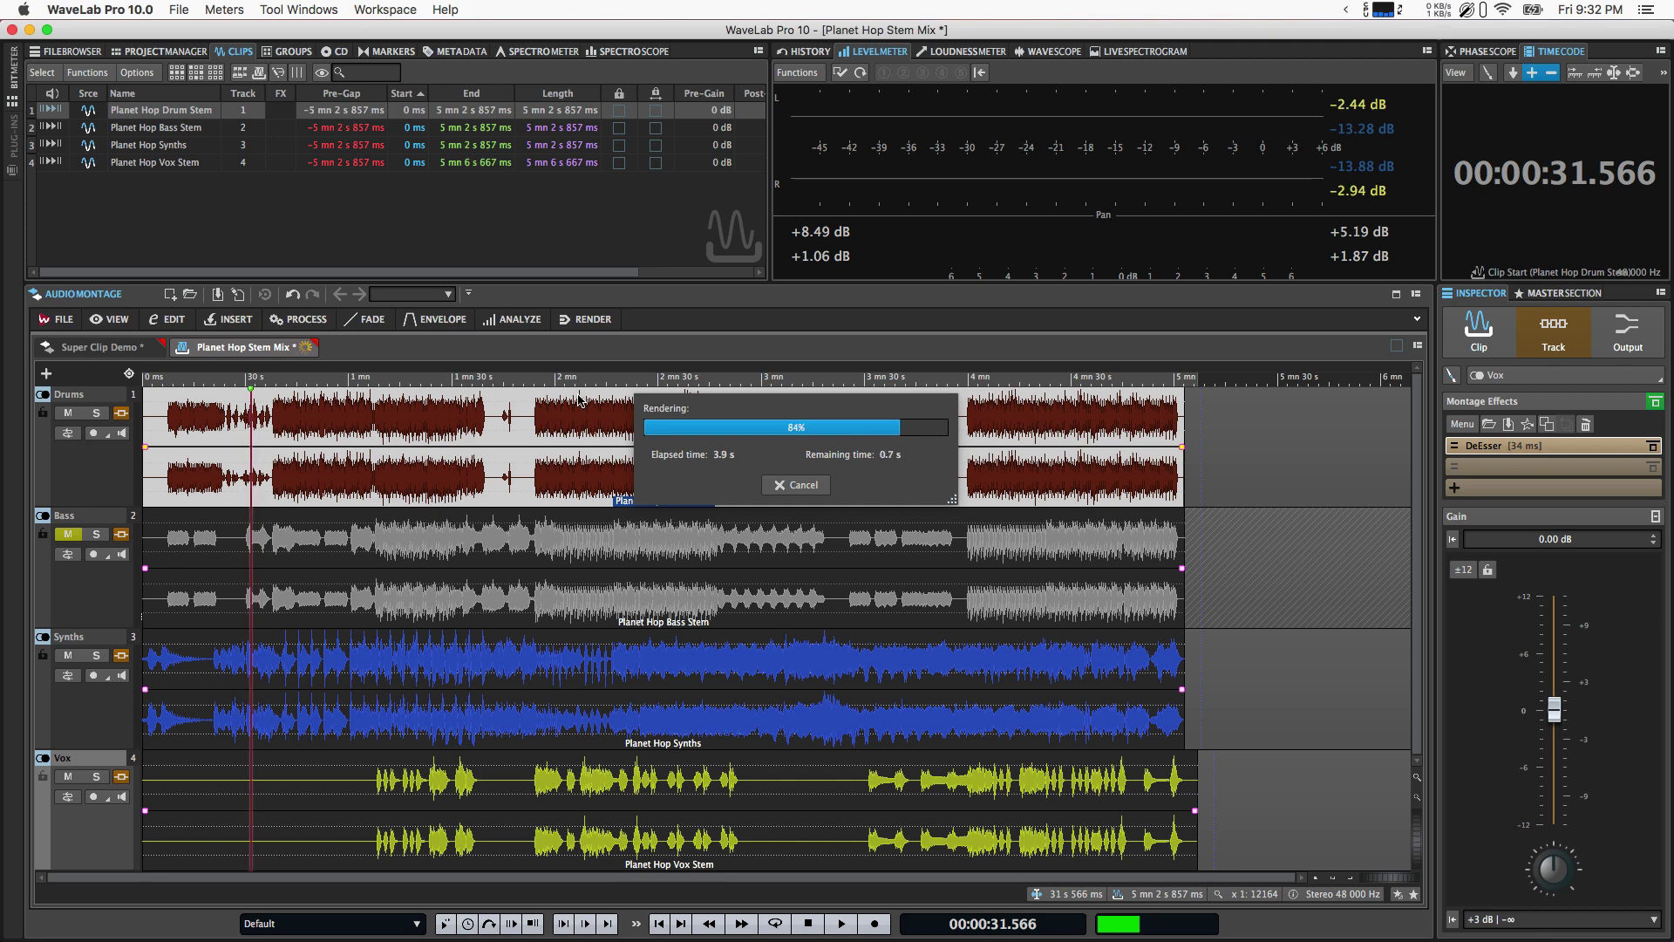
{"action": "left_click", "coordinate": [99, 348]}
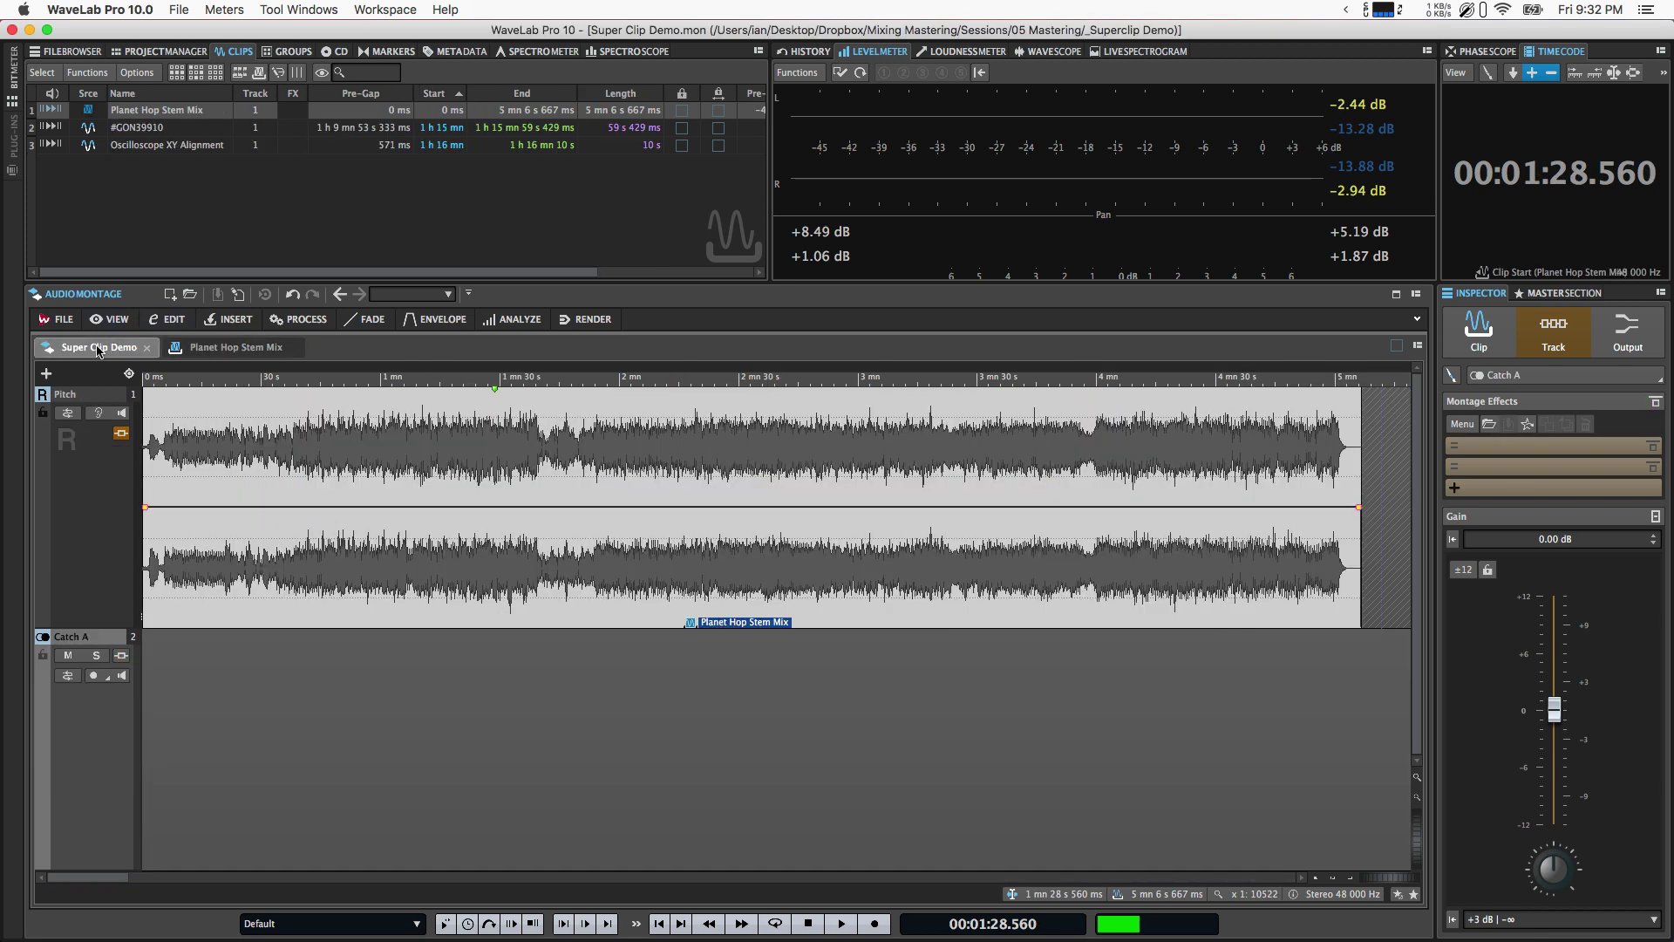
Play the re-rendered super clip from about 0:58, then stop playback.
{"action": "left_click", "coordinate": [375, 605]}
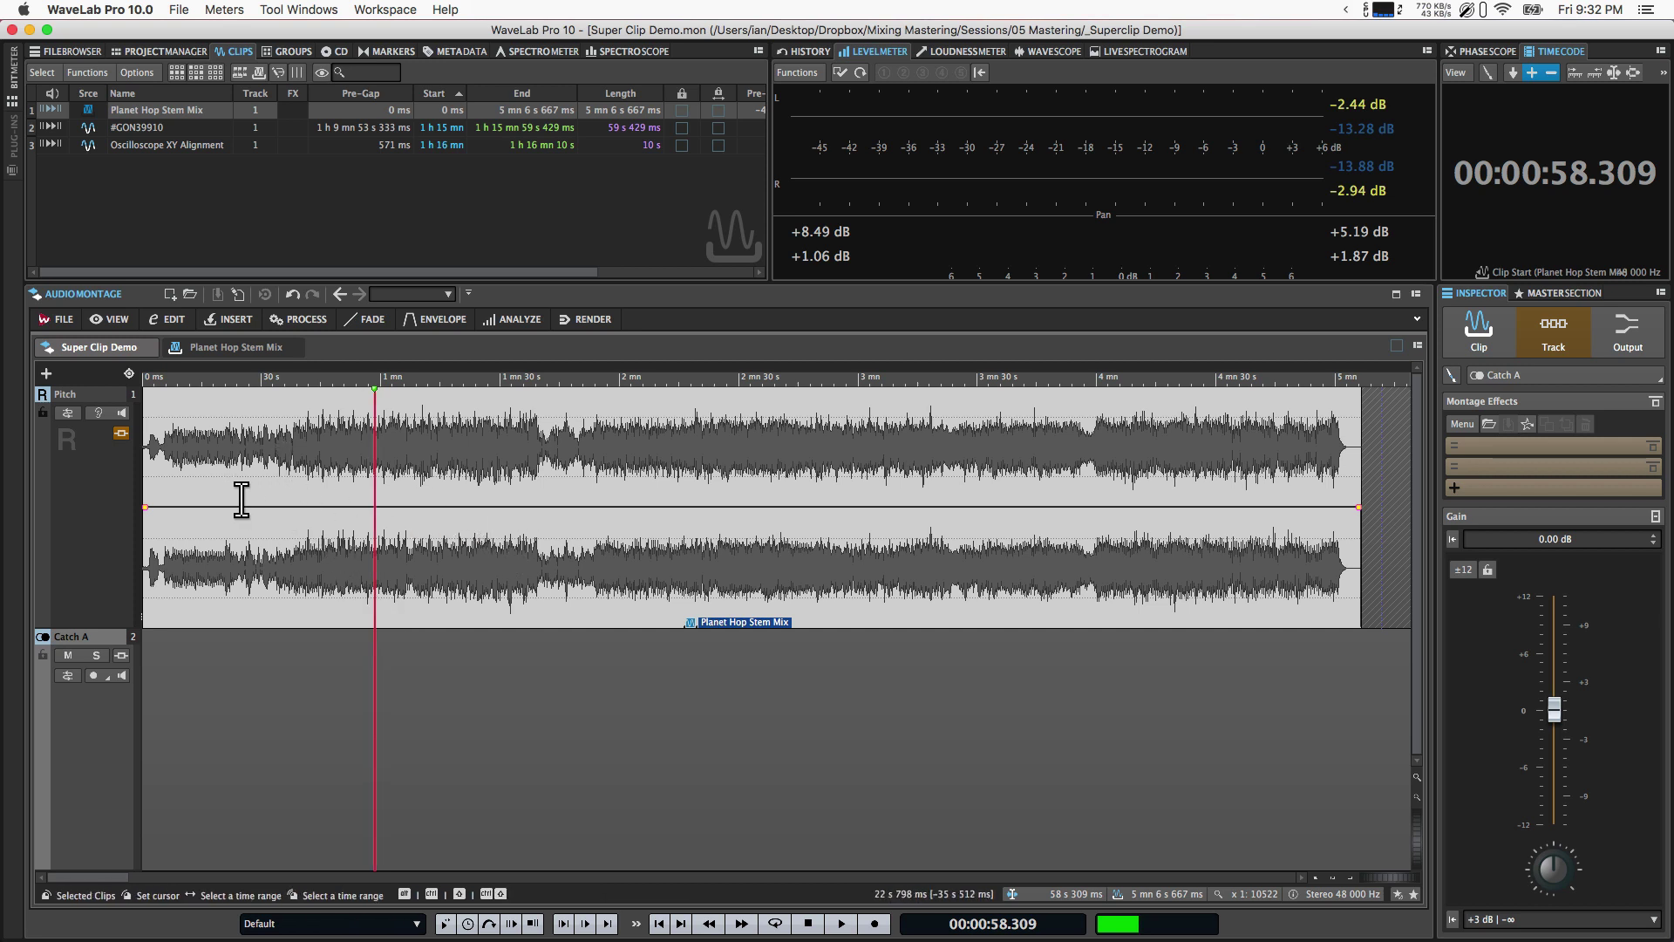
{"action": "key", "text": "space"}
{"action": "key", "text": "space"}
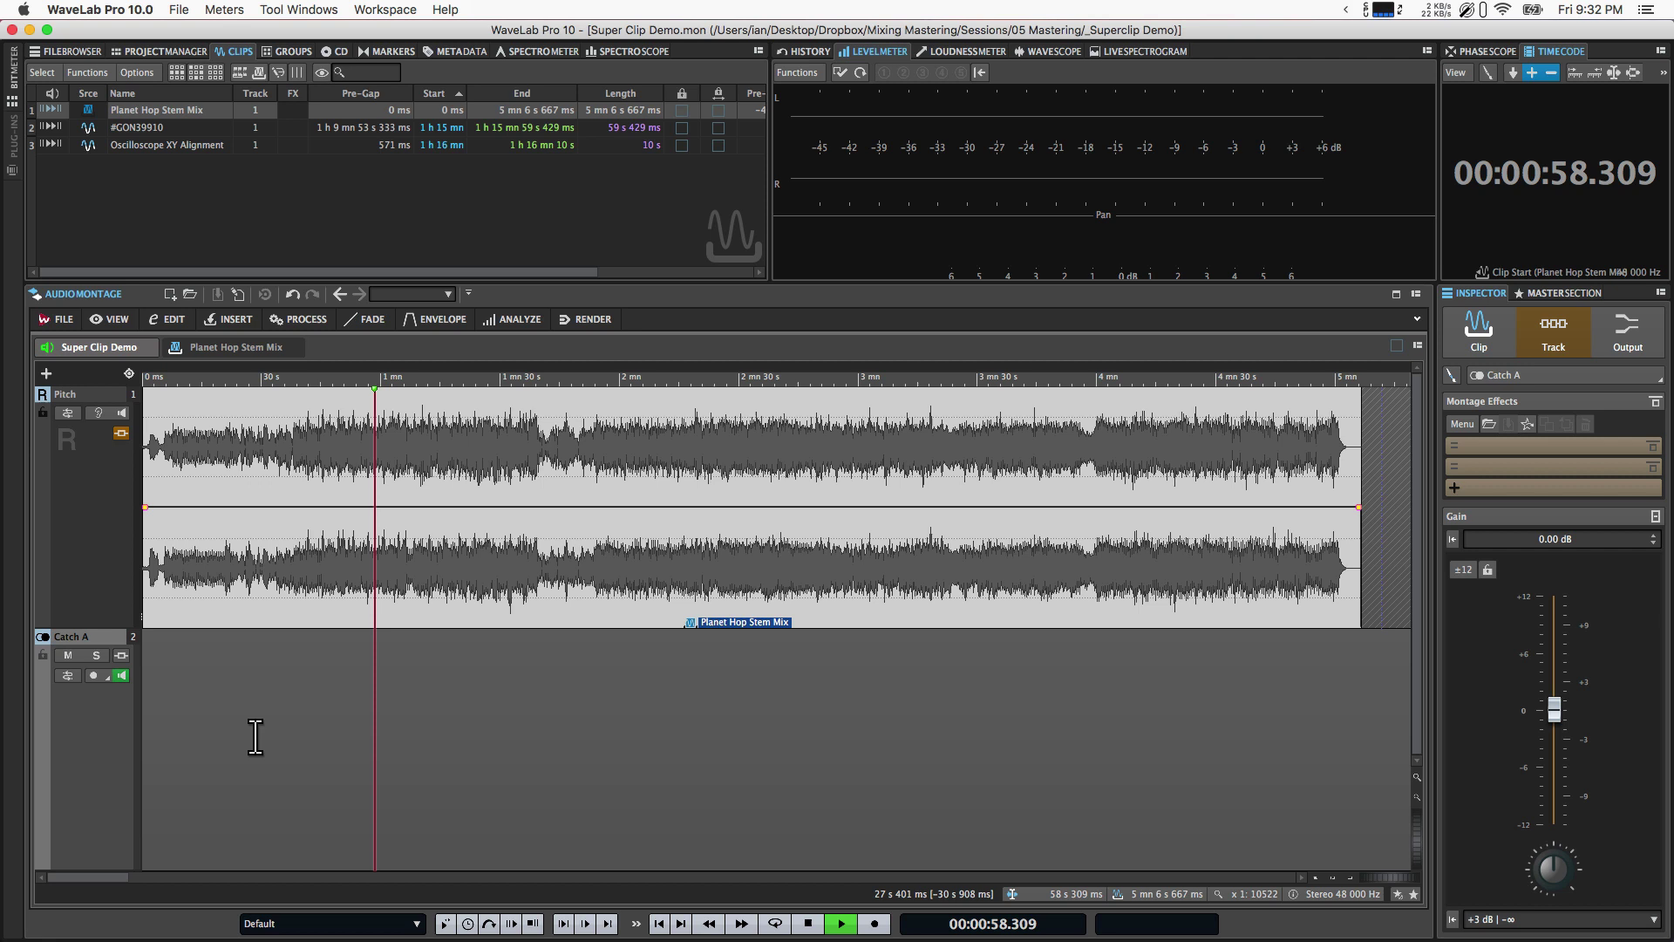
{"action": "key", "text": "space"}
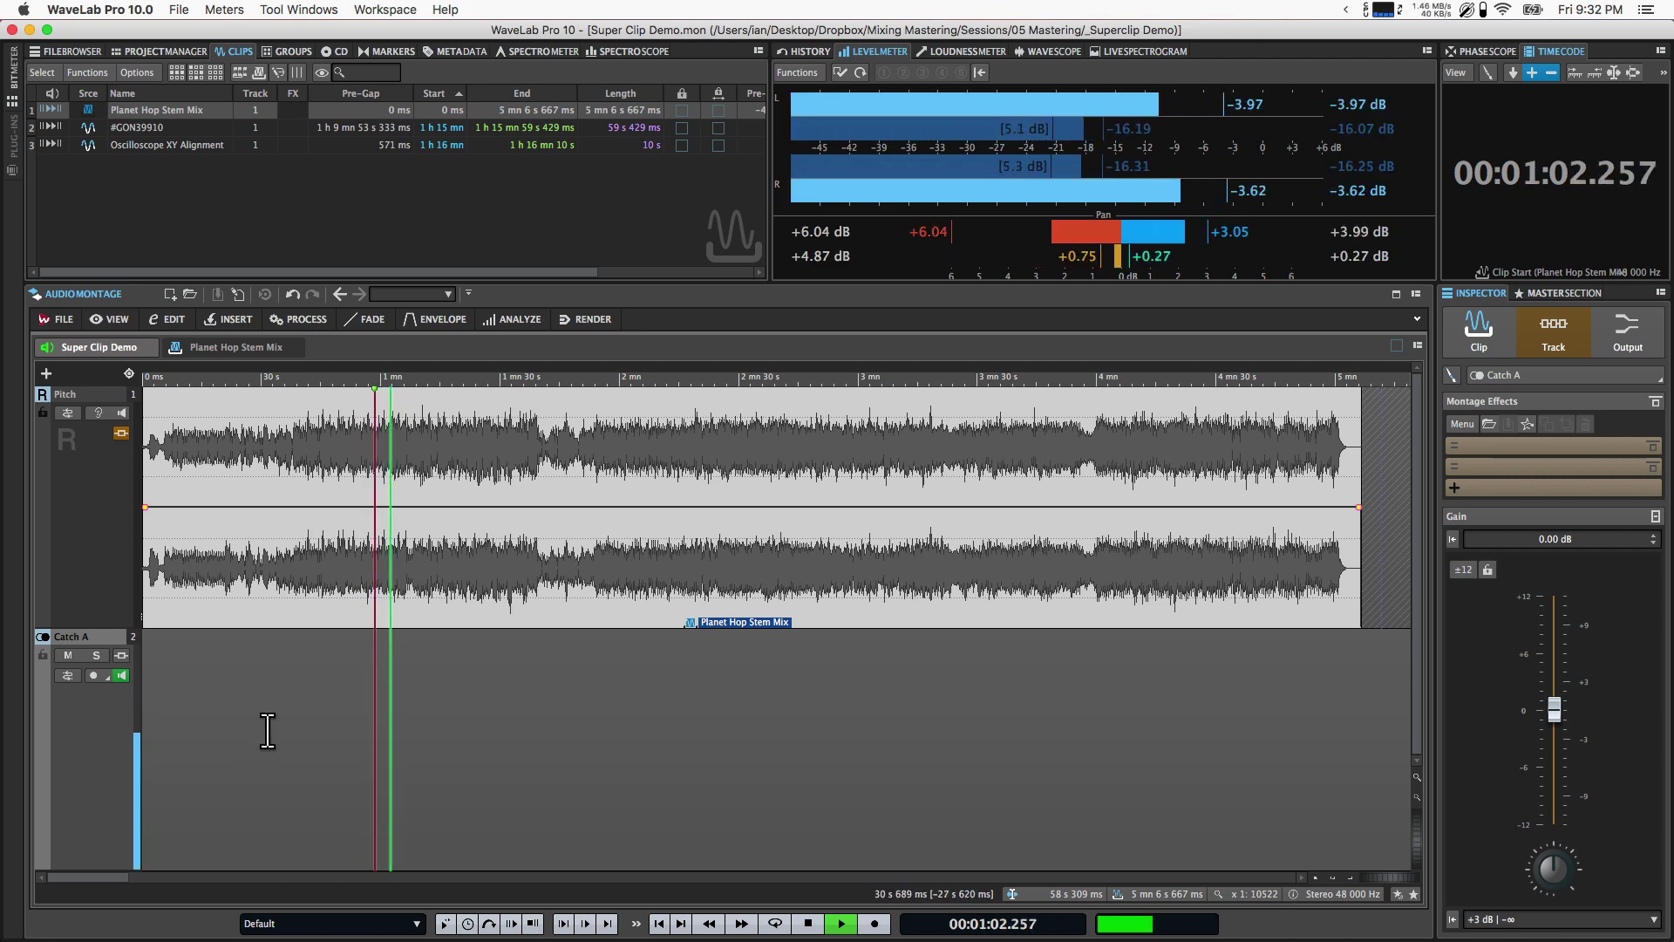
{"action": "key", "text": "space"}
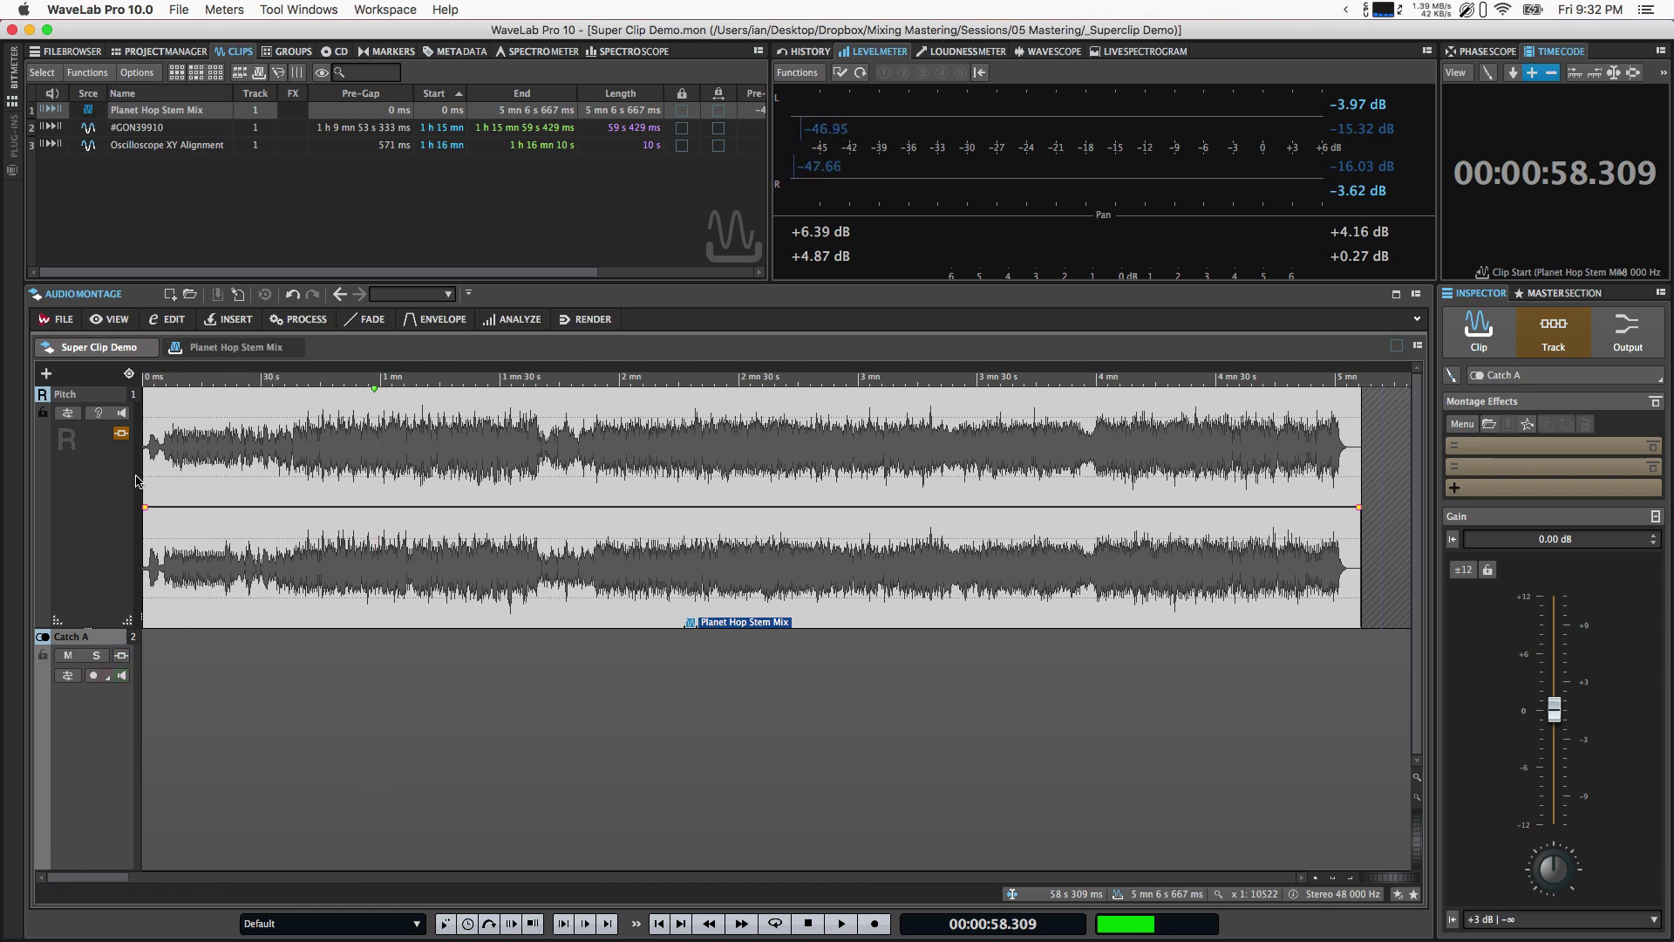
Unmute the Bass stem, make the Drums track taller, and place the cursor at 1:53.784.
{"action": "left_click", "coordinate": [214, 354]}
{"action": "left_click", "coordinate": [330, 487]}
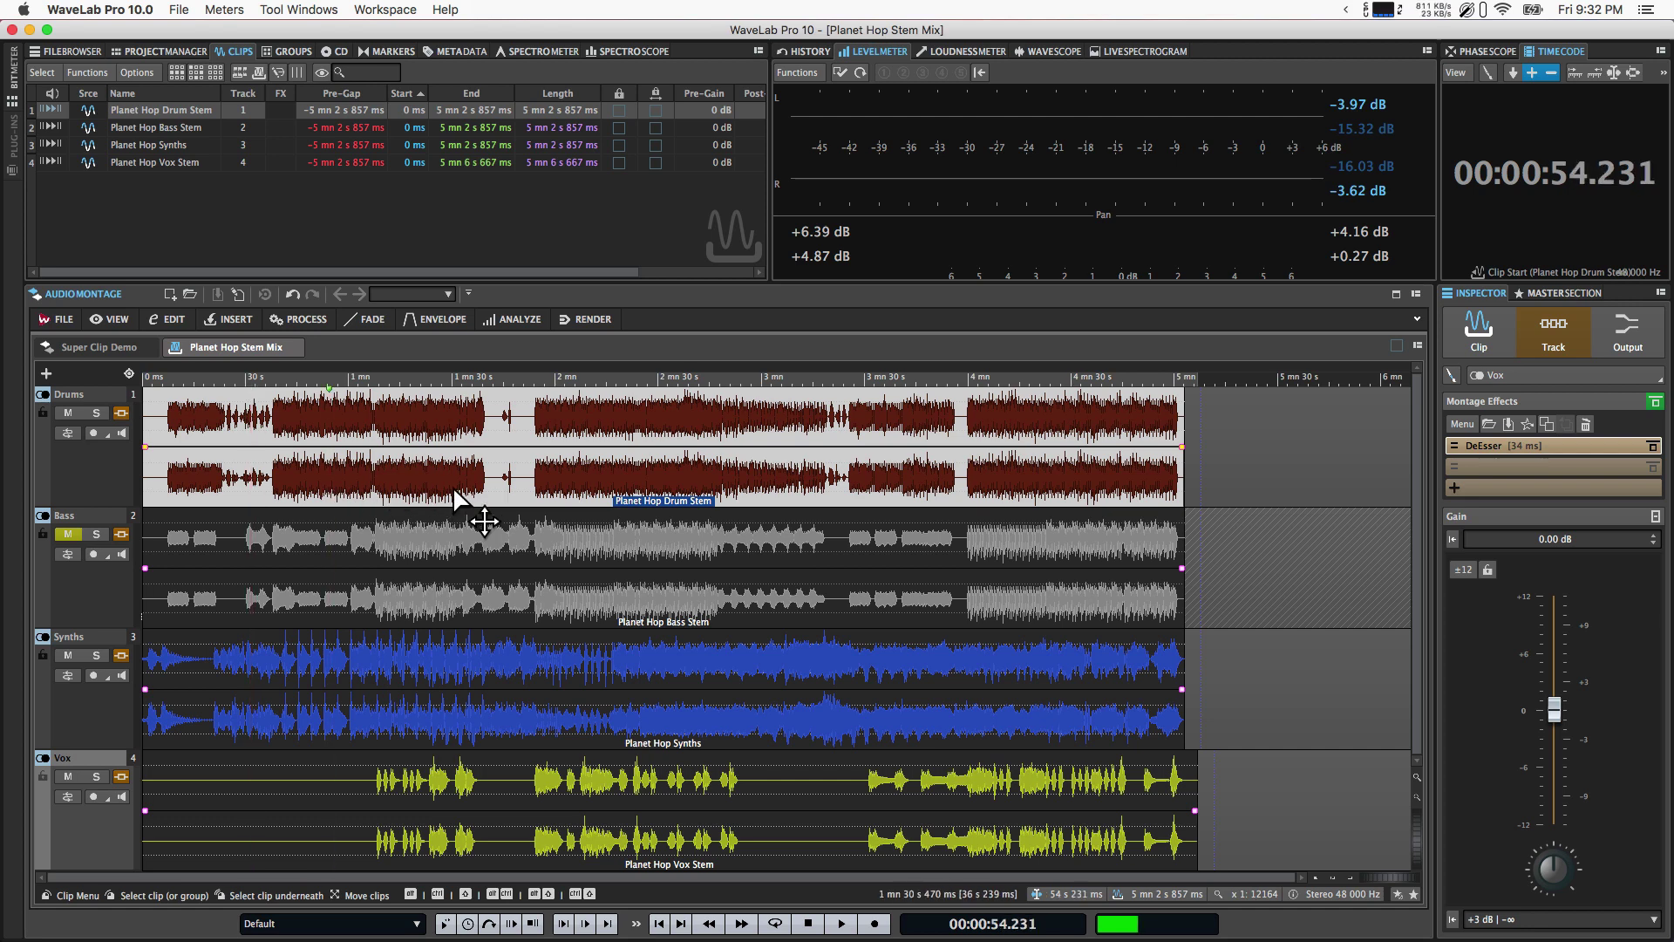
{"action": "left_click", "coordinate": [68, 535]}
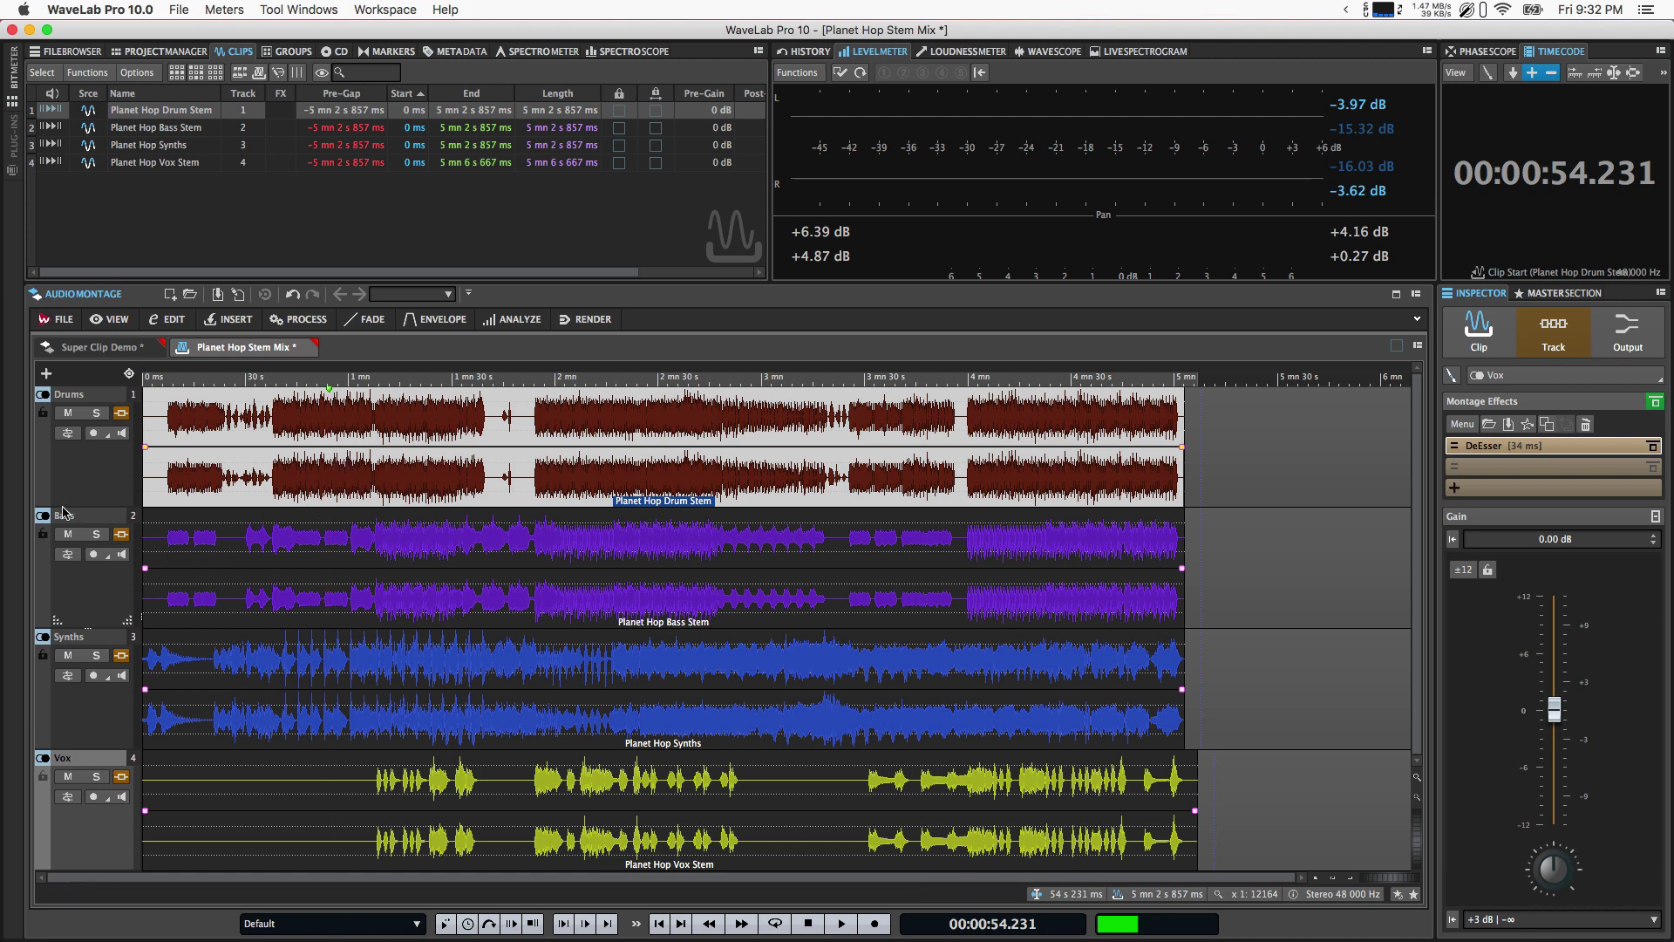
{"action": "left_click_drag", "start_coordinate": [127, 499], "coordinate": [126, 626]}
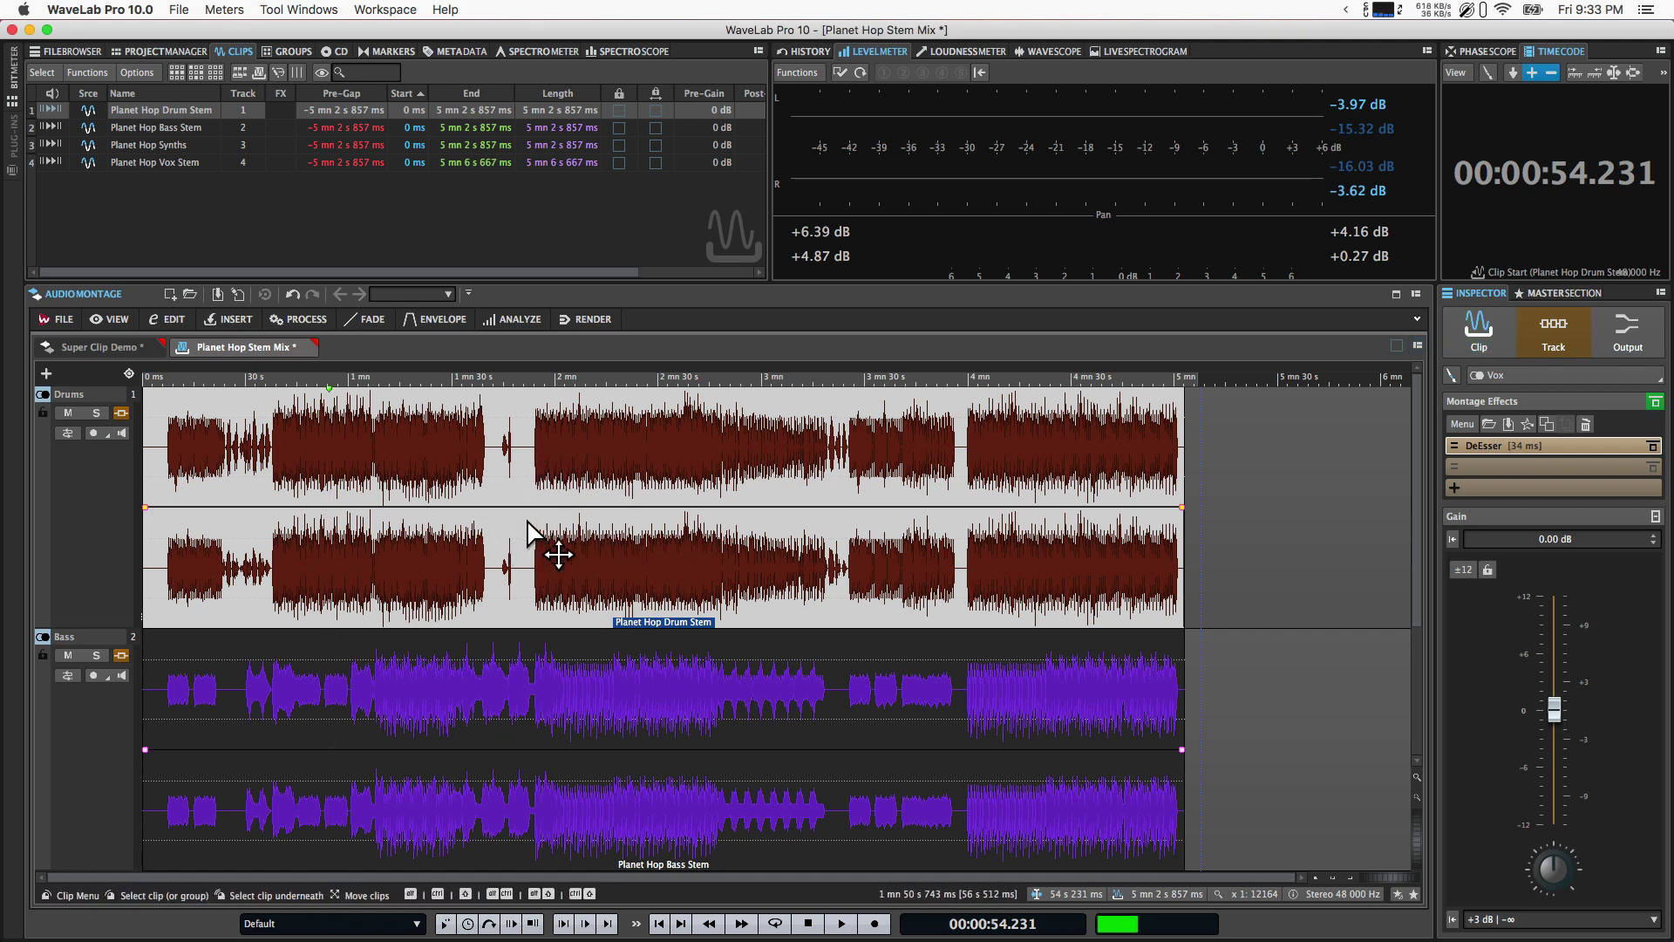
{"action": "left_click", "coordinate": [536, 471]}
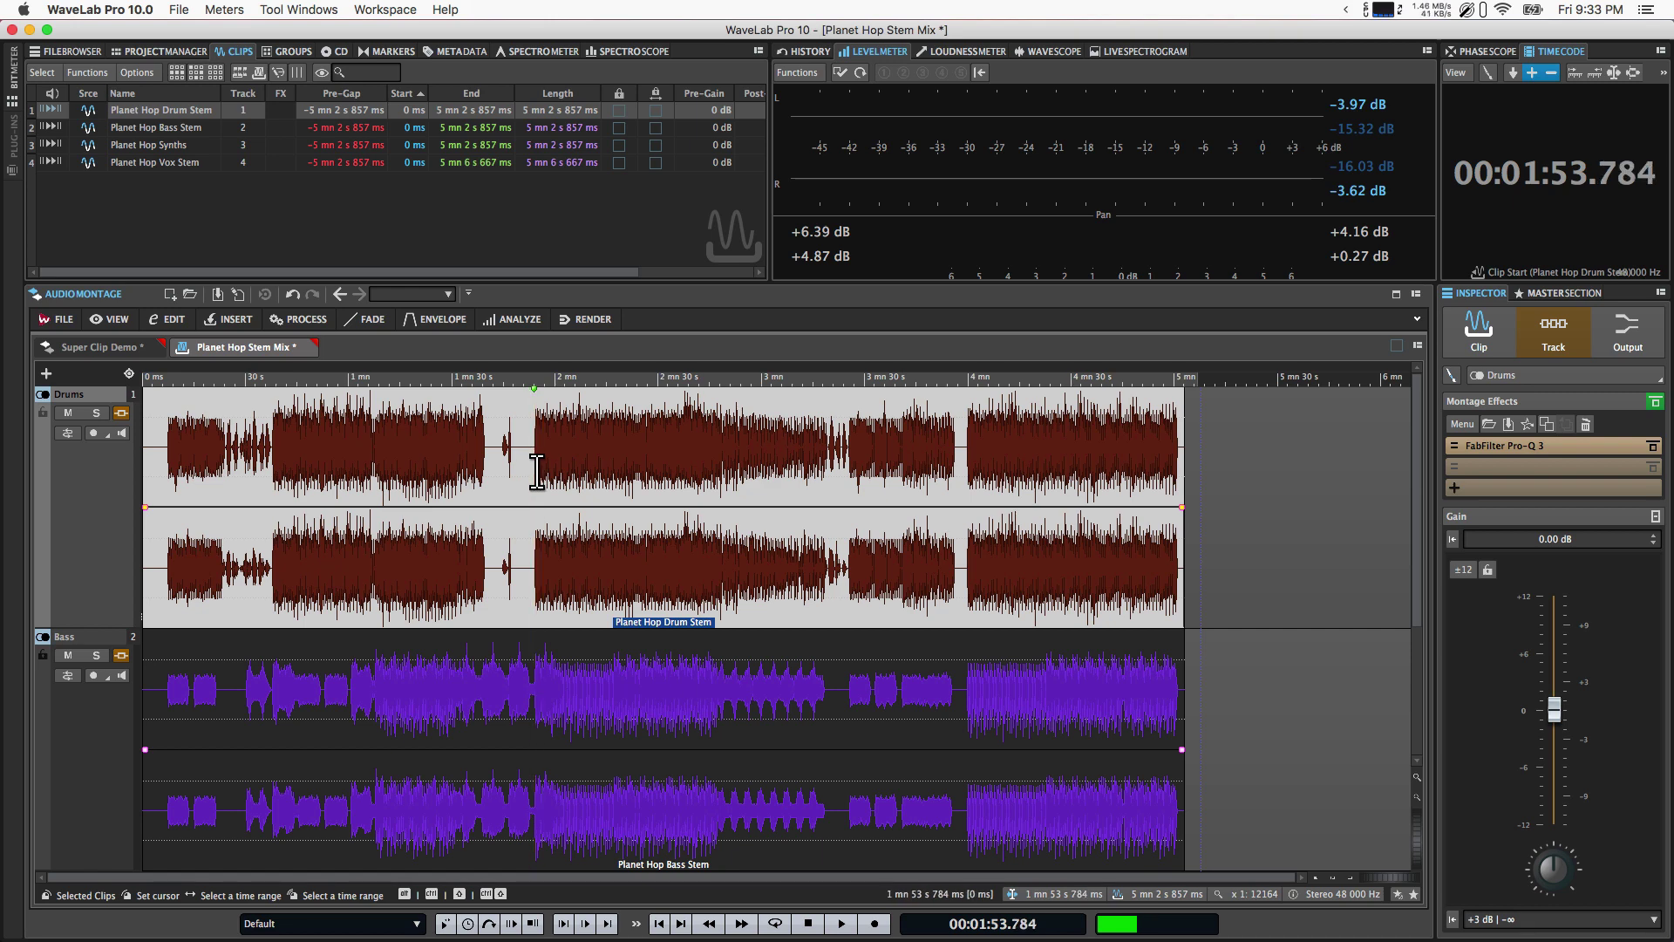
Split the drum clip at 1:53.784 and 2:48.269, then select the middle section.
{"action": "key", "text": "s"}
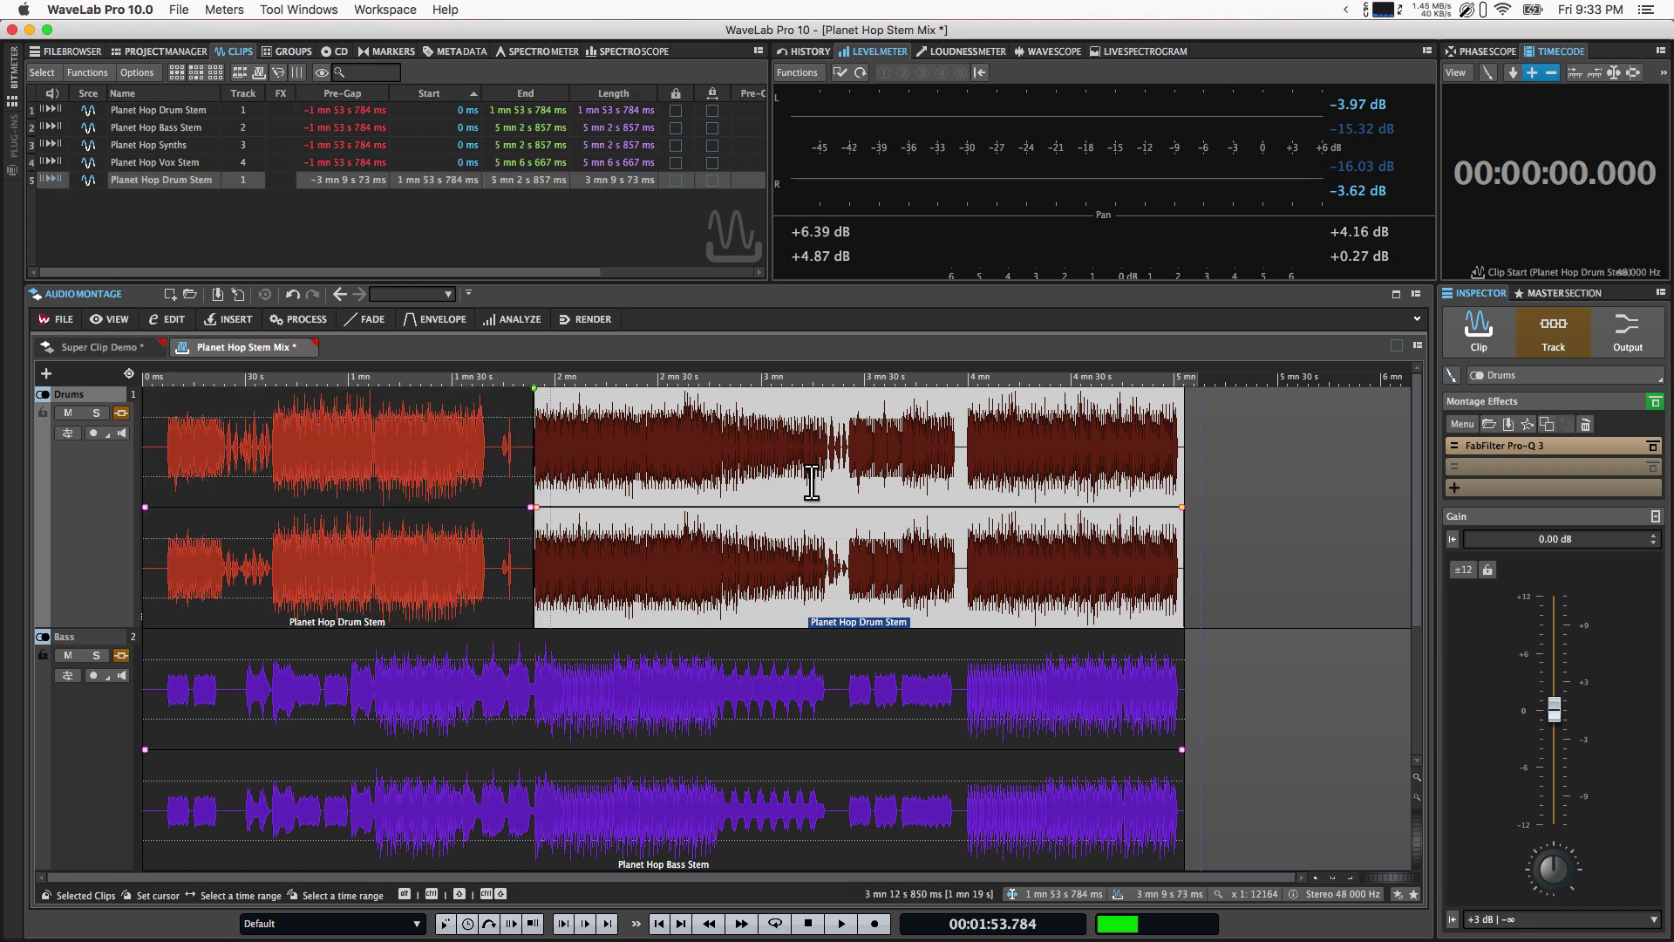
{"action": "left_click", "coordinate": [723, 477]}
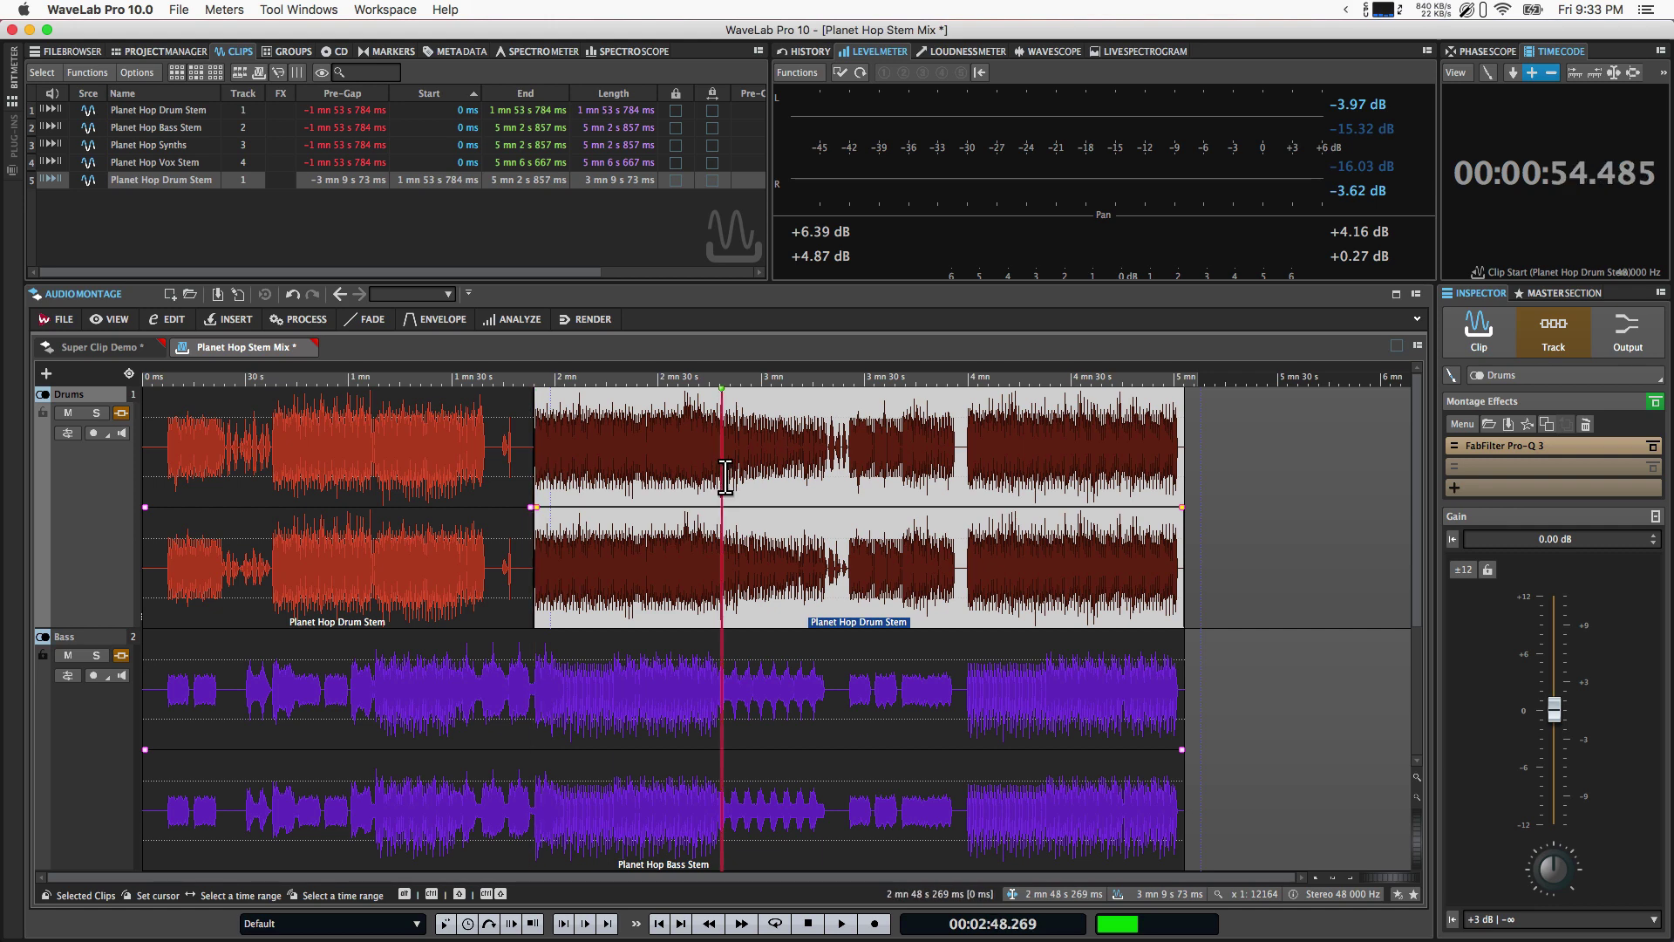
{"action": "key", "text": "s"}
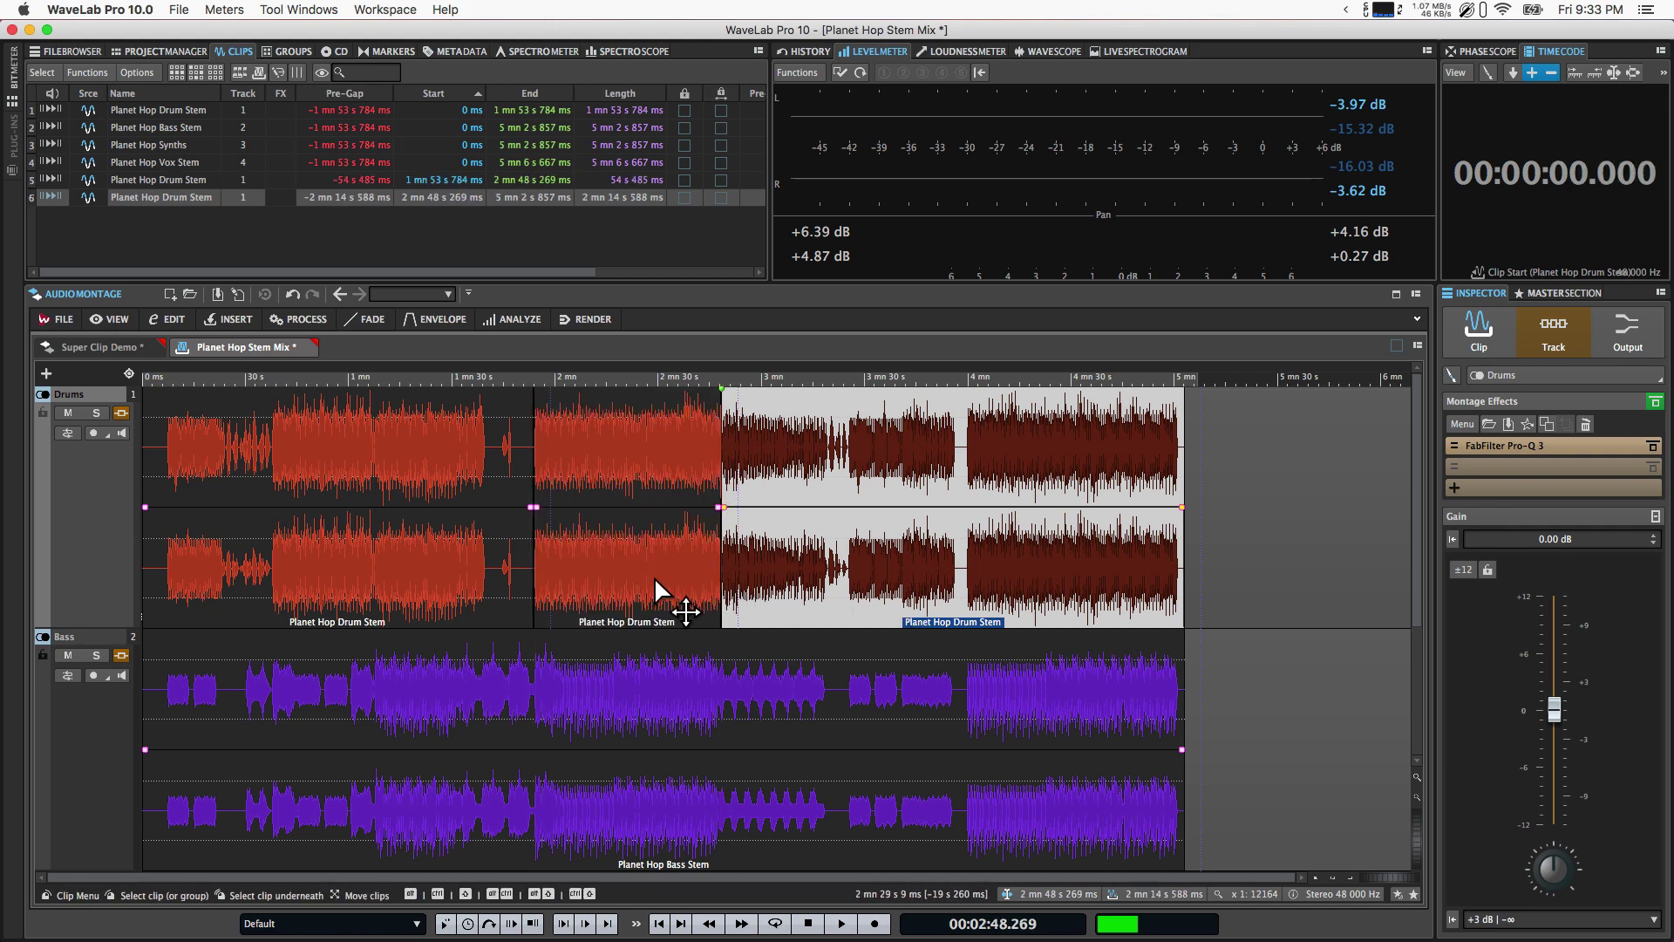
{"action": "left_click", "coordinate": [654, 577]}
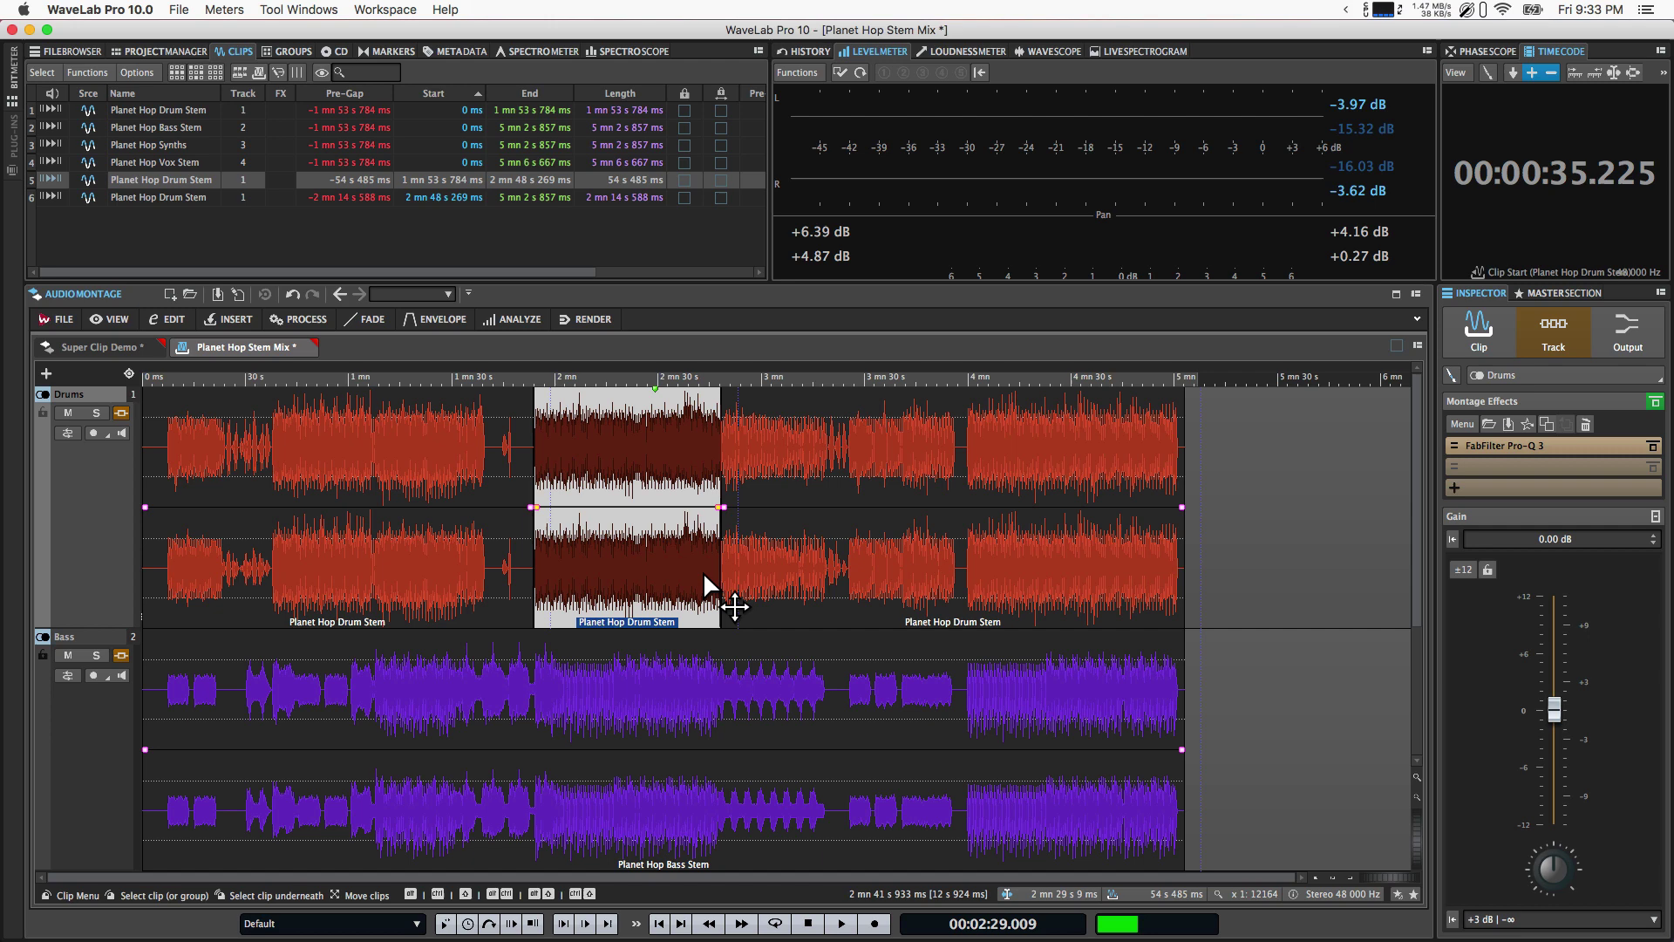
{"action": "left_click", "coordinate": [650, 589]}
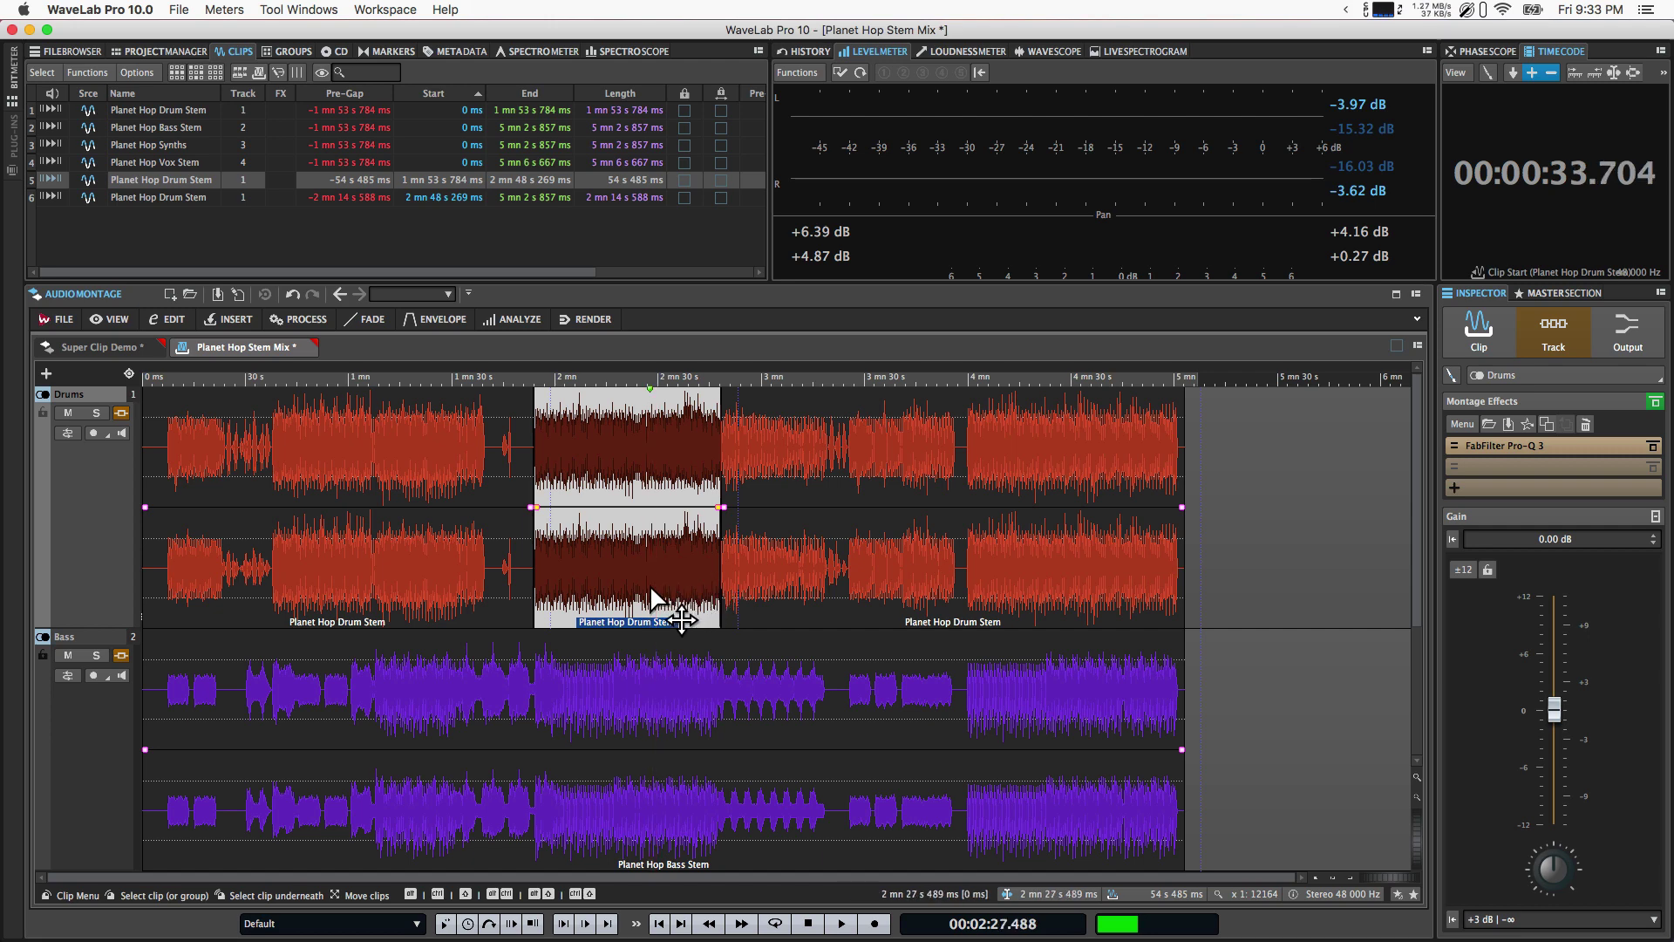
Add MSED 3.0 as a clip effect on the middle drum clip and close its window.
{"action": "left_click", "coordinate": [1474, 346]}
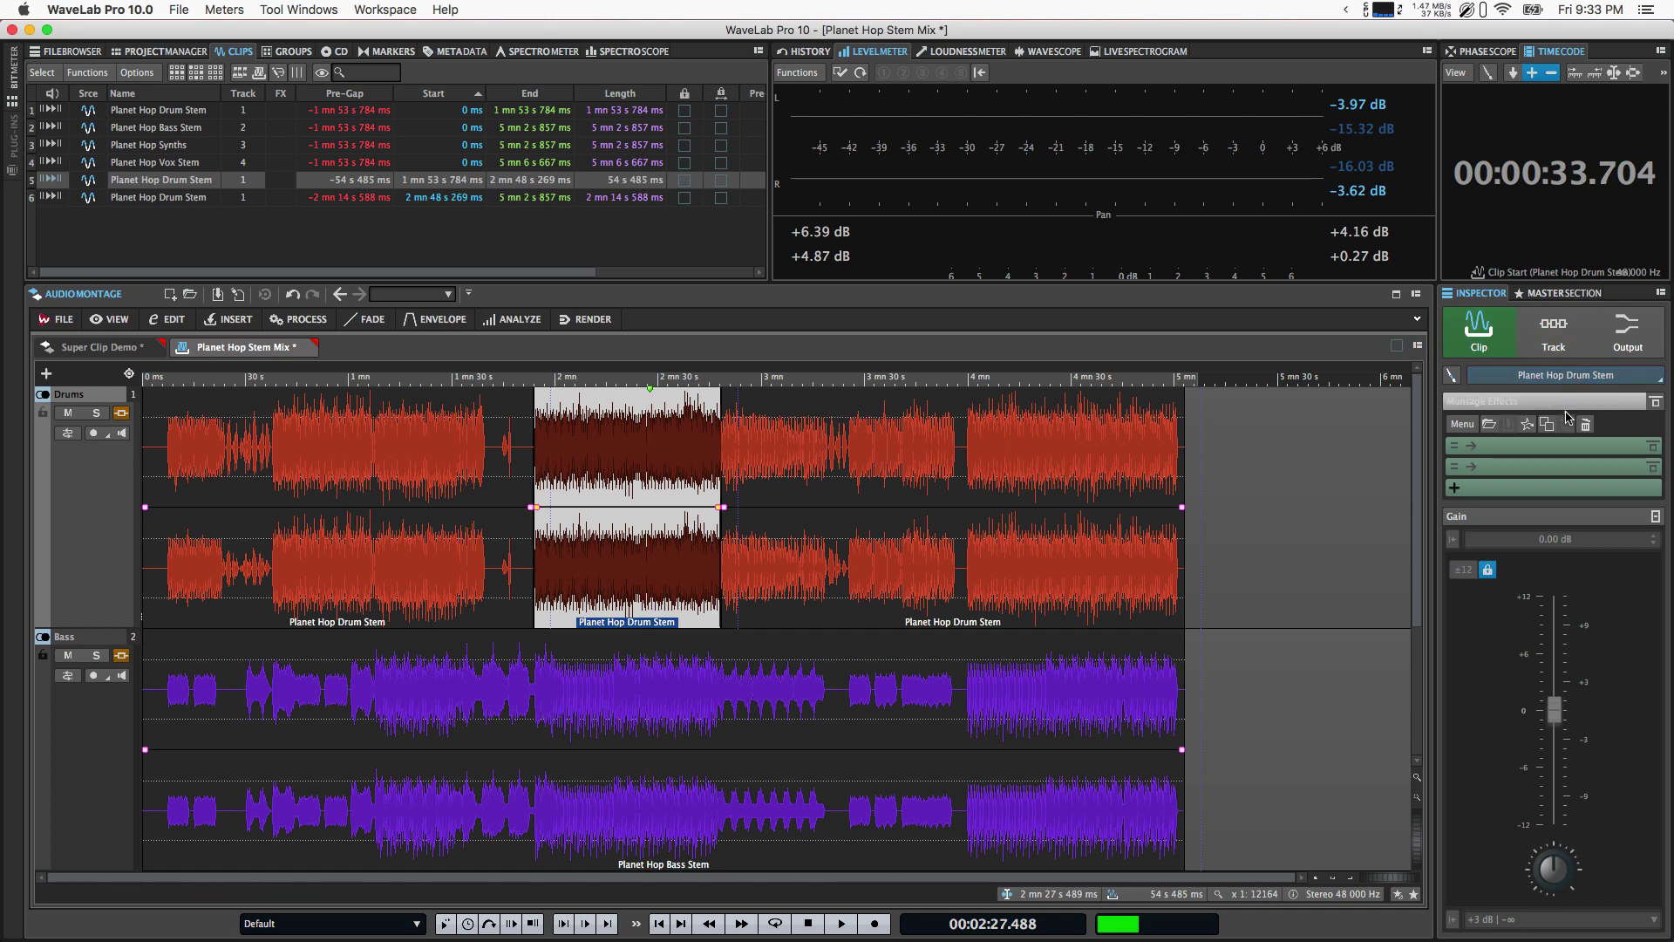
{"action": "left_click", "coordinate": [1526, 446]}
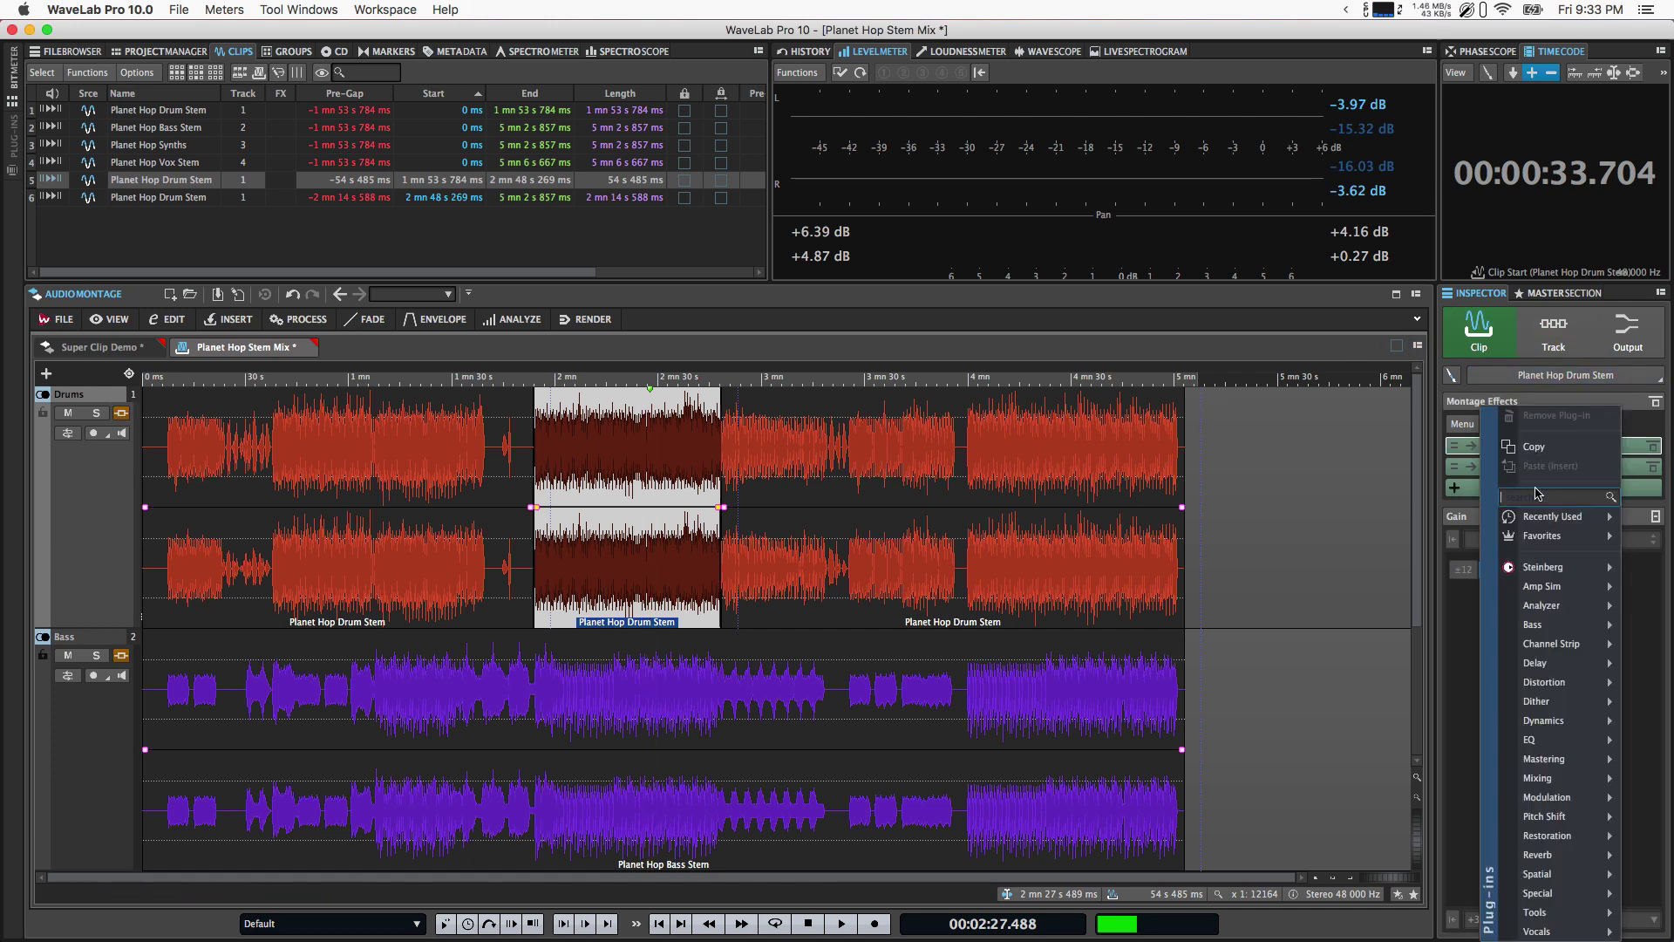
{"action": "type", "text": "msed"}
{"action": "mouse_move", "coordinate": [1536, 504]}
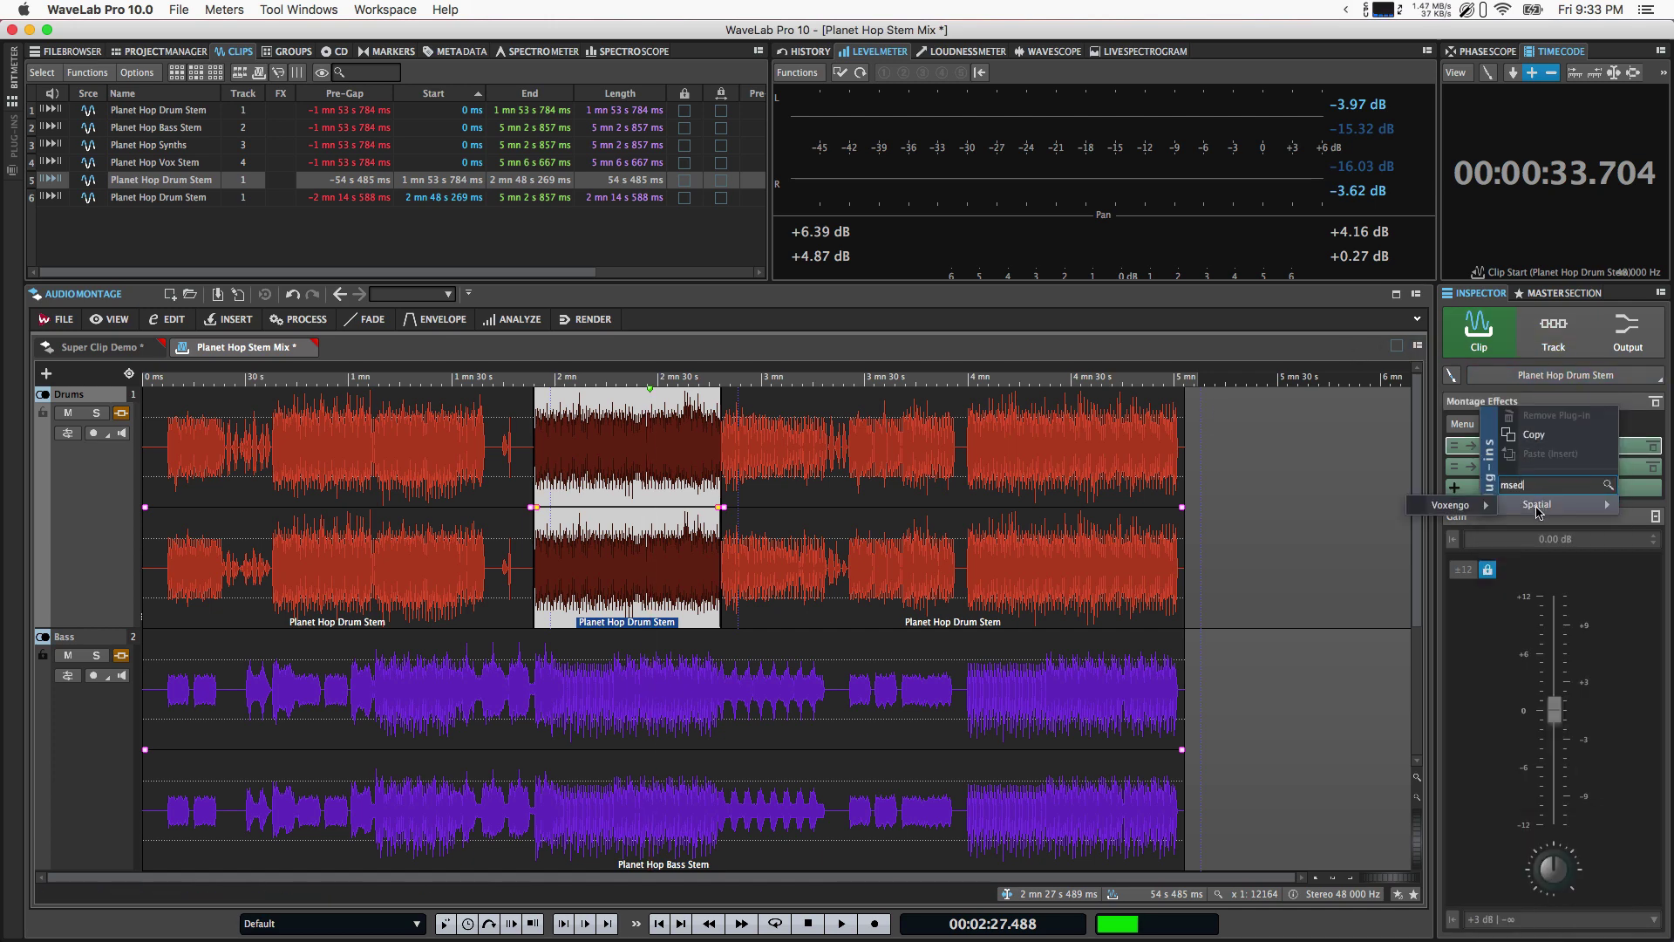
{"action": "left_click", "coordinate": [1552, 505]}
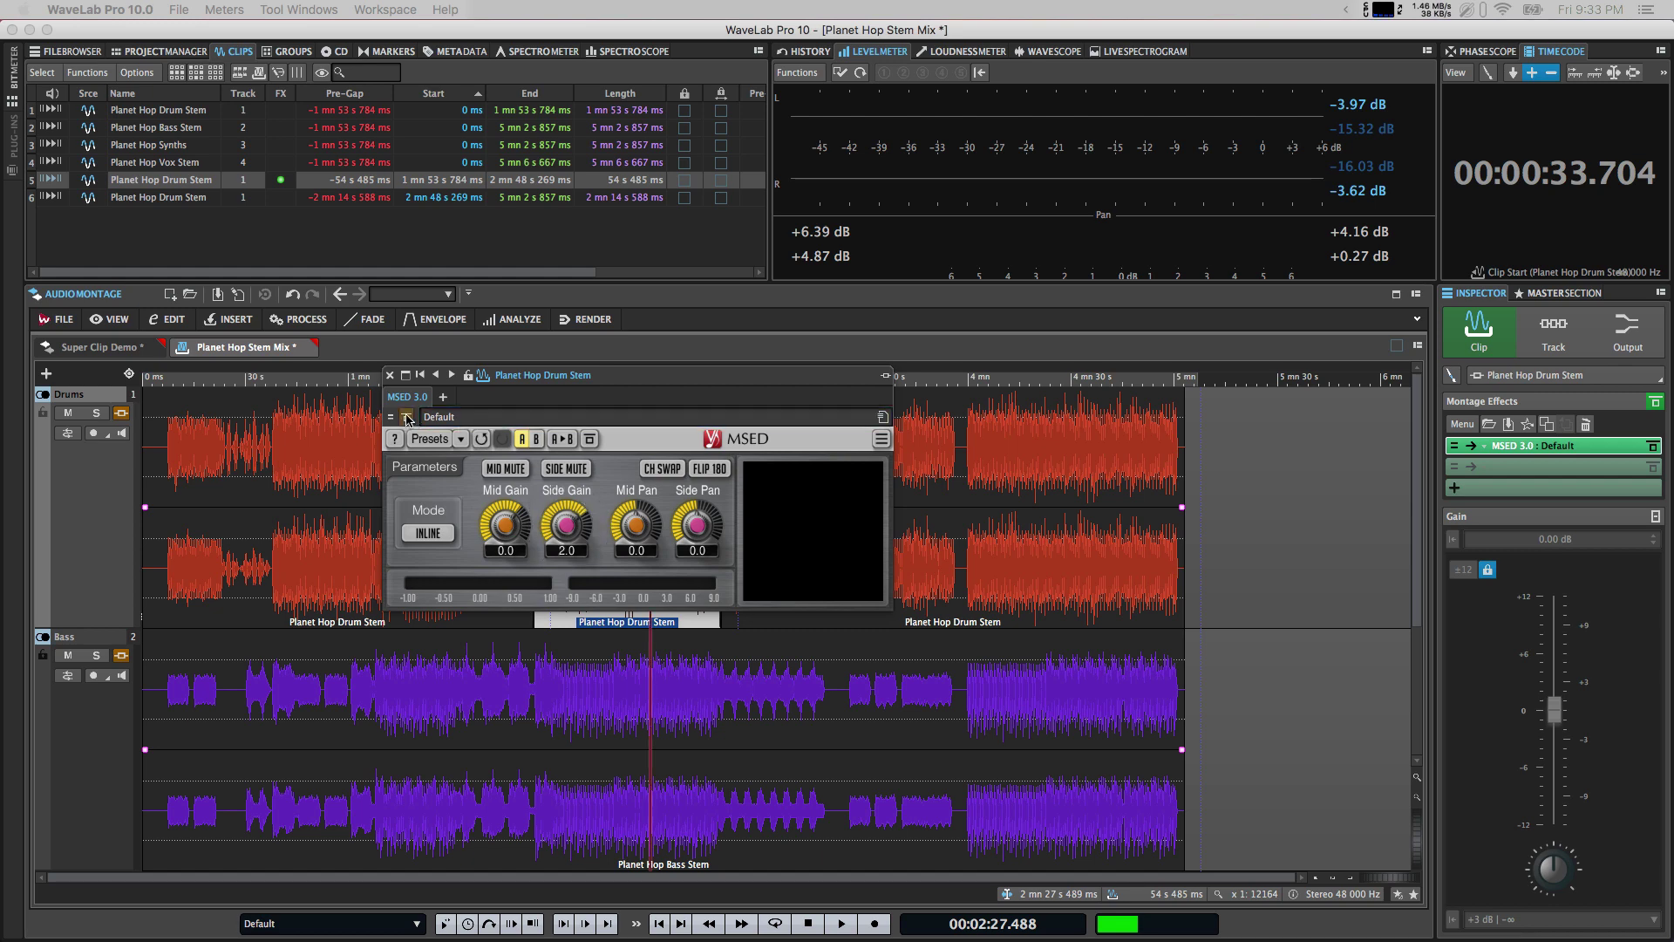
{"action": "left_click", "coordinate": [390, 375]}
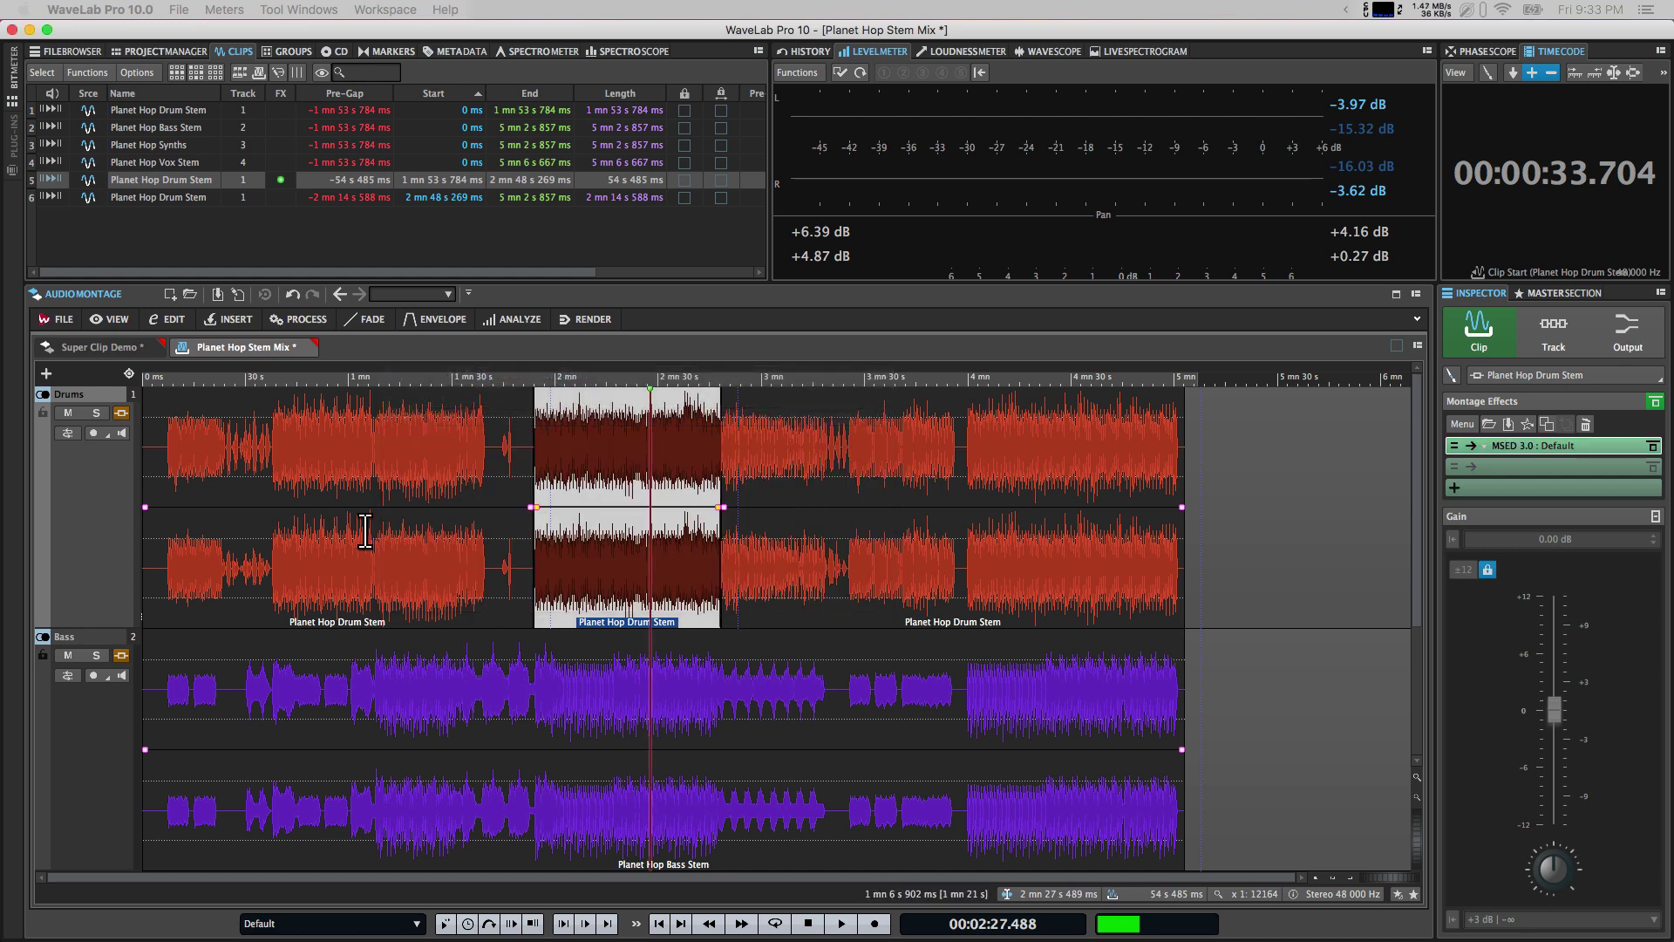
Select all three drum clips together.
{"action": "left_click", "coordinate": [308, 558]}
{"action": "left_click", "coordinate": [637, 584], "text": "shift"}
{"action": "left_click", "coordinate": [951, 621], "text": "shift"}
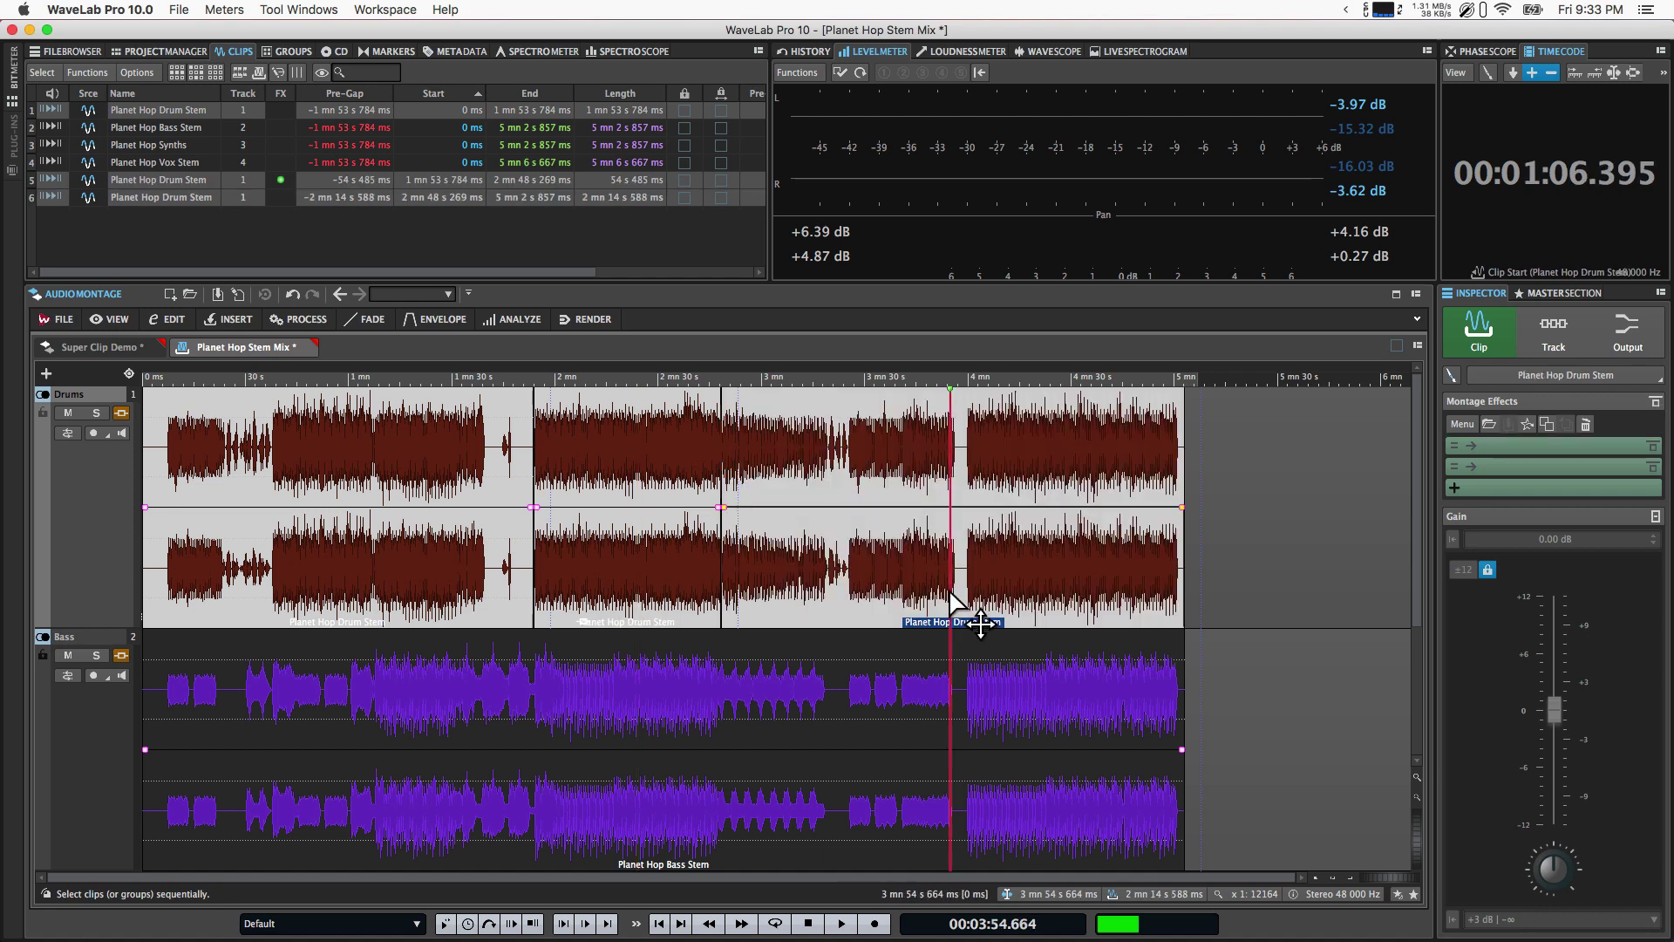
Attempt to create an internal super clip from the drum clips and dismiss the resulting error.
{"action": "left_click", "coordinate": [434, 323]}
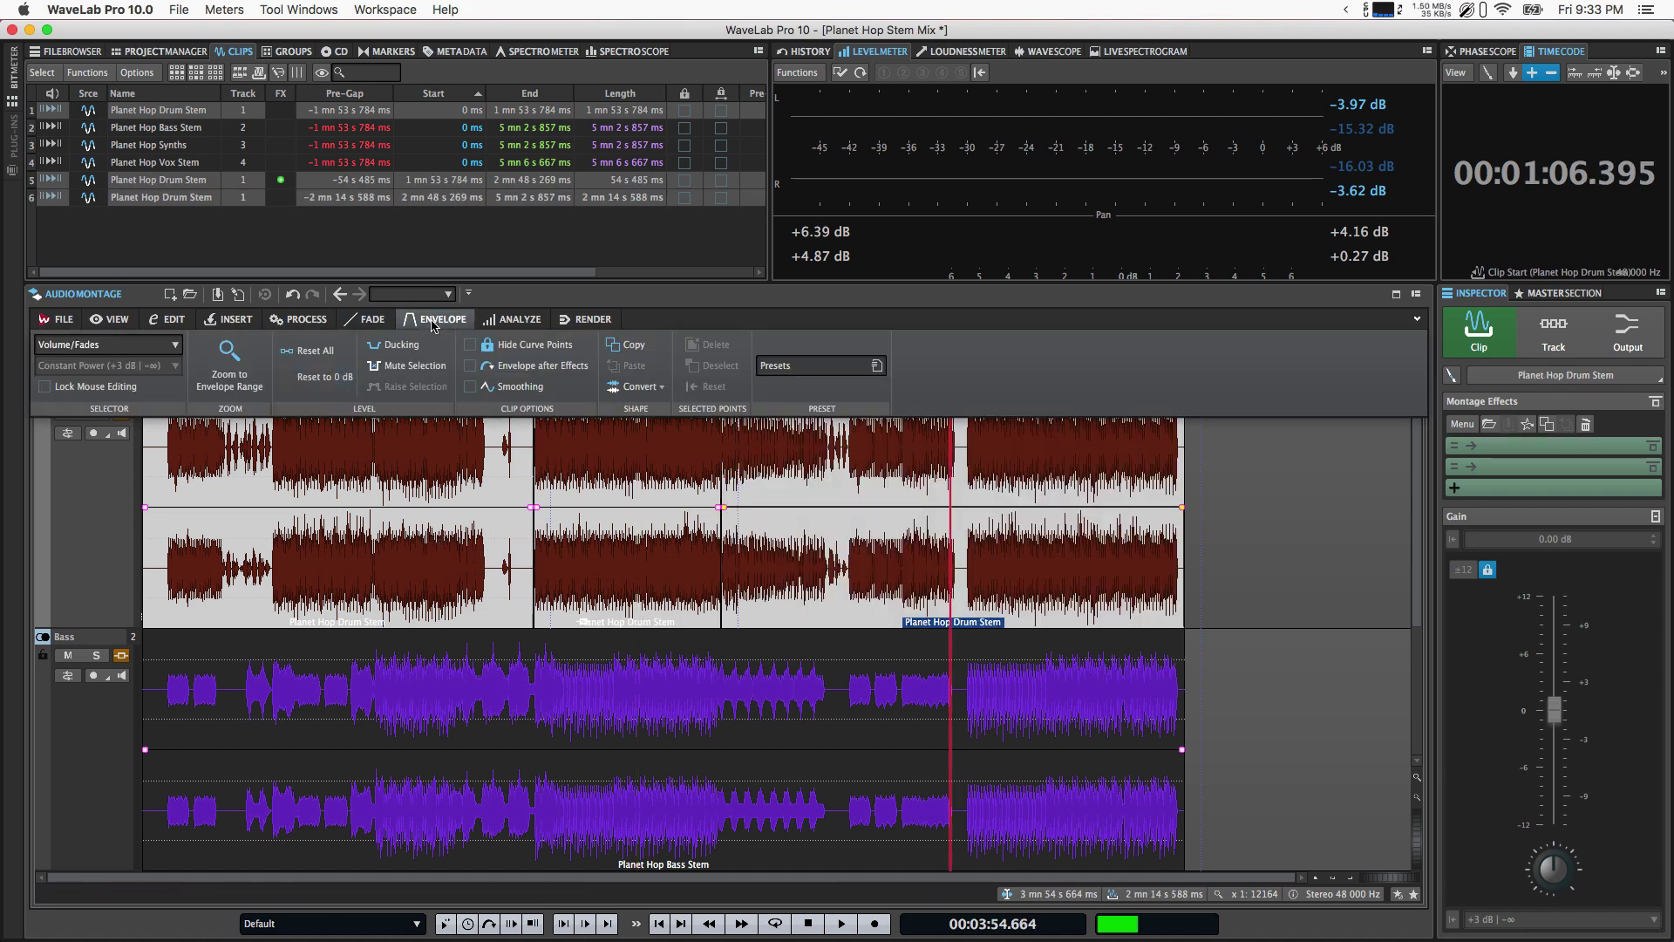
{"action": "left_click", "coordinate": [323, 319]}
{"action": "left_click", "coordinate": [365, 369]}
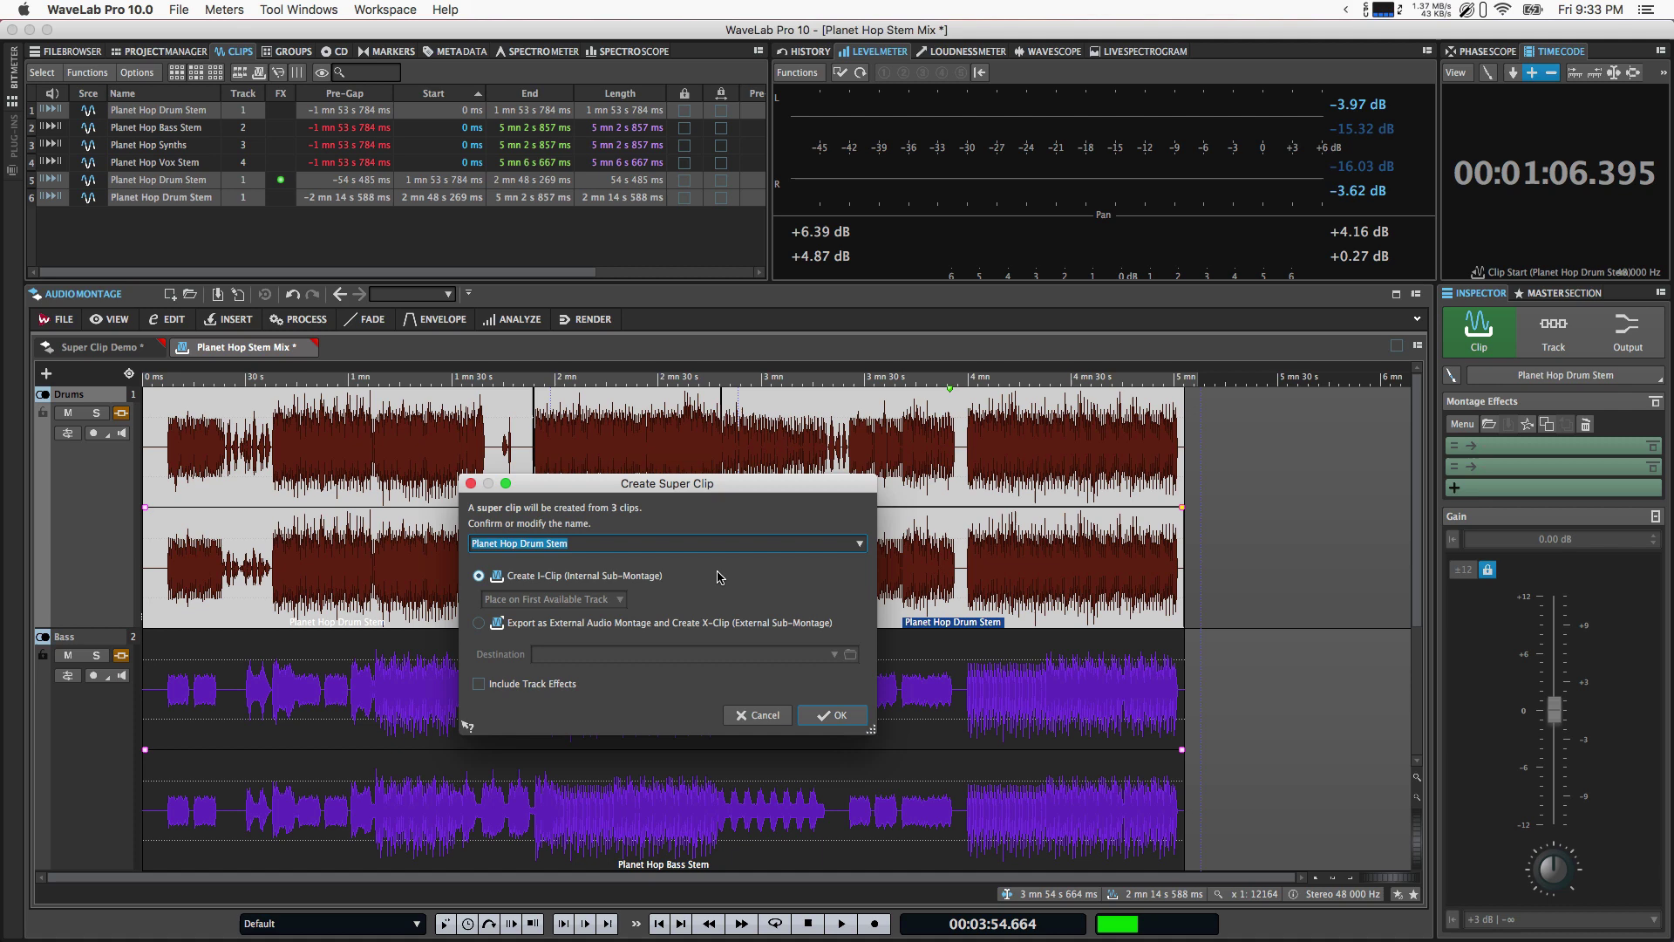
{"action": "key", "text": "Right"}
{"action": "key", "text": "Return"}
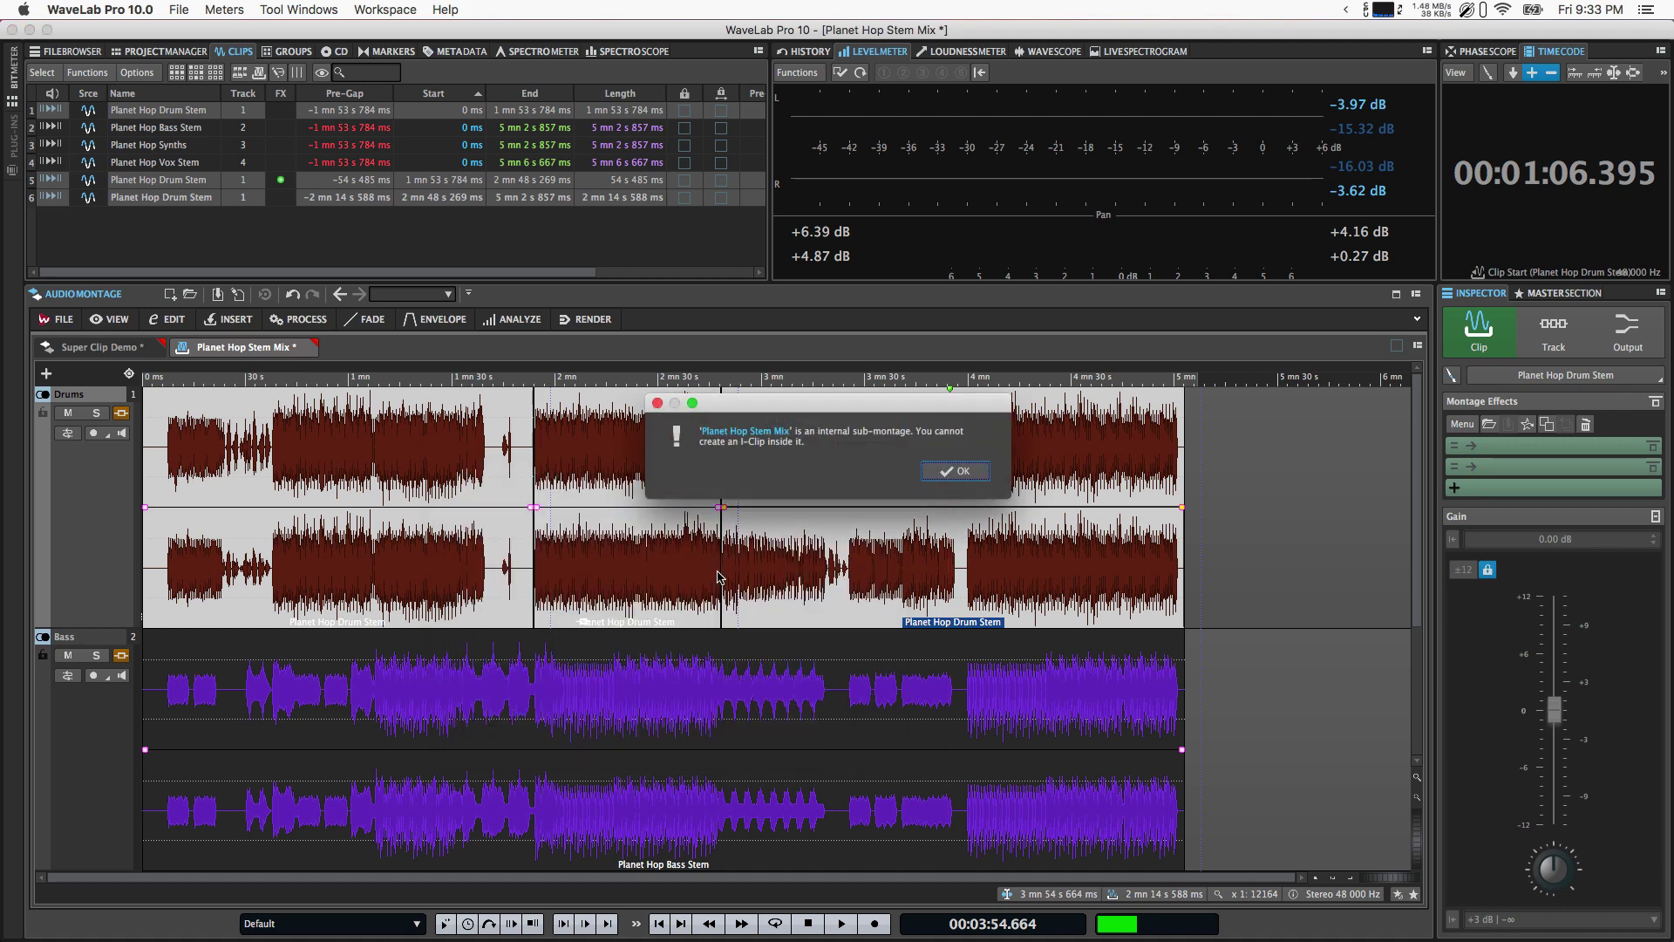
{"action": "left_click", "coordinate": [982, 472]}
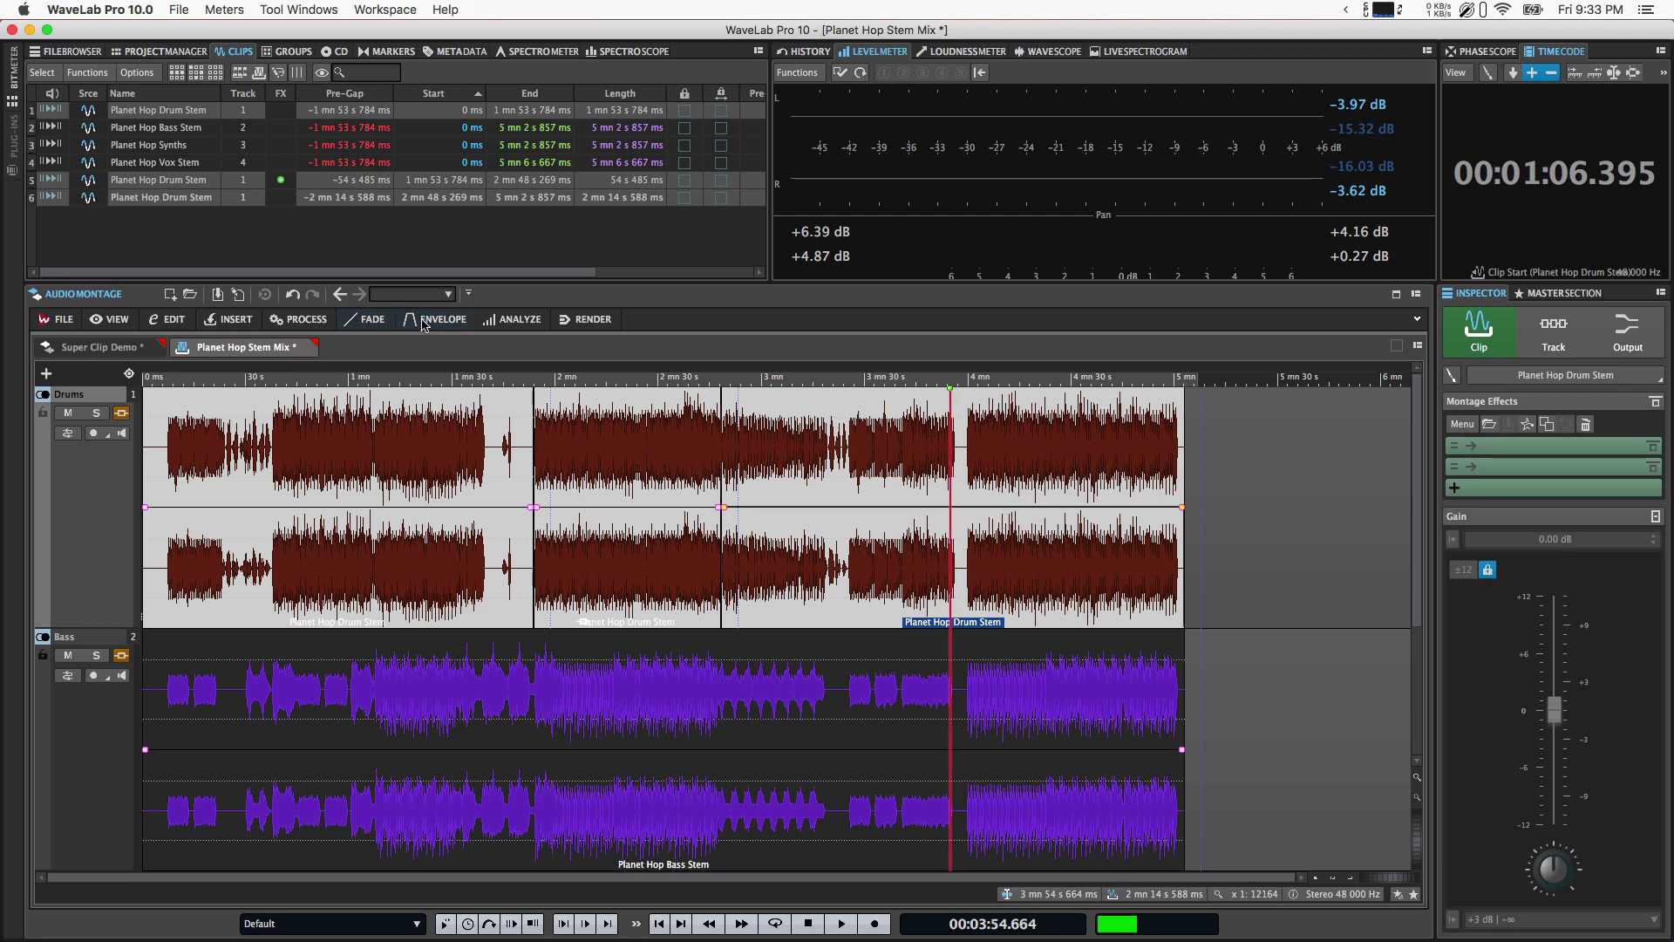
Create external super clip Planet Hop Drum Stem_Edits, saved in 05 Mastering's _Superclip Demo folder.
{"action": "left_click", "coordinate": [301, 321]}
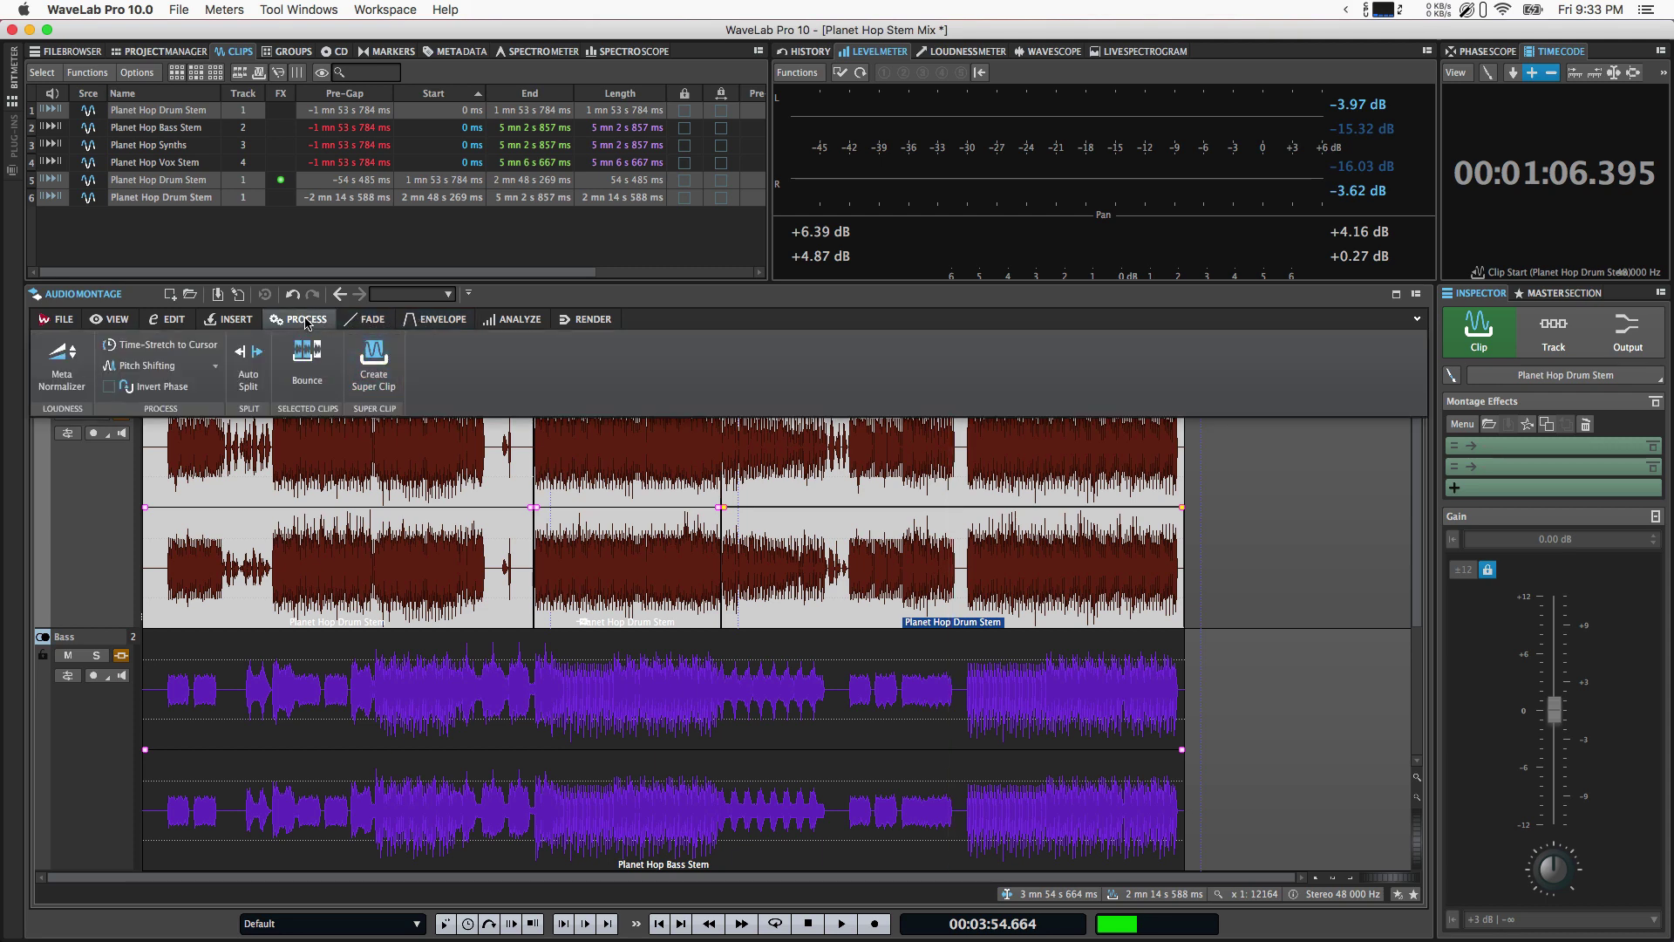
{"action": "left_click", "coordinate": [388, 380]}
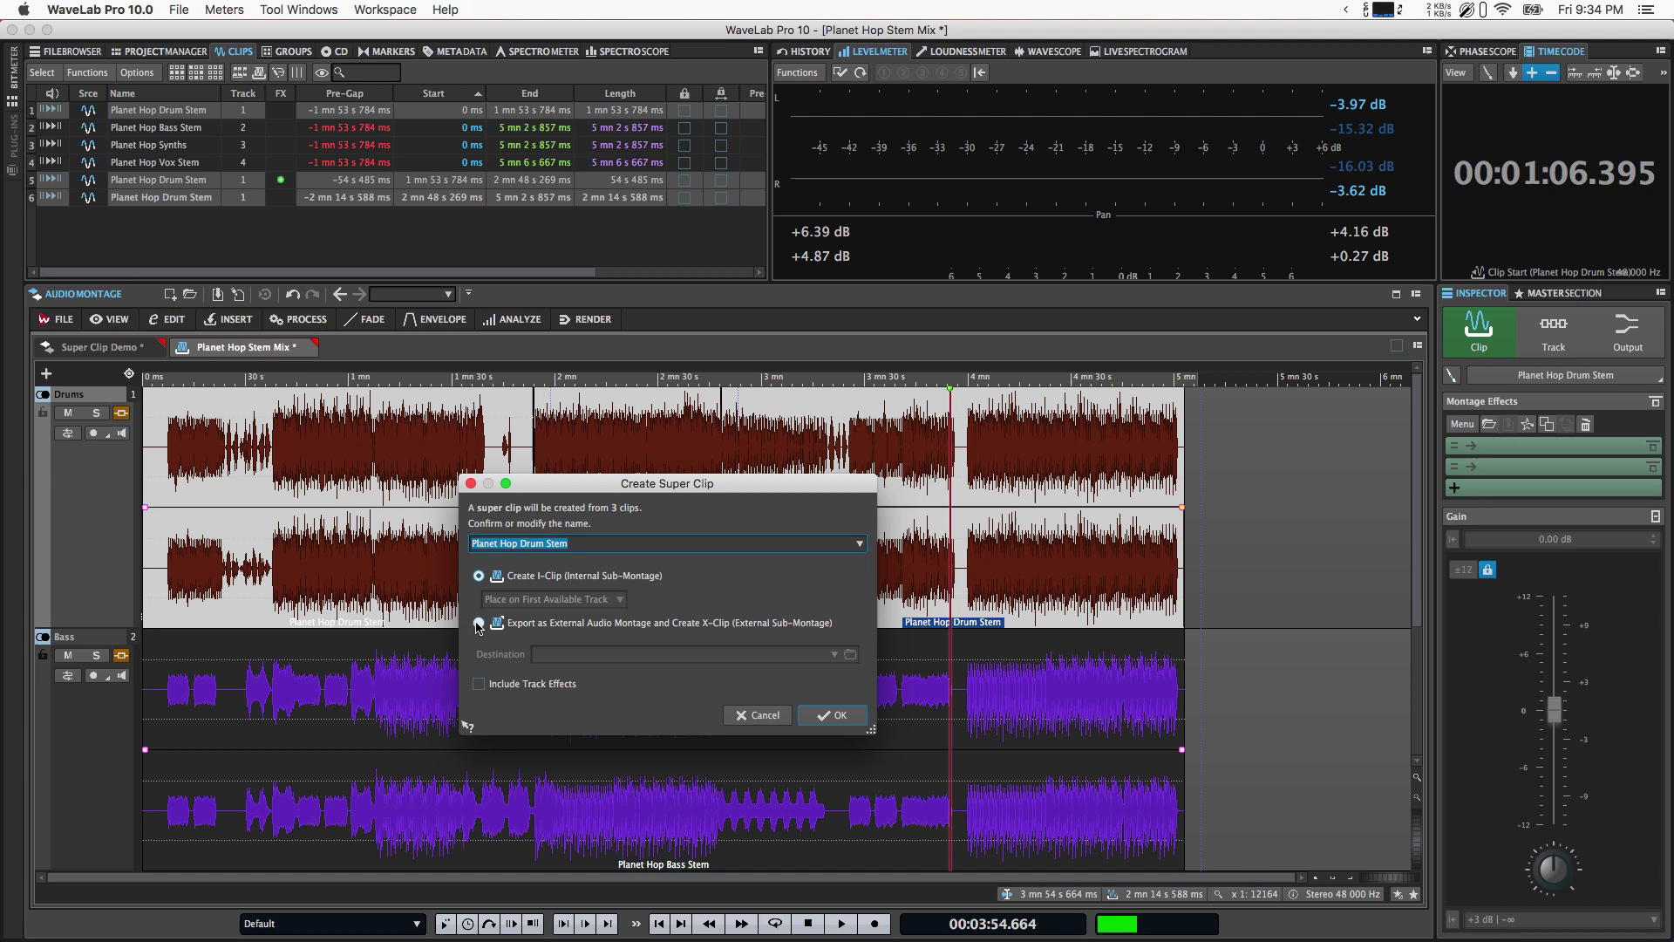
{"action": "left_click", "coordinate": [479, 623]}
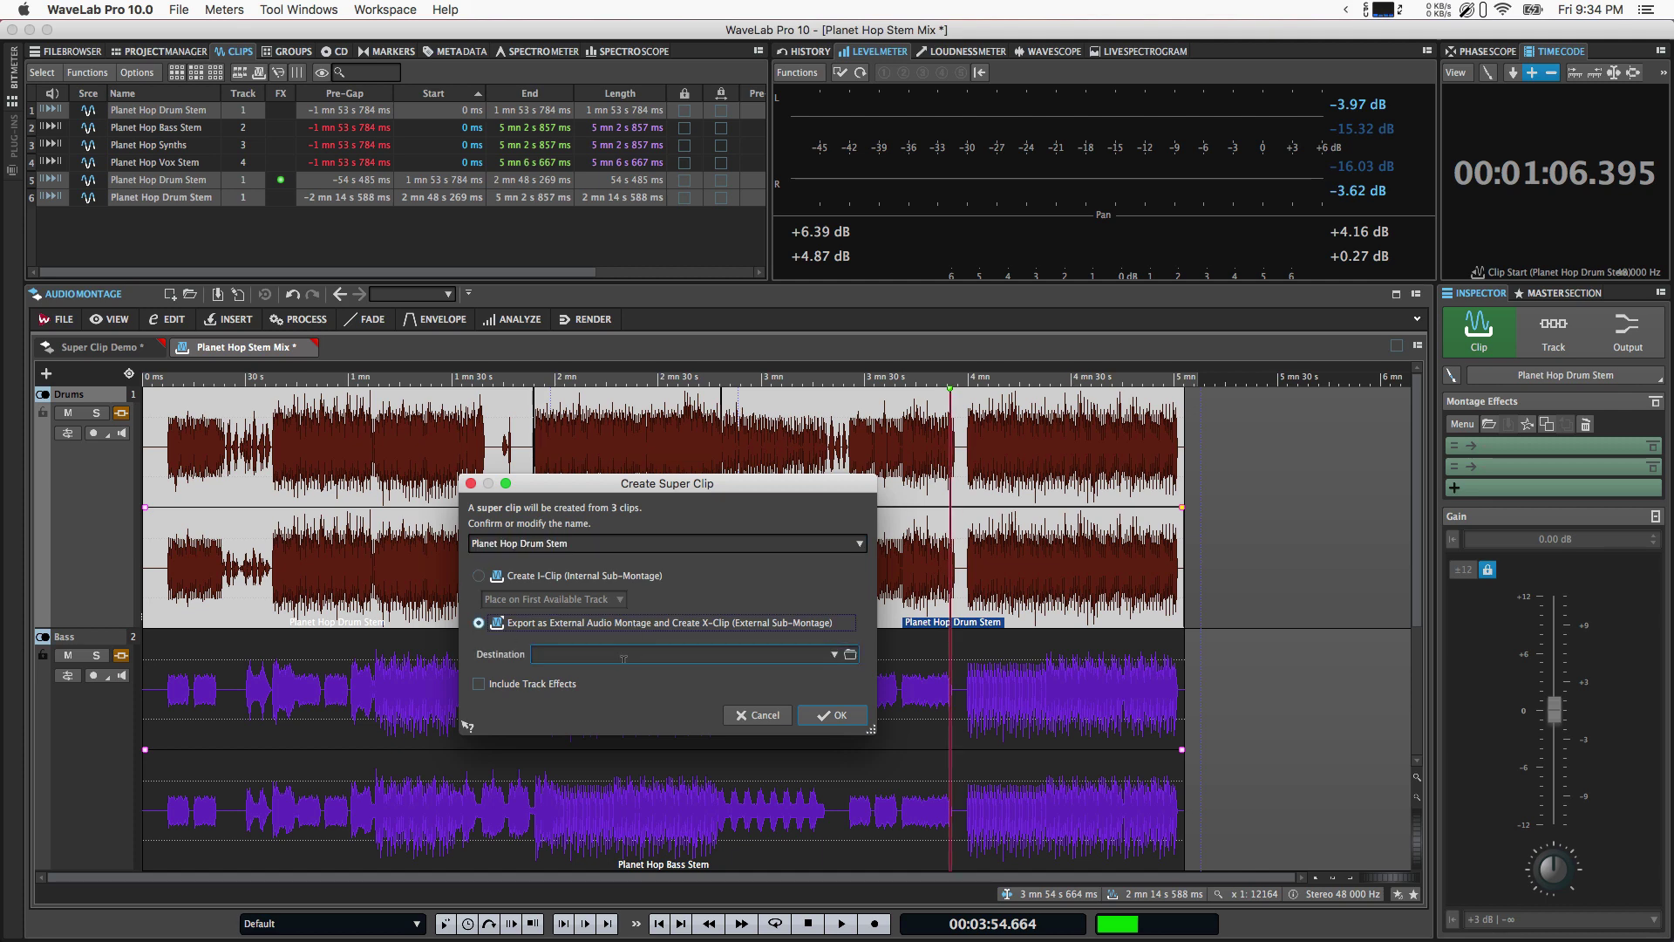
{"action": "left_click", "coordinate": [849, 656]}
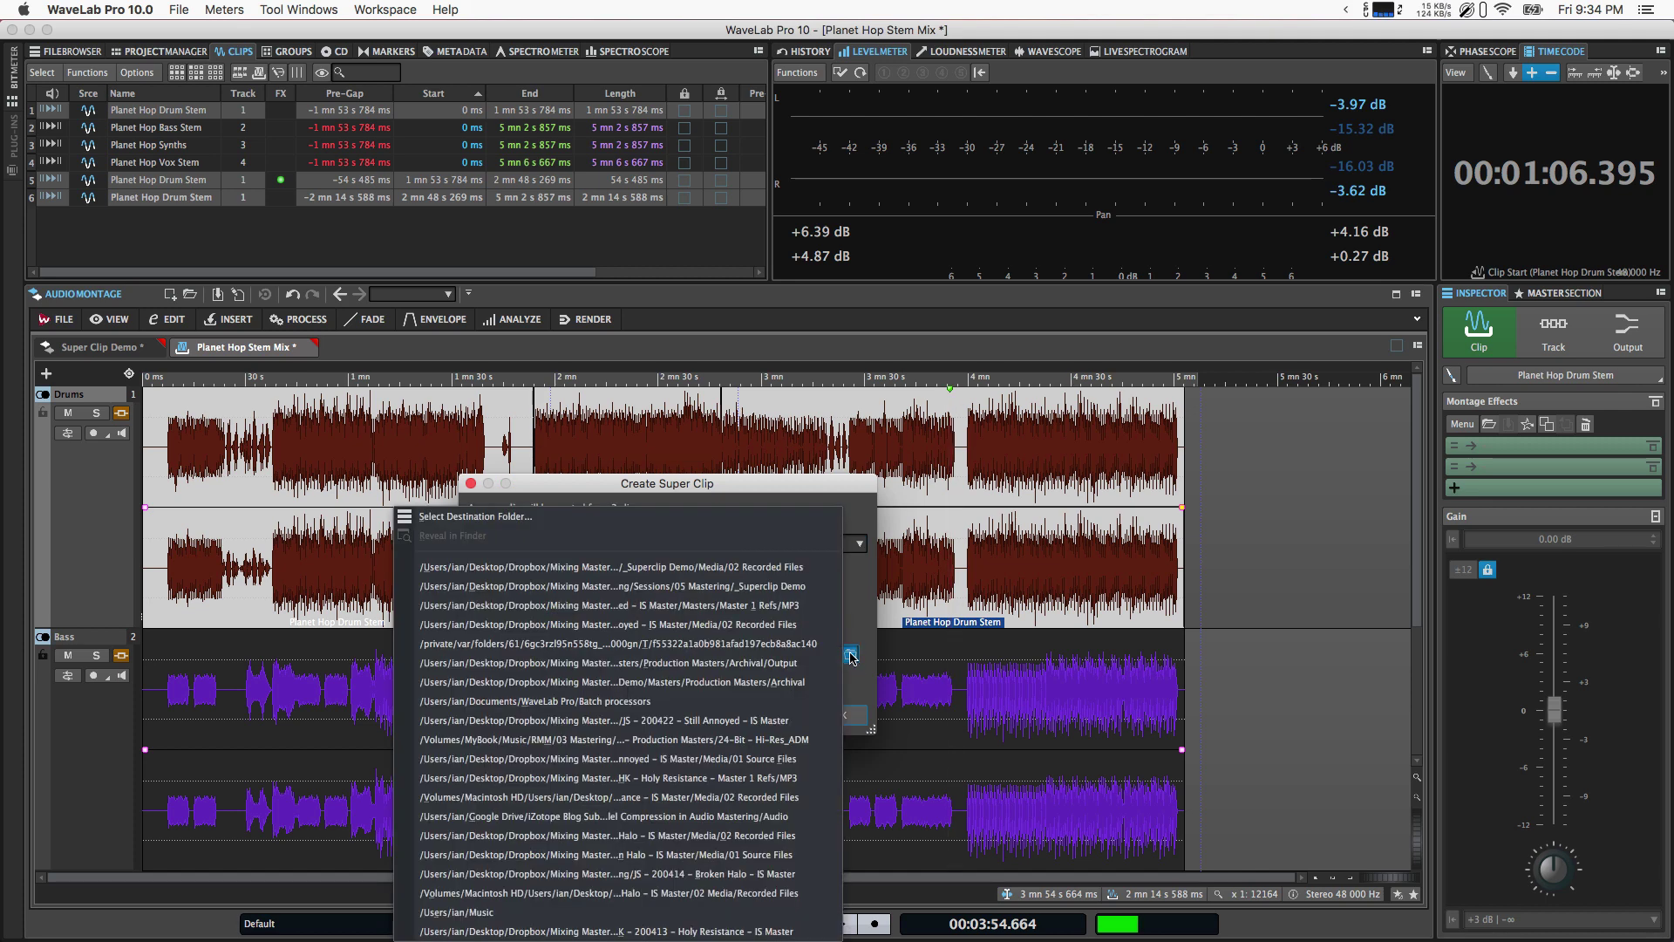
{"action": "left_click", "coordinate": [625, 518]}
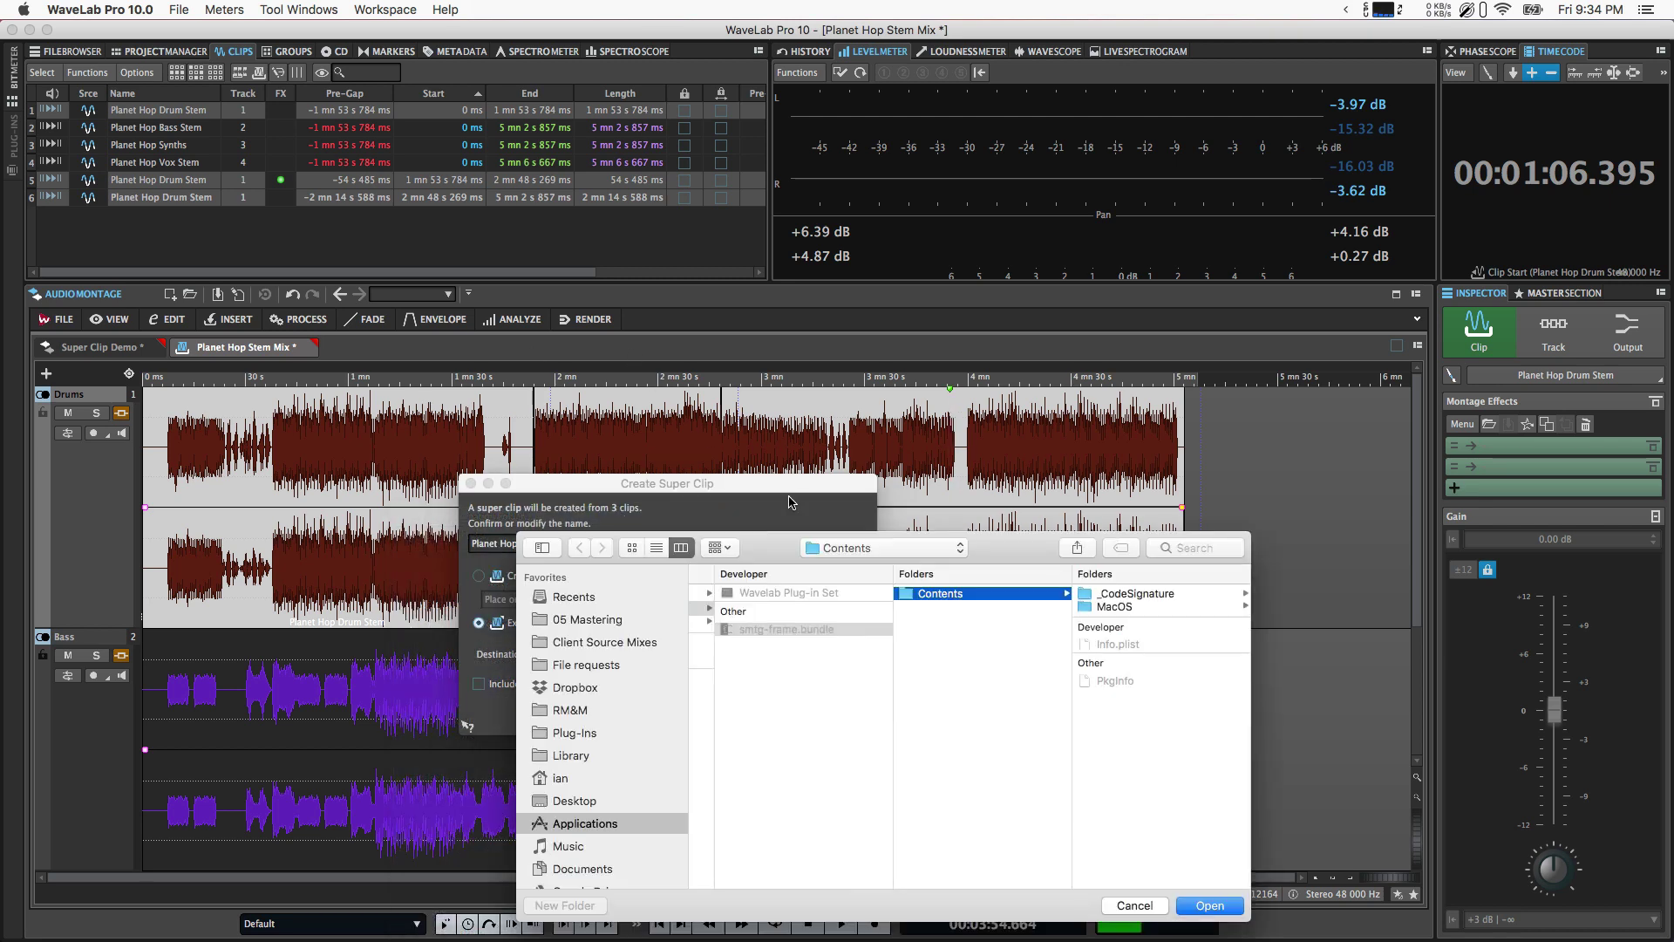
{"action": "left_click", "coordinate": [587, 619]}
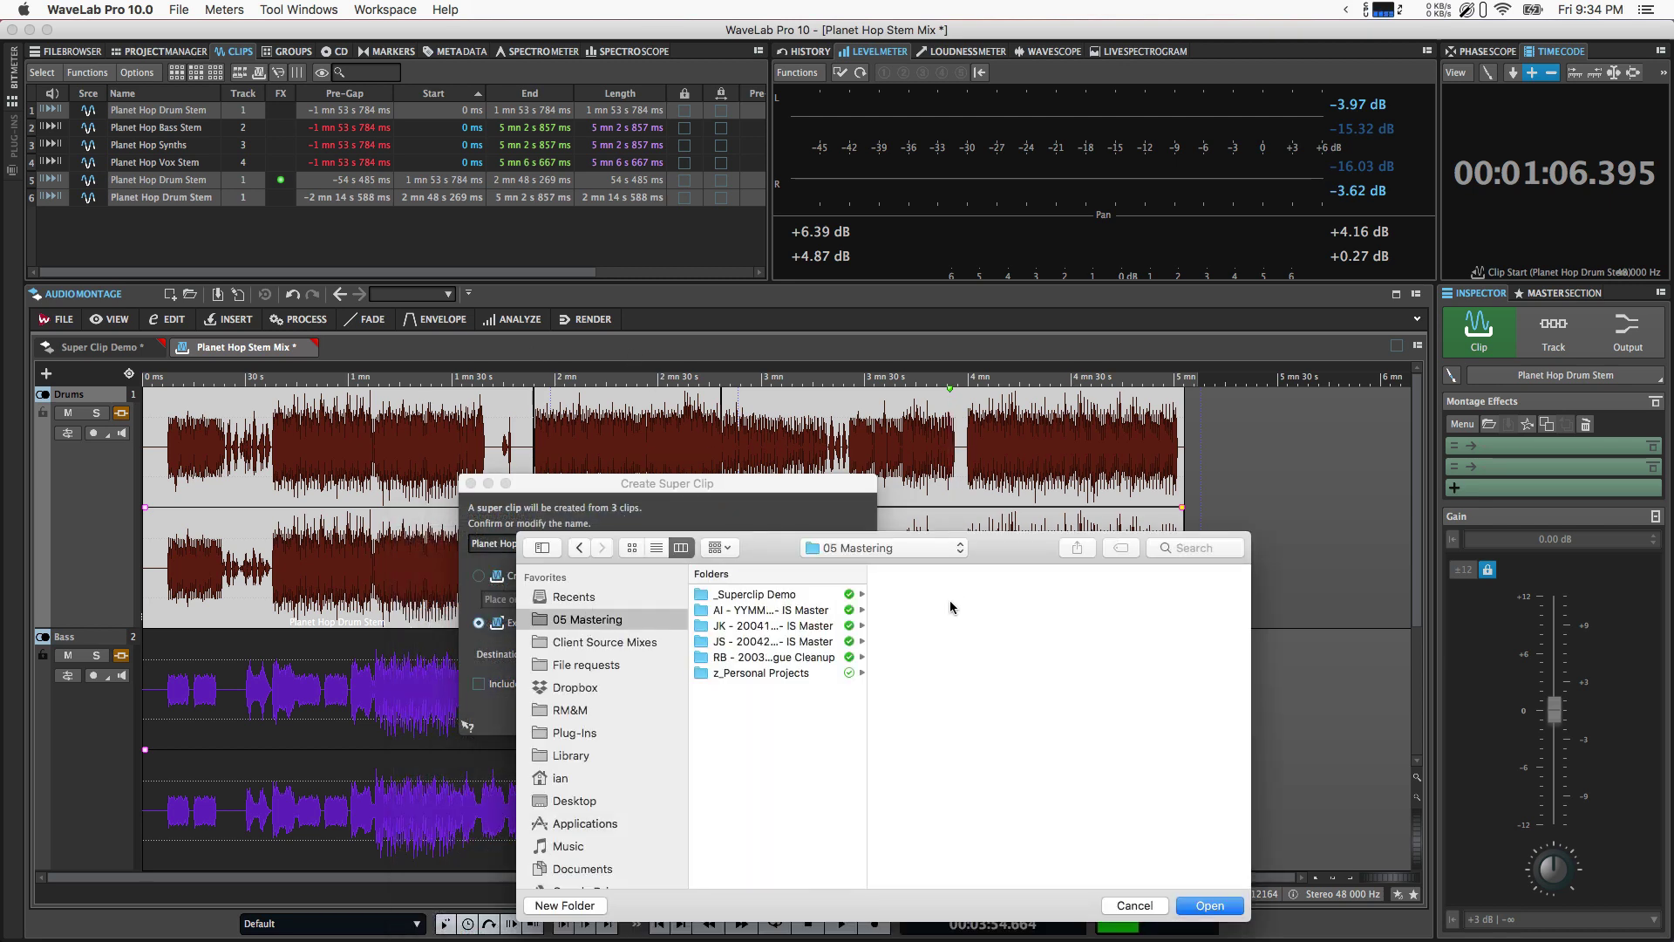
{"action": "left_click", "coordinate": [758, 600]}
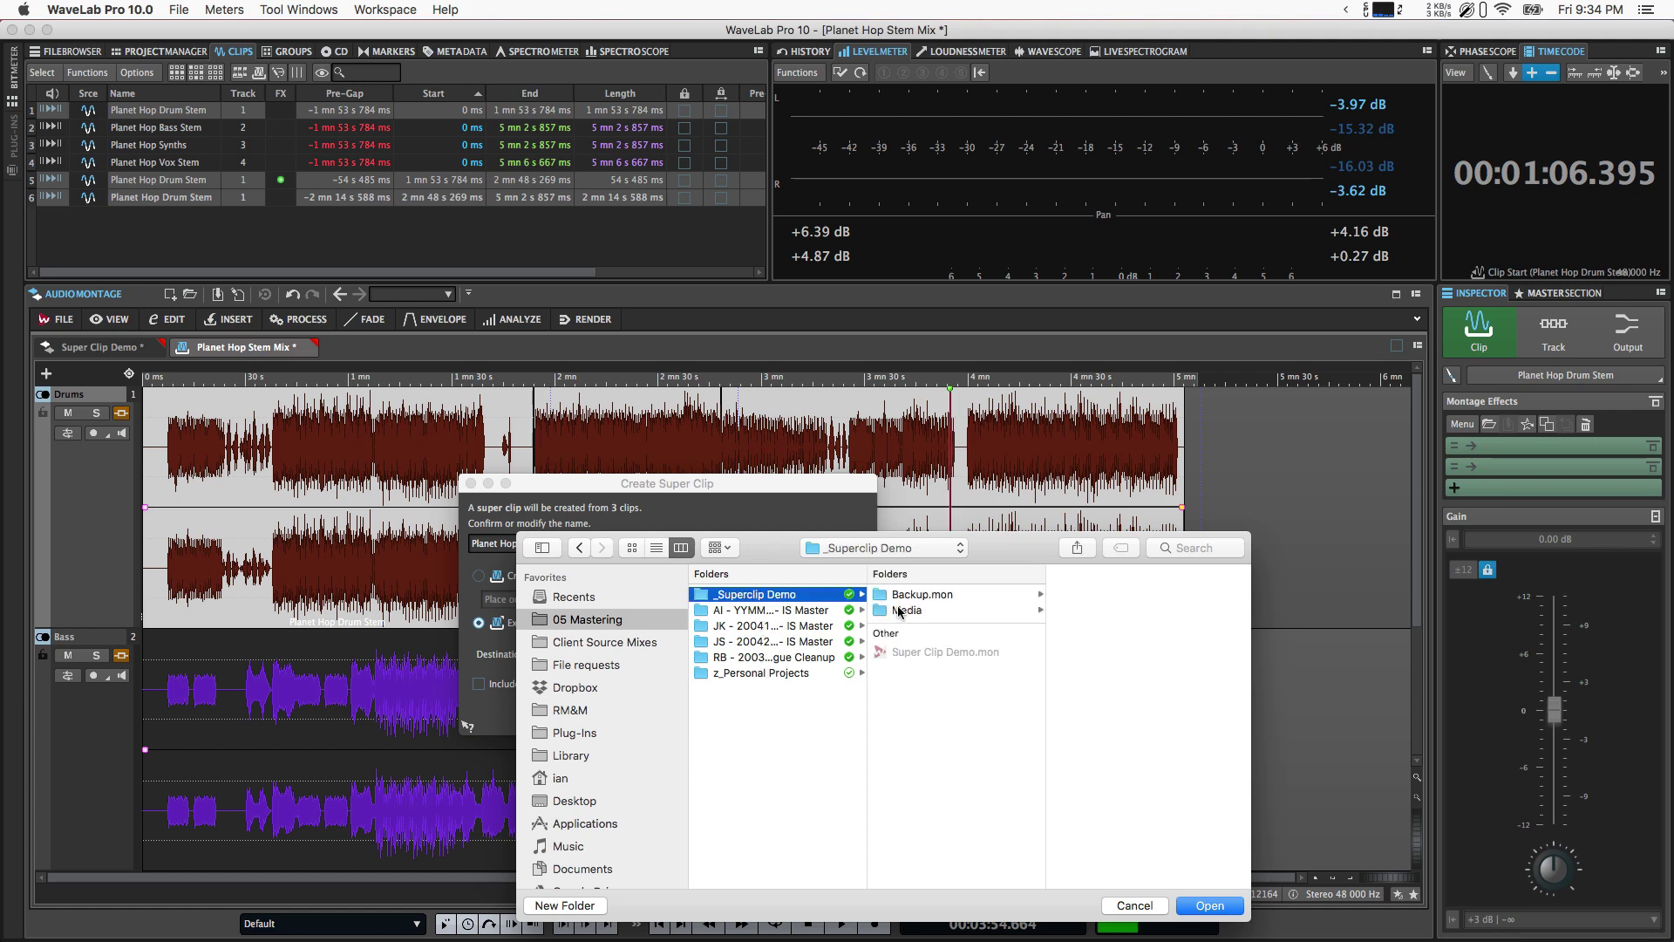
{"action": "key", "text": "Return"}
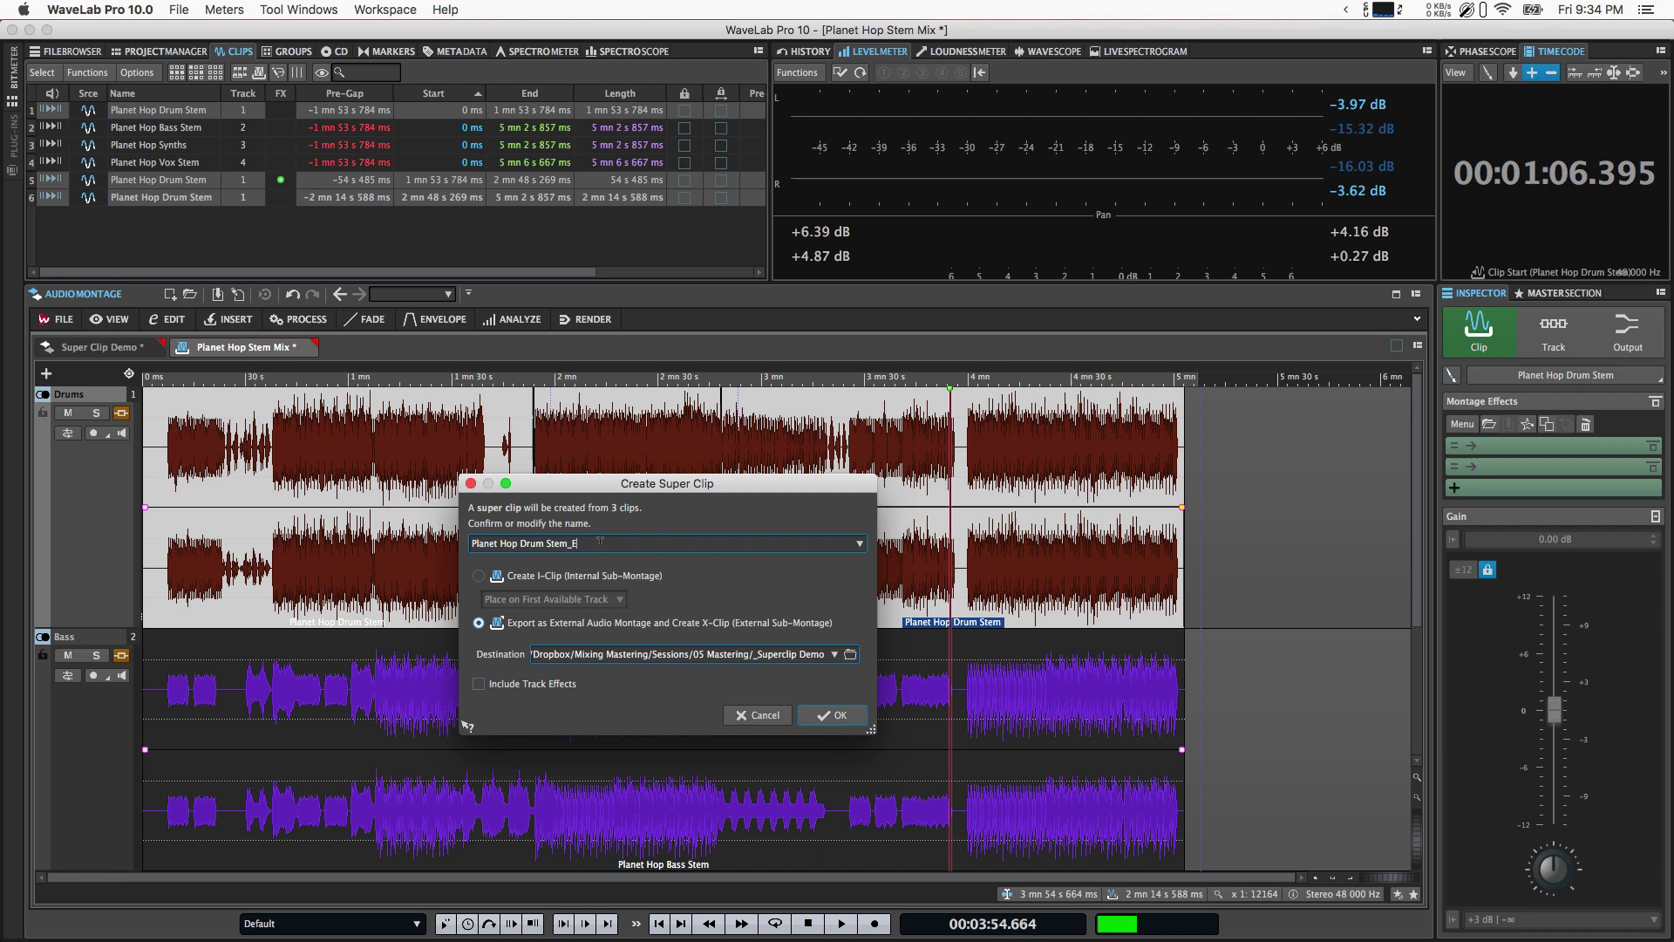
{"action": "key", "text": "Return"}
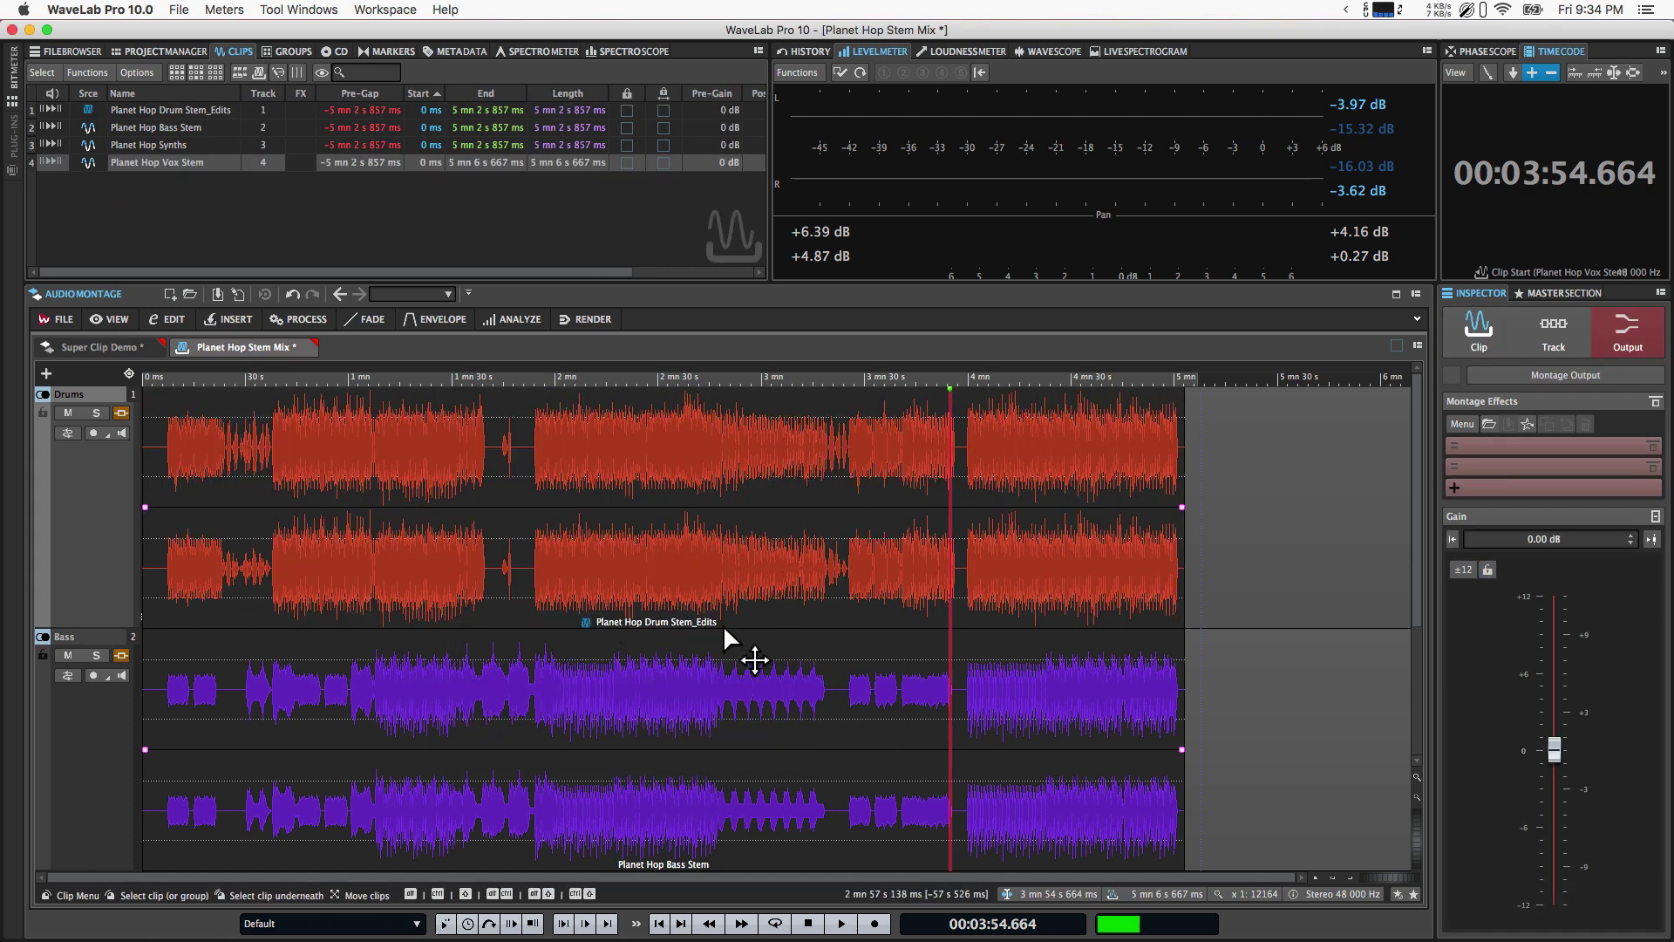
{"action": "key", "text": "ctrl+Up"}
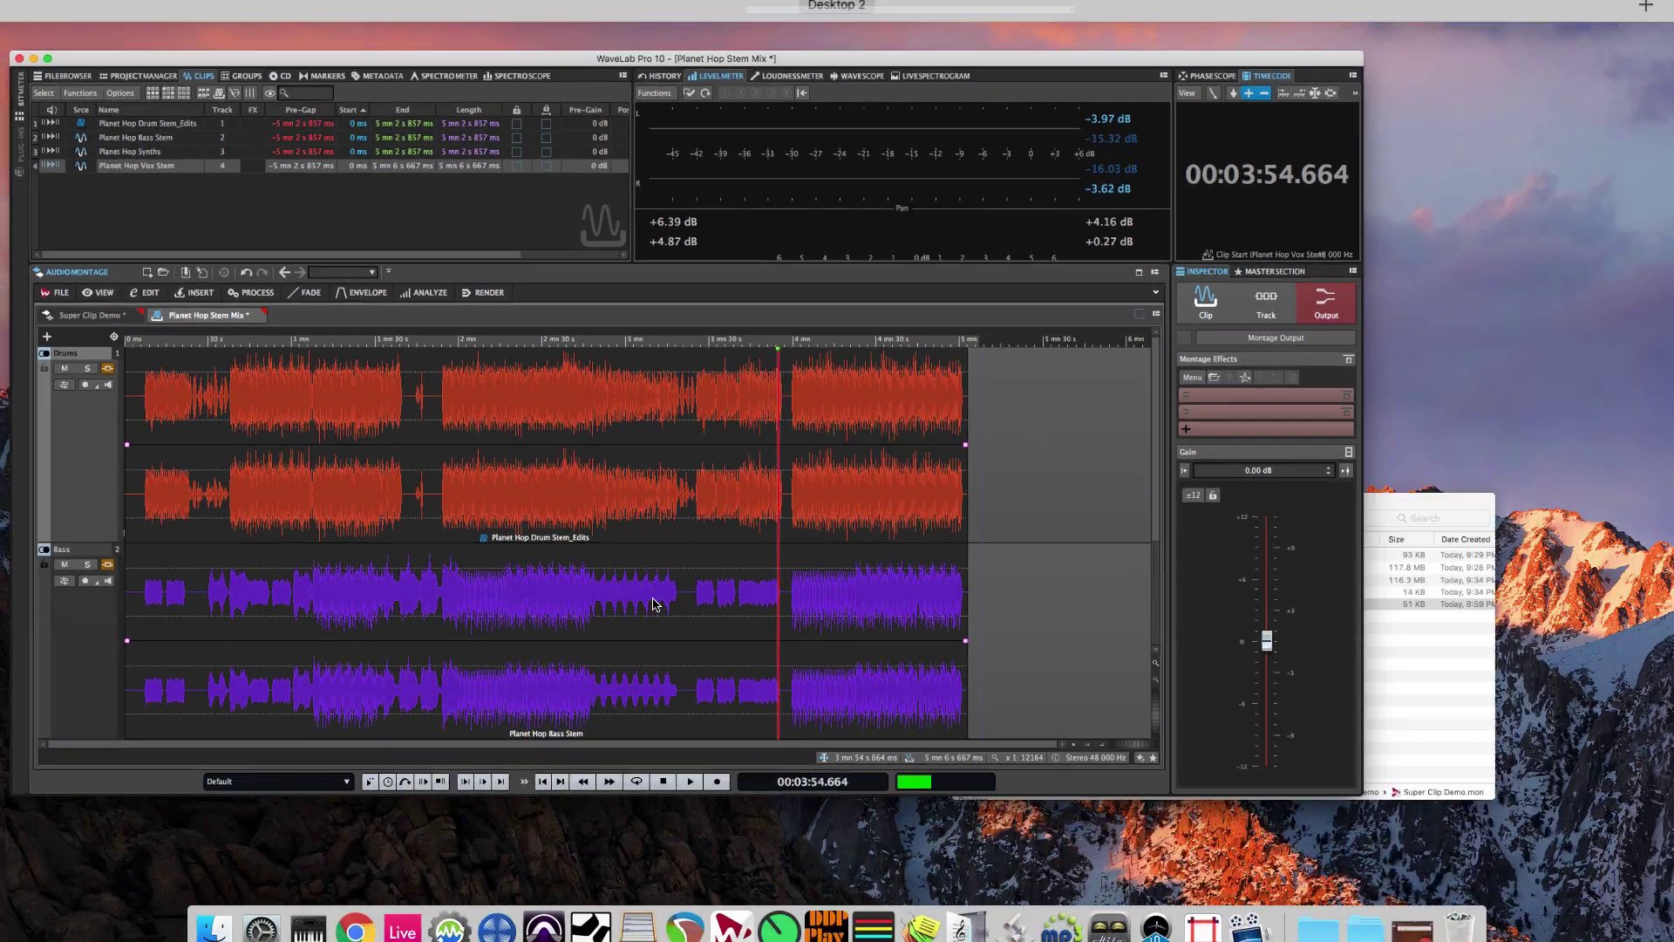
{"action": "left_click", "coordinate": [1477, 719]}
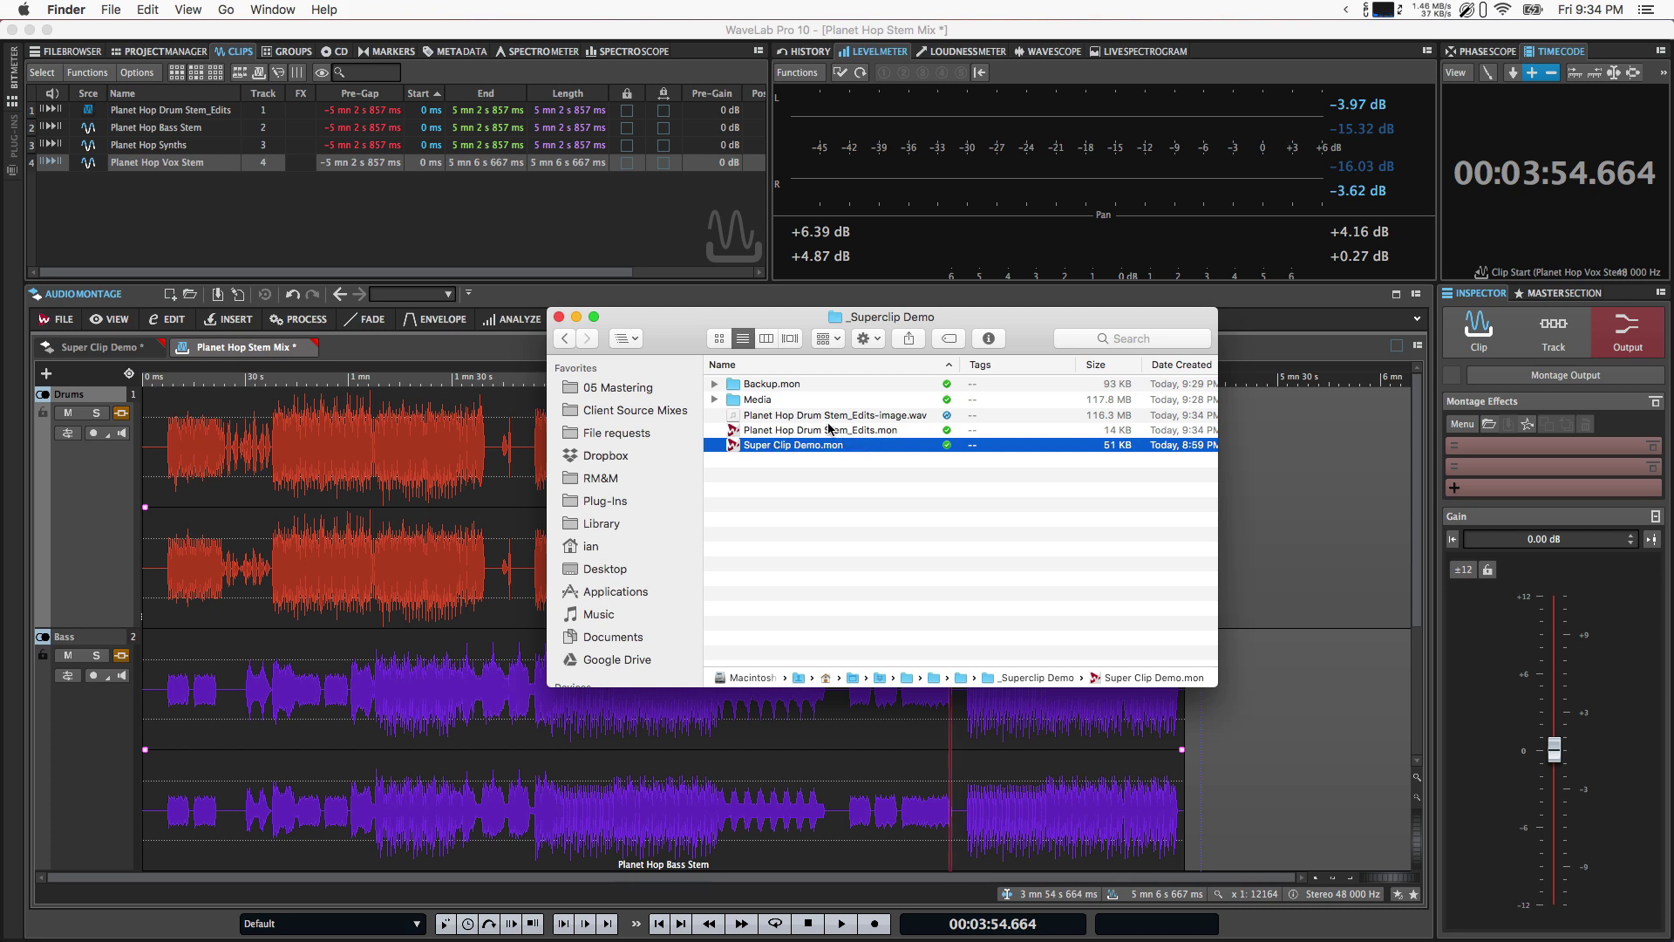
{"action": "left_click", "coordinate": [749, 431]}
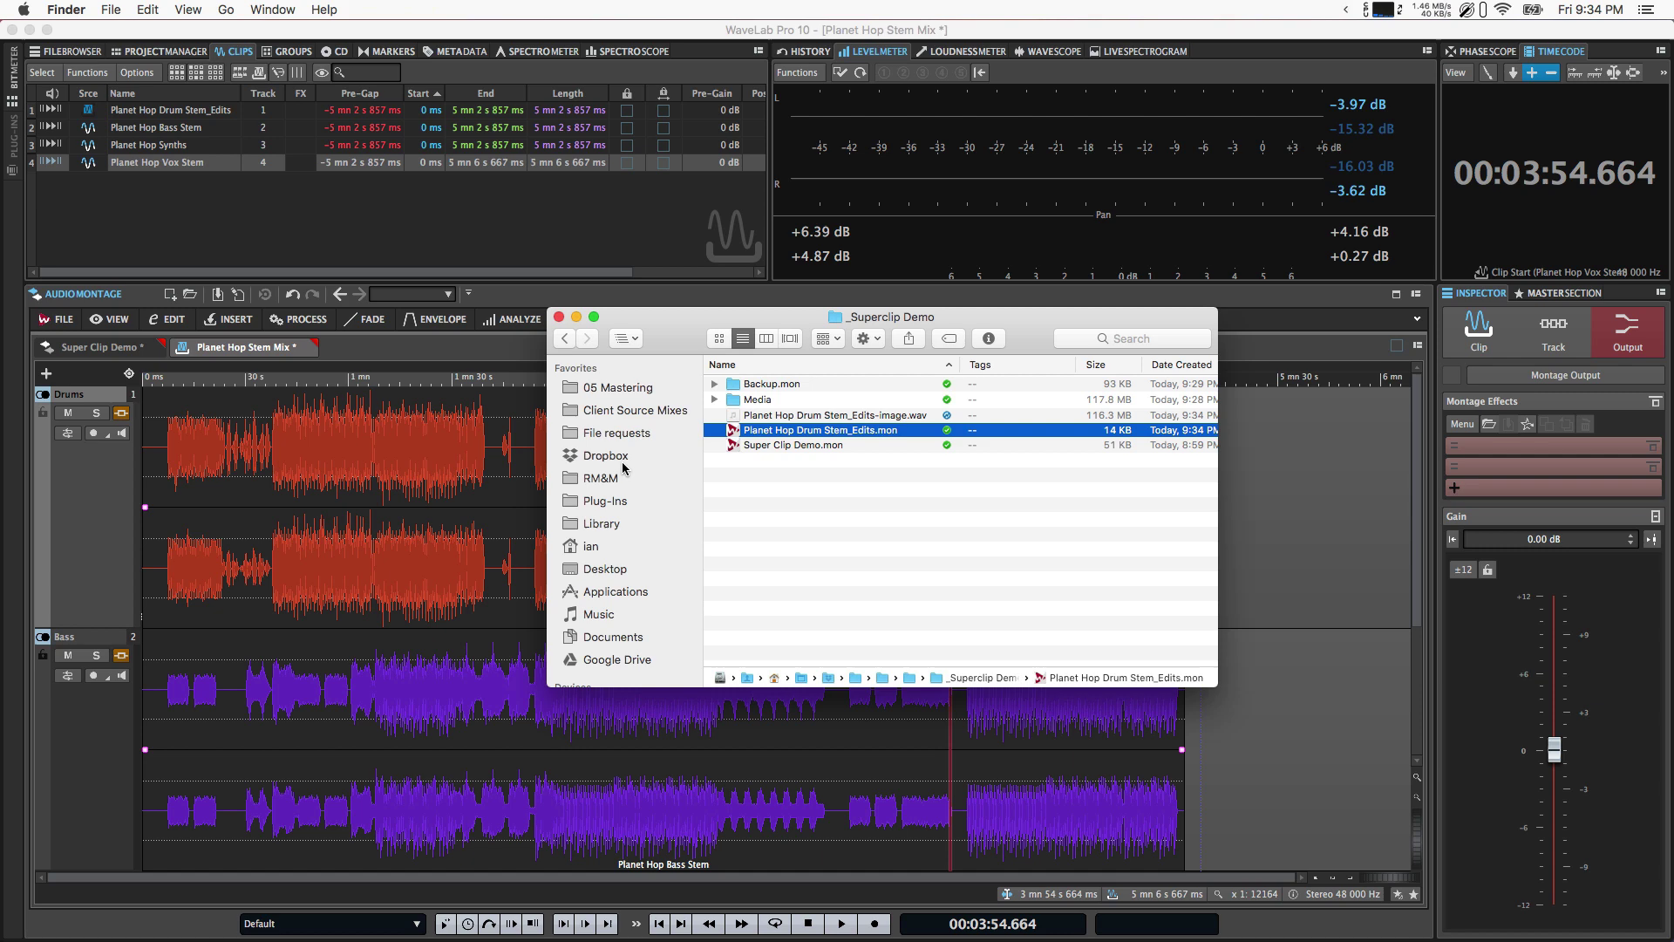
{"action": "left_click", "coordinate": [282, 460]}
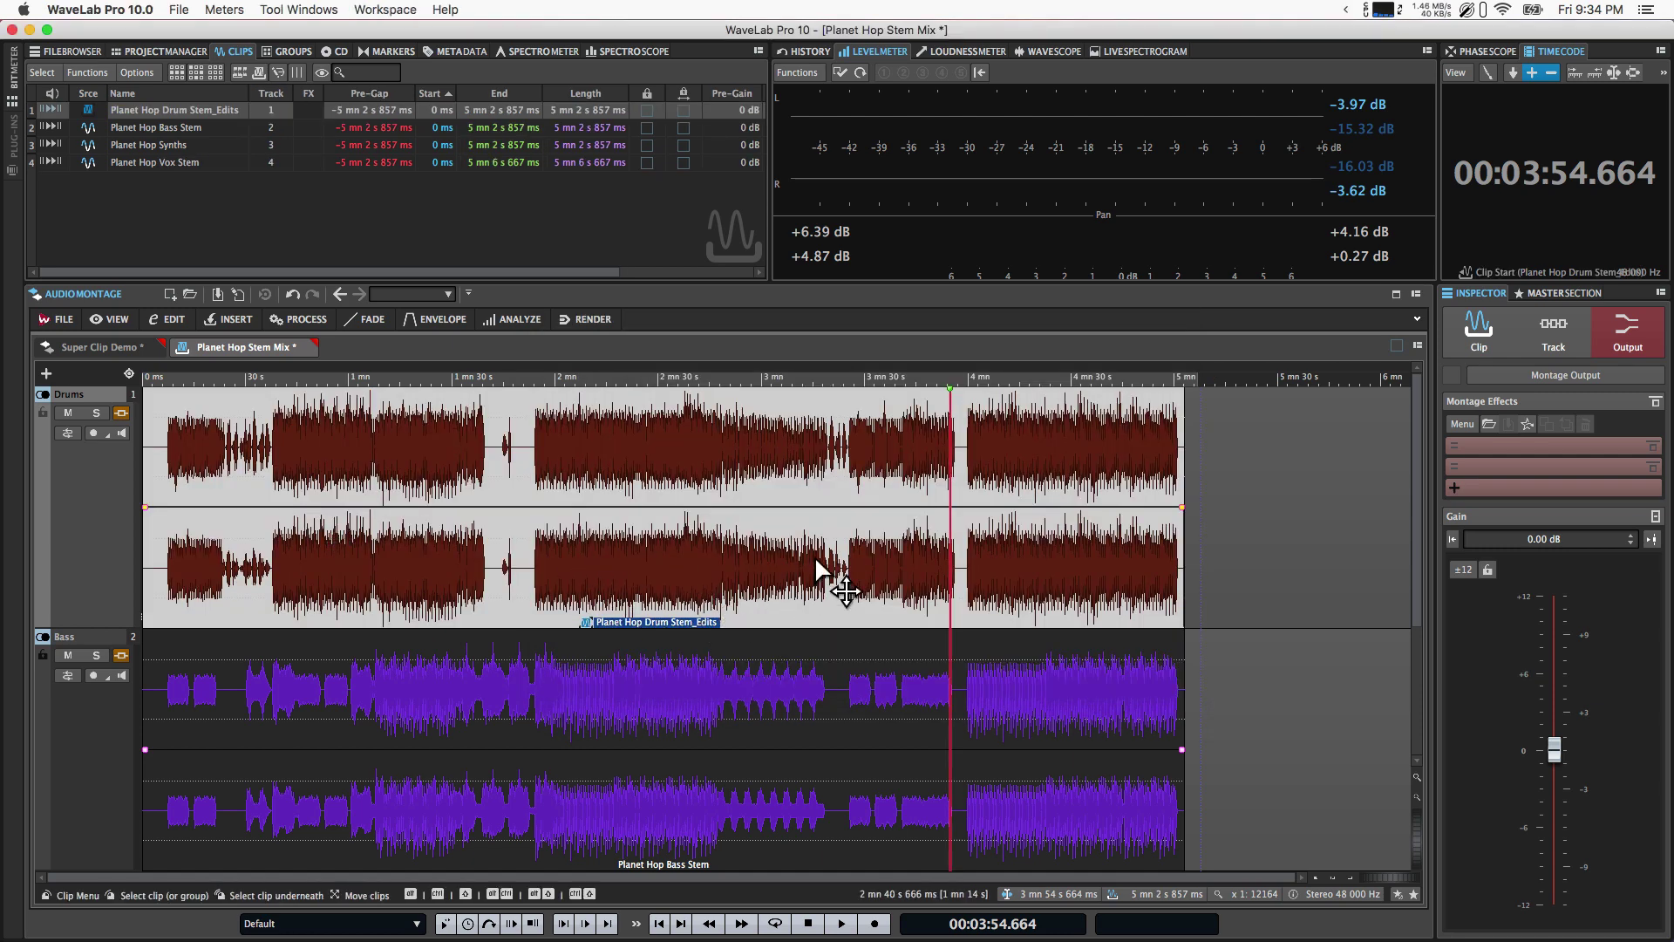
Add FabFilter Pro-Q 3 as a clip effect on the drum super clip.
{"action": "left_click", "coordinate": [1474, 326]}
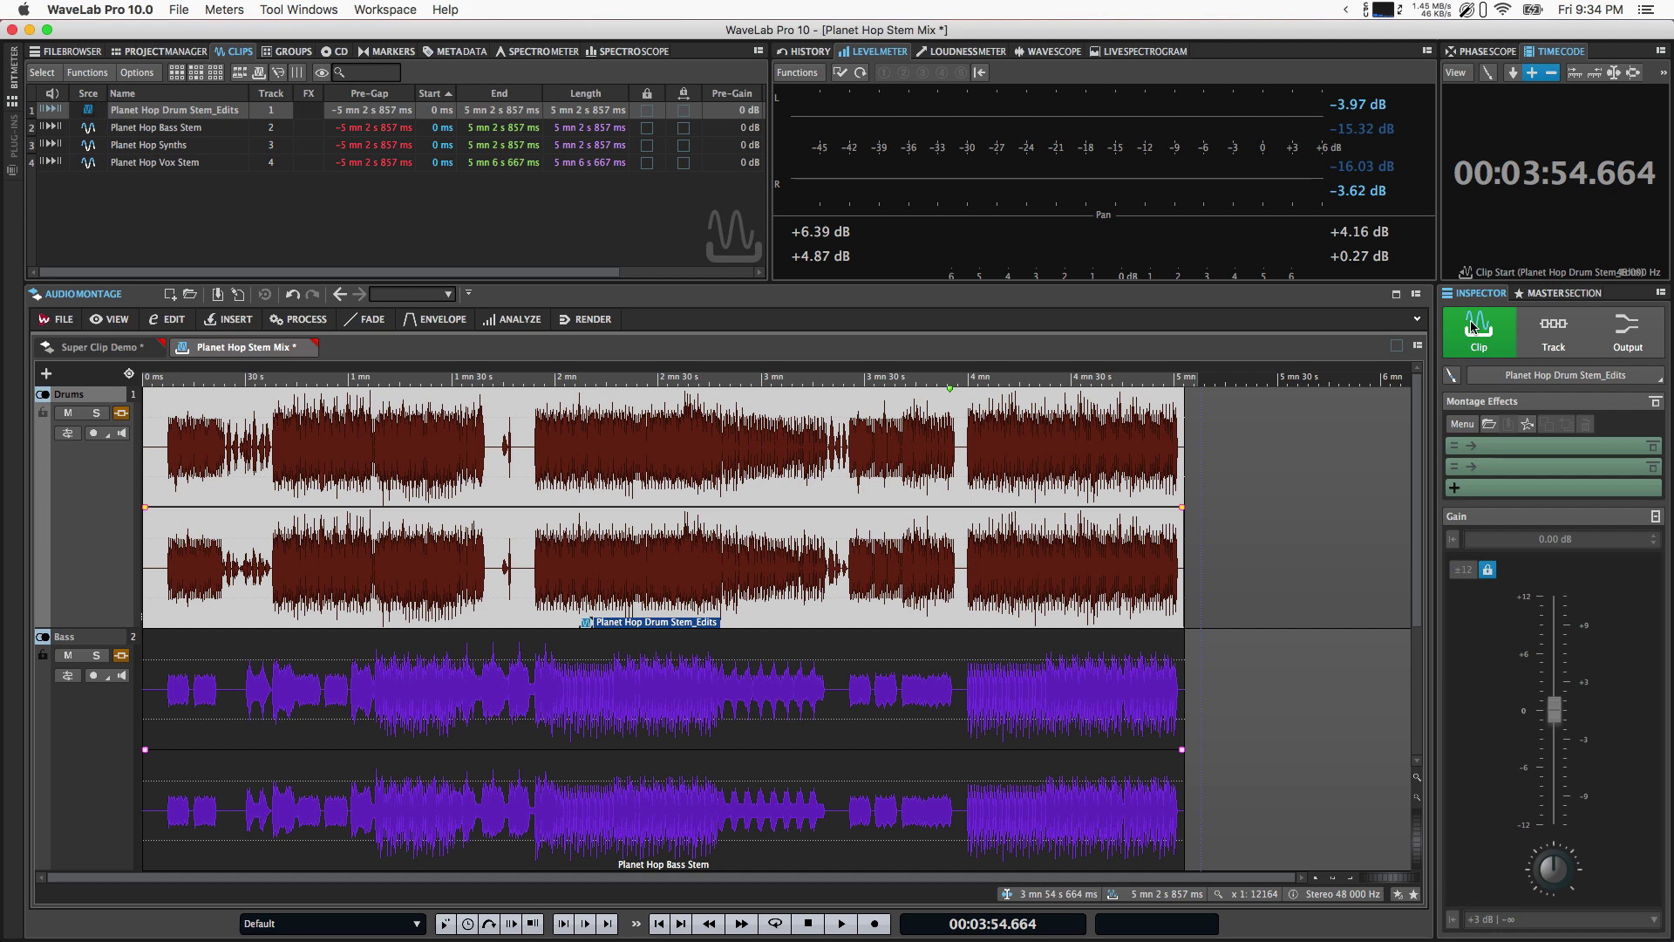
{"action": "left_click", "coordinate": [1506, 446]}
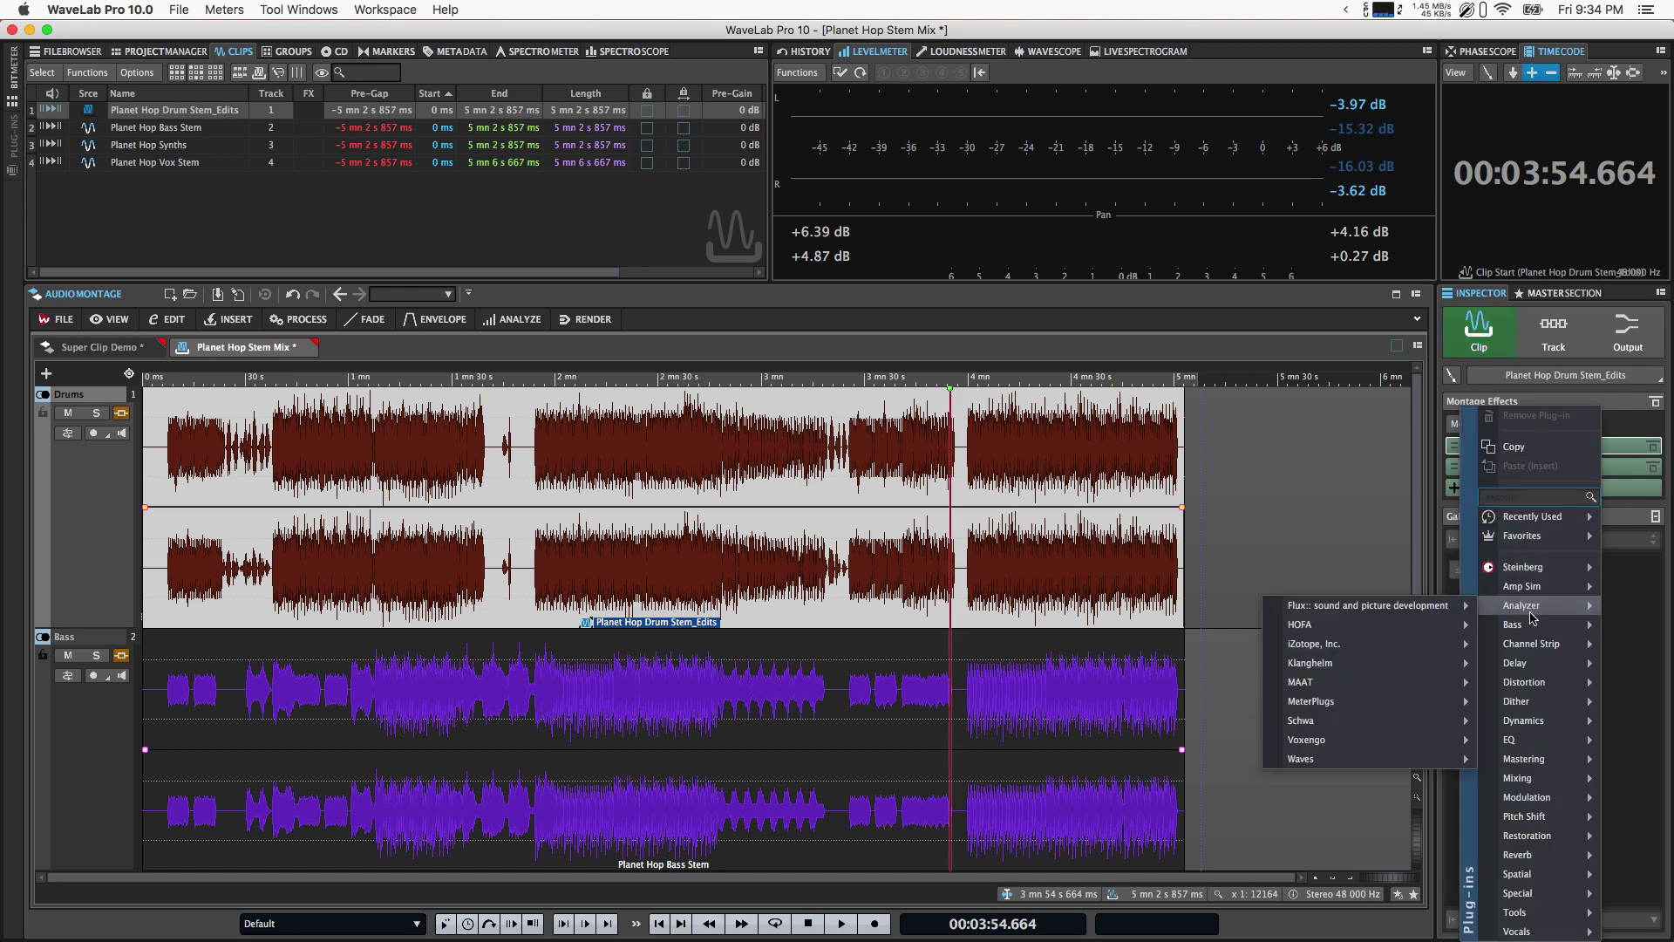
{"action": "mouse_move", "coordinate": [1525, 741]}
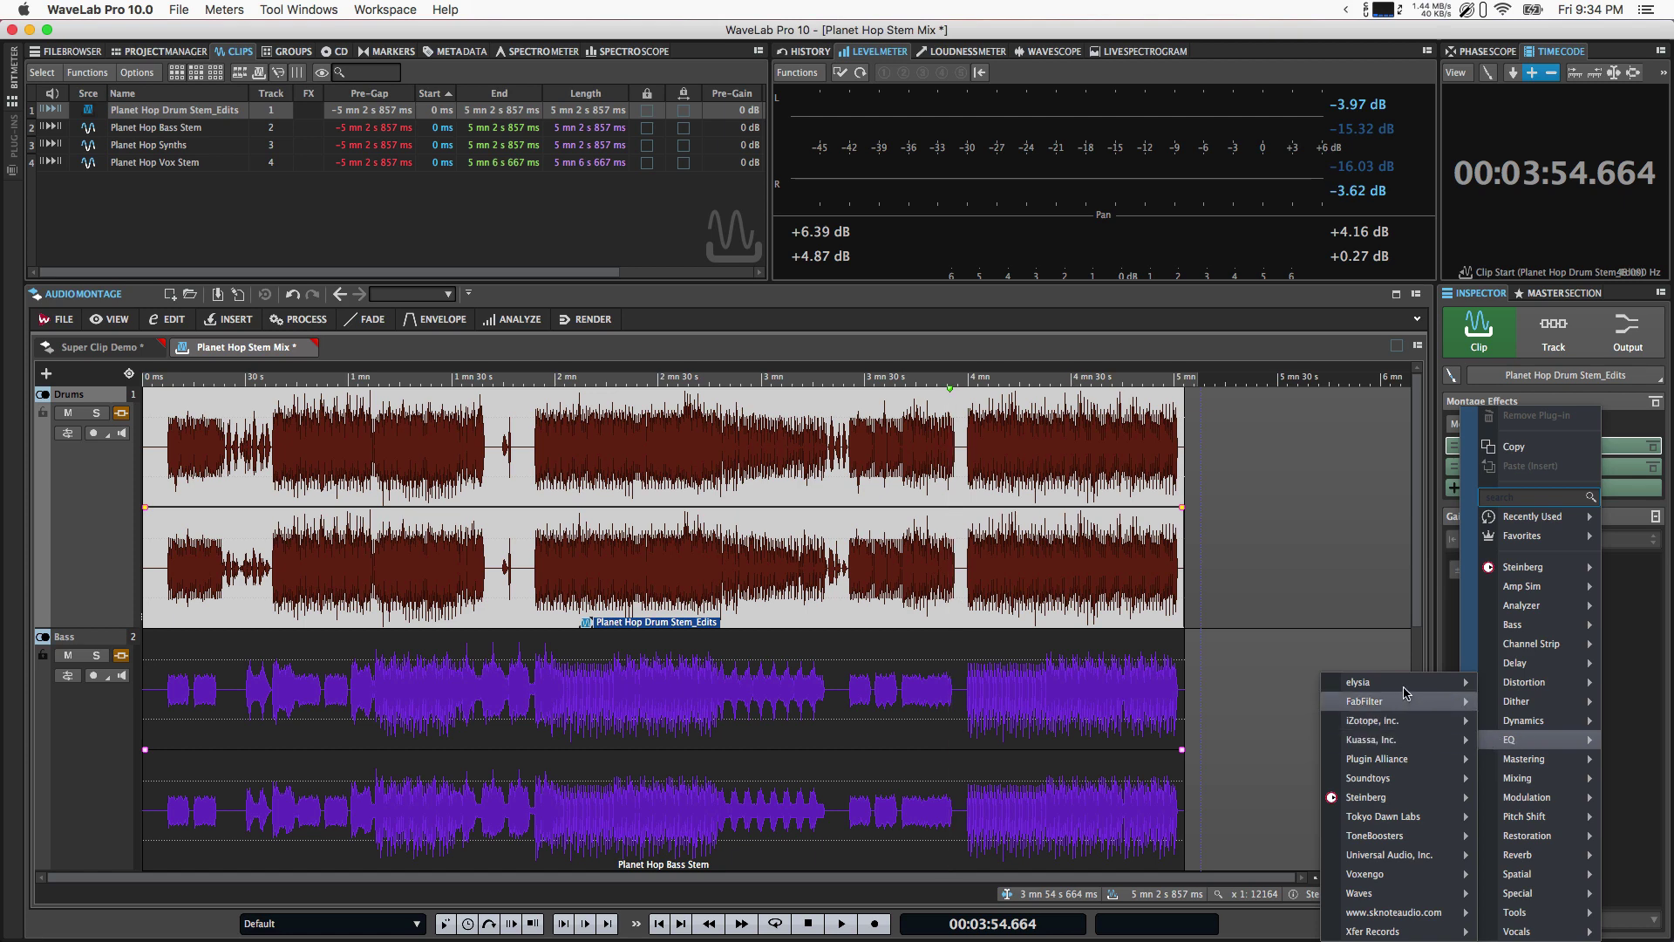
{"action": "mouse_move", "coordinate": [1406, 701]}
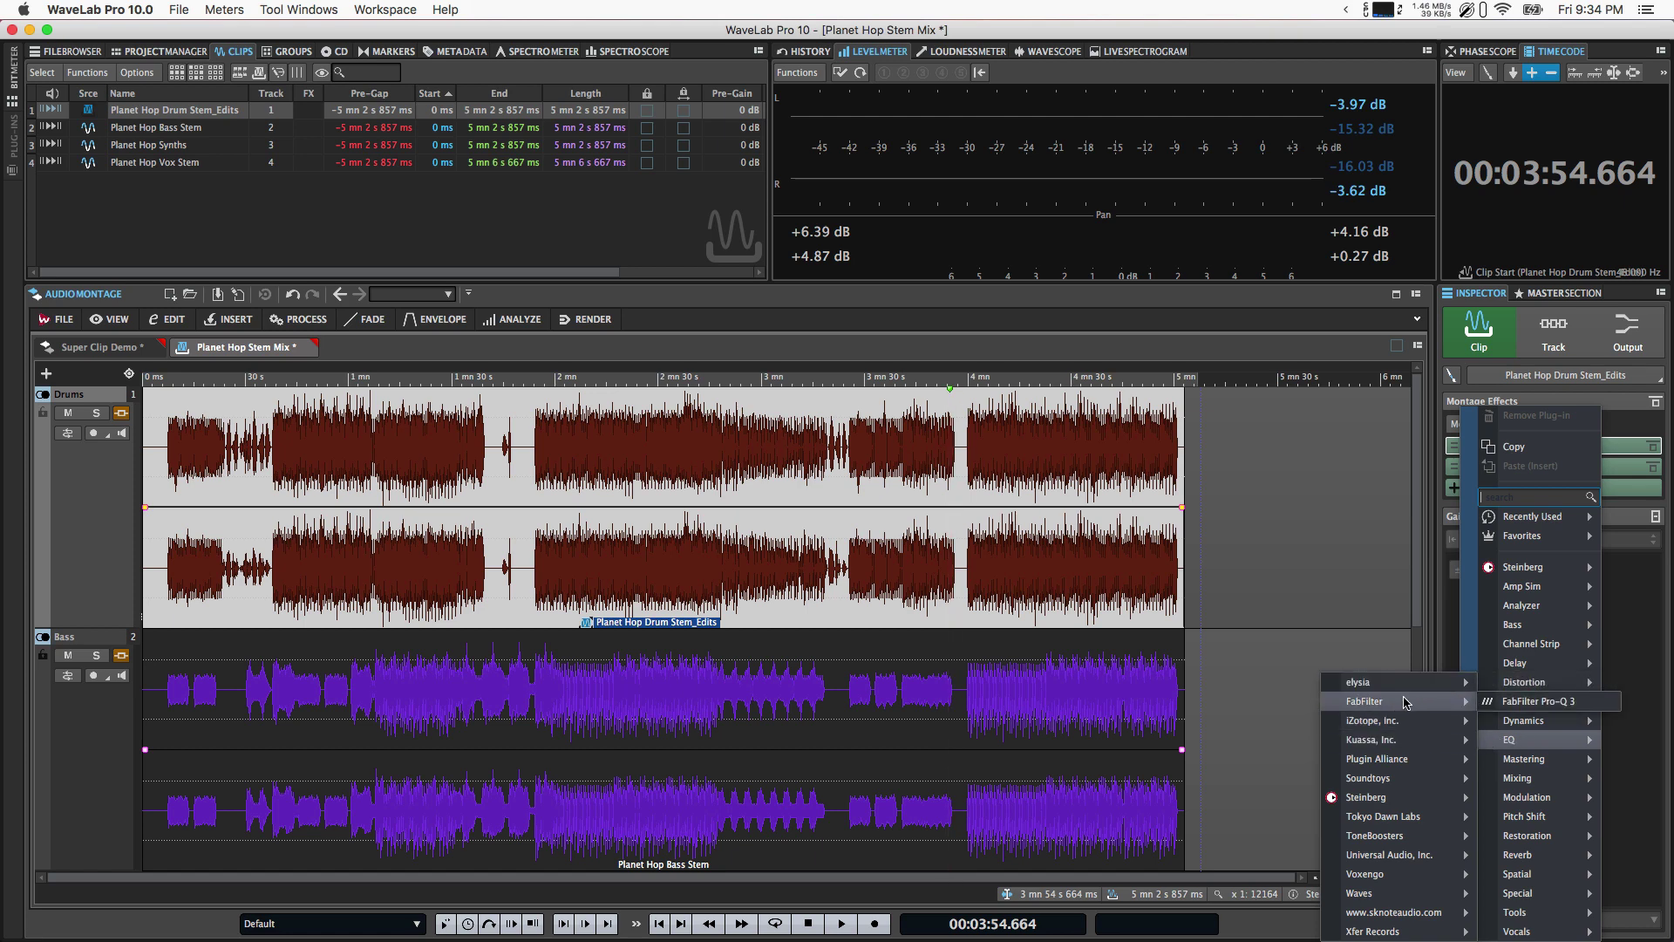
{"action": "left_click", "coordinate": [1515, 703]}
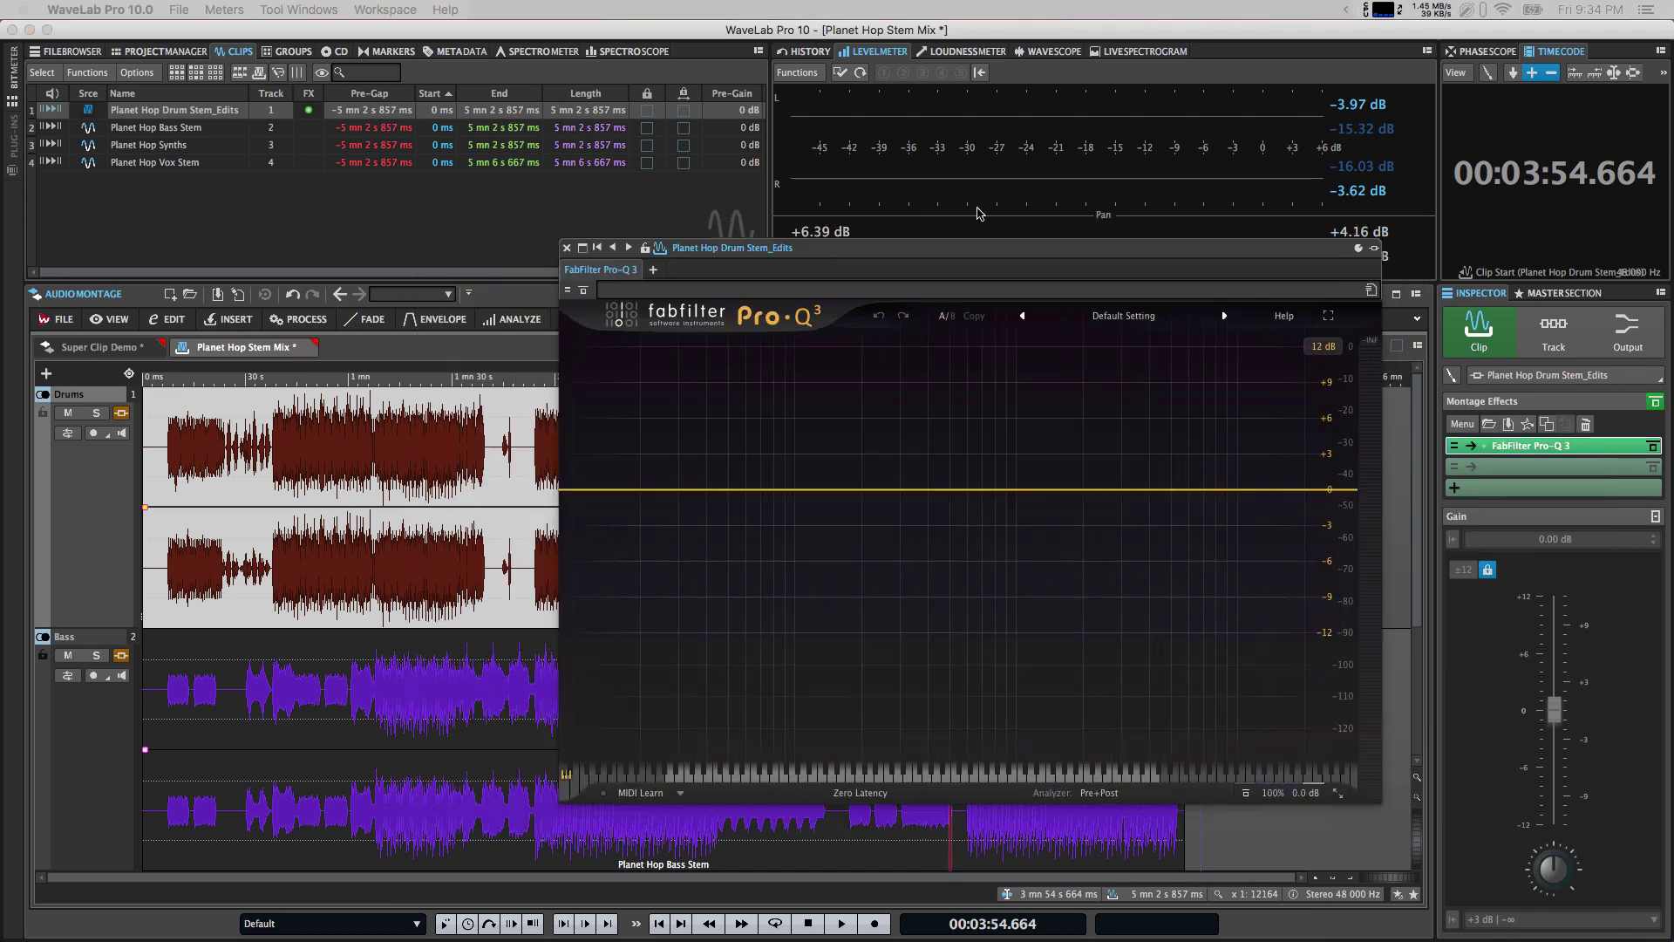
Add FabFilter Pro-C 2 after Pro-Q 3, compare both, and close the plug-in window.
{"action": "left_click", "coordinate": [634, 211]}
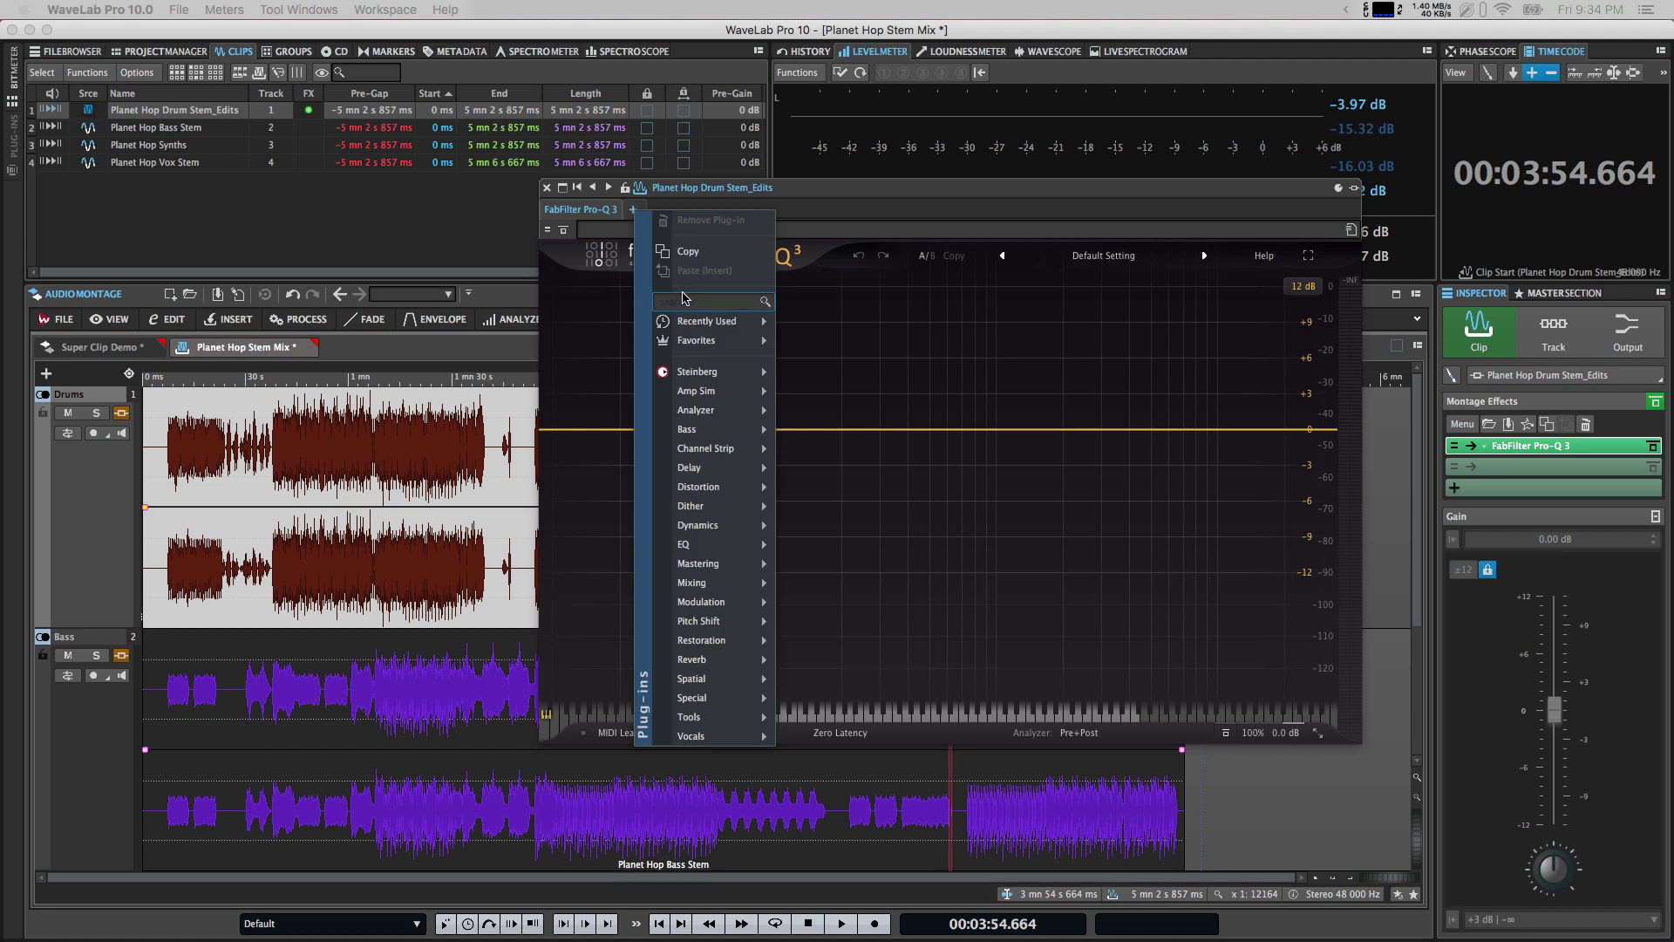
{"action": "type", "text": "pro-c"}
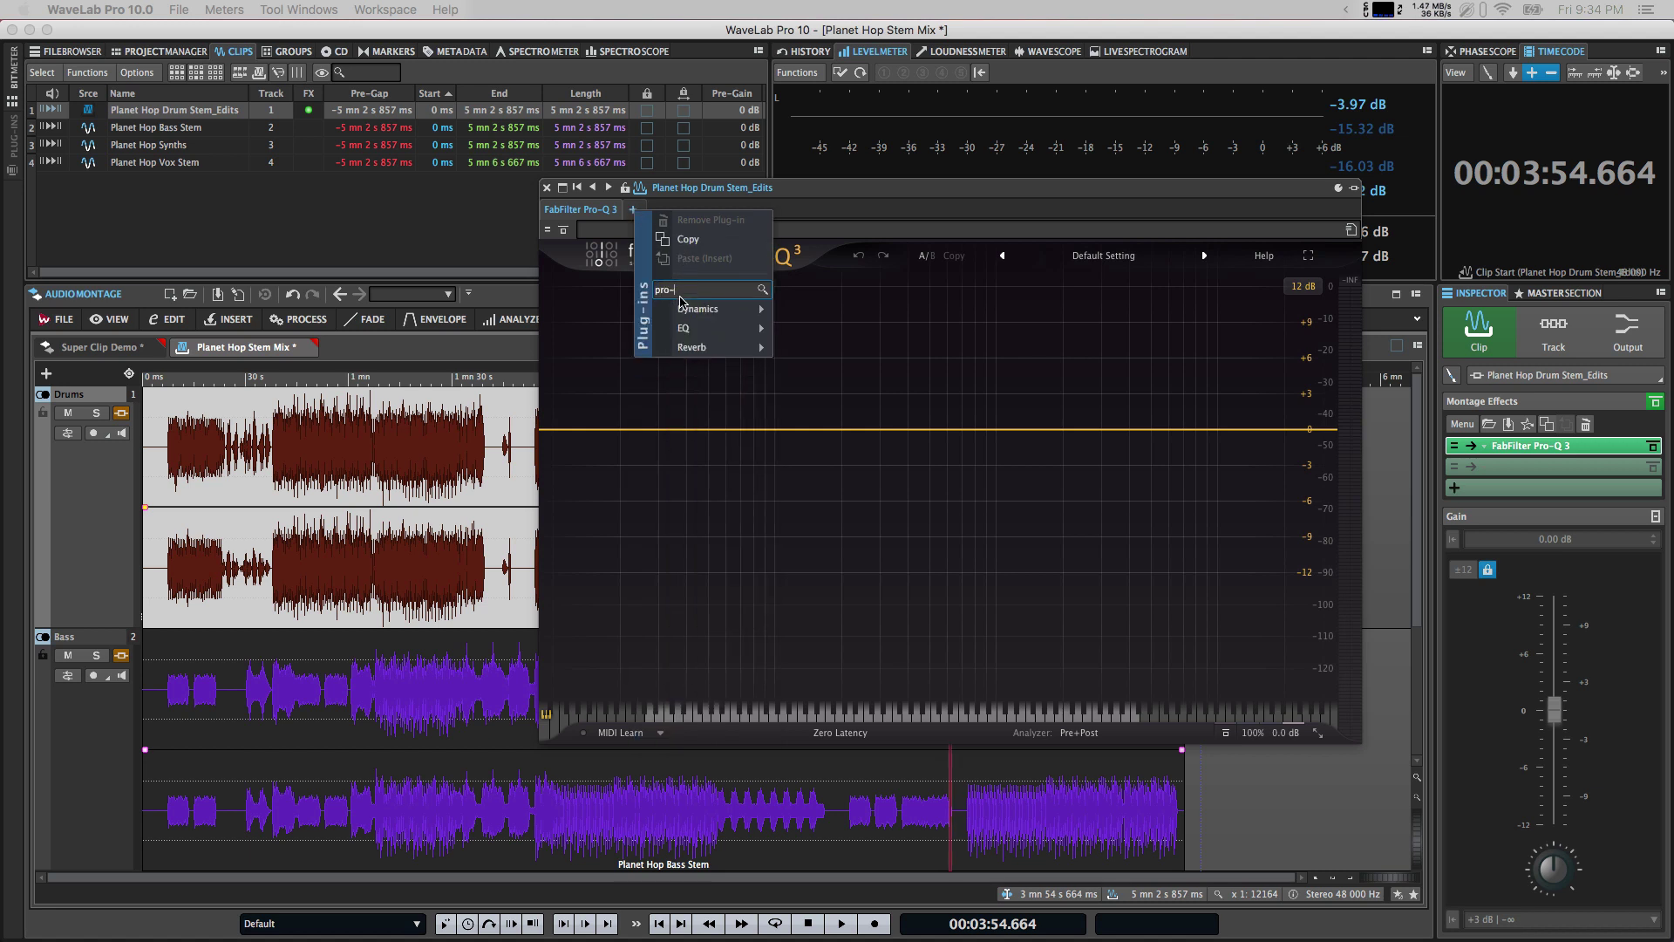
{"action": "mouse_move", "coordinate": [692, 316]}
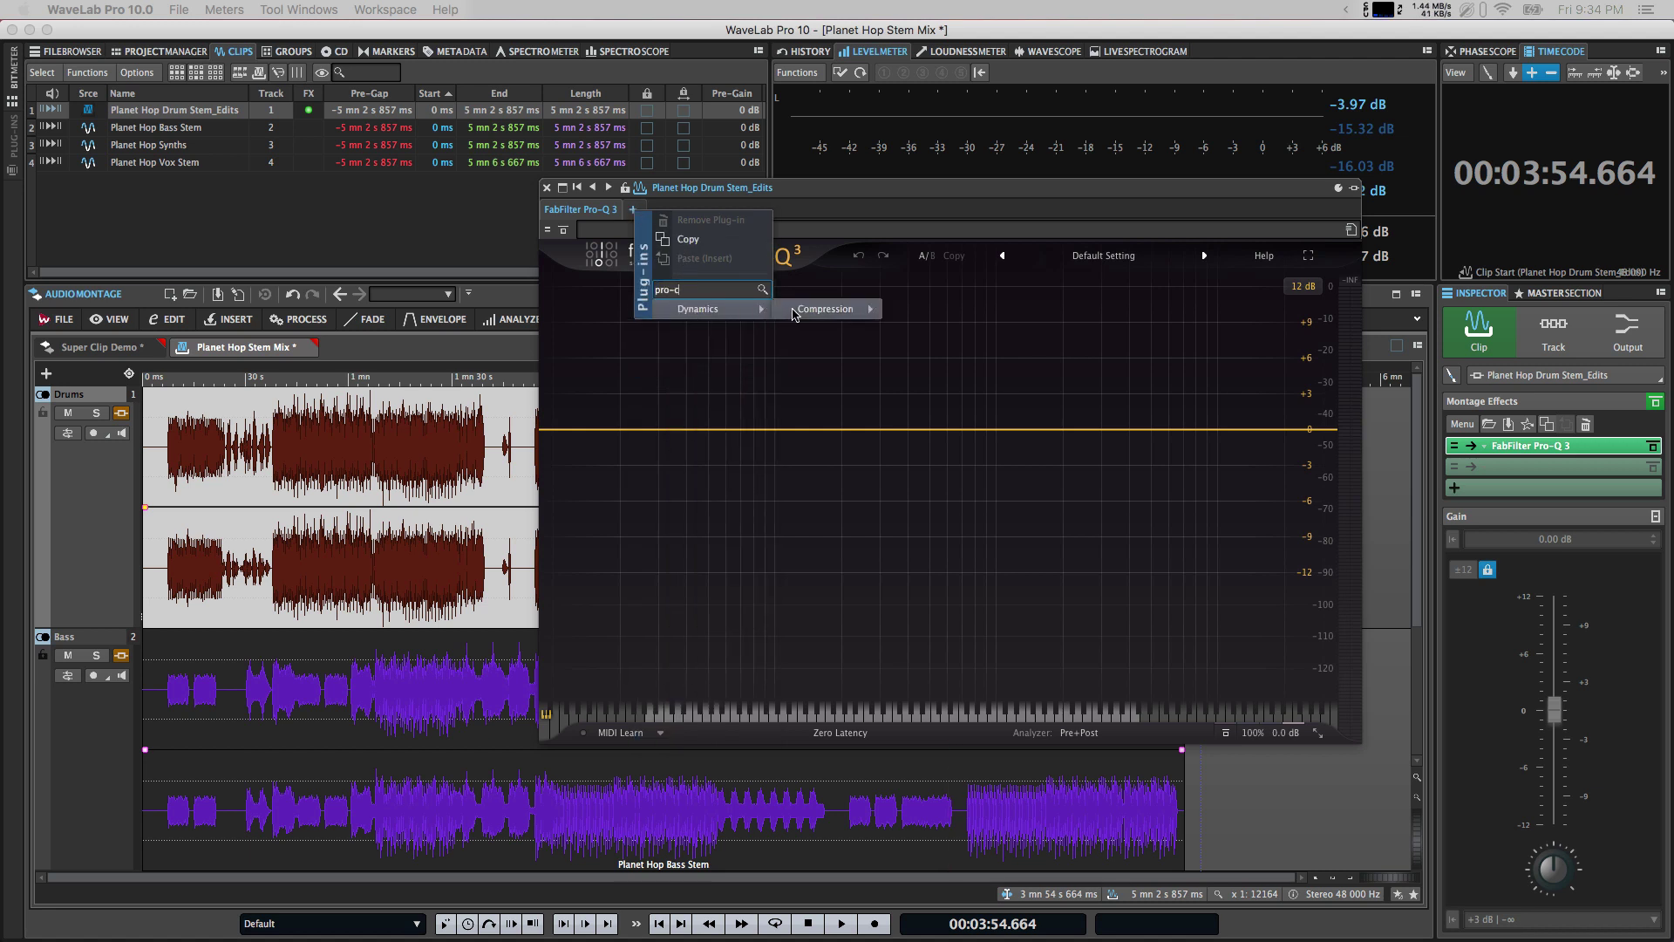
{"action": "mouse_move", "coordinate": [820, 315]}
{"action": "mouse_move", "coordinate": [933, 317]}
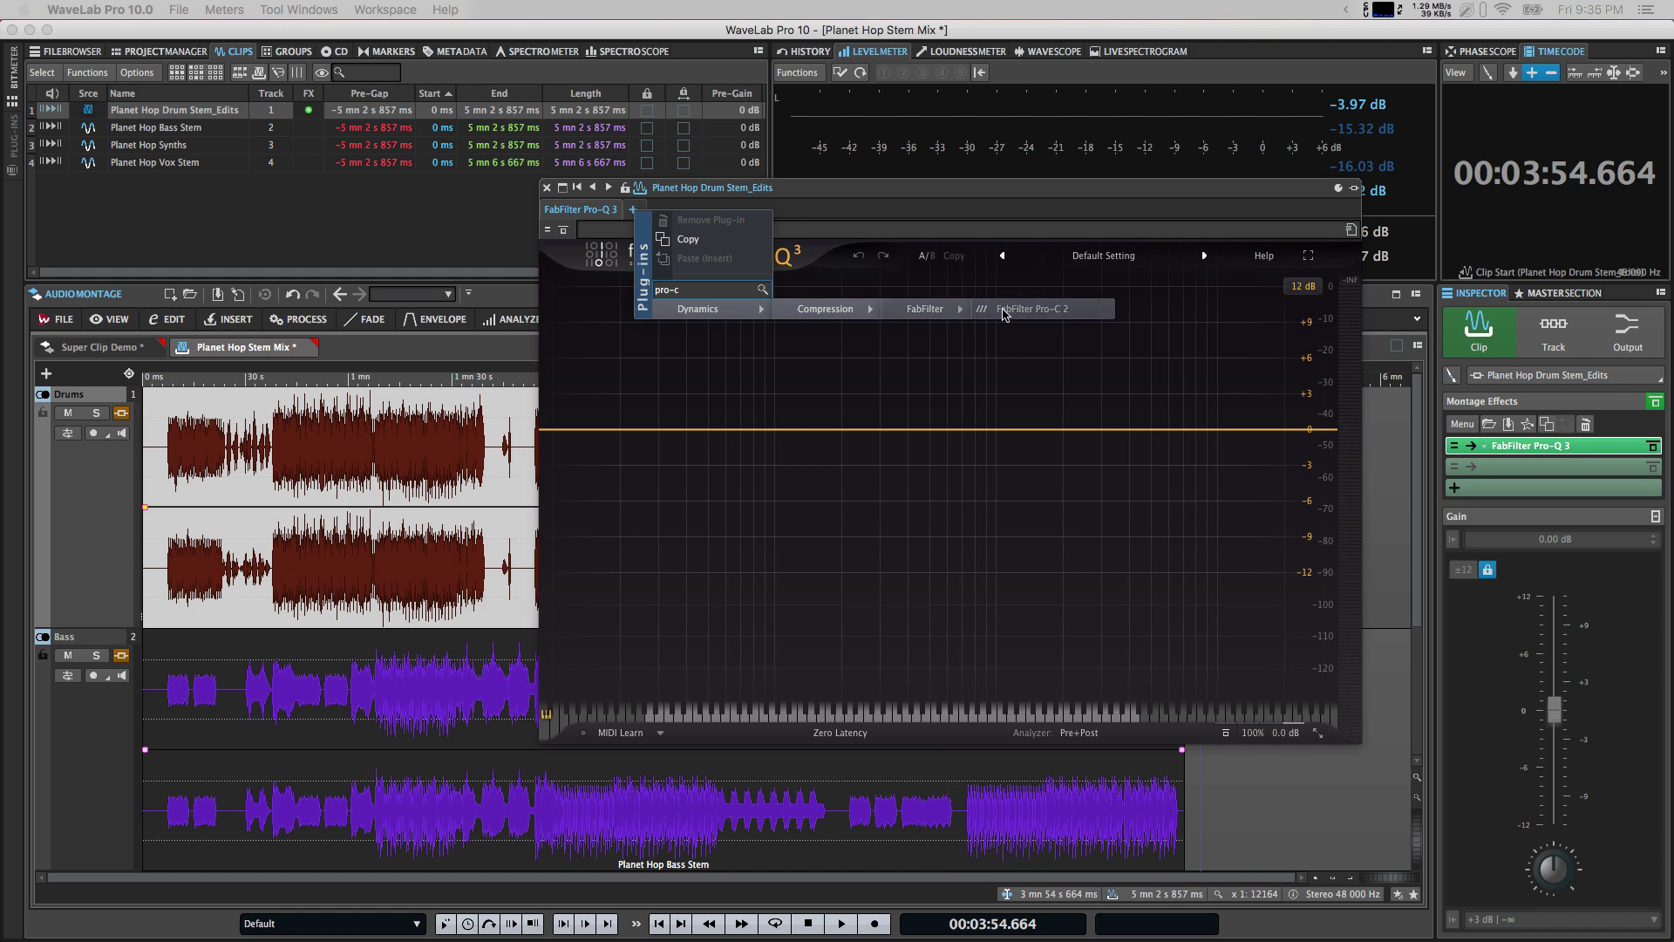
{"action": "left_click", "coordinate": [1047, 310]}
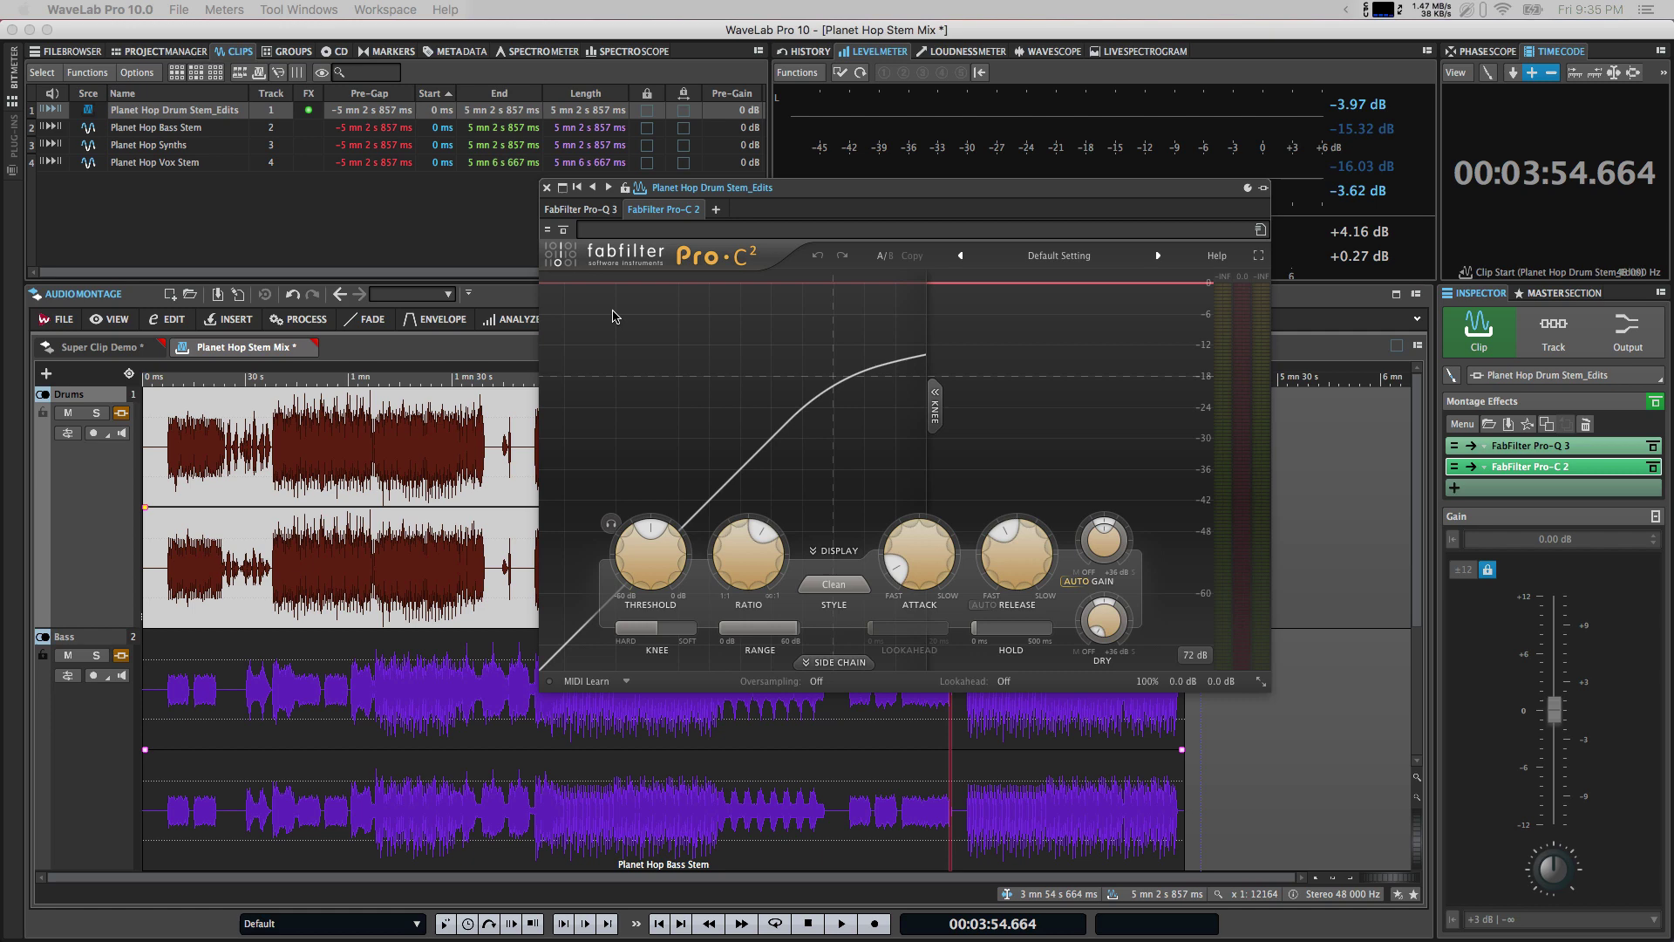
{"action": "left_click", "coordinate": [581, 209]}
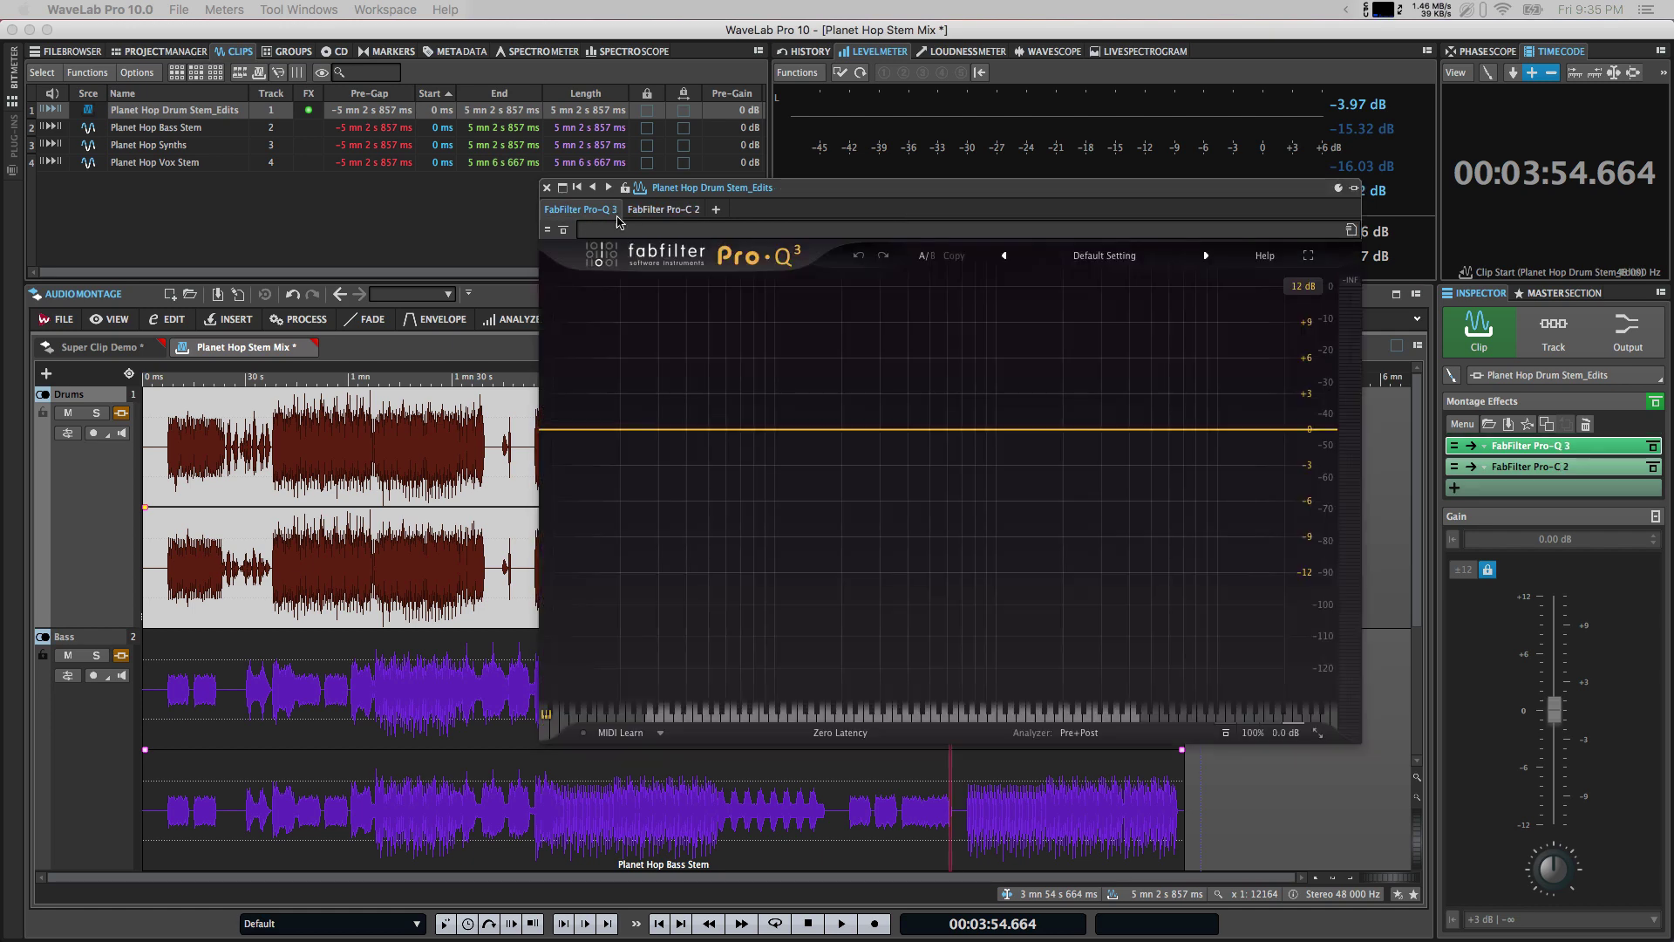
{"action": "left_click", "coordinate": [666, 211]}
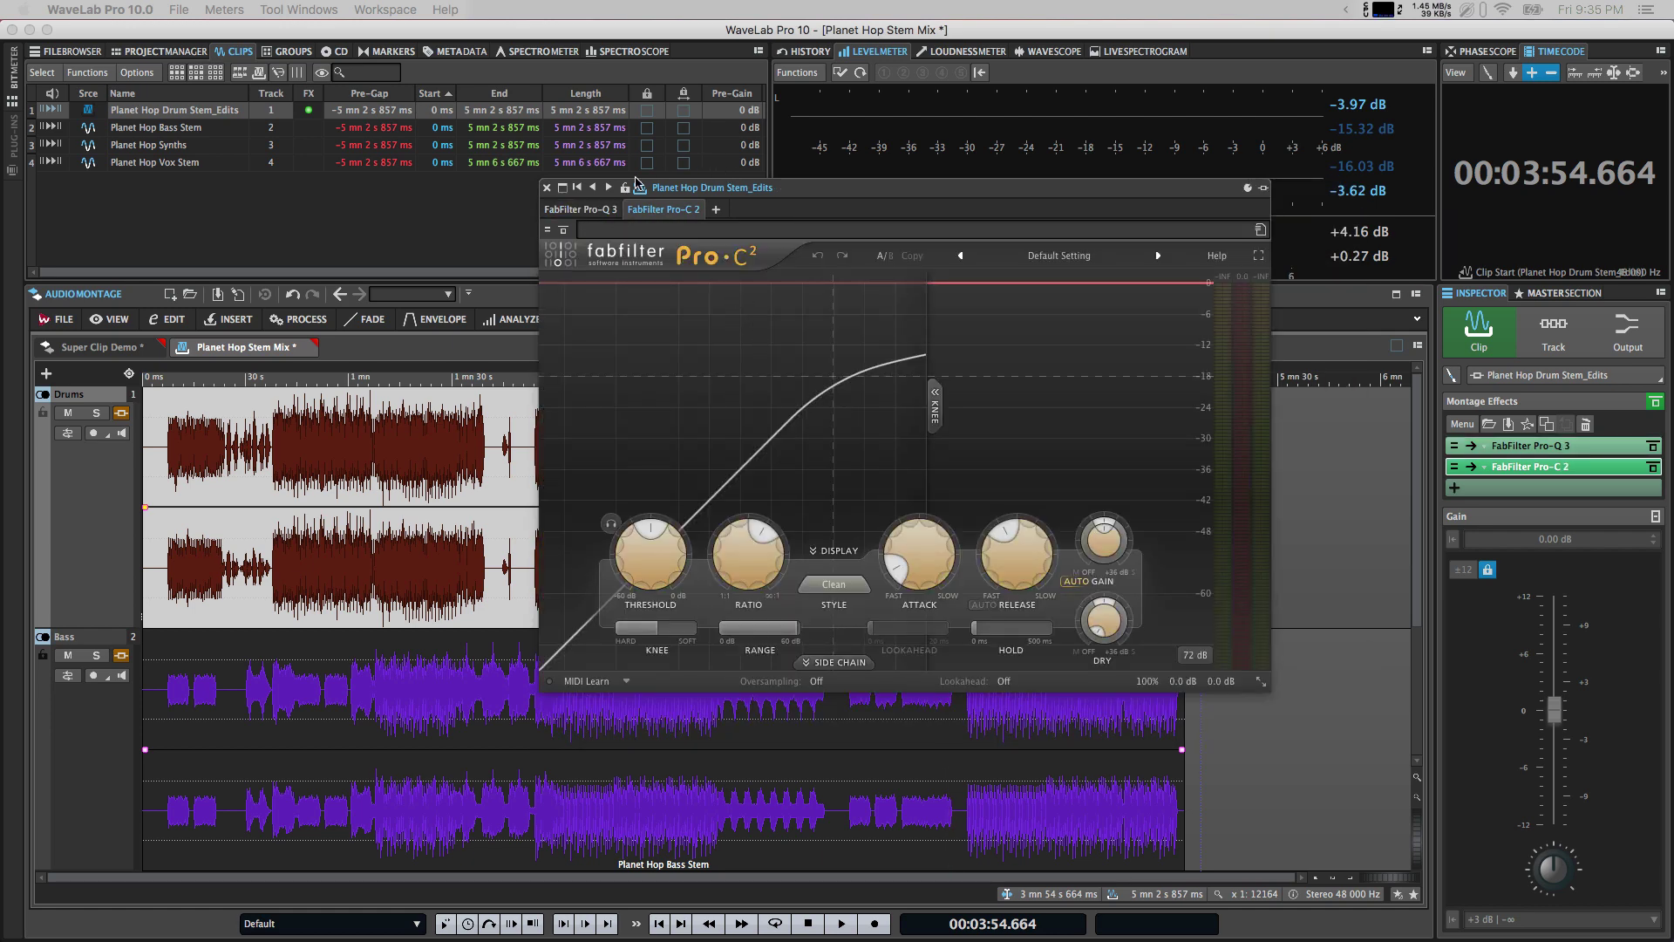
{"action": "left_click", "coordinate": [547, 188]}
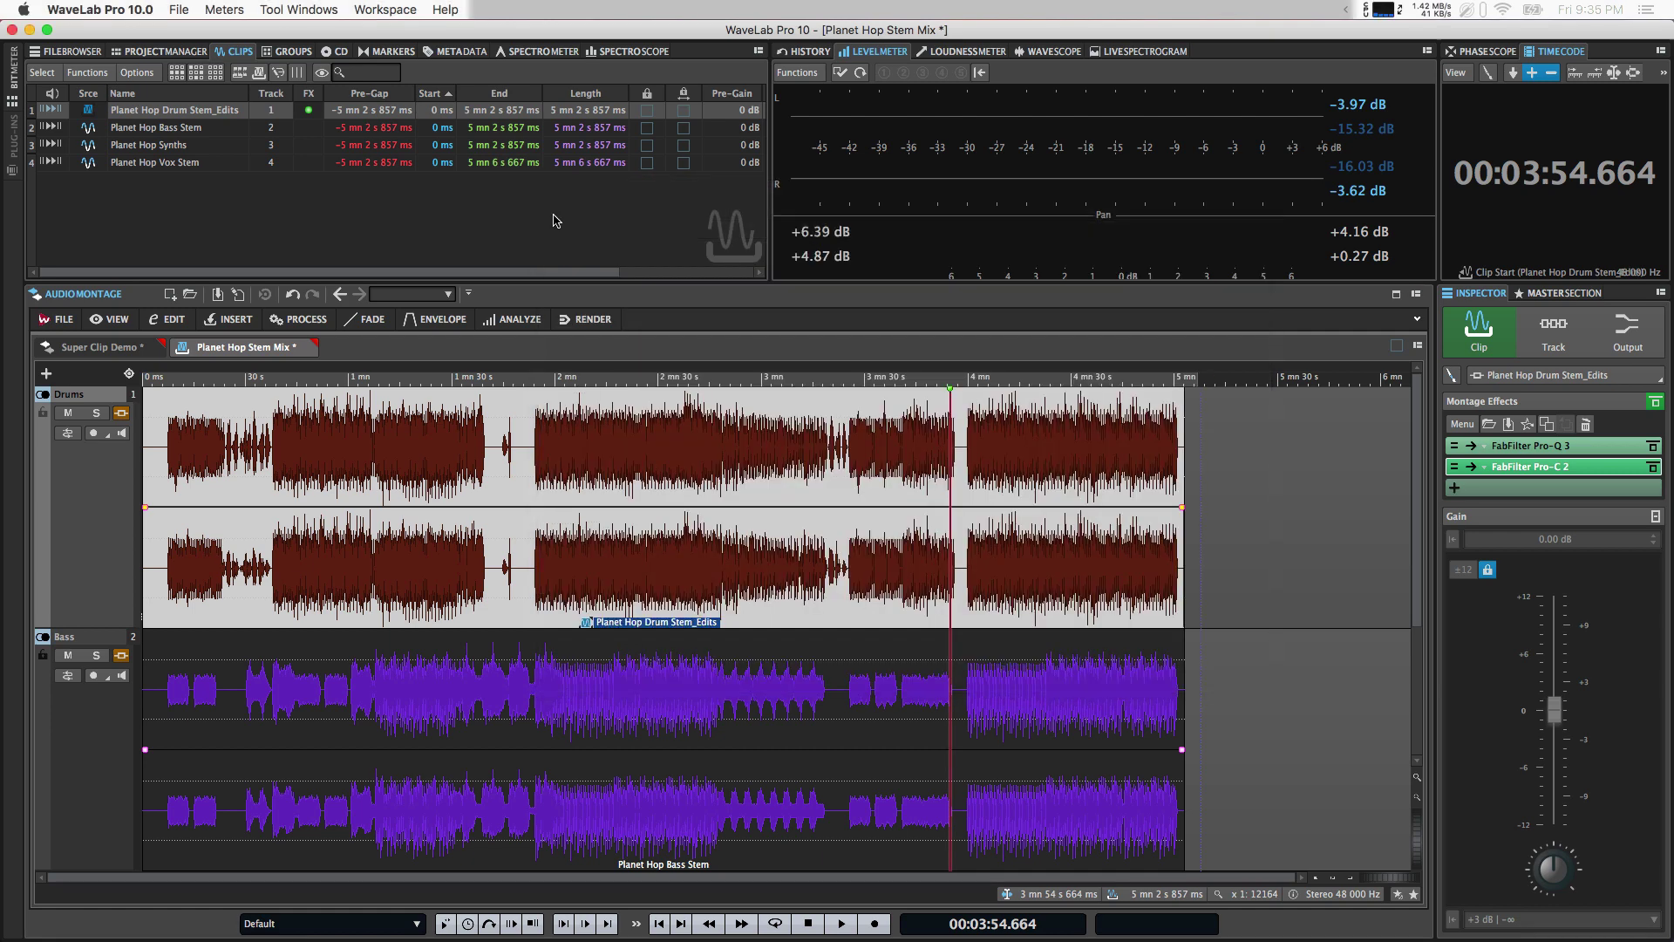
Open the drum super clip's sub-montage and the MSED 3.0 effect on its middle clip.
{"action": "double_click", "coordinate": [515, 401]}
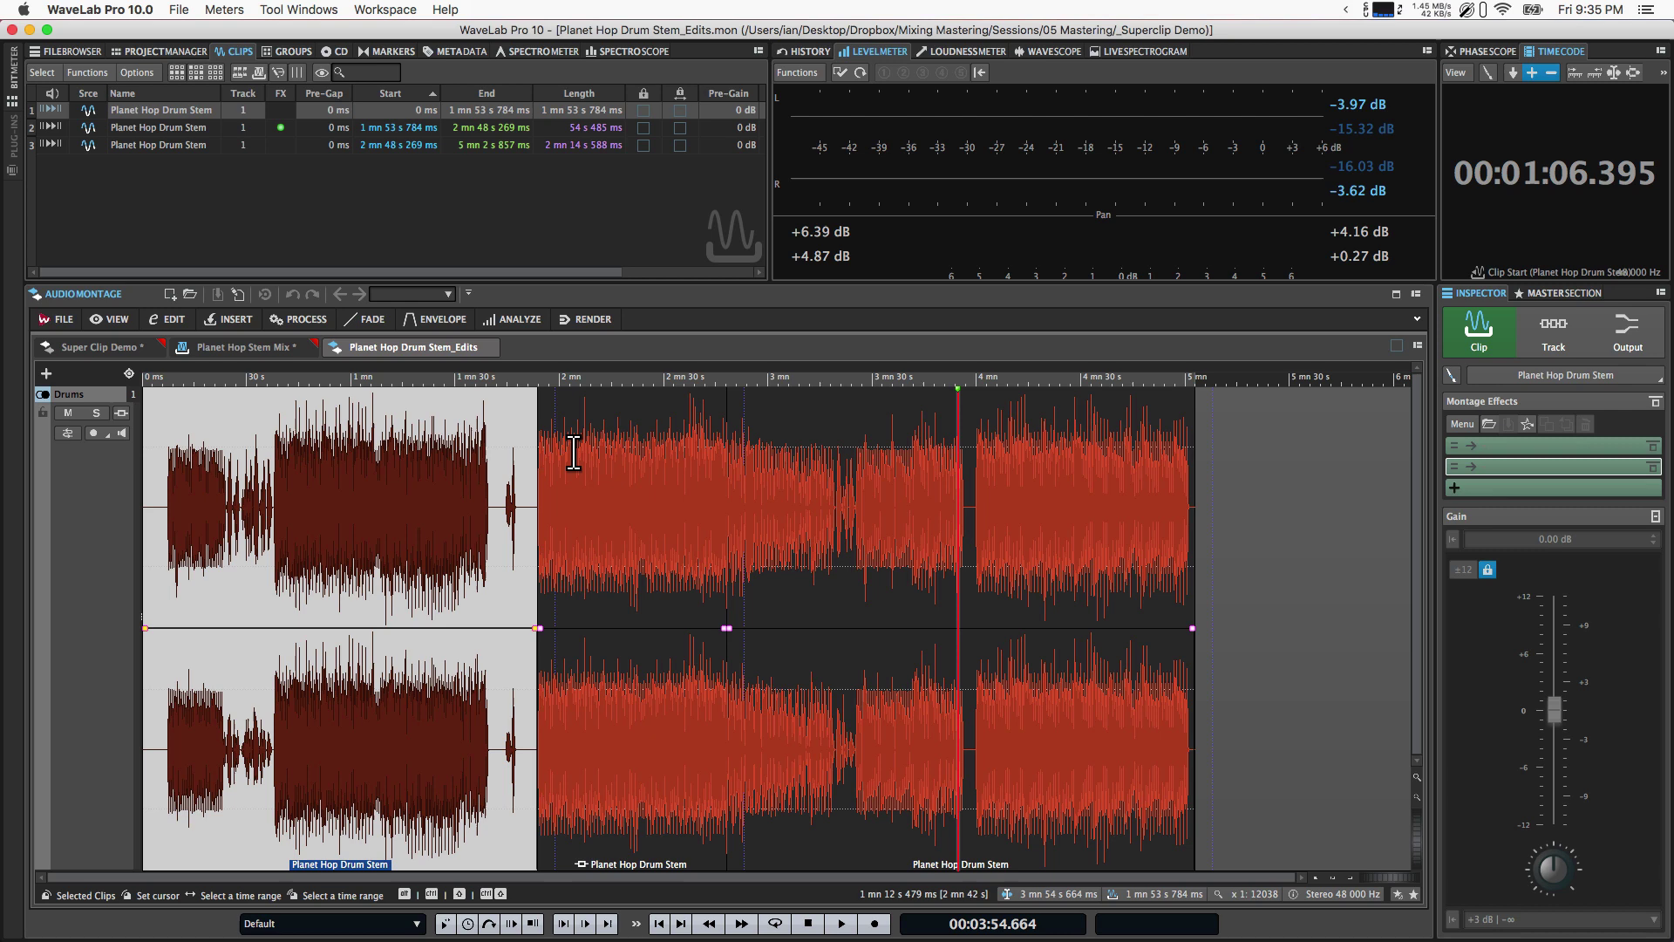
{"action": "left_click", "coordinate": [665, 766]}
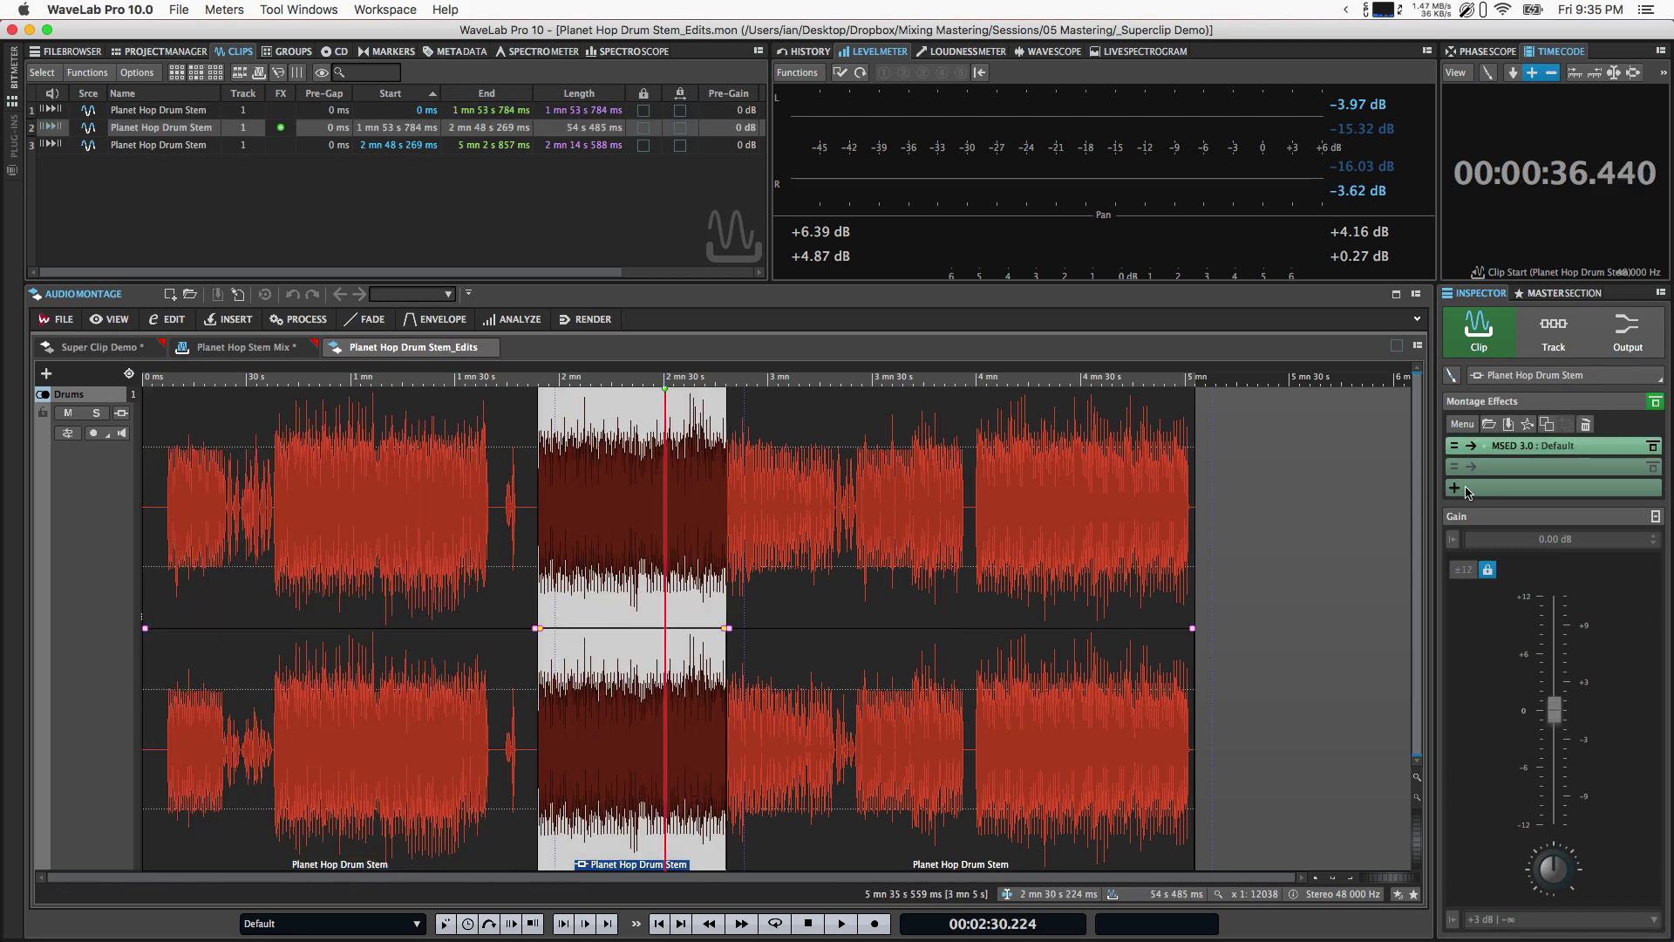
{"action": "left_click", "coordinate": [1544, 447]}
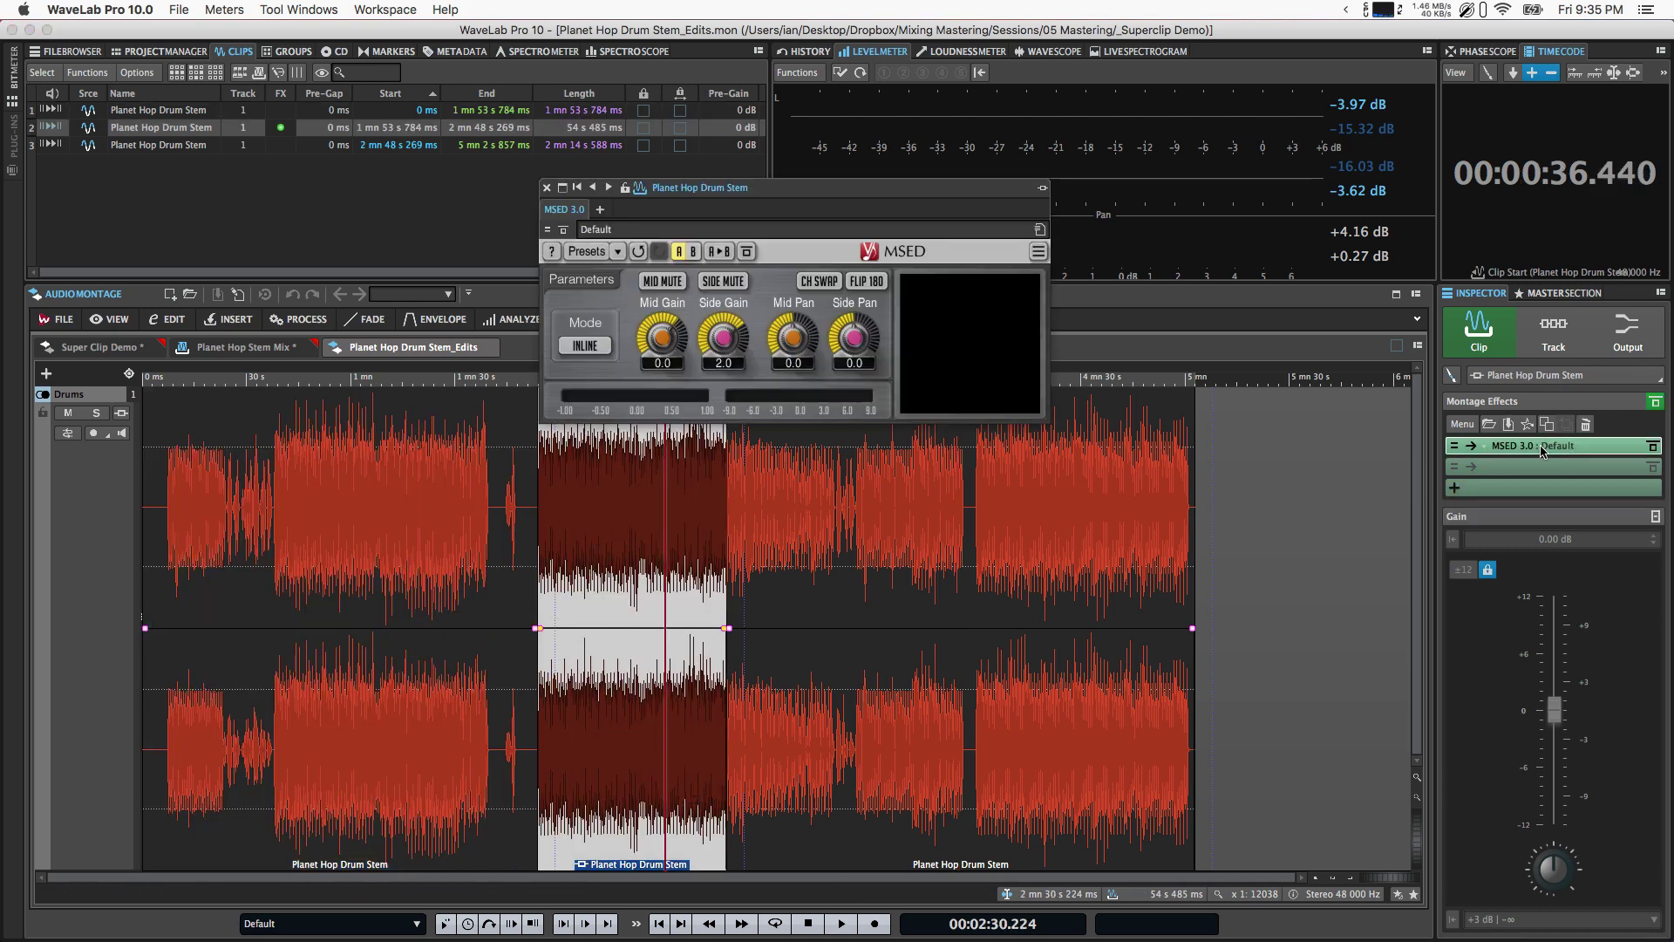
Set MSED Side Gain to 1, close the plug-in, and save the sub-montage.
{"action": "double_click", "coordinate": [733, 363]}
{"action": "type", "text": "1"}
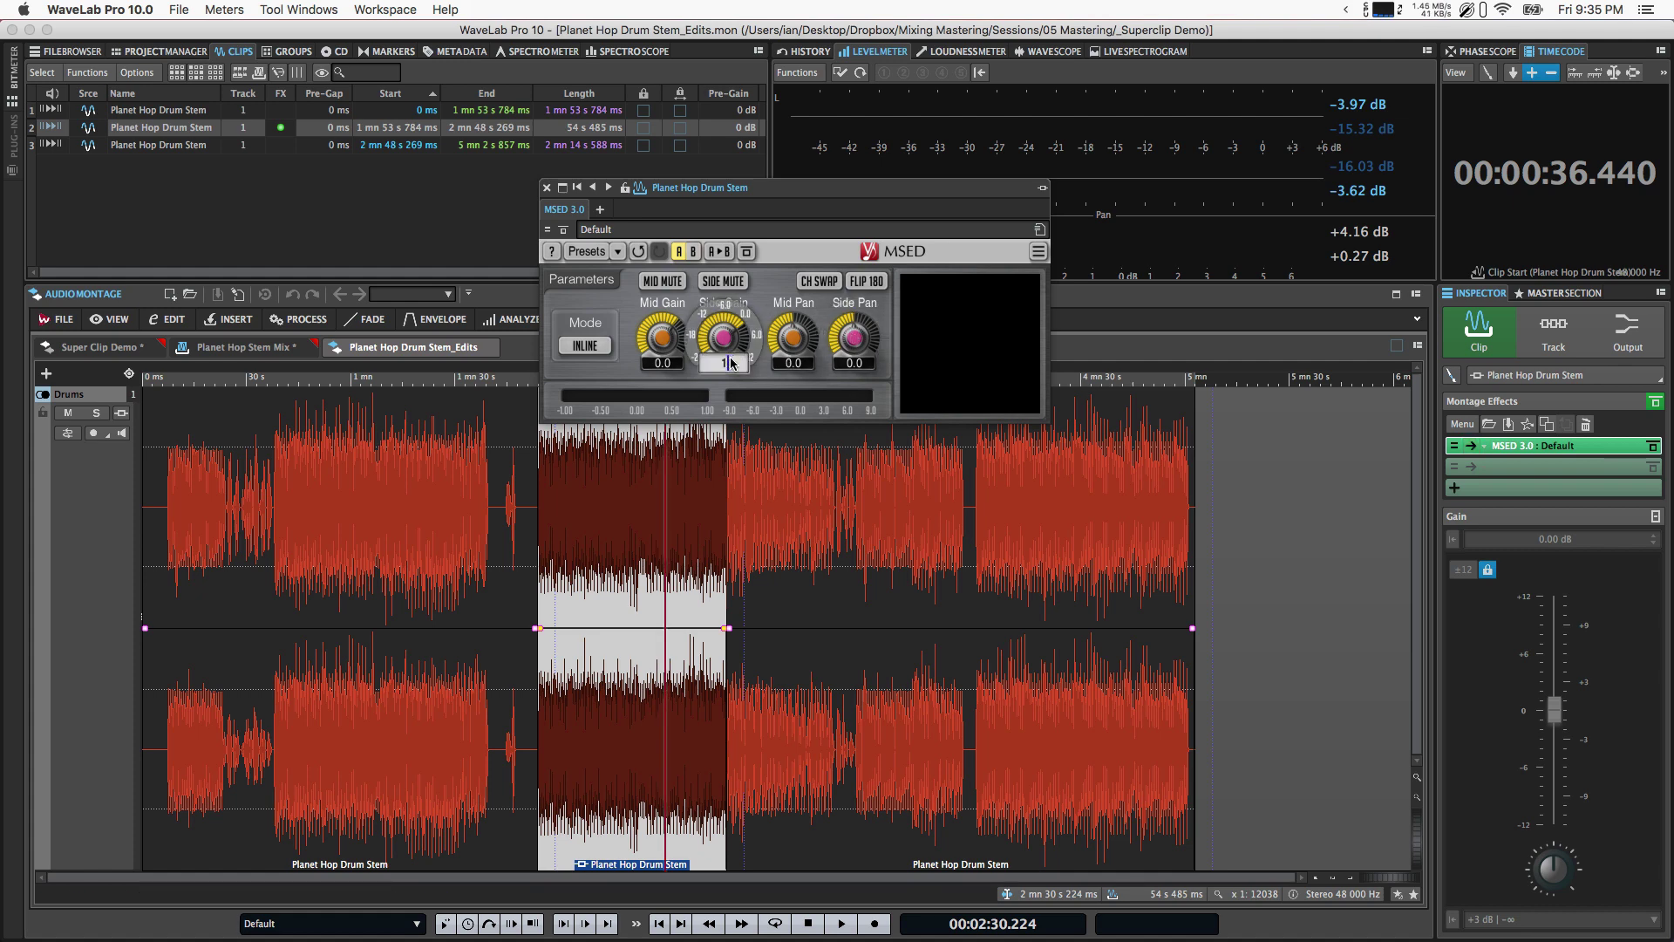
{"action": "key", "text": "Return"}
{"action": "left_click", "coordinate": [546, 187]}
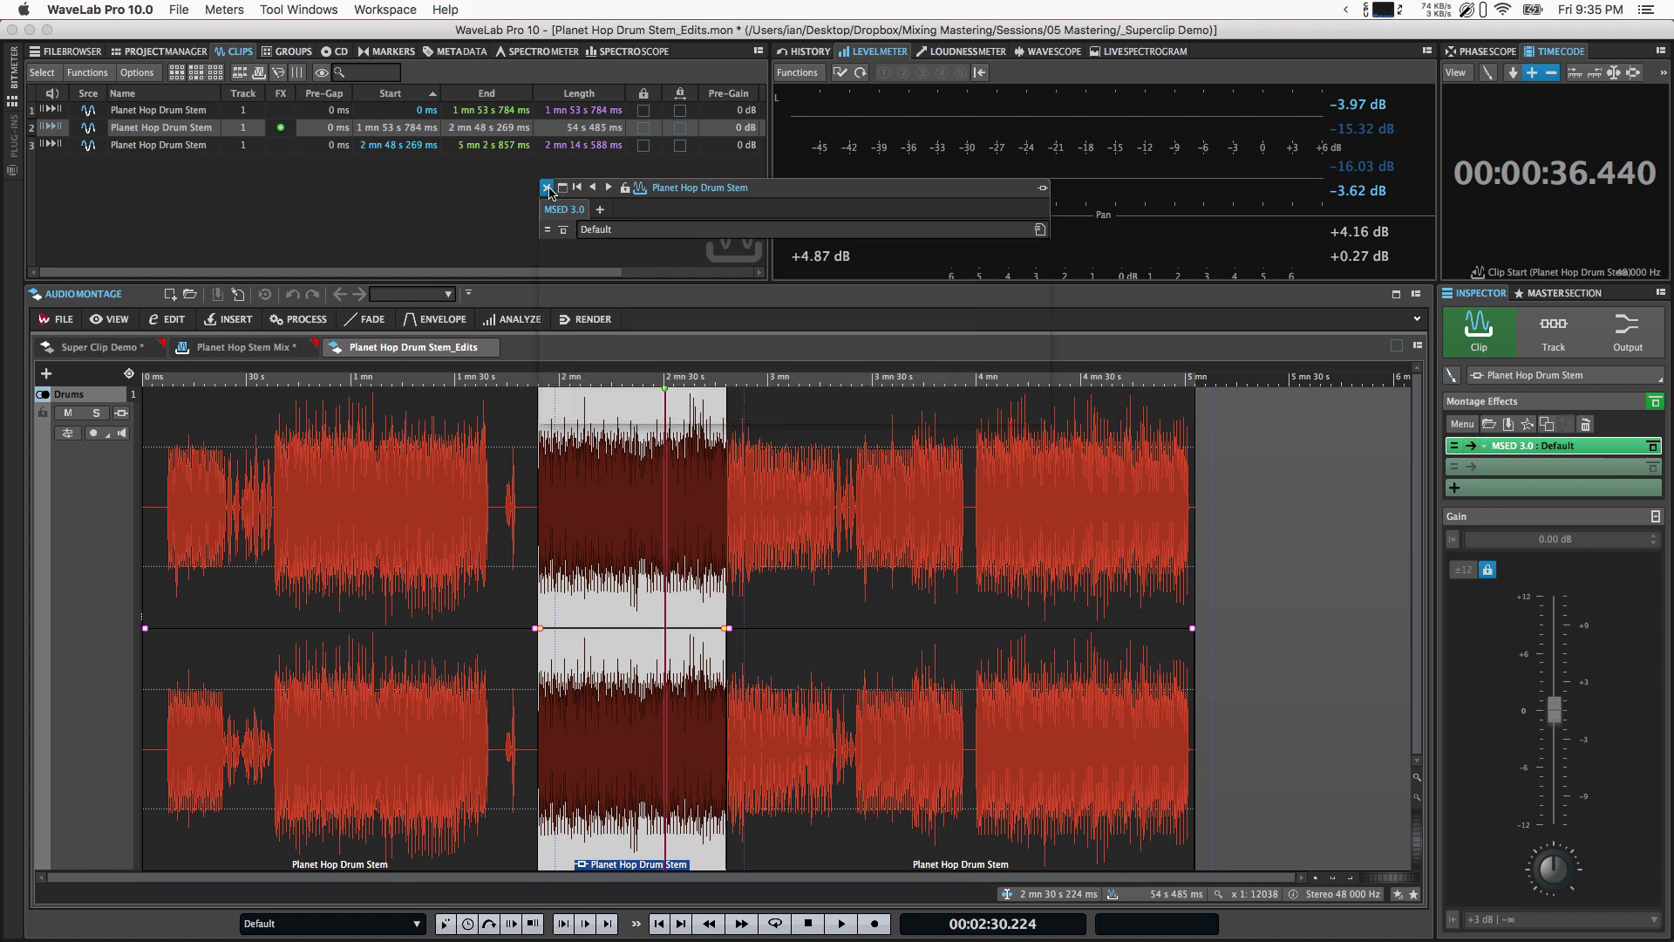
{"action": "key", "text": "super+s"}
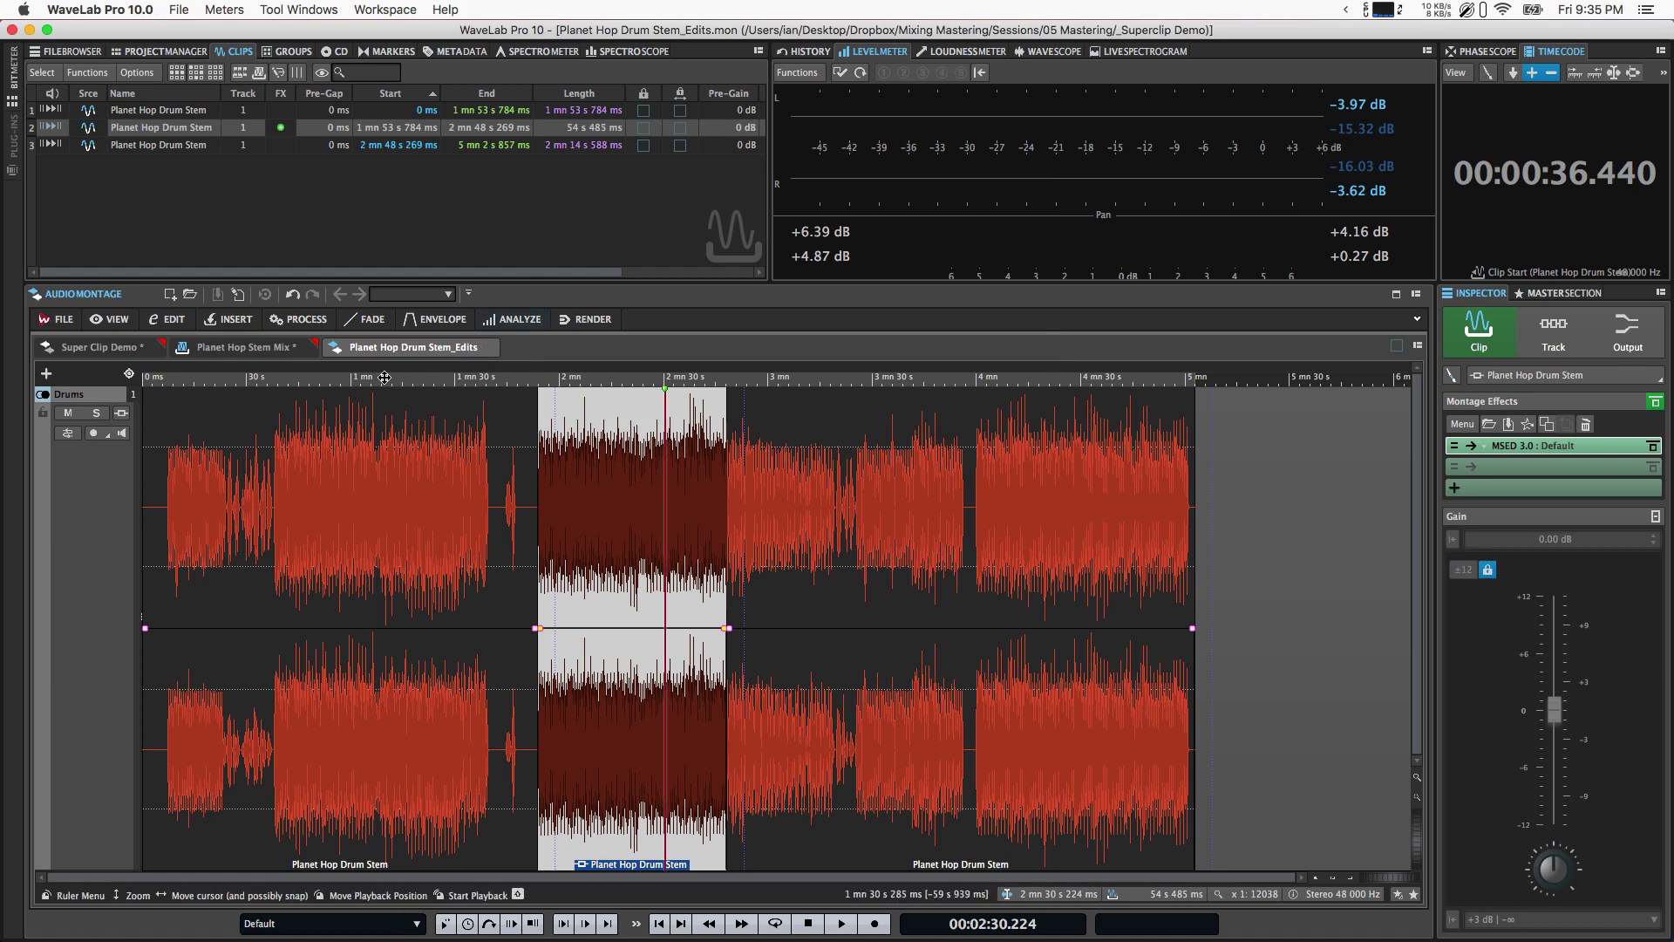
Close the Drum Stem_Edits sub-montage, then open and dismiss the envelope type list.
{"action": "left_click", "coordinate": [493, 347]}
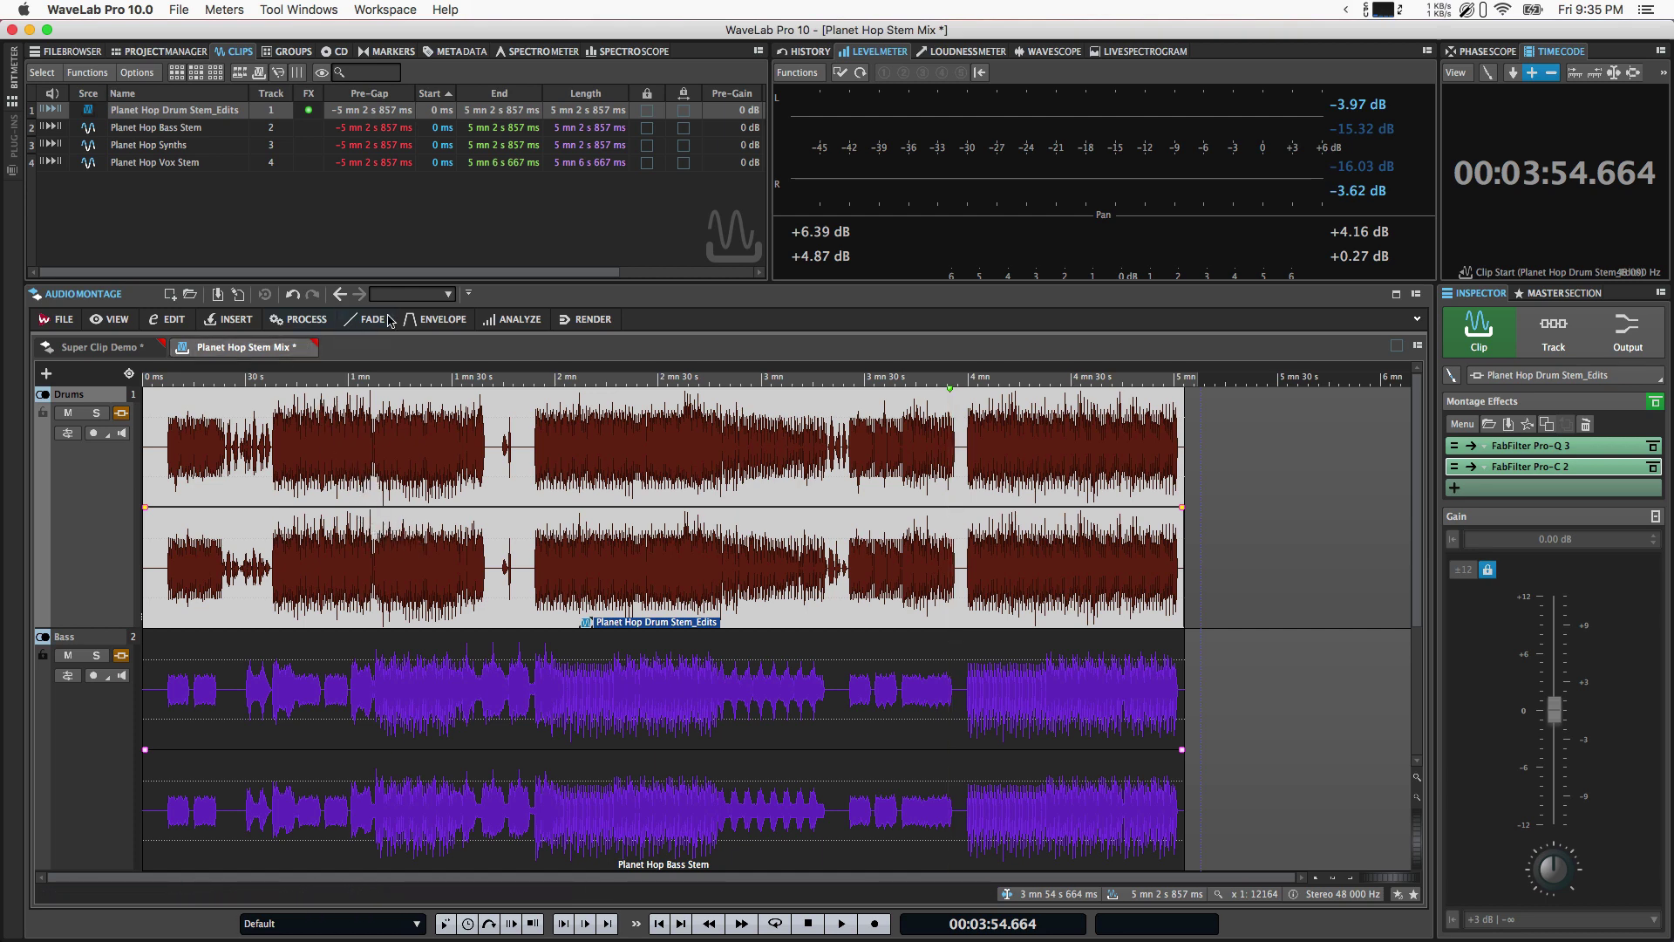
{"action": "left_click", "coordinate": [446, 319]}
{"action": "left_click", "coordinate": [132, 347]}
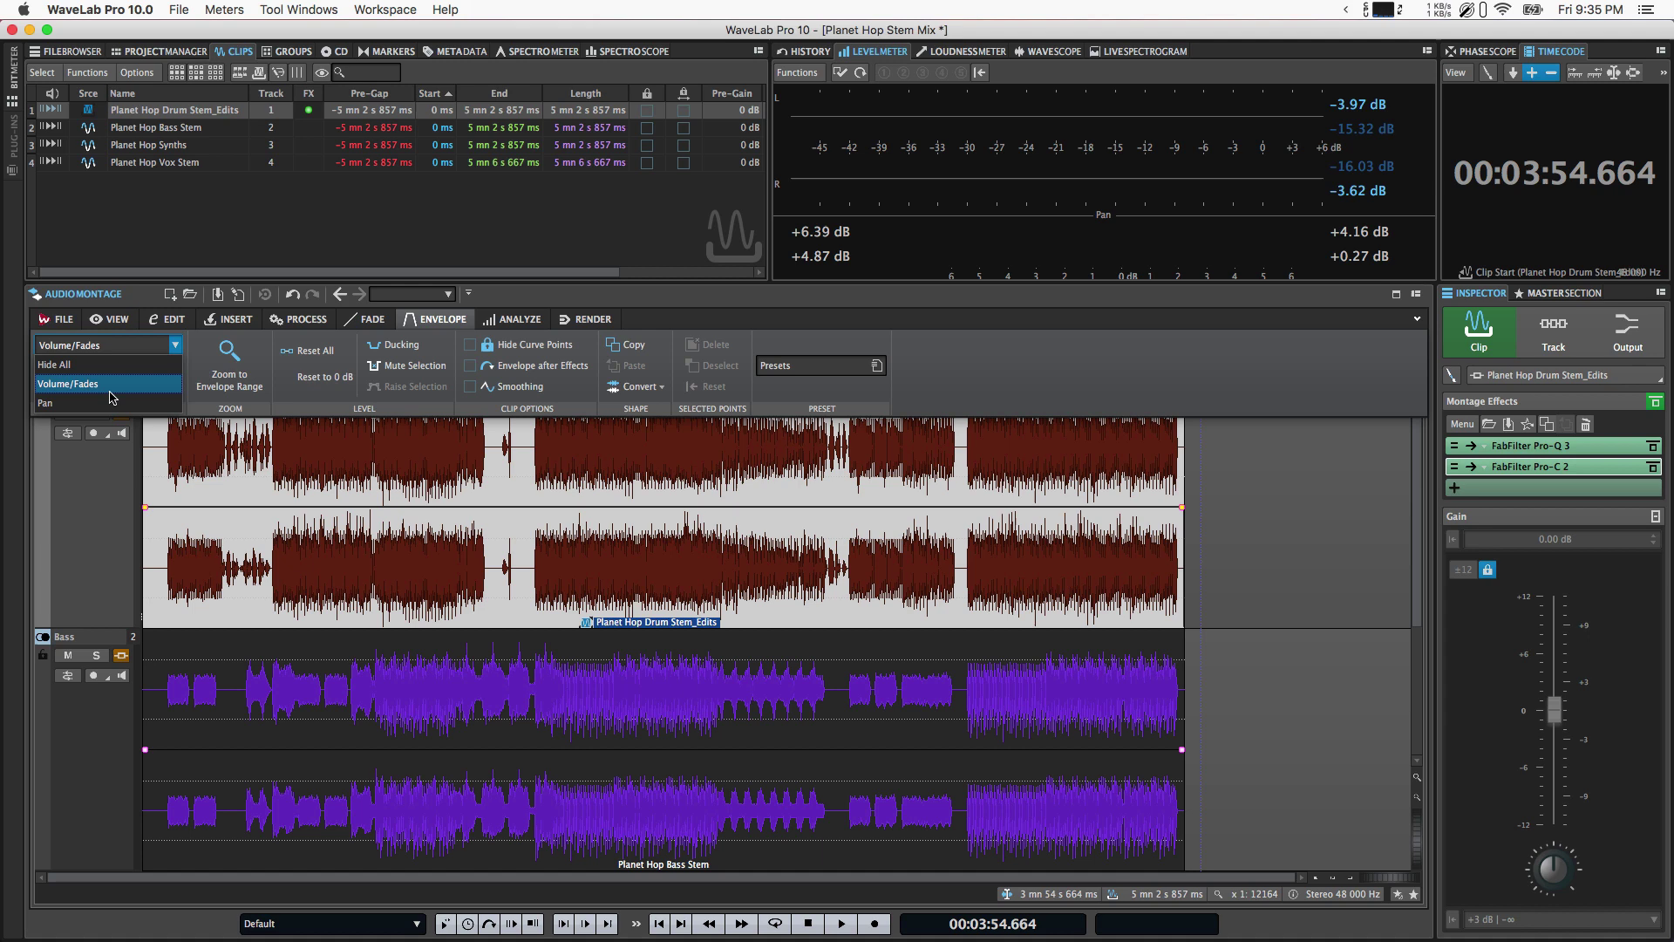
{"action": "left_click", "coordinate": [248, 566]}
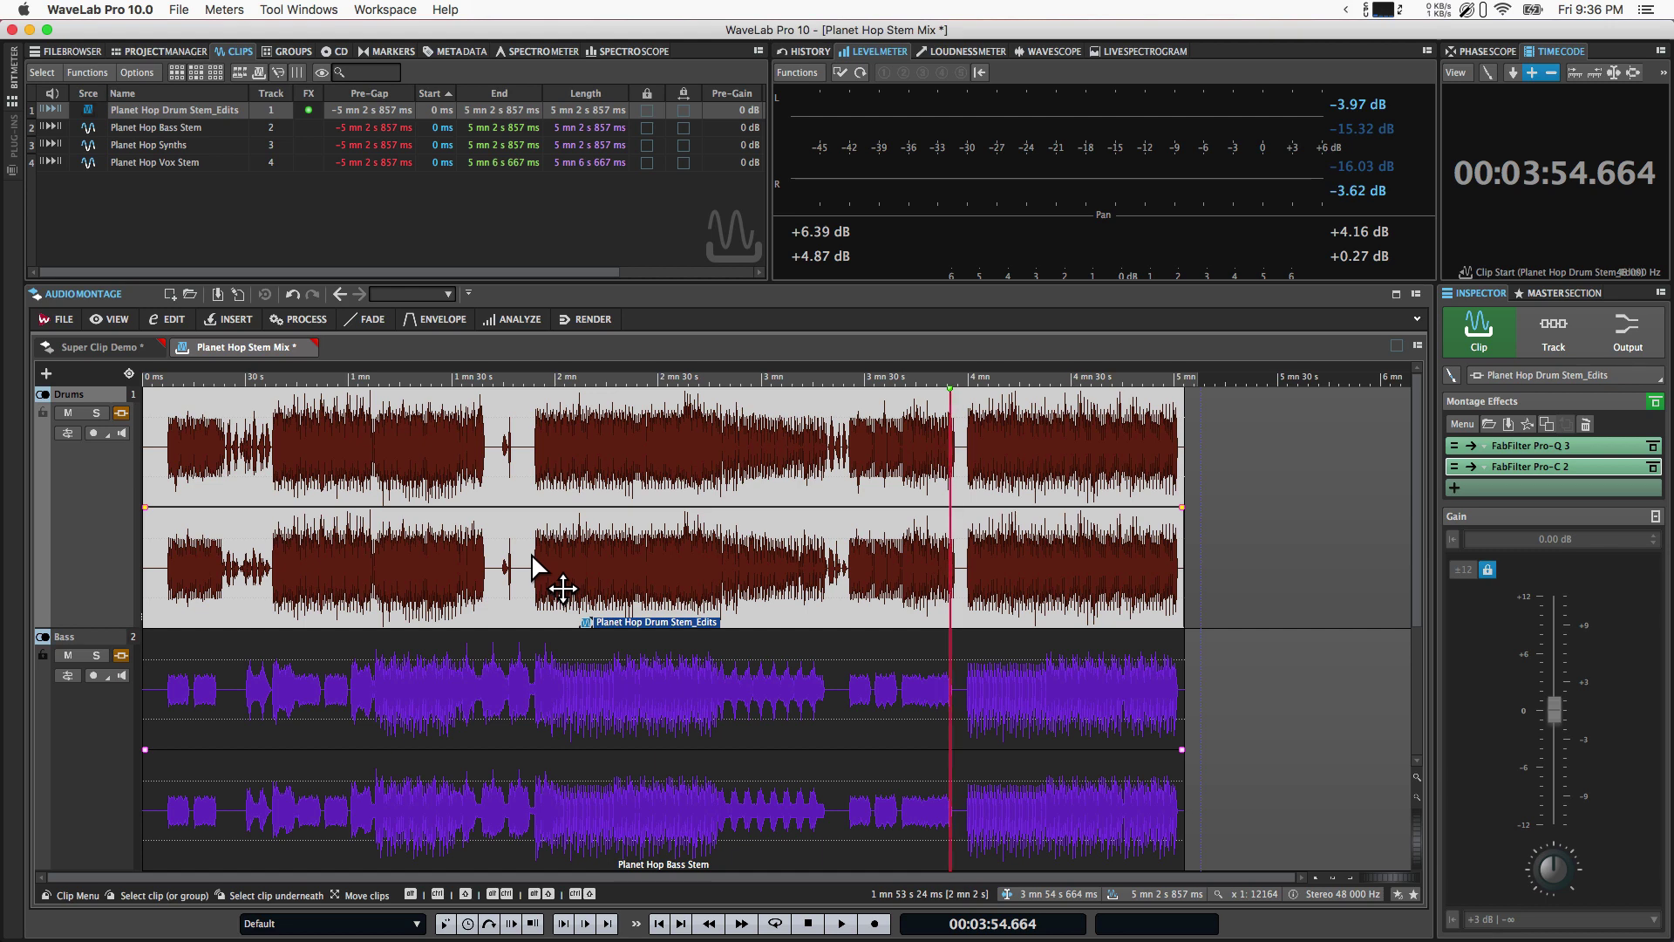
Place the playback position at 1:52.770 in the Drums super clip.
{"action": "left_click", "coordinate": [530, 553]}
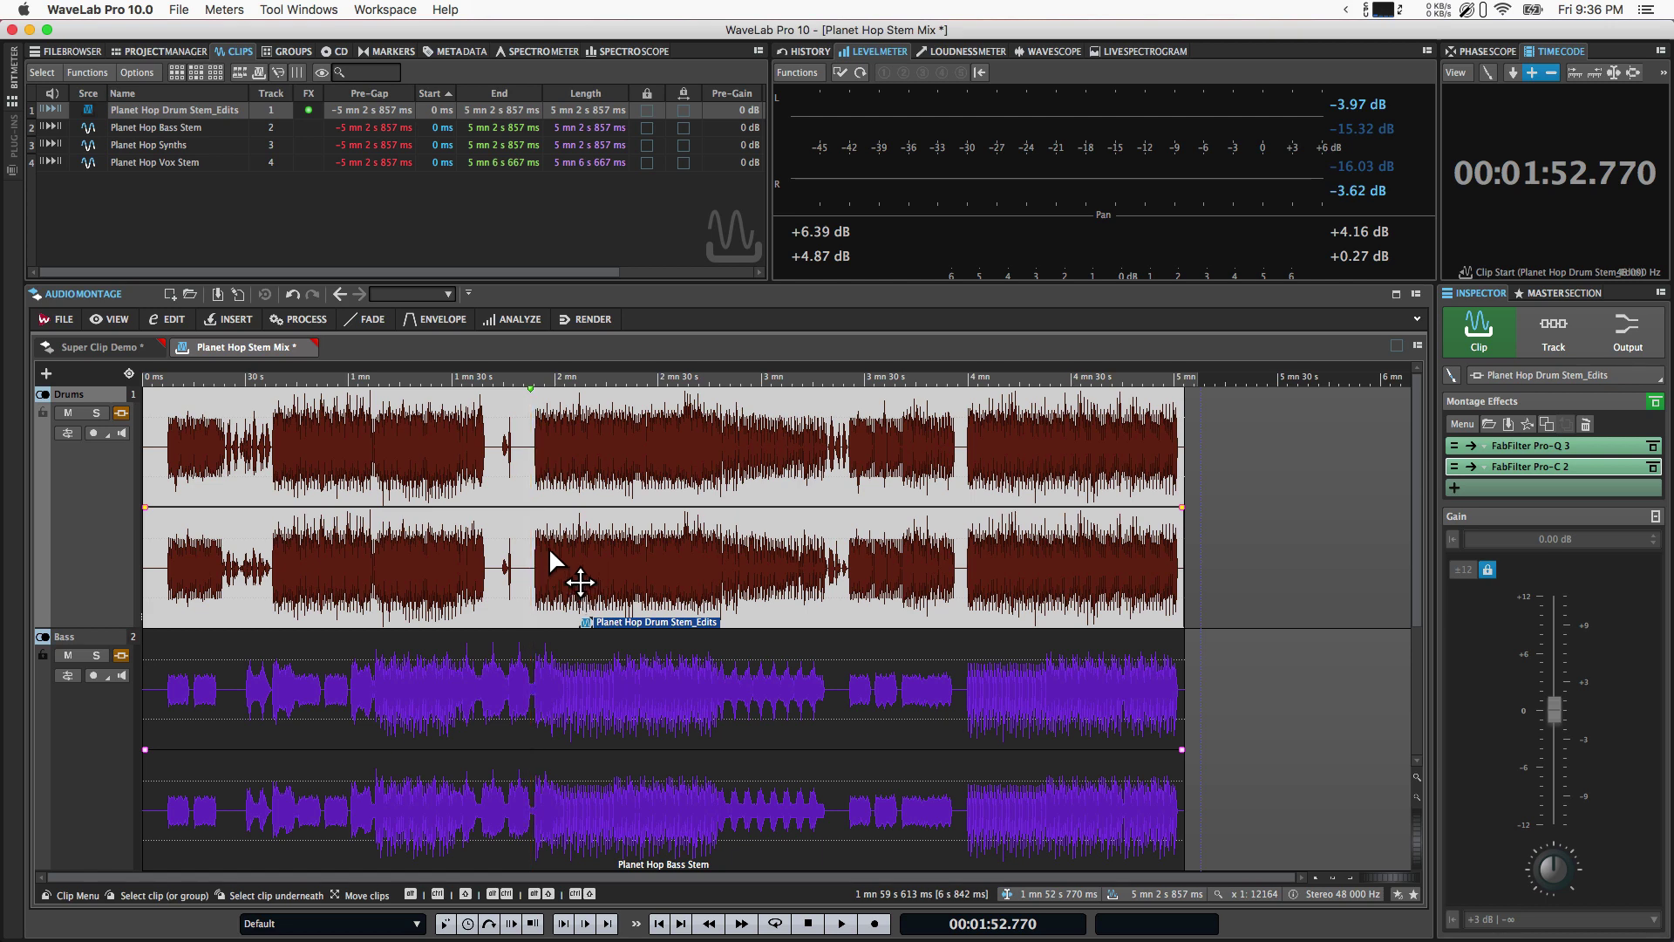
Open the drum super clip's sub-montage and select each of its three clips in turn.
{"action": "double_click", "coordinate": [558, 396]}
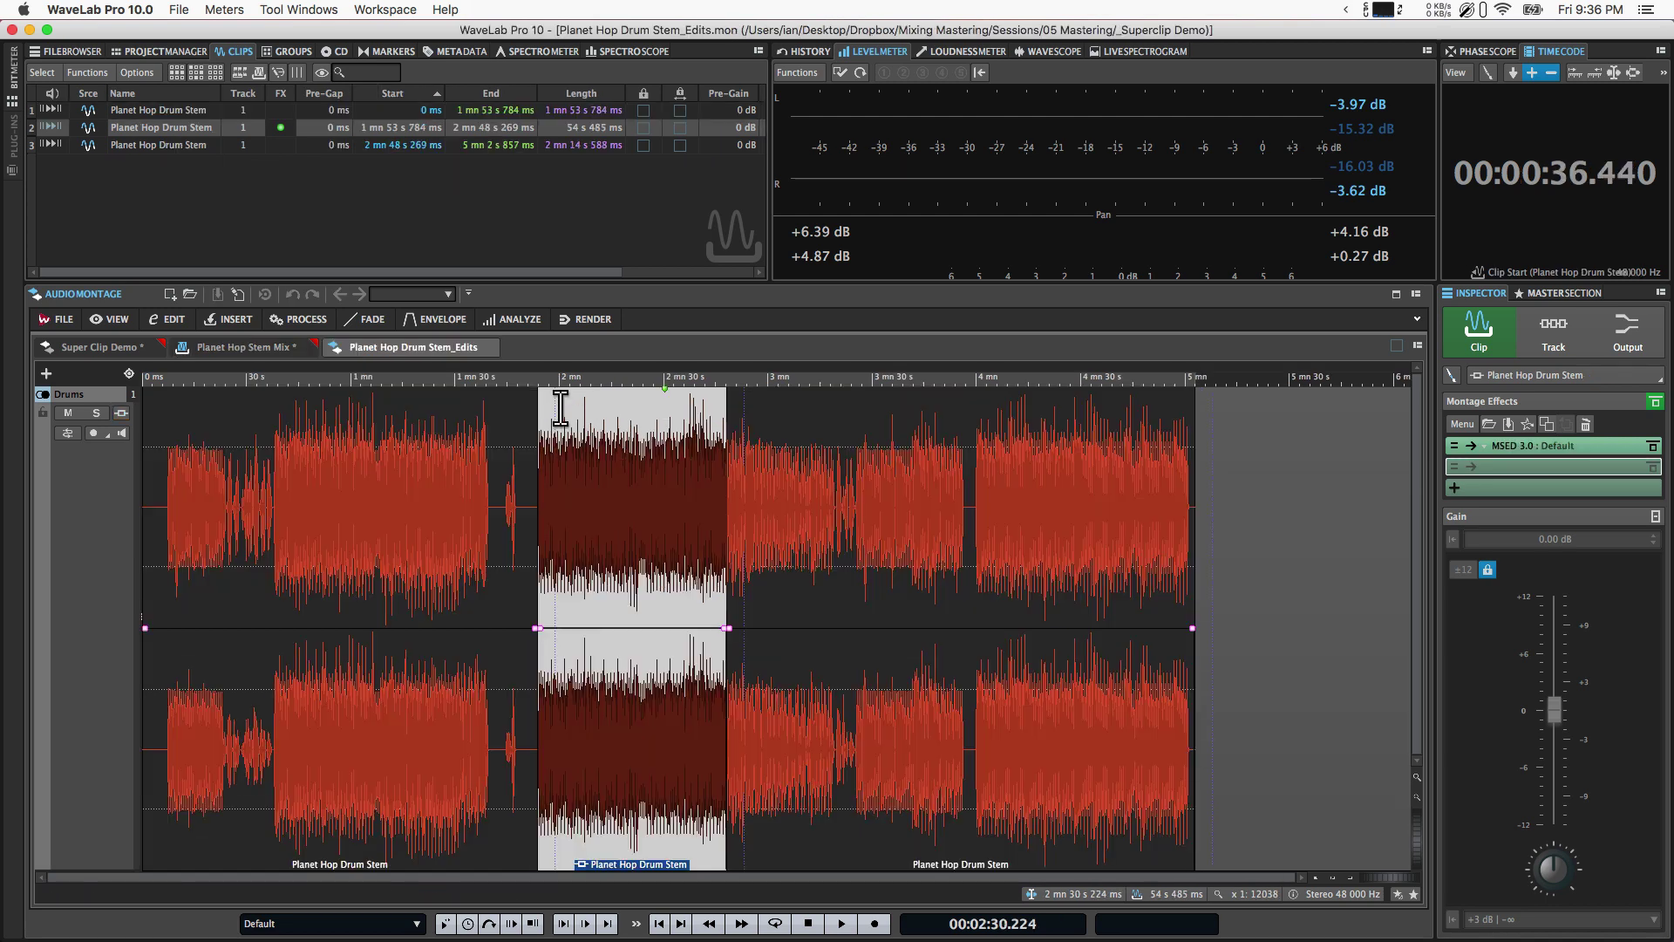
{"action": "left_click", "coordinate": [319, 691]}
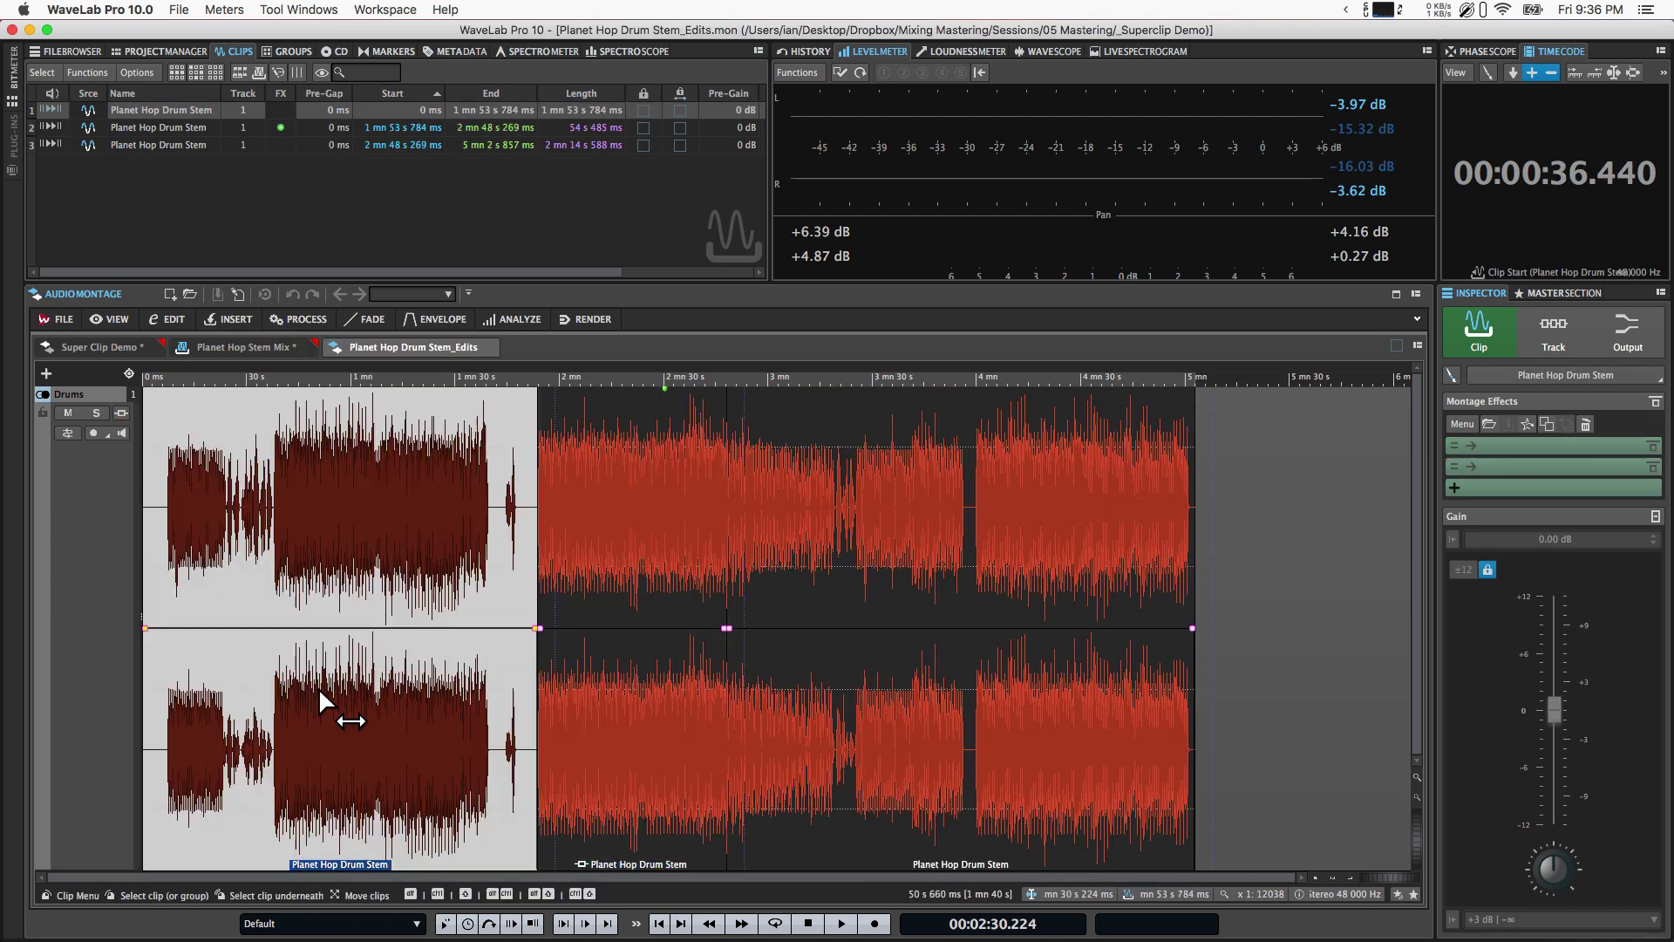
{"action": "left_click", "coordinate": [318, 690]}
{"action": "left_click", "coordinate": [579, 741]}
{"action": "left_click", "coordinate": [869, 750]}
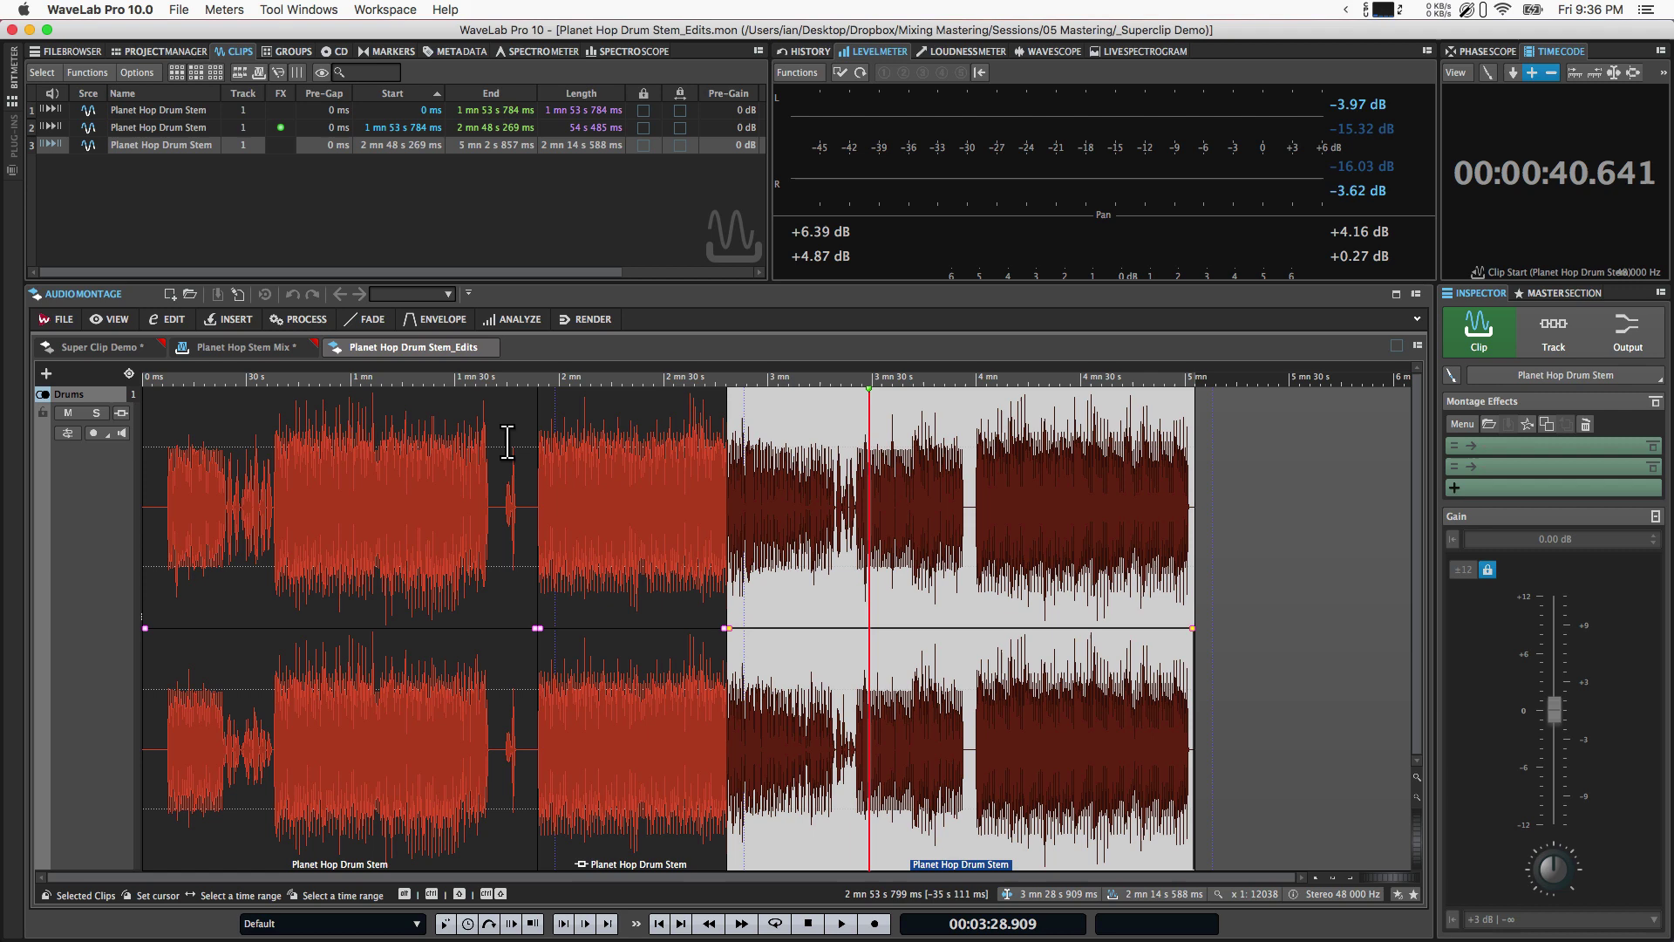
Return to Stem Mix, reopen the sub-montage, and select the middle clip carrying MSED 3.0.
{"action": "left_click", "coordinate": [297, 347]}
{"action": "left_click", "coordinate": [510, 580]}
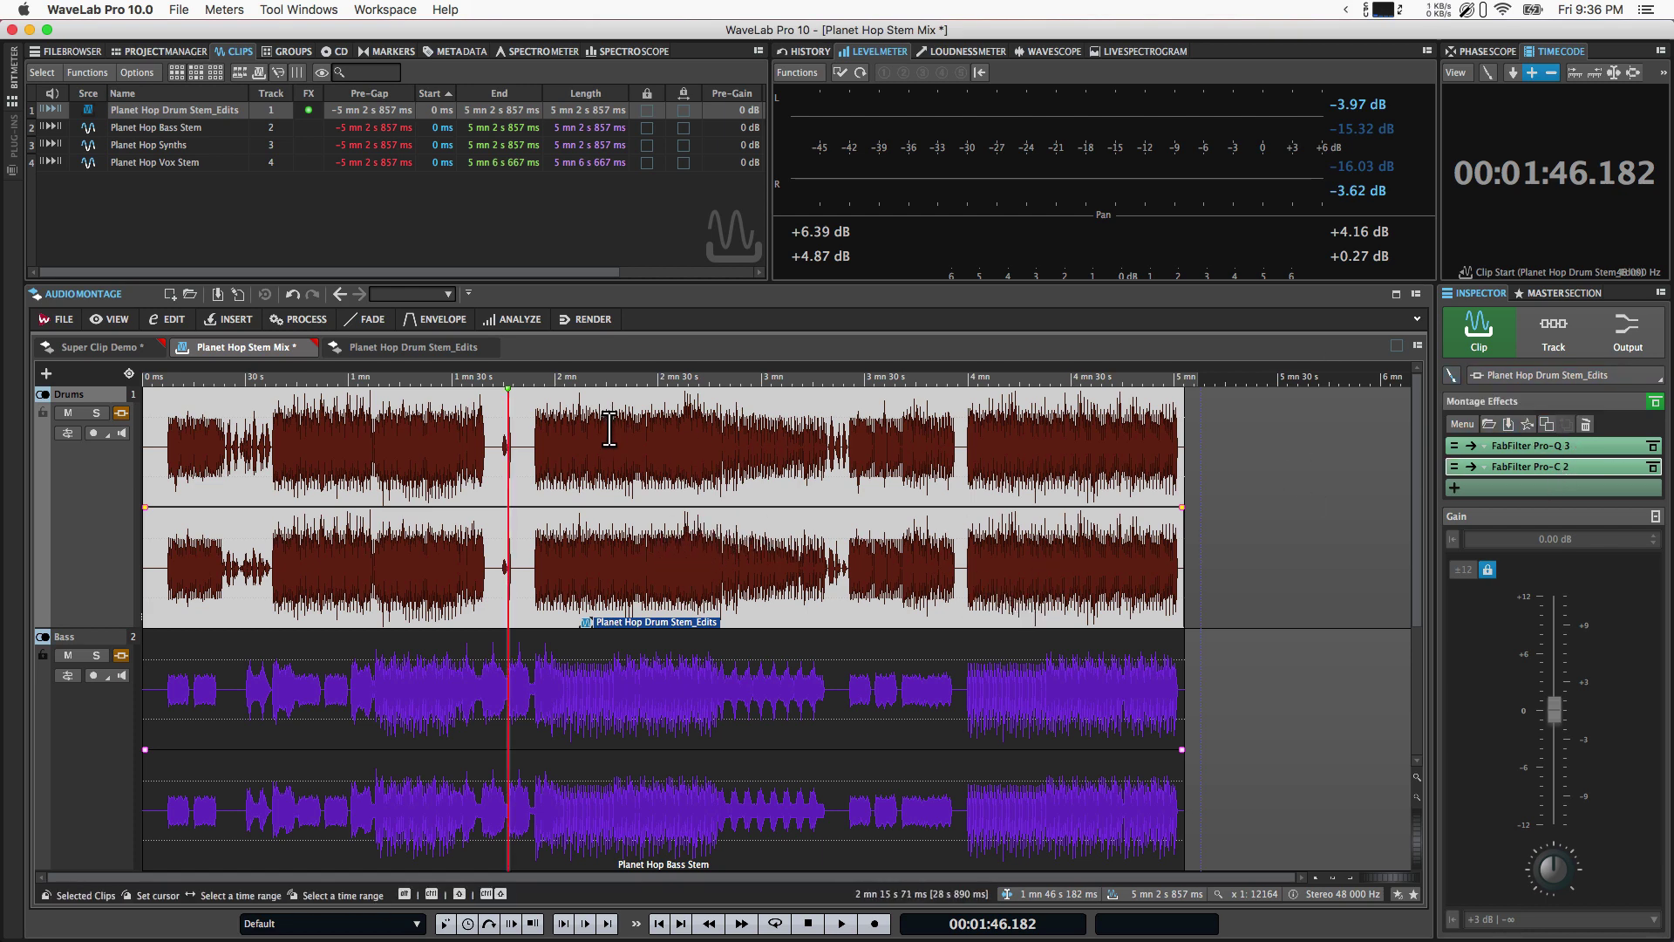
{"action": "double_click", "coordinate": [607, 397]}
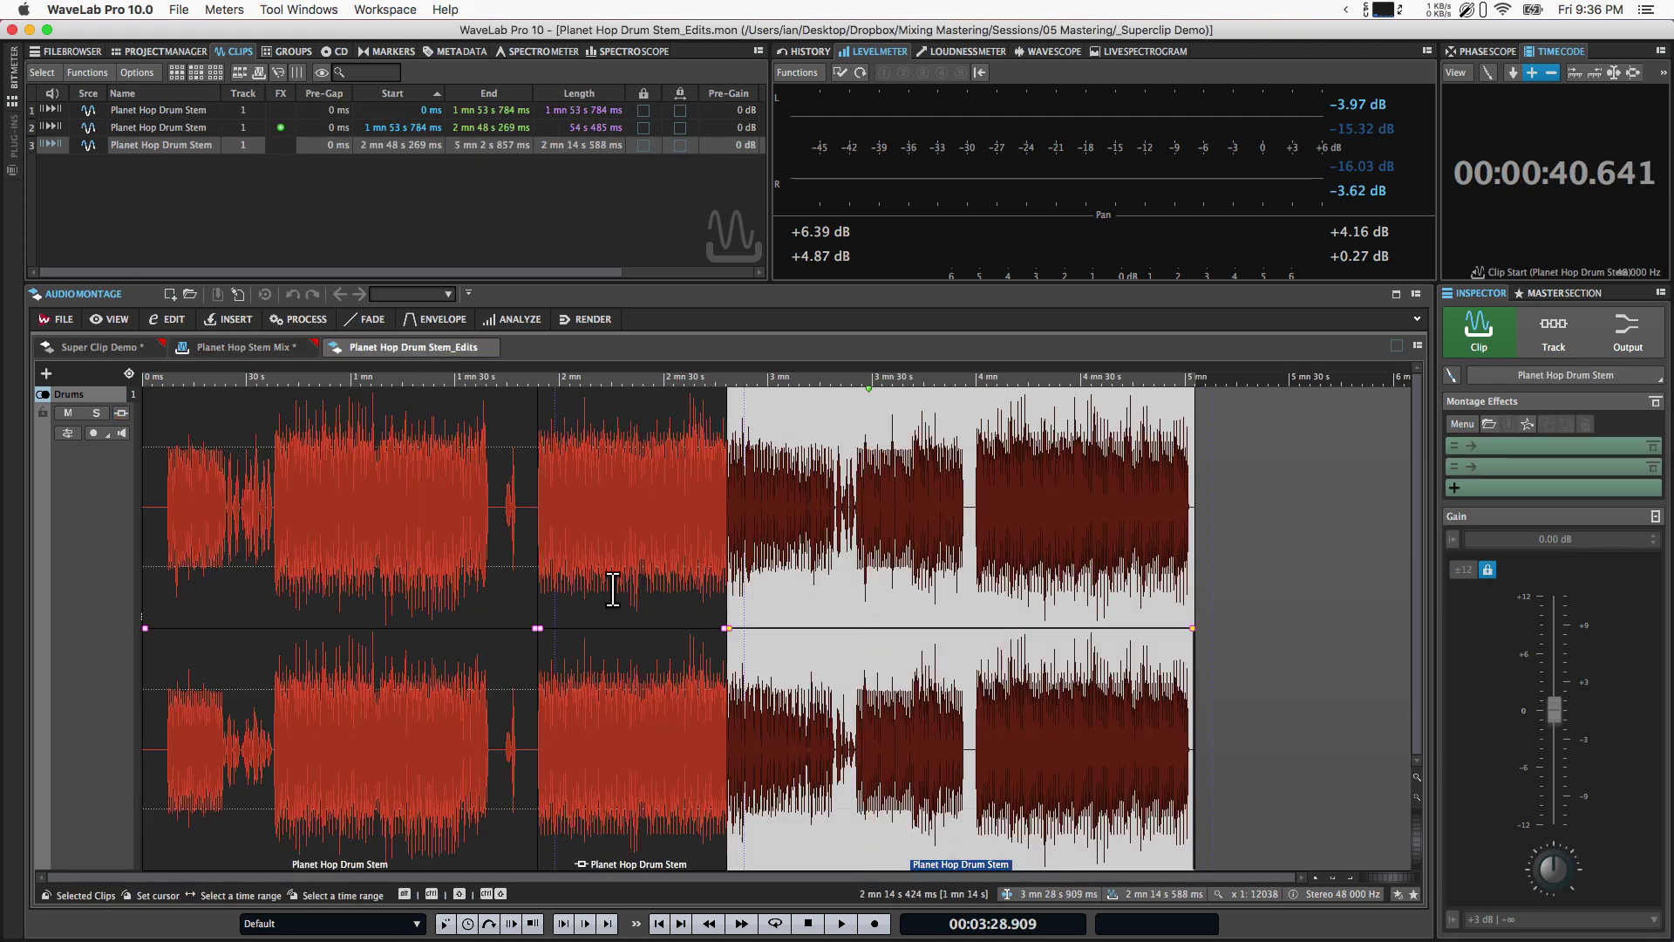
{"action": "left_click", "coordinate": [631, 698]}
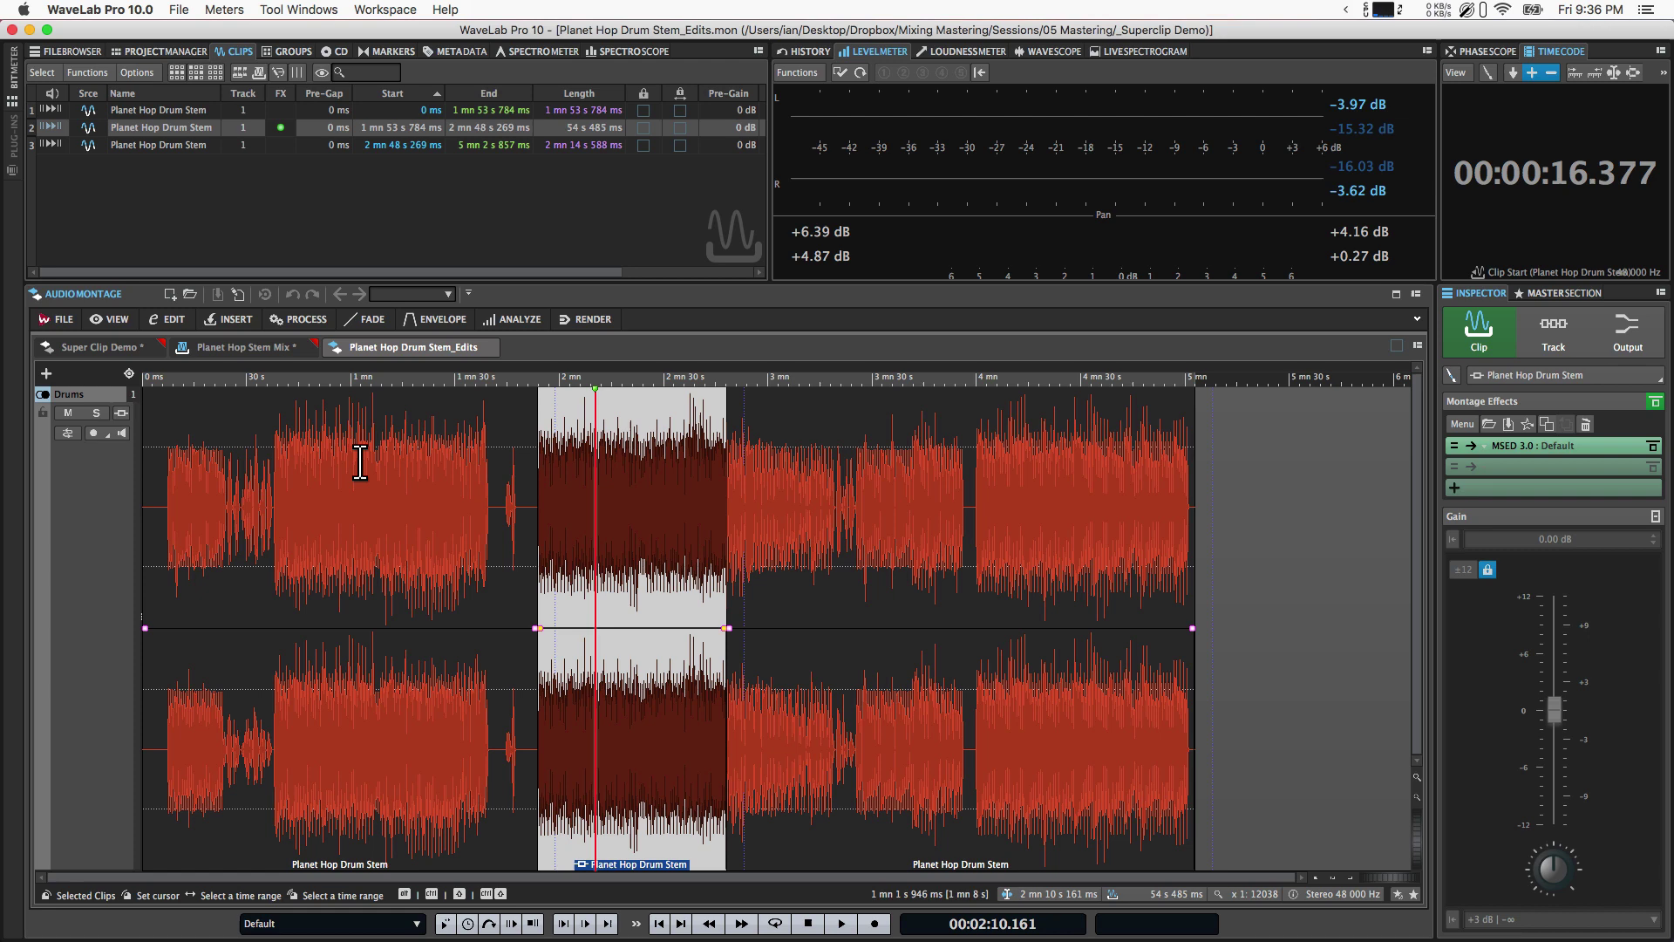
Close the Planet Hop Drum Stem_Edits and Planet Hop Stem Mix montage tabs.
{"action": "left_click", "coordinate": [487, 349]}
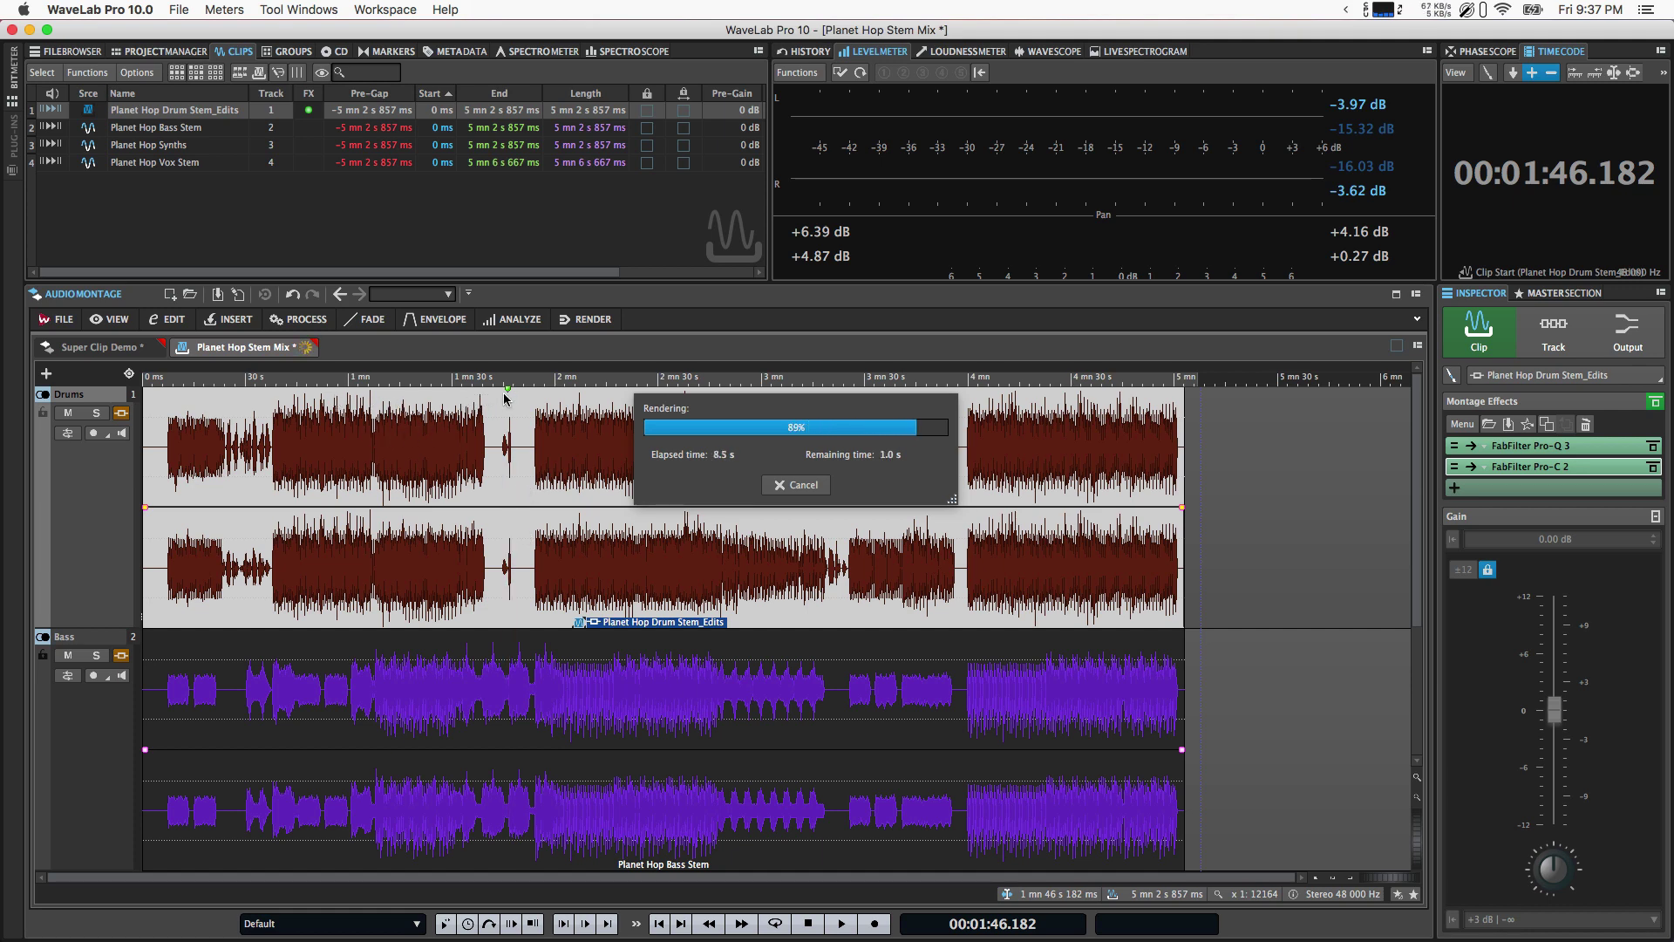
{"action": "left_click", "coordinate": [296, 352]}
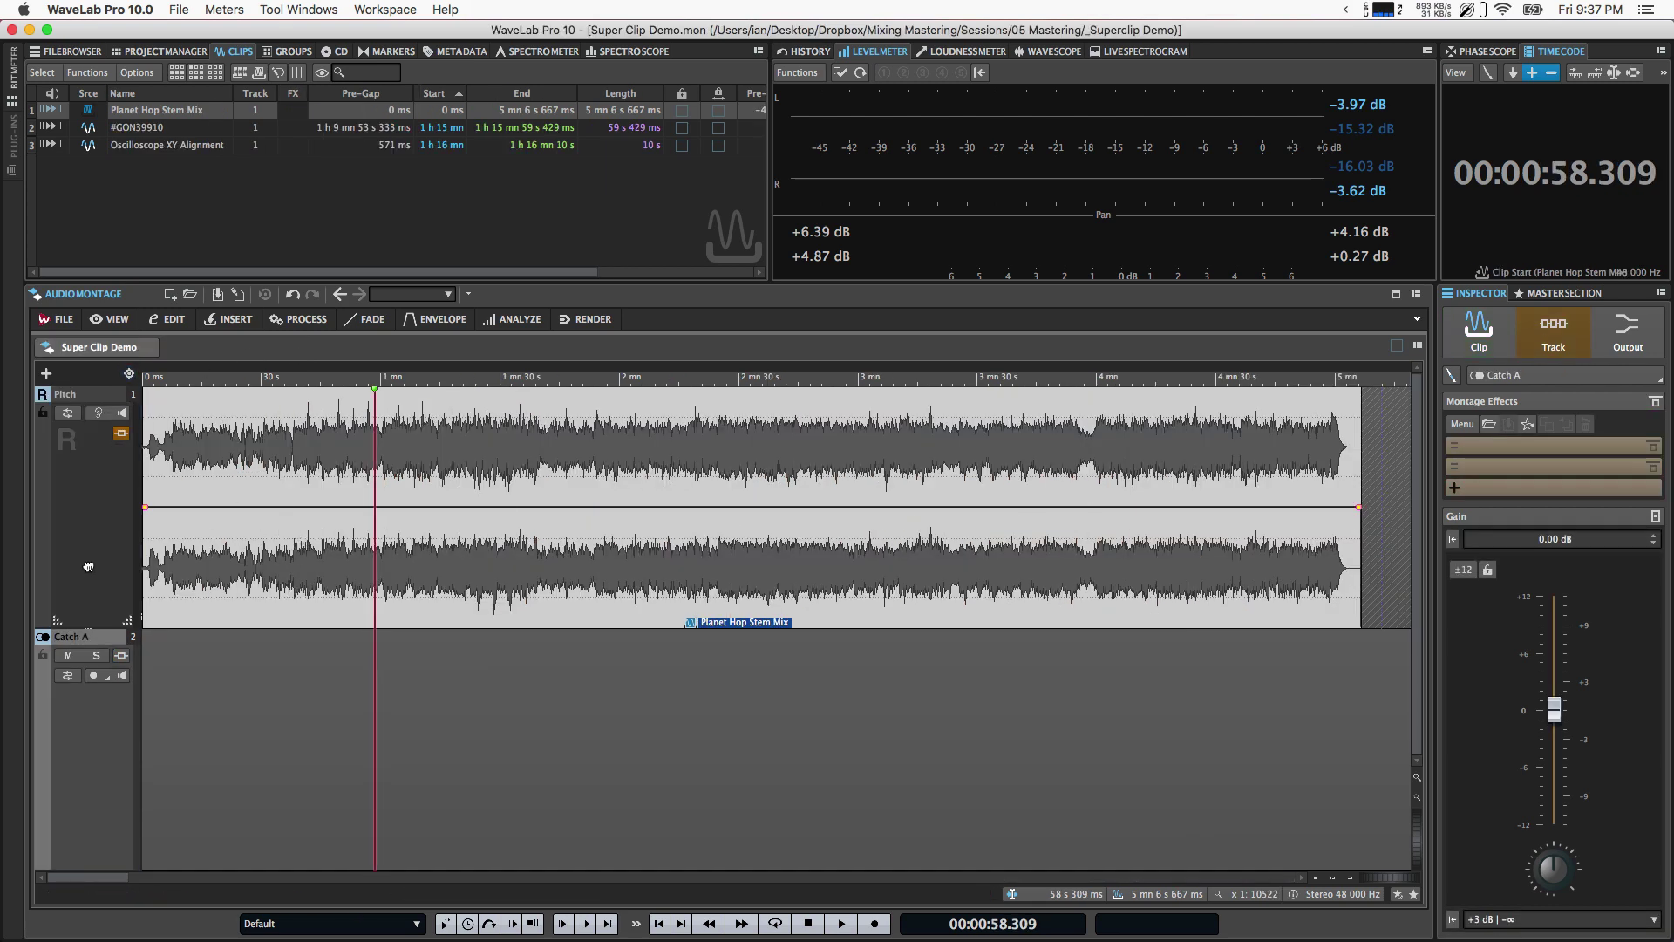